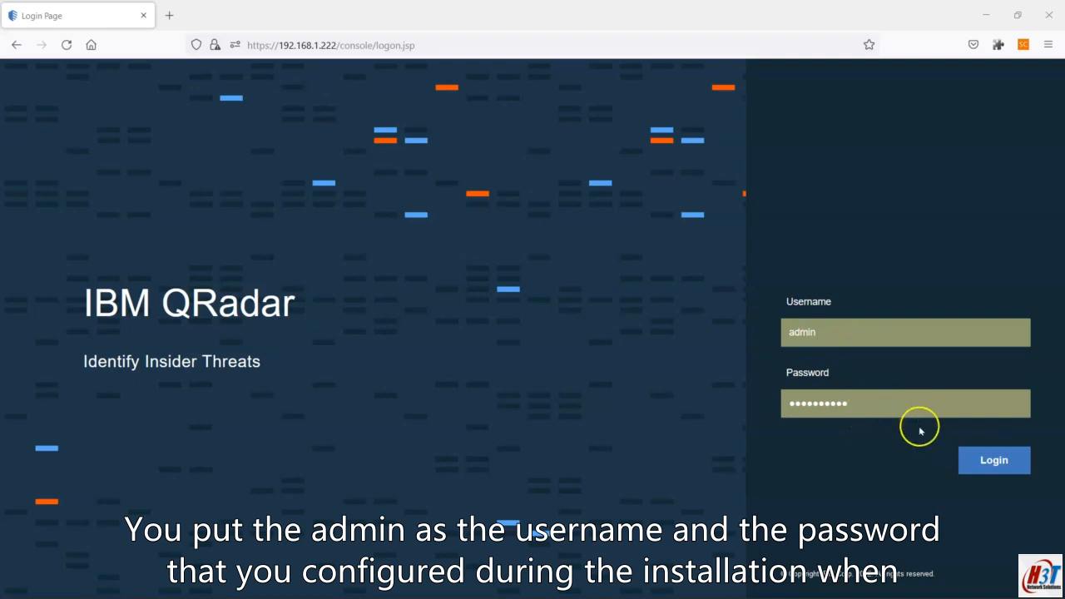
- Log in to the QRadar console as admin and acknowledge the temporary license warning
left_click(965, 458)
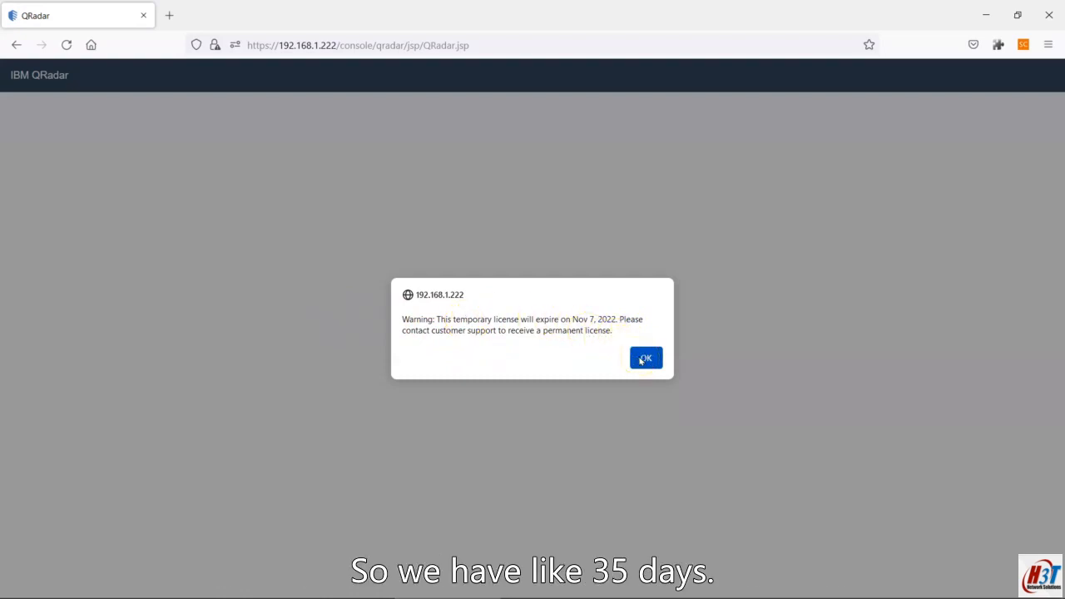
mouse_move(656, 593)
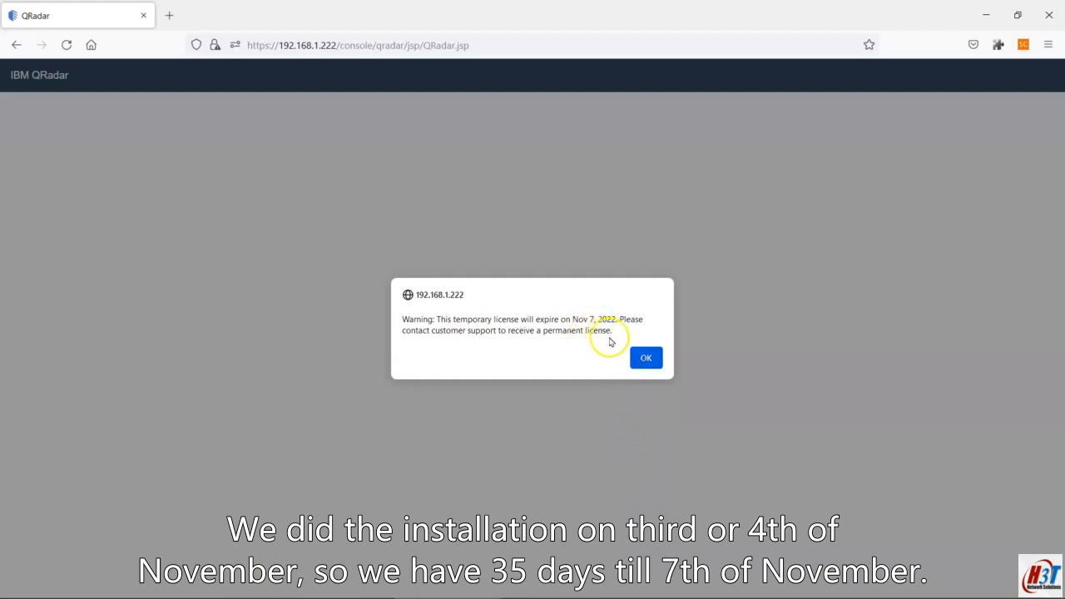
left_click(646, 359)
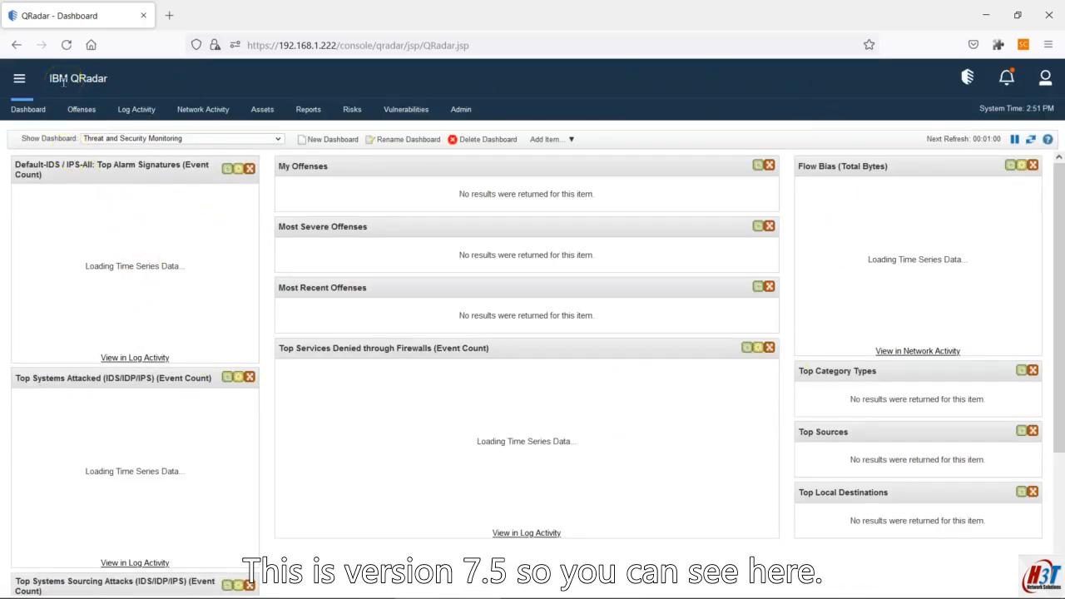
left_click(35, 83)
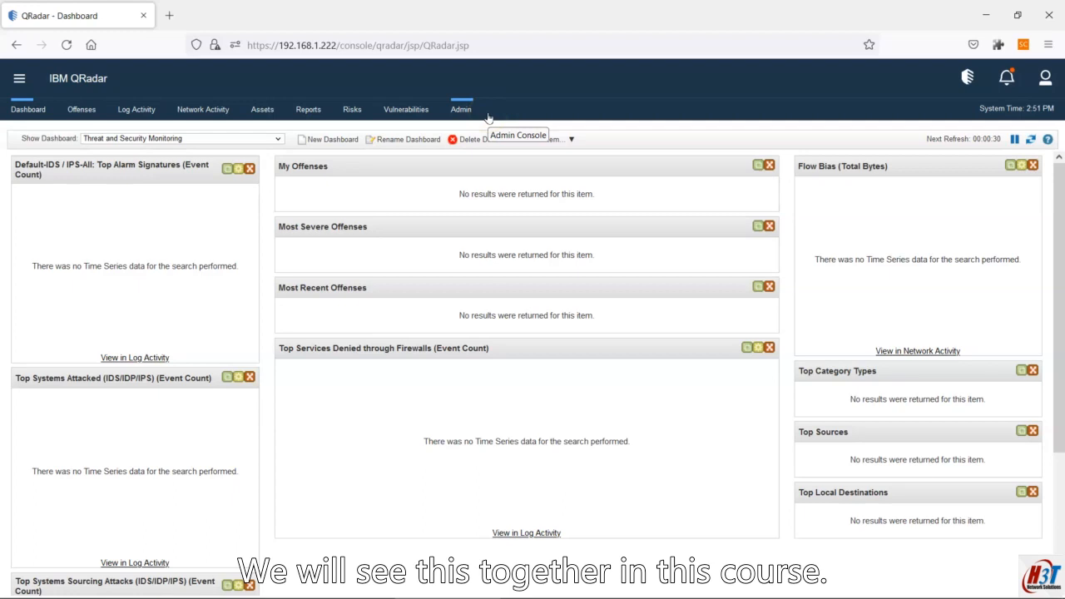
left_click(541, 117)
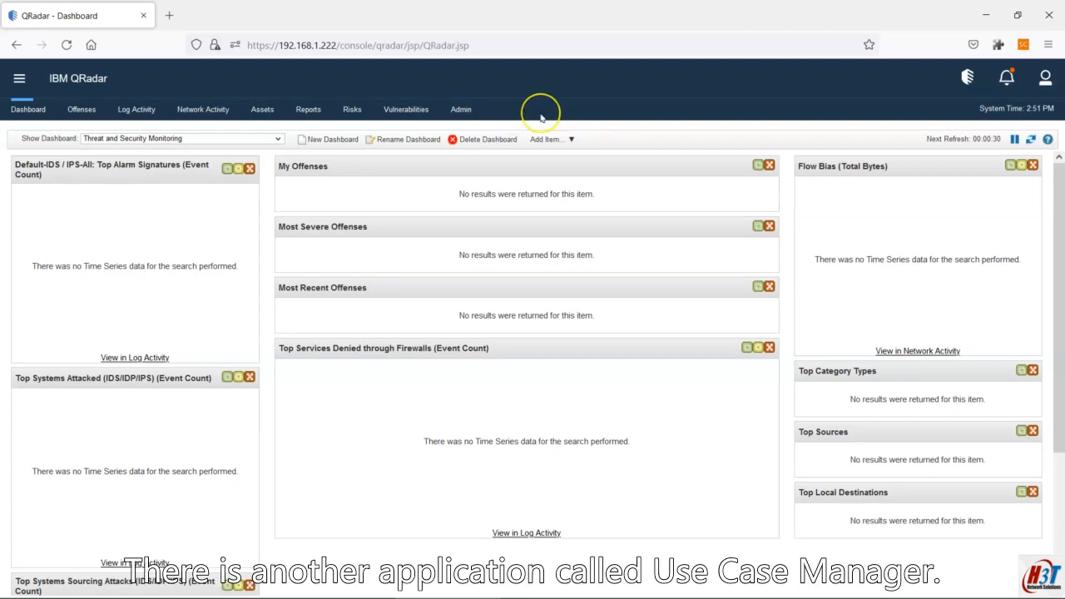
left_click(544, 122)
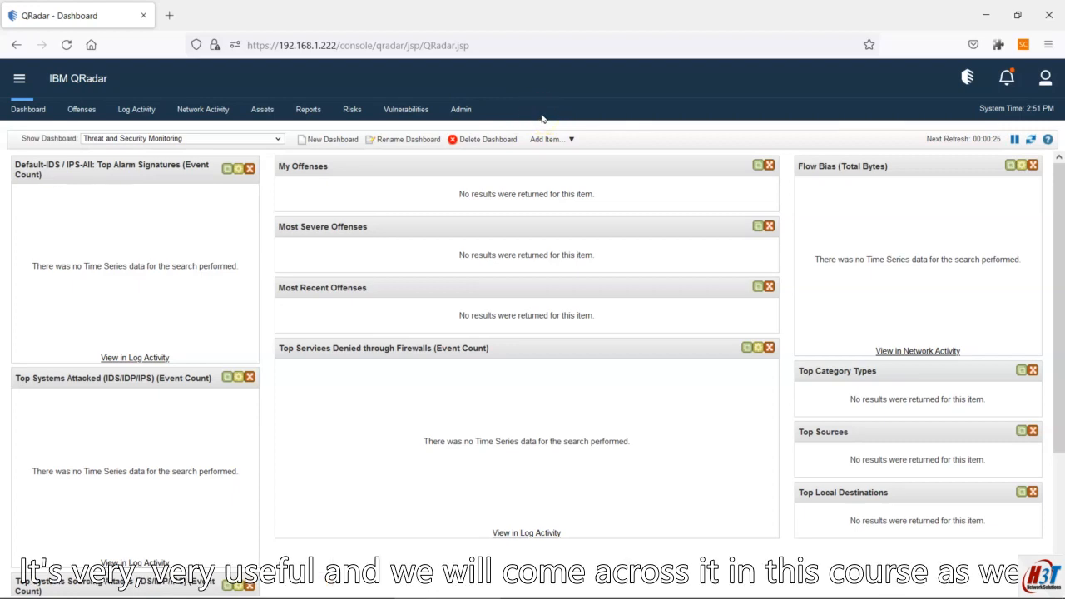
left_click(527, 115)
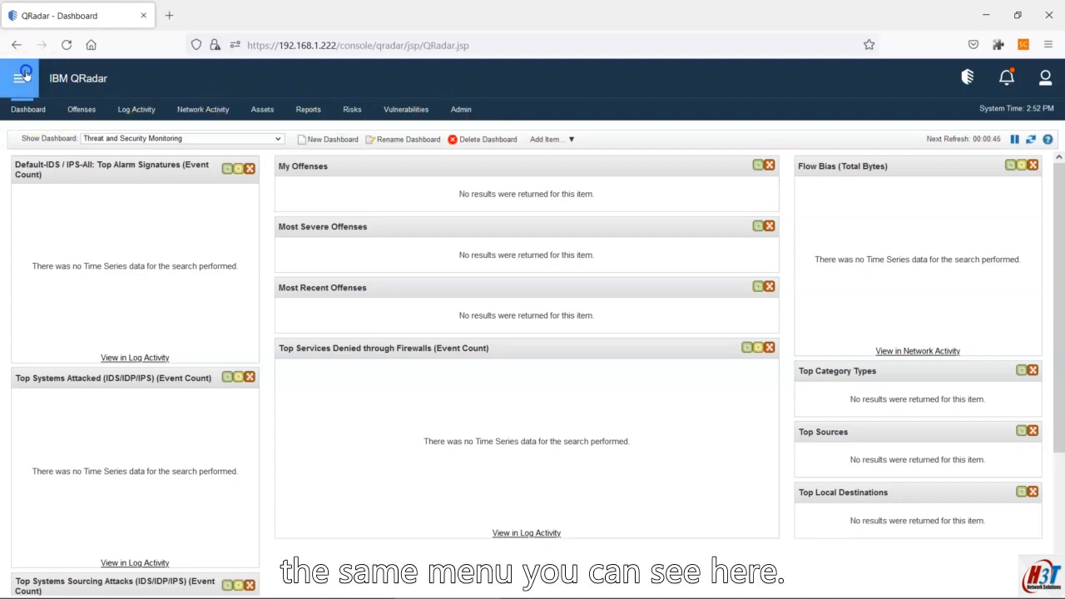
- Look over the entries of the main navigation menu and read through the system notifications
left_click(21, 76)
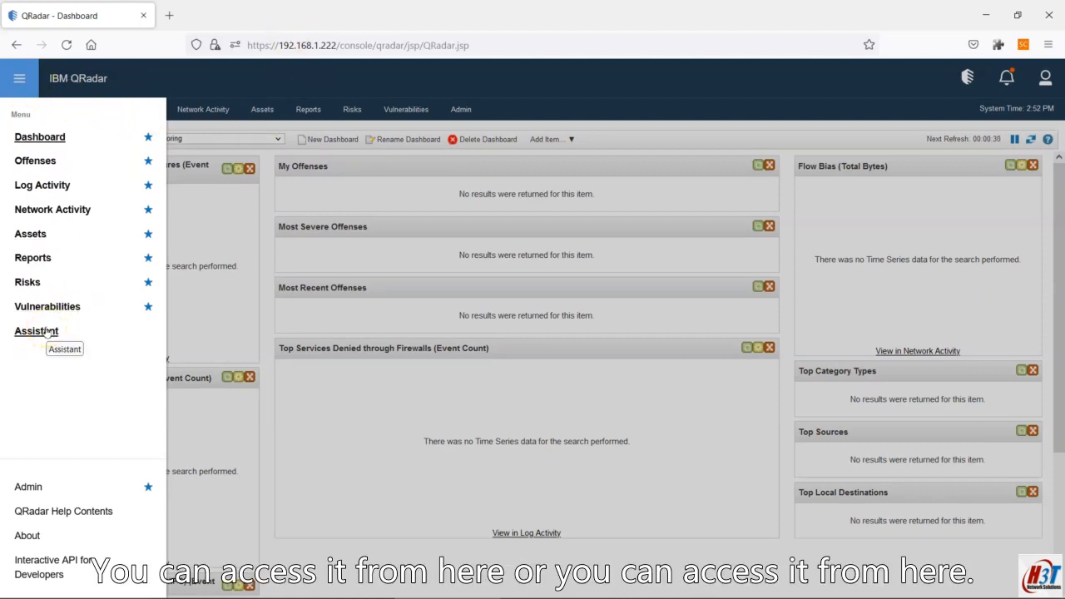
left_click(19, 78)
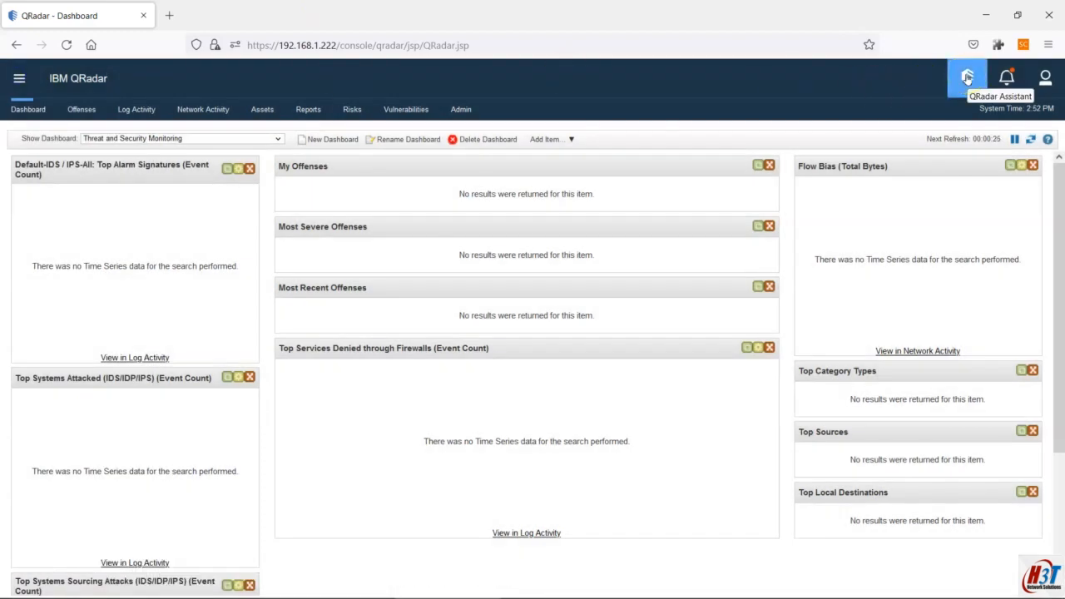
left_click(1006, 84)
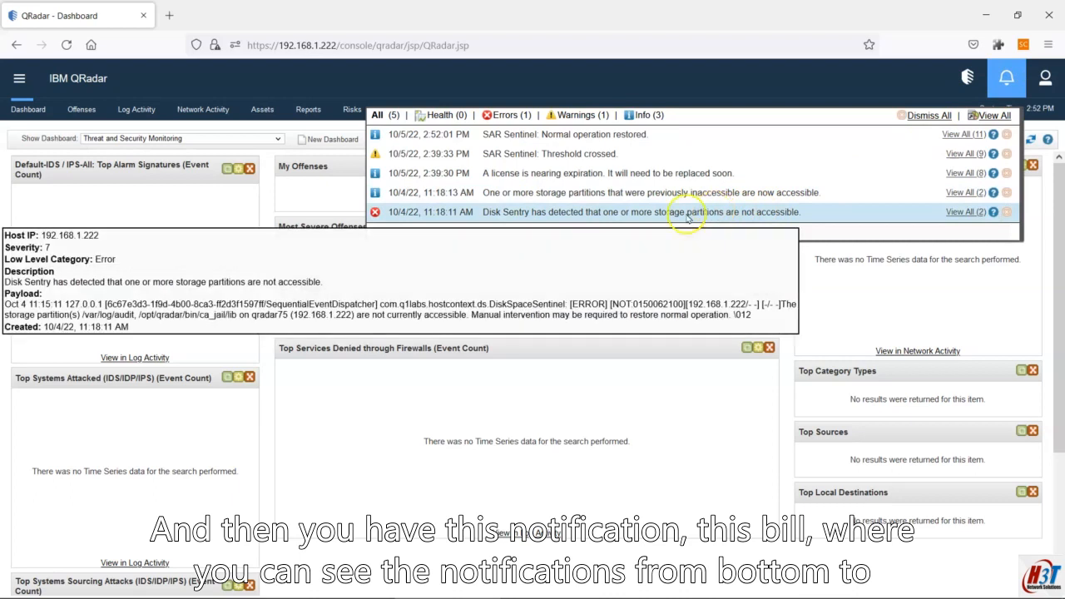
mouse_move(424, 218)
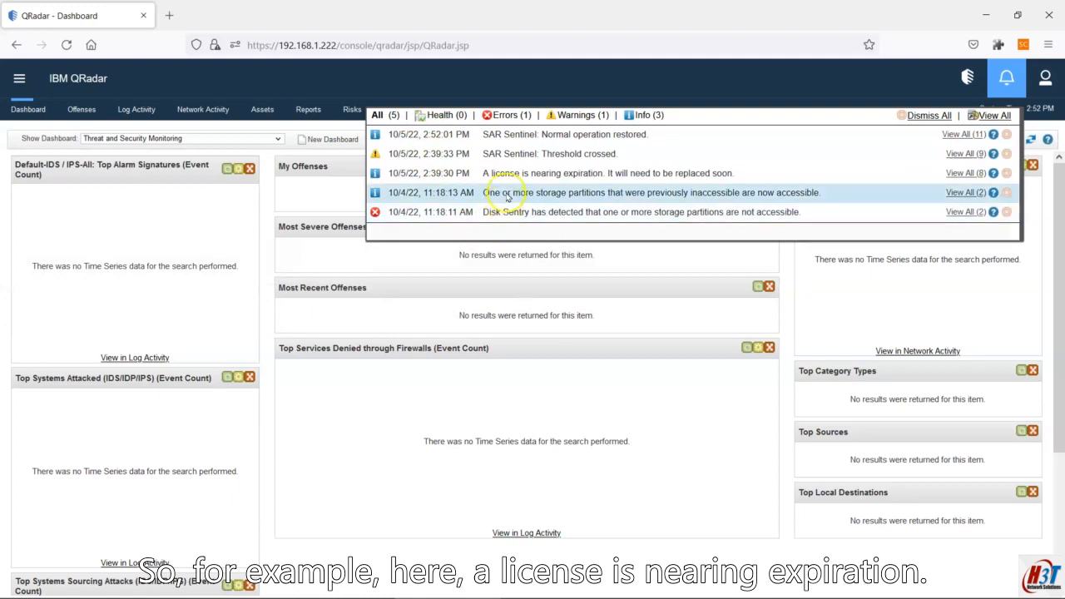
mouse_move(574, 181)
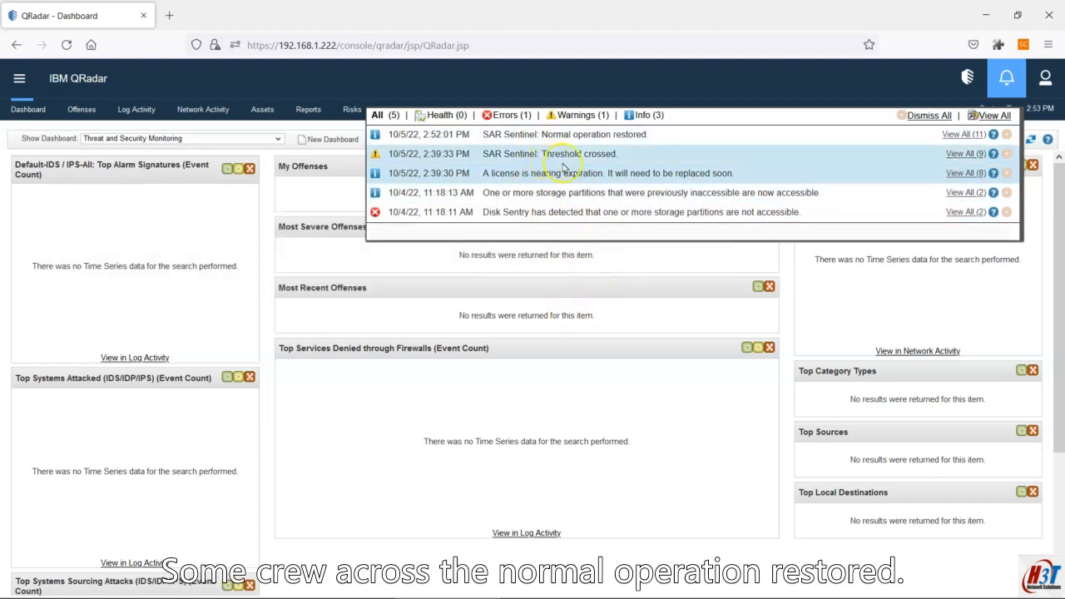
mouse_move(593, 140)
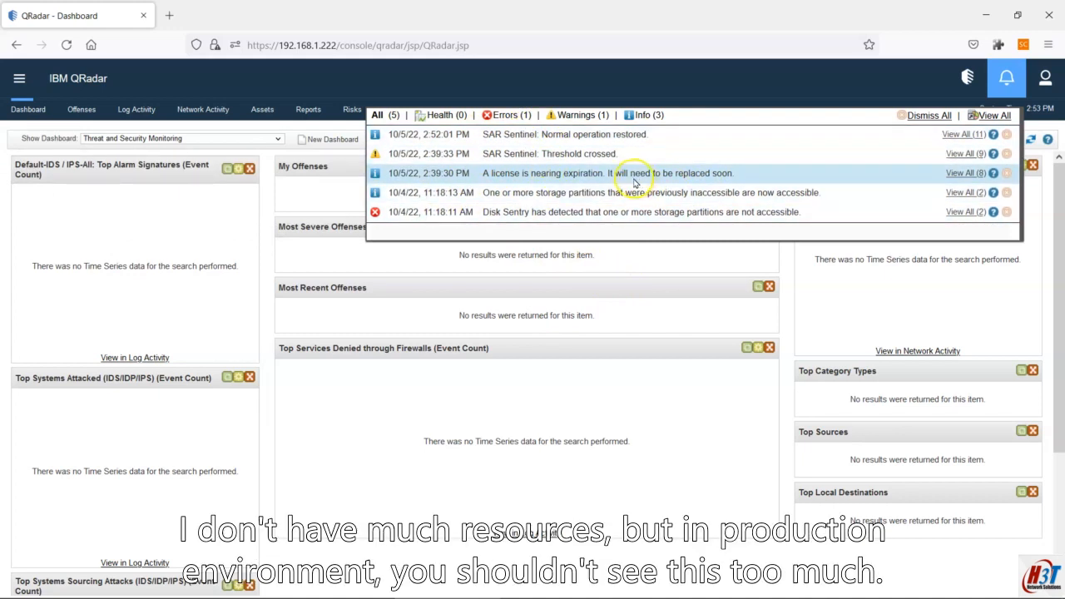
mouse_move(562, 158)
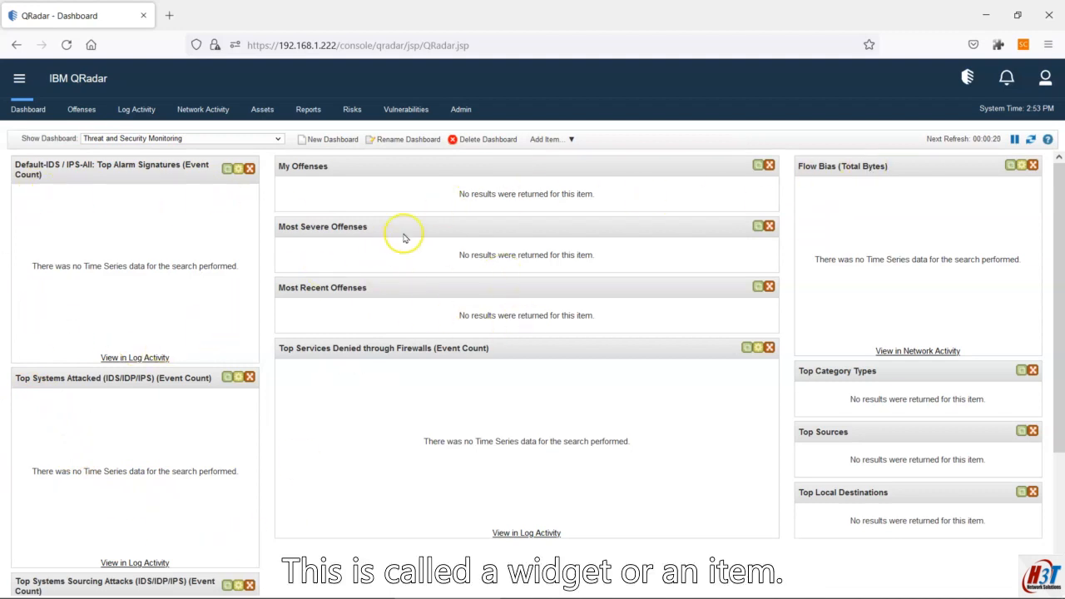
- Look at the item types that can be added to the dashboard and at the Flow Bias (Total Bytes) widget's settings
left_click(546, 139)
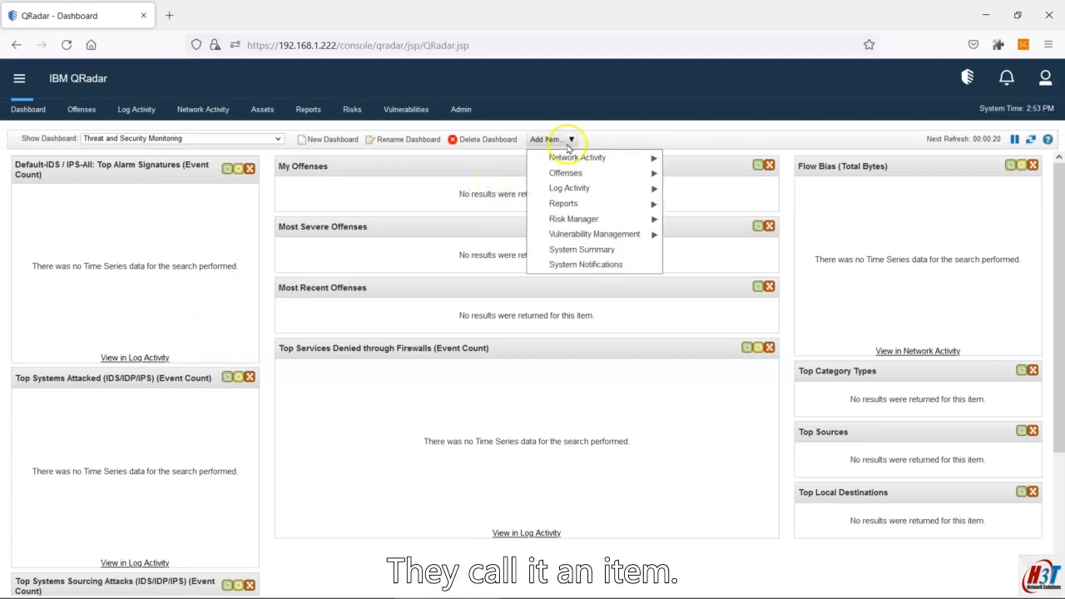
left_click(569, 158)
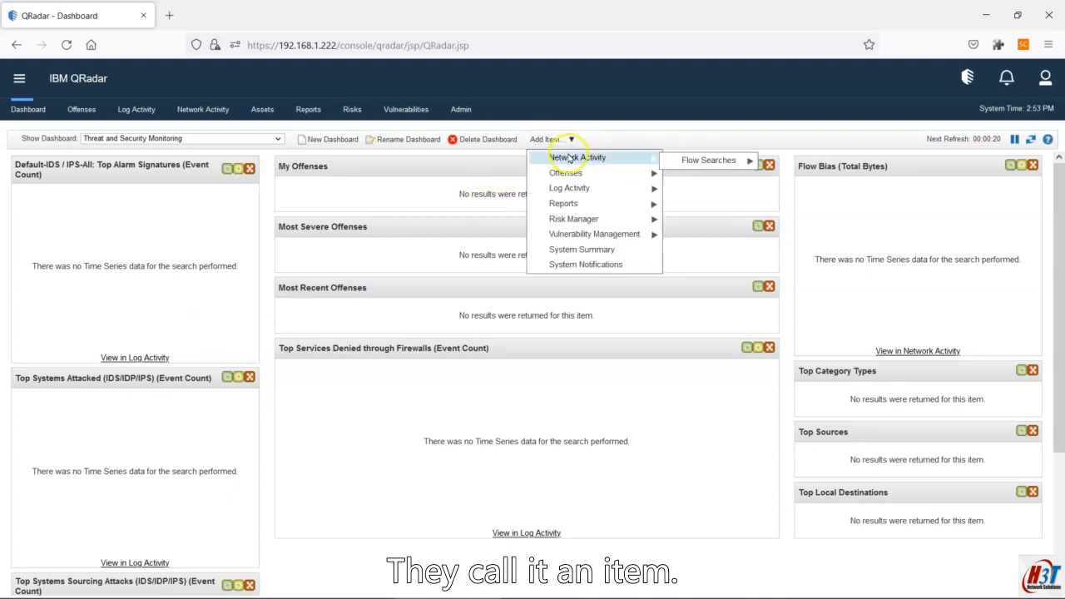
left_click(201, 223)
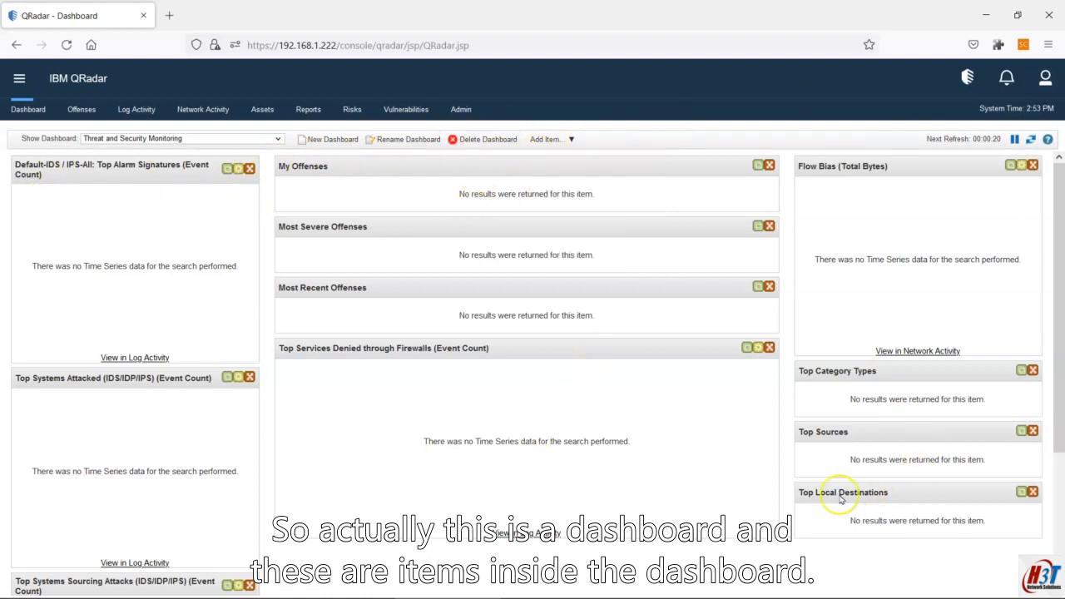
left_click(1021, 166)
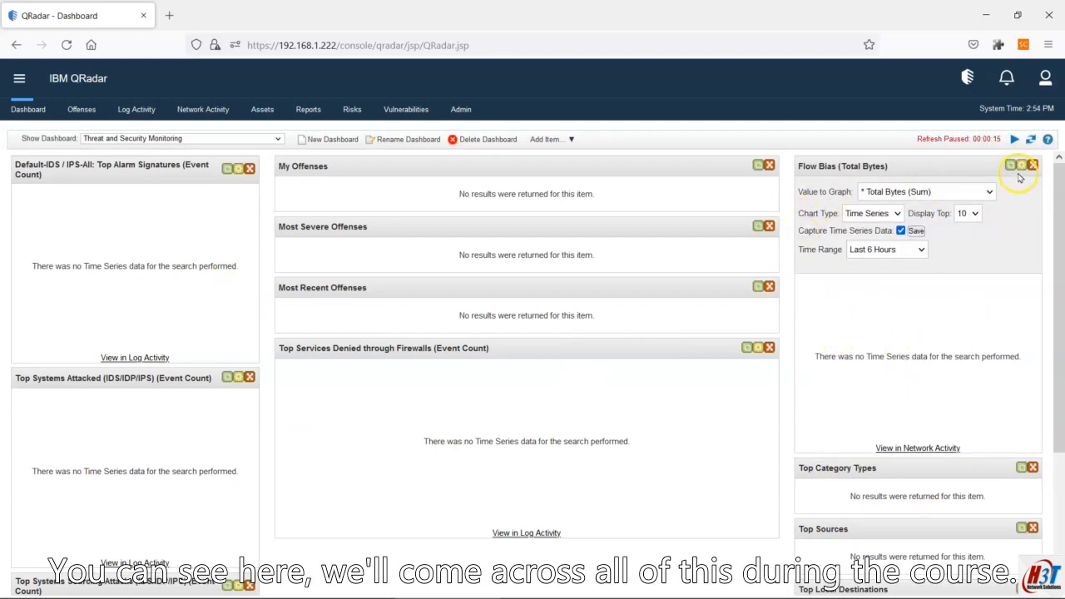
left_click(1022, 167)
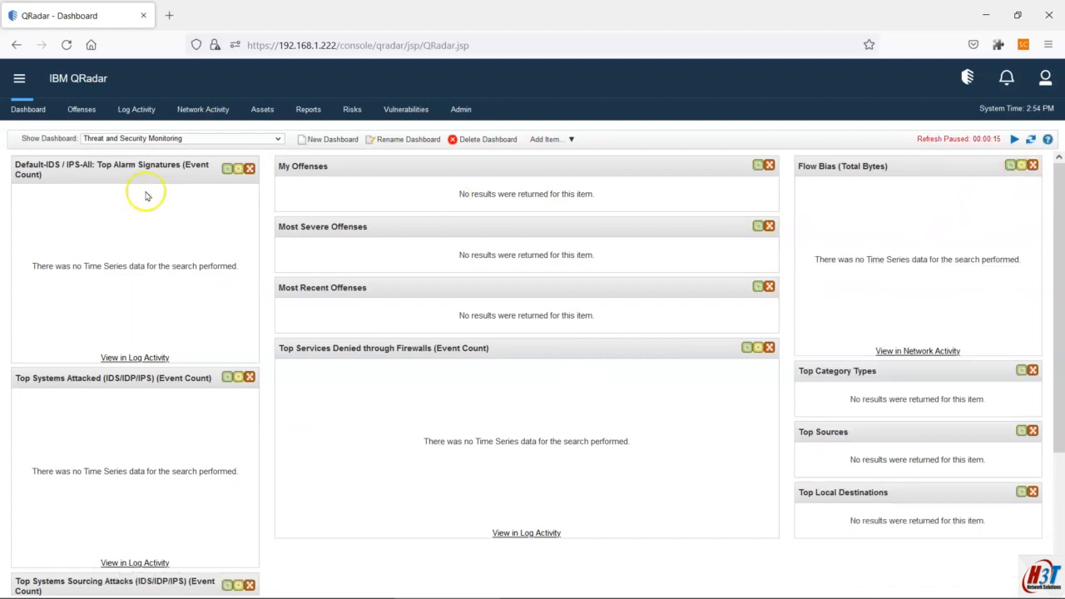
- View the list of all offenses and the real-time log activity, including its available view time ranges
left_click(80, 112)
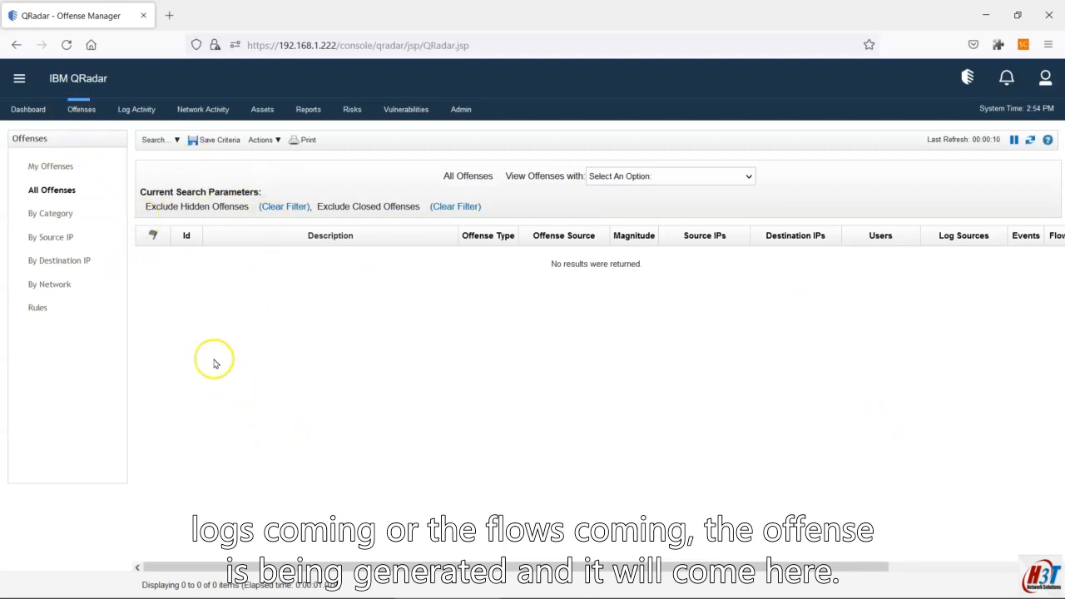
left_click(135, 111)
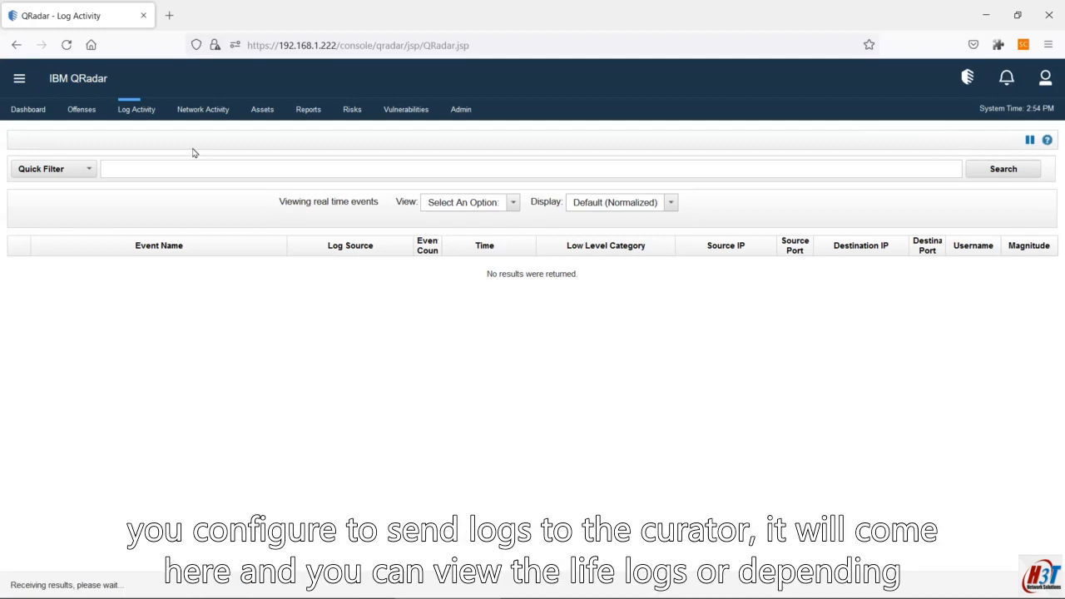
left_click(162, 151)
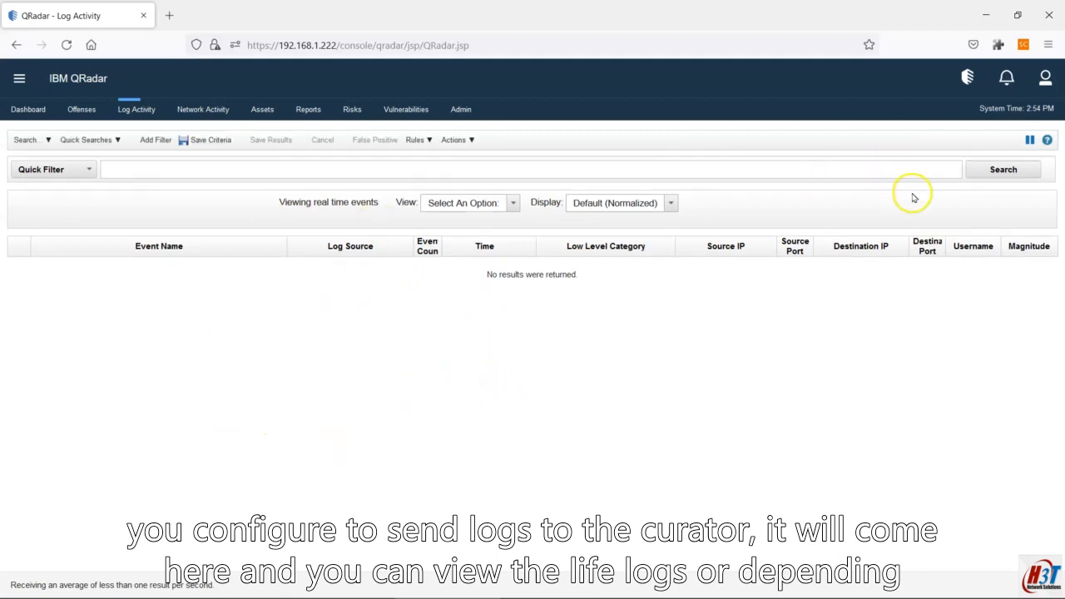
left_click(502, 204)
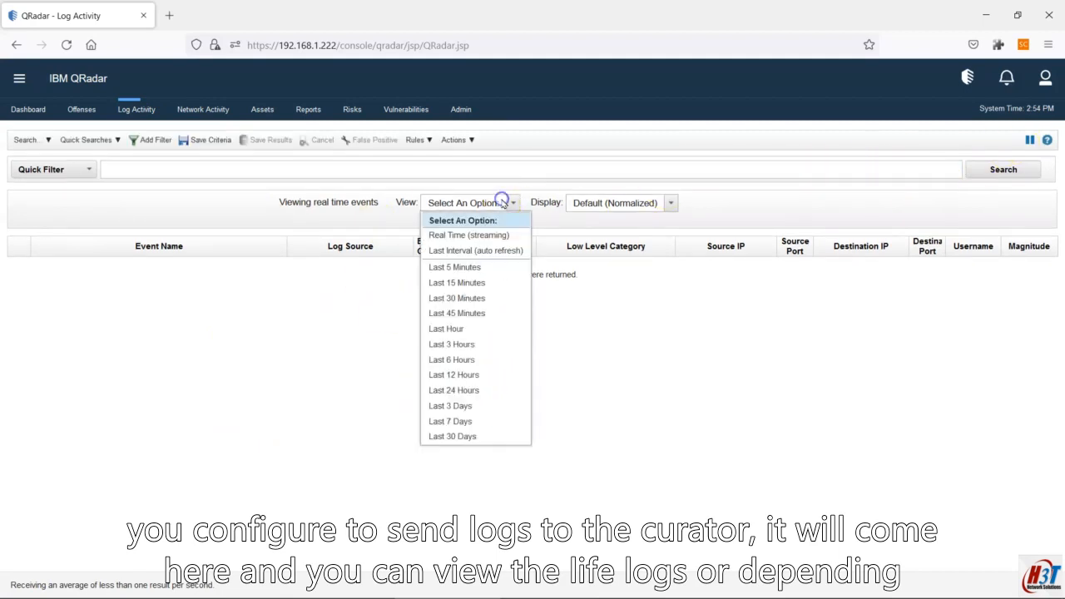
left_click(558, 380)
- View the real-time network activity flows and the asset profiles
left_click(196, 109)
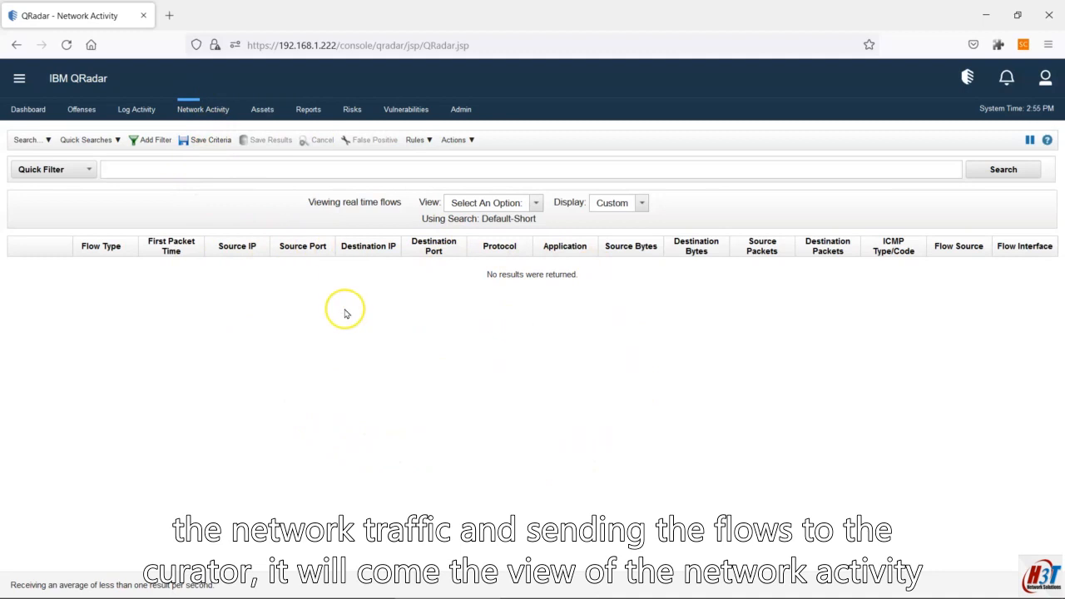
left_click(264, 111)
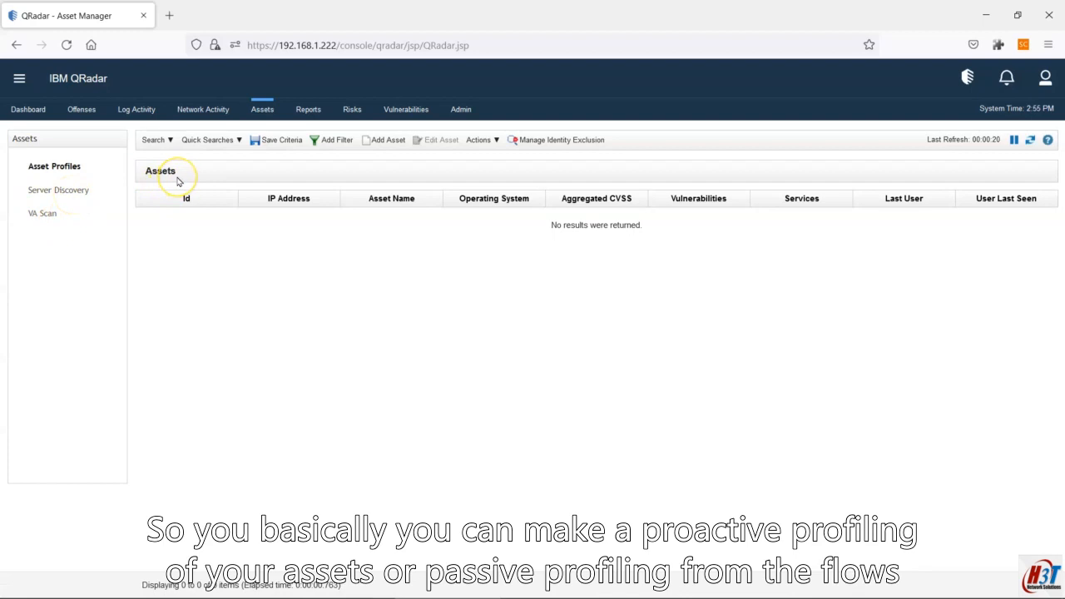
- View the reports, check the available reporting groups, and select the first Weekly Firewall Allow report to inspect its schedule
left_click(311, 109)
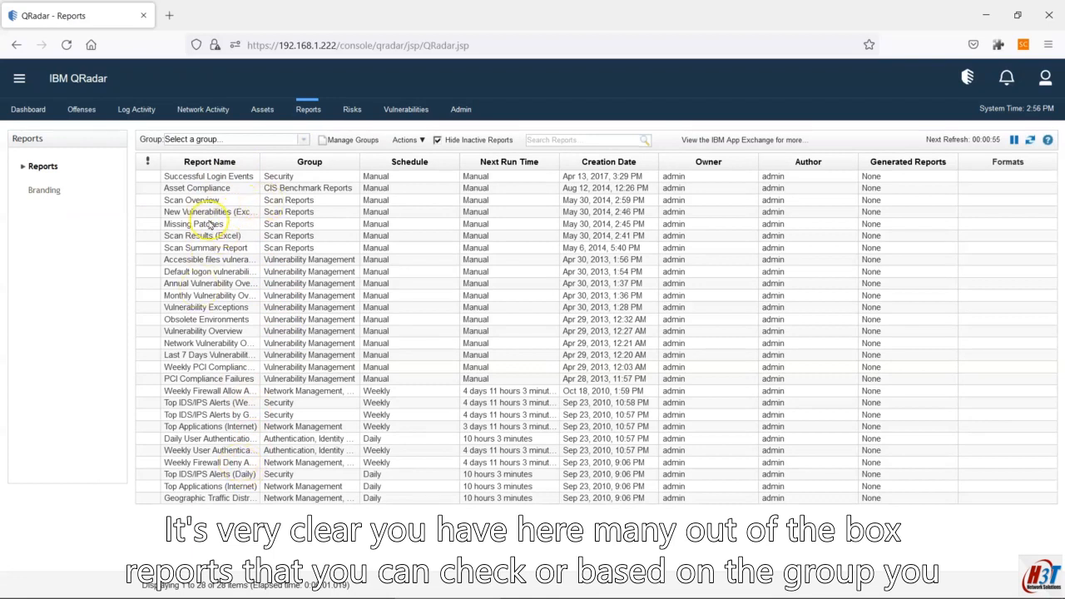
left_click(269, 141)
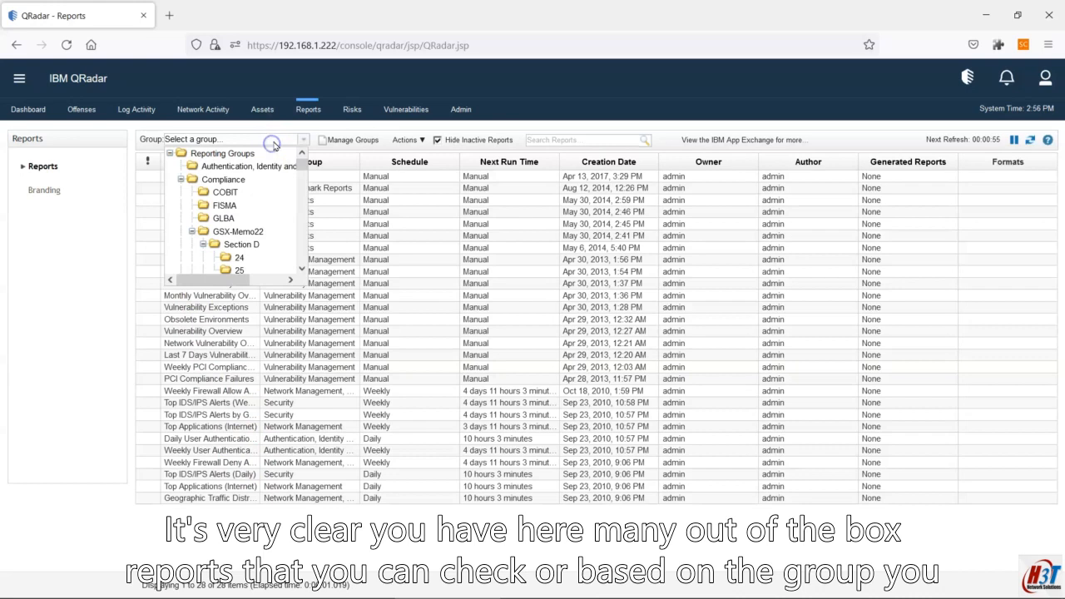
left_click(274, 142)
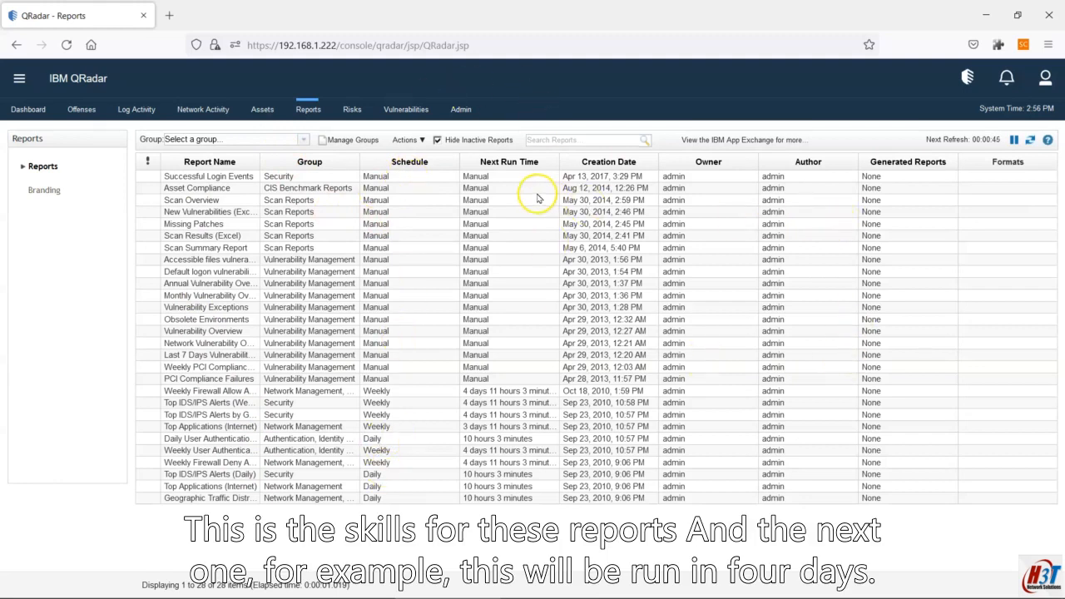
left_click(482, 393)
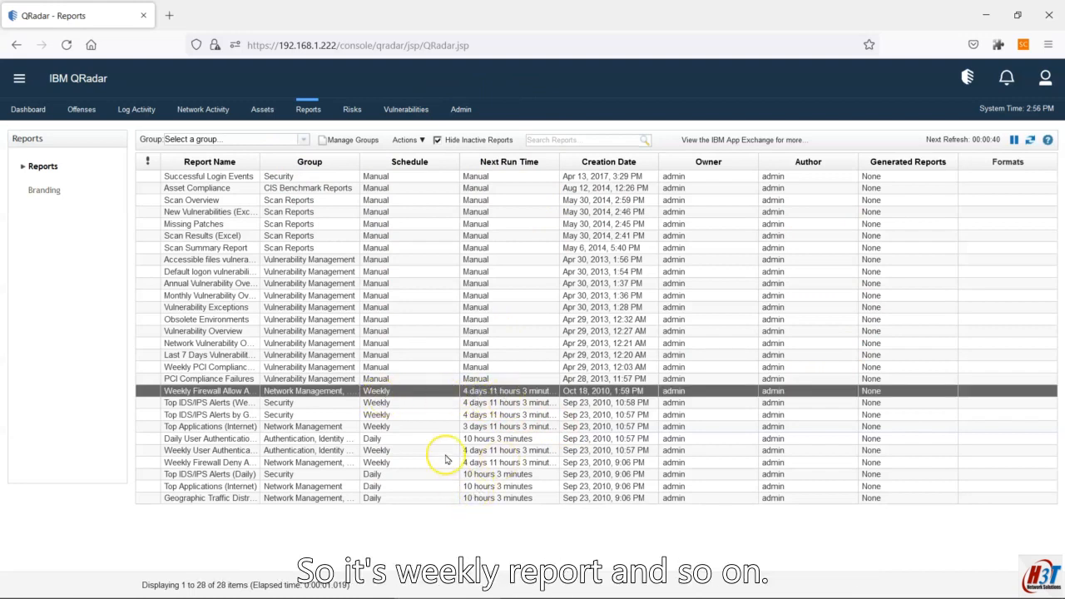
- Open the Risk Manager, expand its Simulation section, and view the current topology
left_click(351, 111)
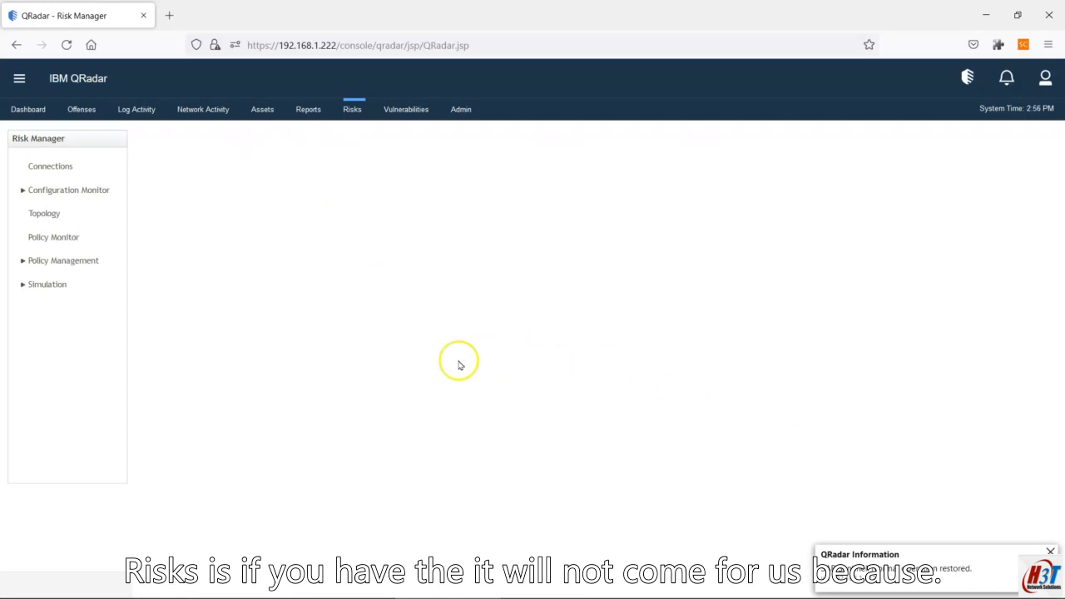
left_click(54, 285)
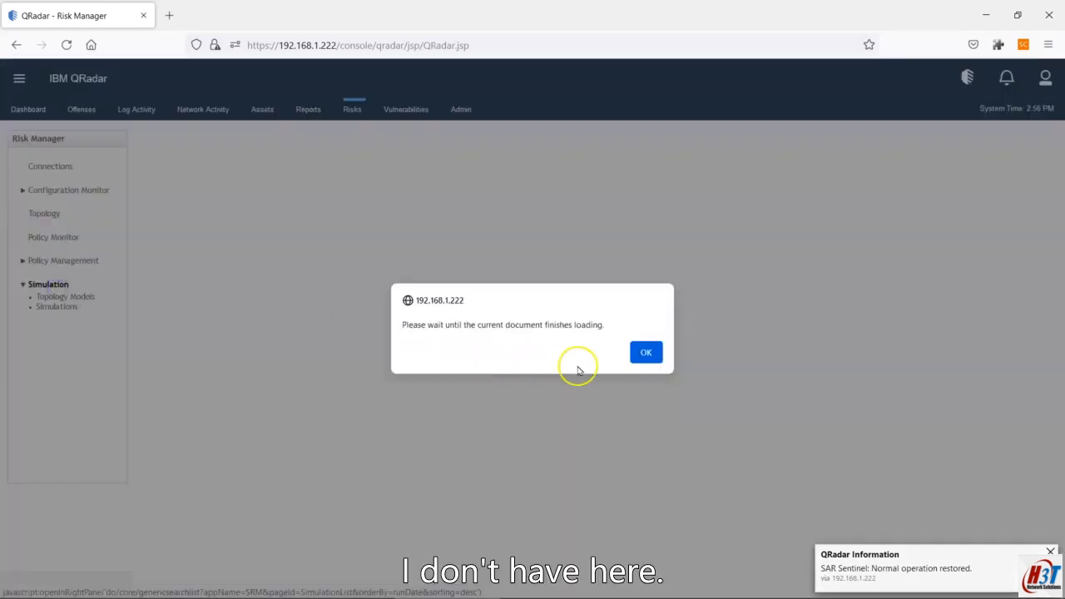
left_click(656, 353)
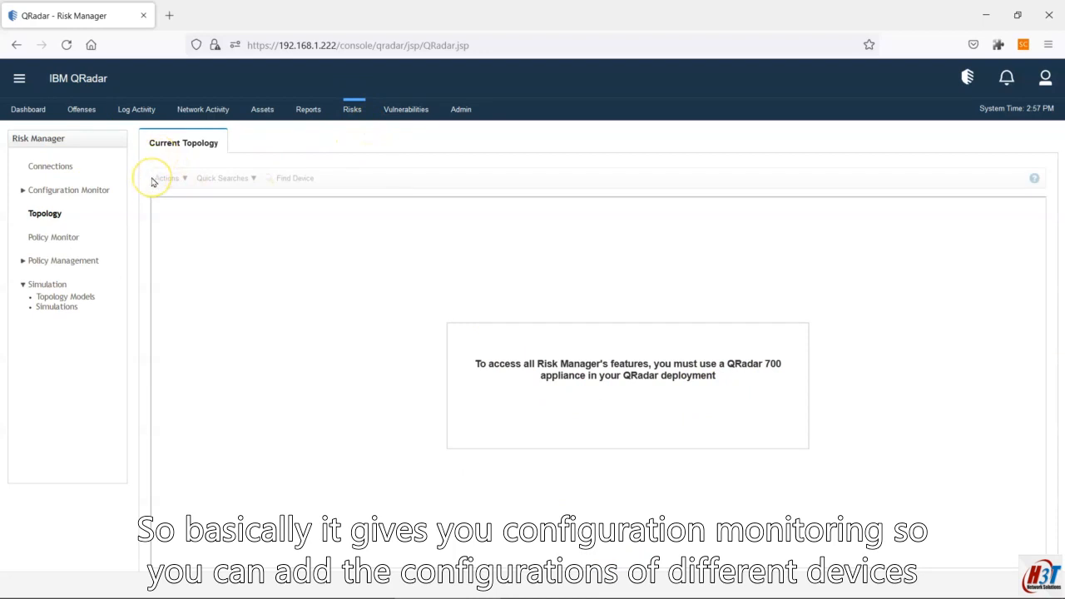
left_click(64, 218)
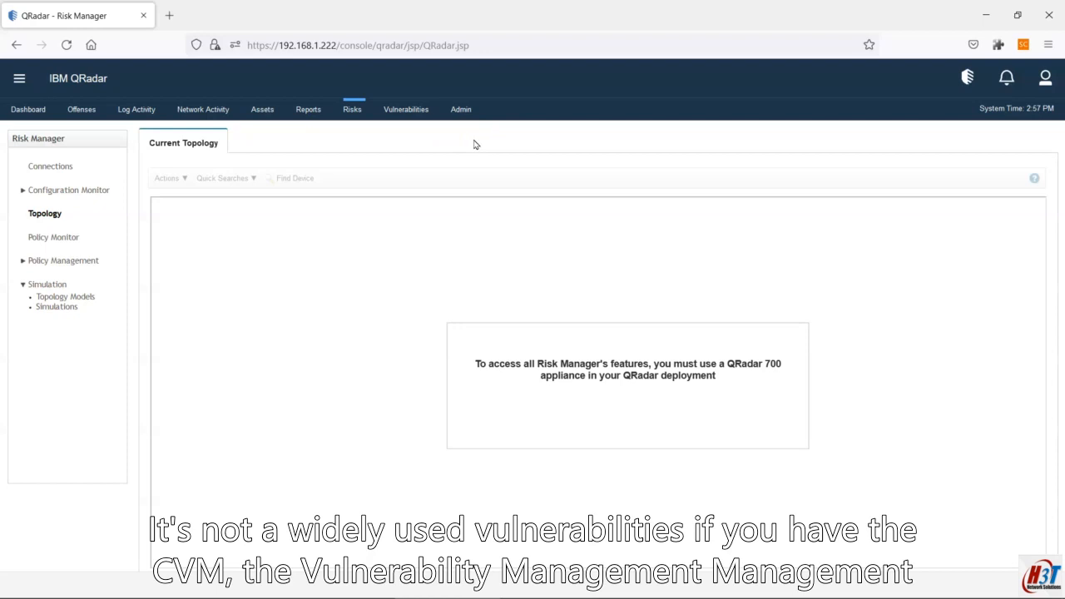
- View the managed vulnerability instances and open the administration console
left_click(417, 111)
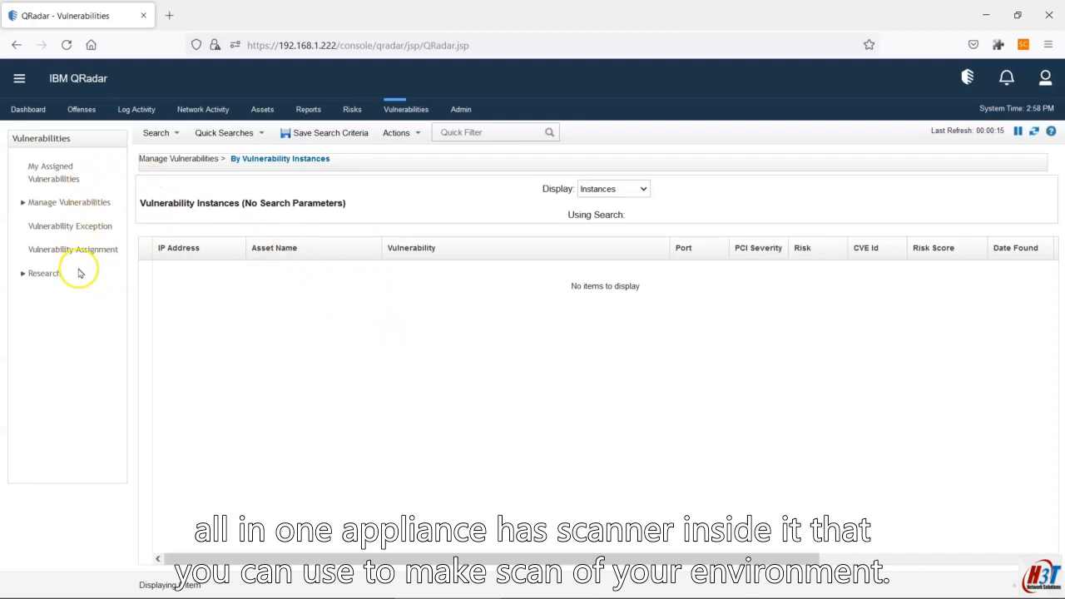
left_click(462, 110)
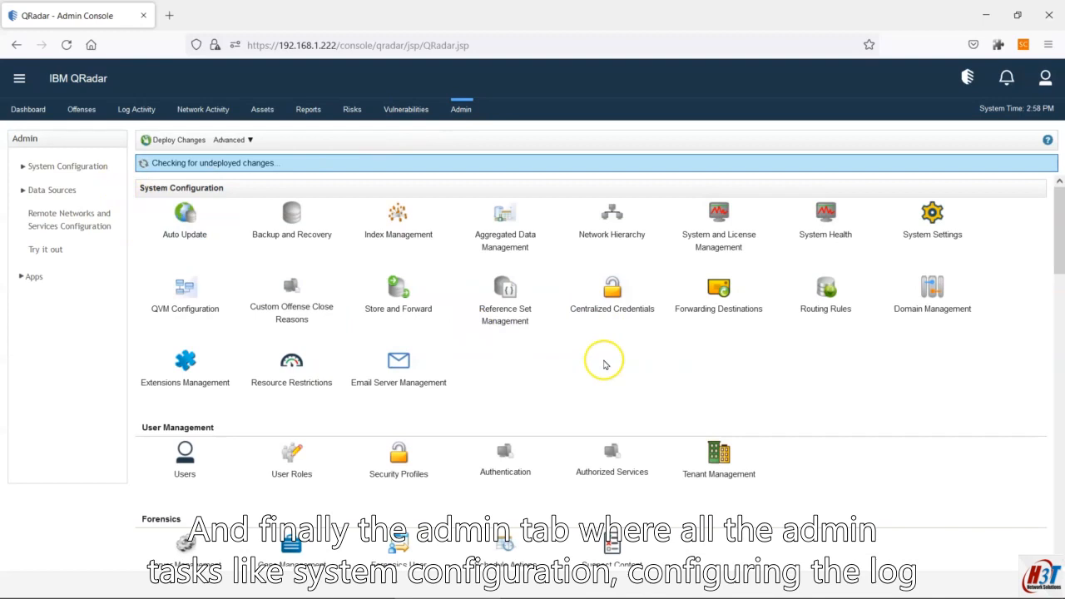
- Look through the administration console's system configuration, user management, forensics, assets and data sources sections
scroll(546, 372, "down", 3)
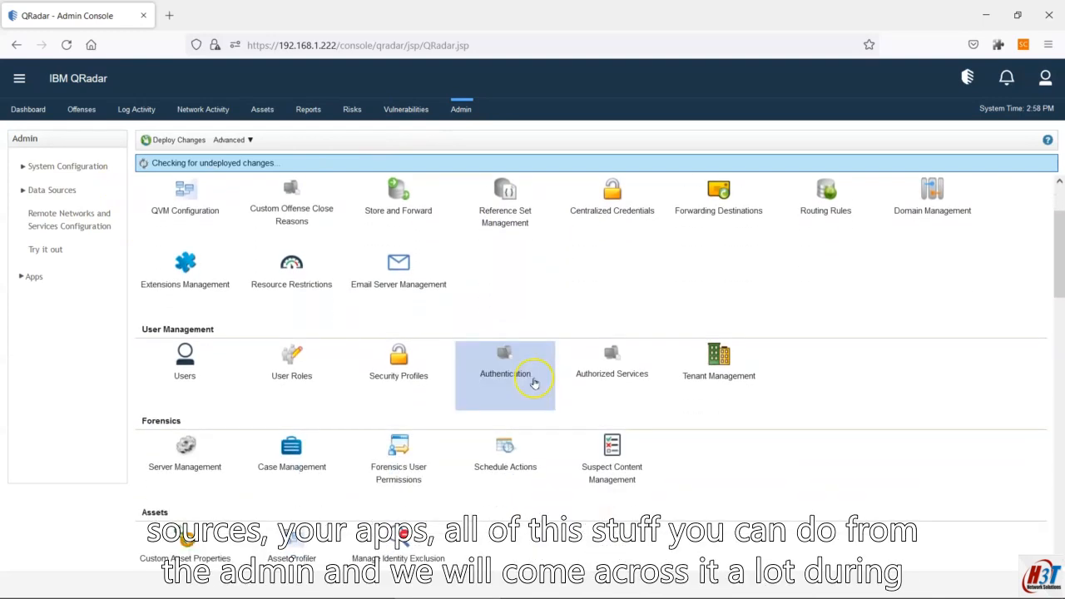
scroll(534, 383, "down", 1)
scroll(391, 427, "down", 3)
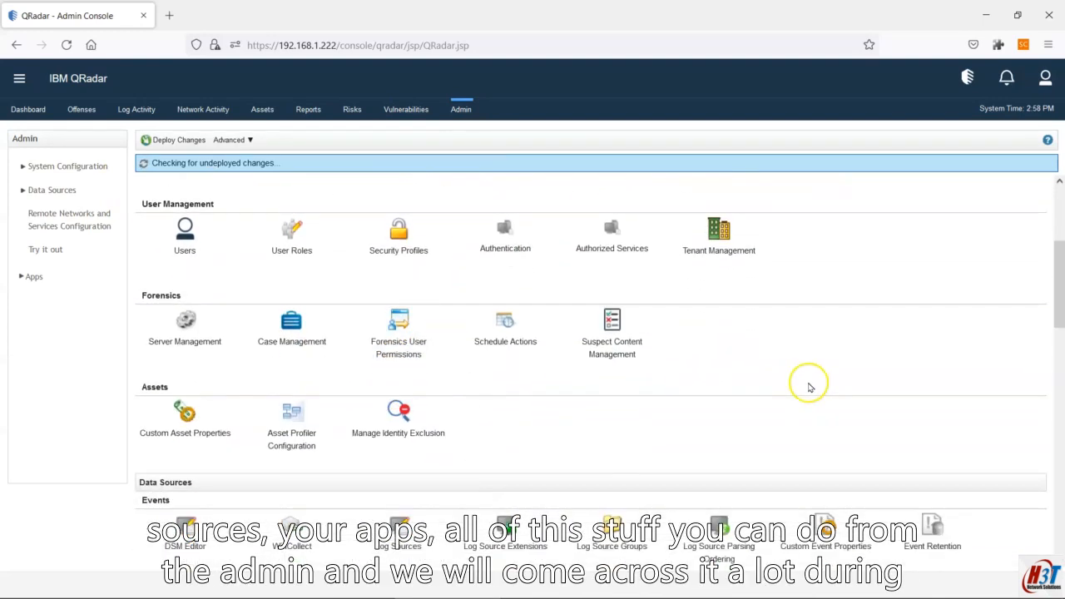
left_click_drag(1059, 266, 1053, 193)
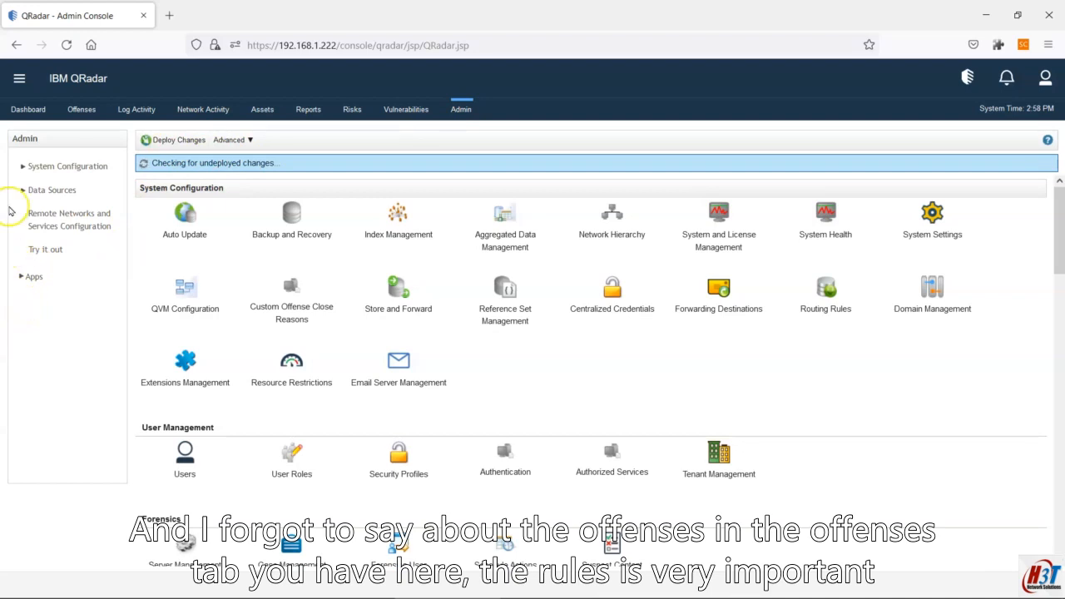
- Open the rules list under the offenses and read the definition of the Anomaly: Excessive Firewall Accepts Across Multiple Hosts rule
left_click(91, 112)
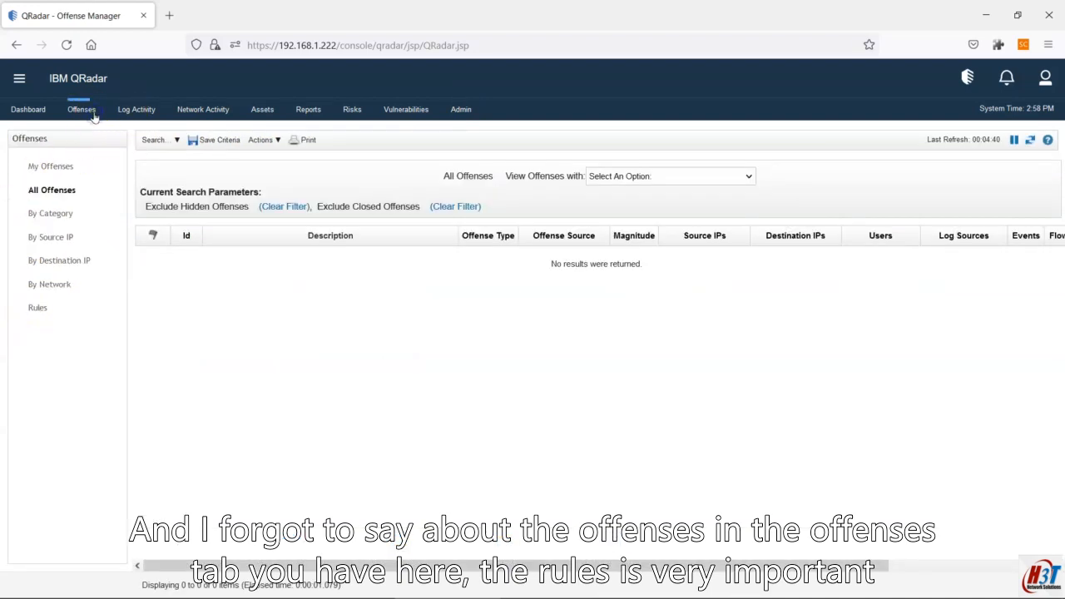
left_click(37, 310)
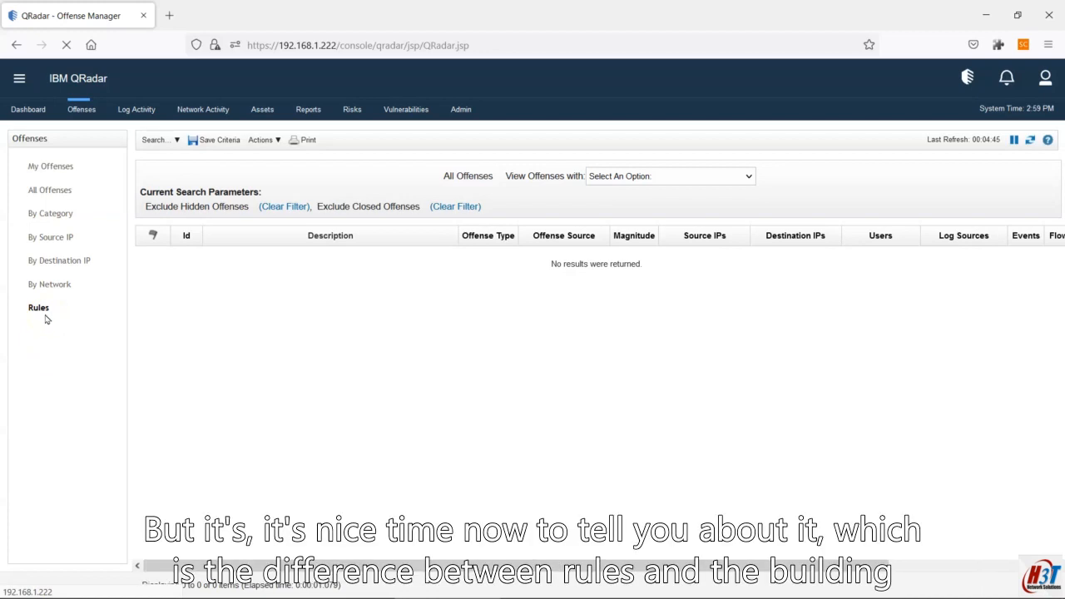
left_click(42, 313)
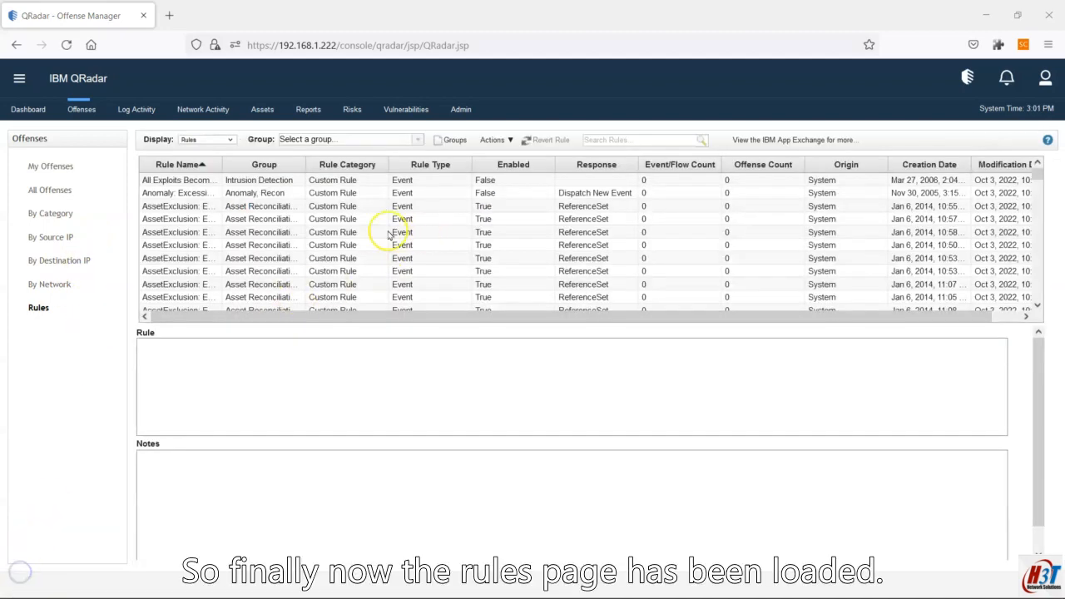
left_click(341, 220)
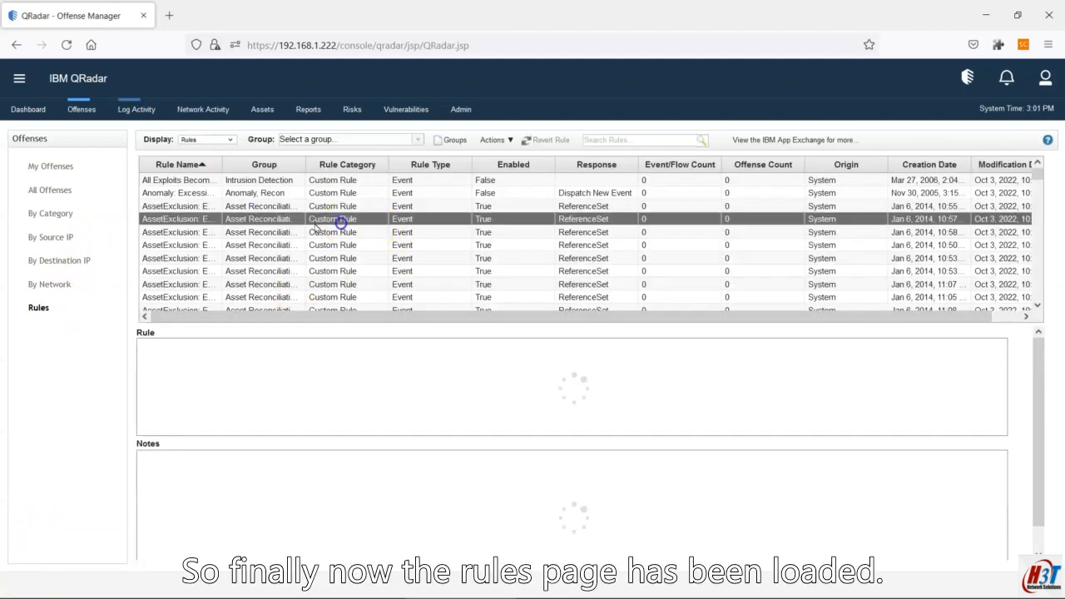
left_click(259, 194)
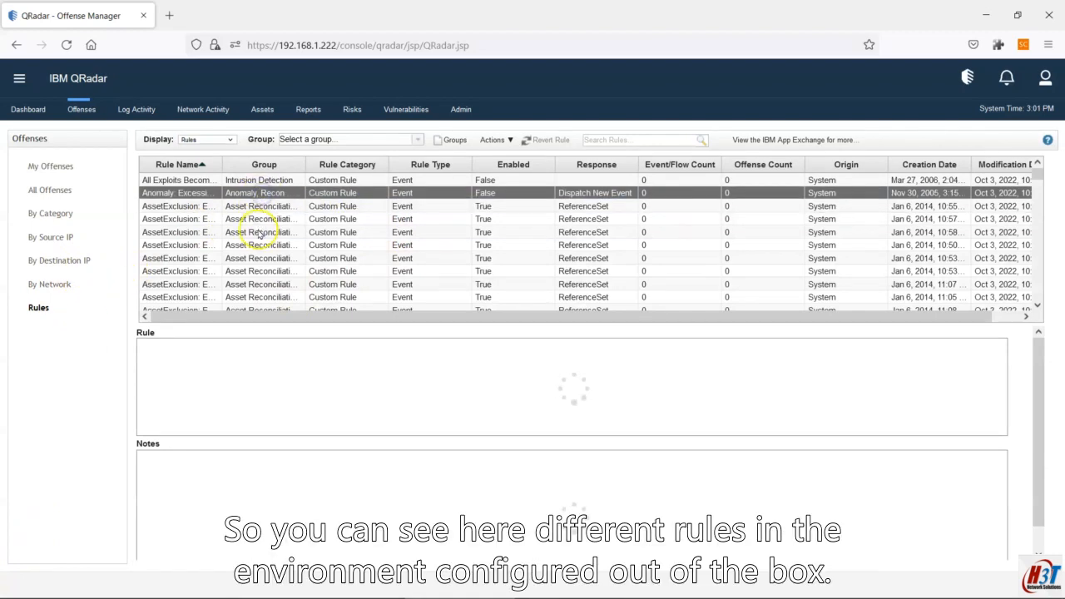
scroll(258, 233, "down", 1)
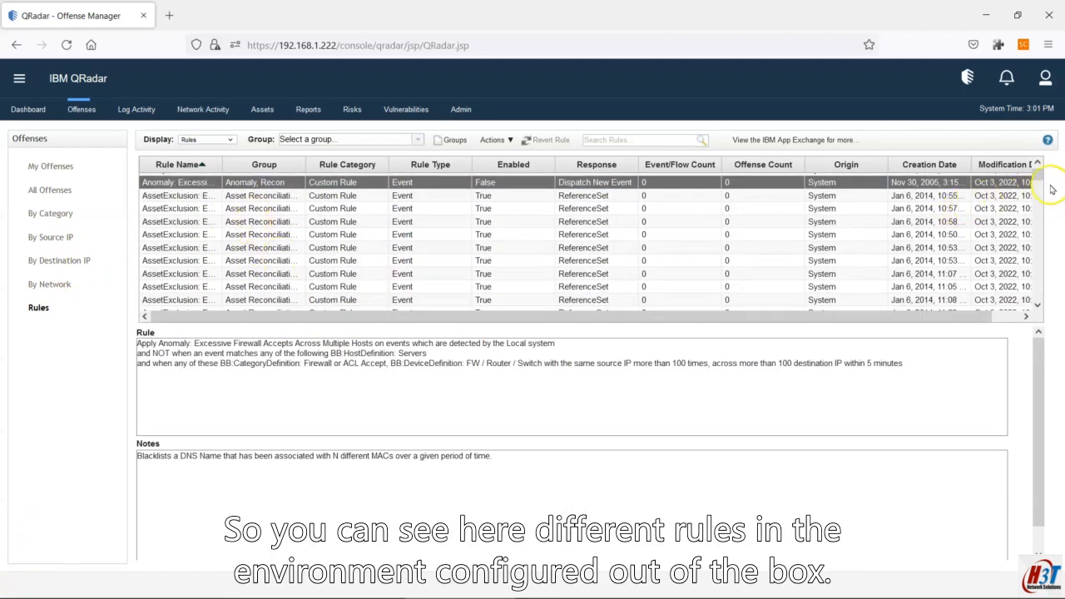
mouse_move(1036, 173)
left_mouse_down()
mouse_move(1032, 275)
mouse_move(1013, 305)
mouse_move(1037, 241)
mouse_move(1038, 171)
left_mouse_up()
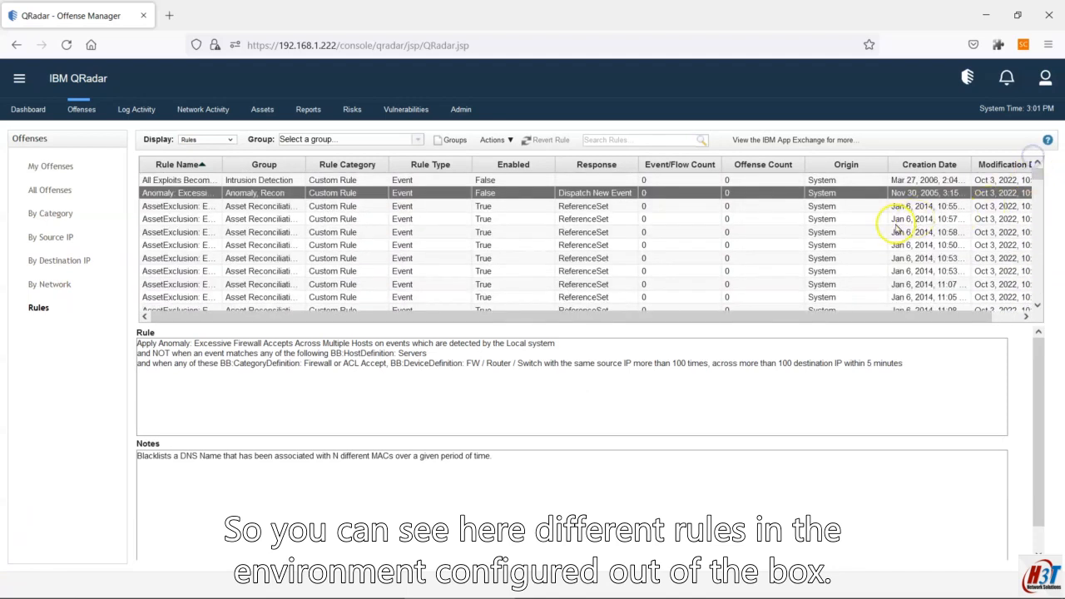
- Sort the rules by enabled status in descending order and inspect the first two AssetExclusion rules
left_click(509, 164)
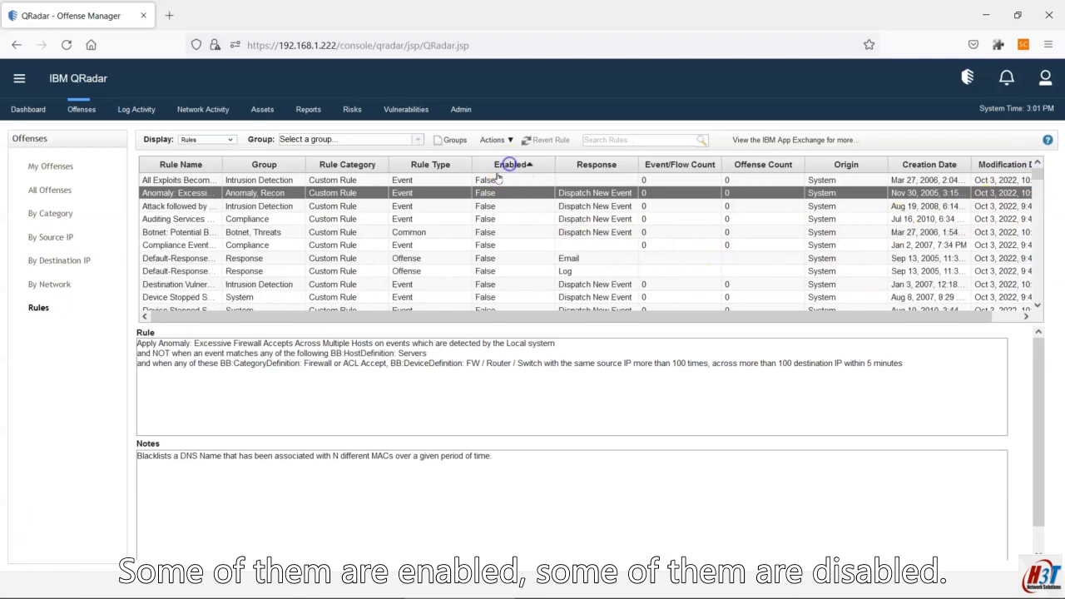
left_click(503, 165)
left_click(488, 179)
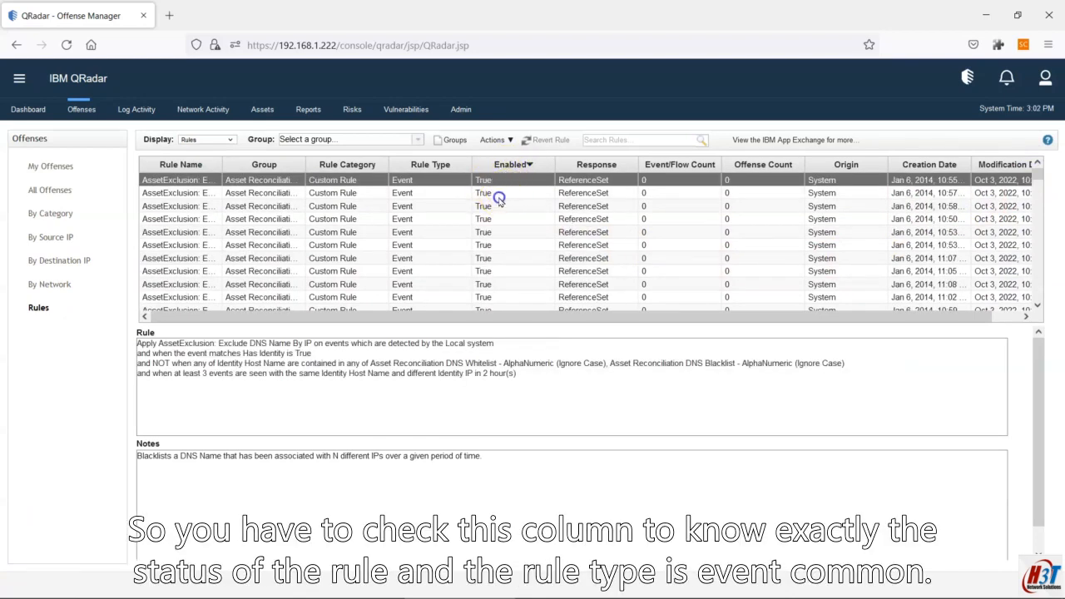
left_click(498, 193)
left_click(504, 165)
left_click(505, 166)
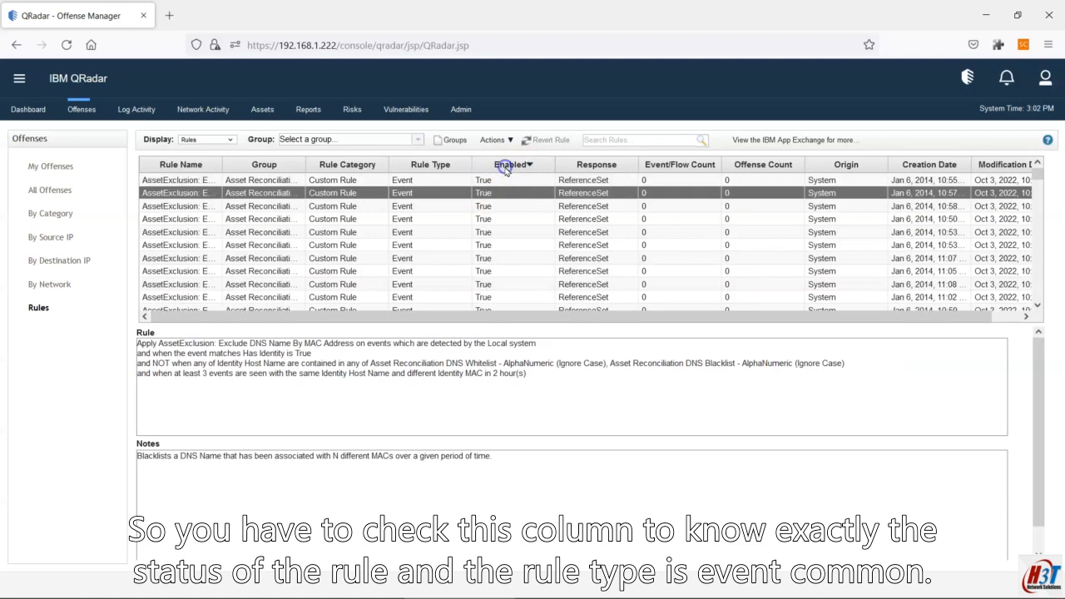
- Inspect the AssetExclusion rule for NetBIOS names and sort the rules by rule type in descending order
left_click(505, 191)
left_click(420, 206)
left_click(427, 169)
left_click(429, 166)
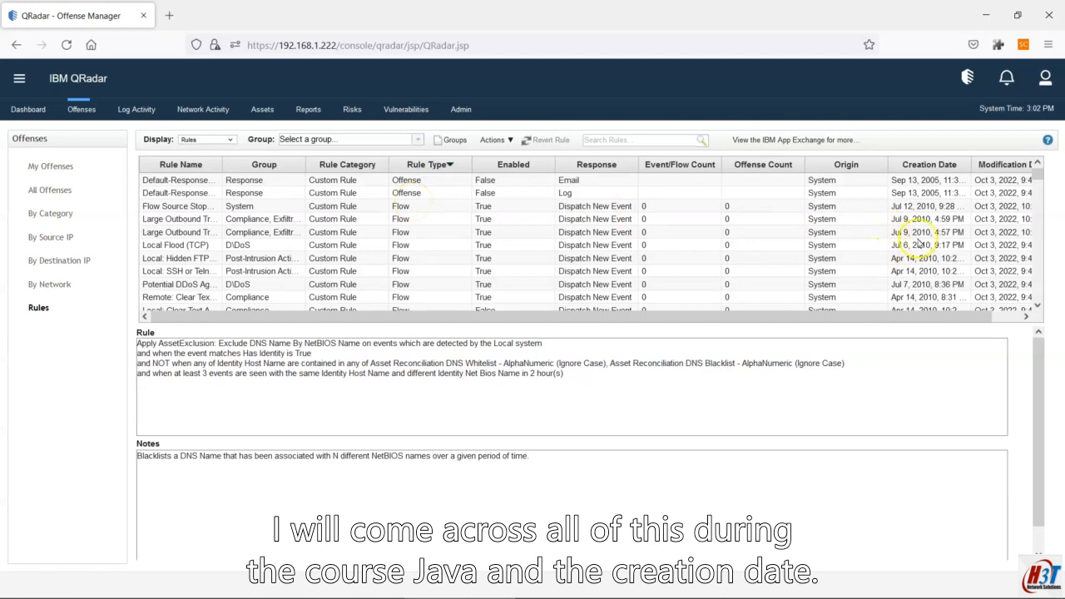
- Inspect the Default-Response-Syslog rule, and sort the rules by origin and by modification date
left_click(918, 193)
left_click(844, 164)
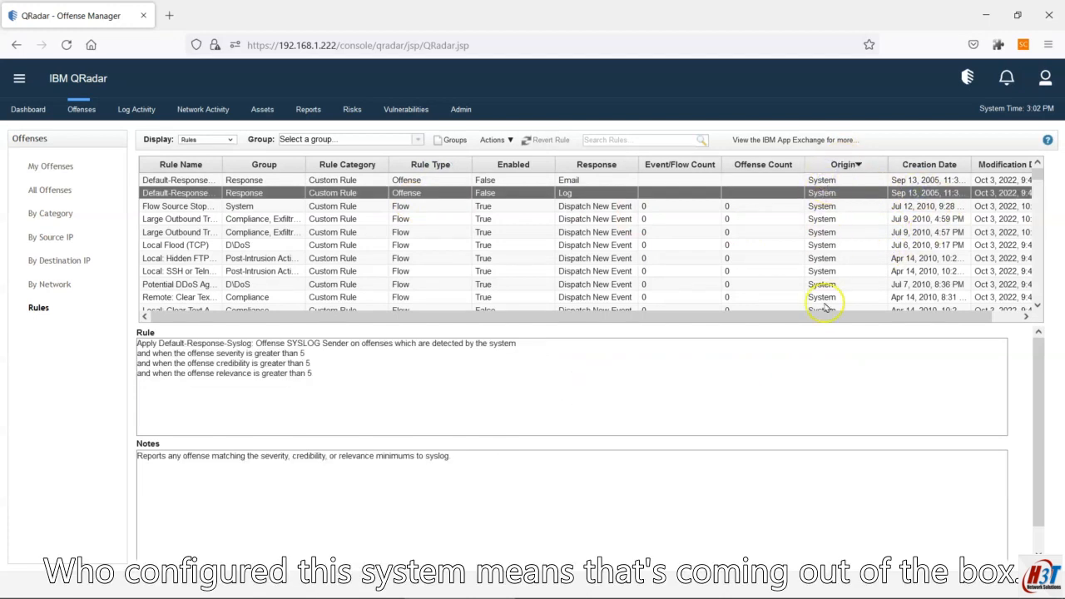
left_click_drag(848, 316, 963, 321)
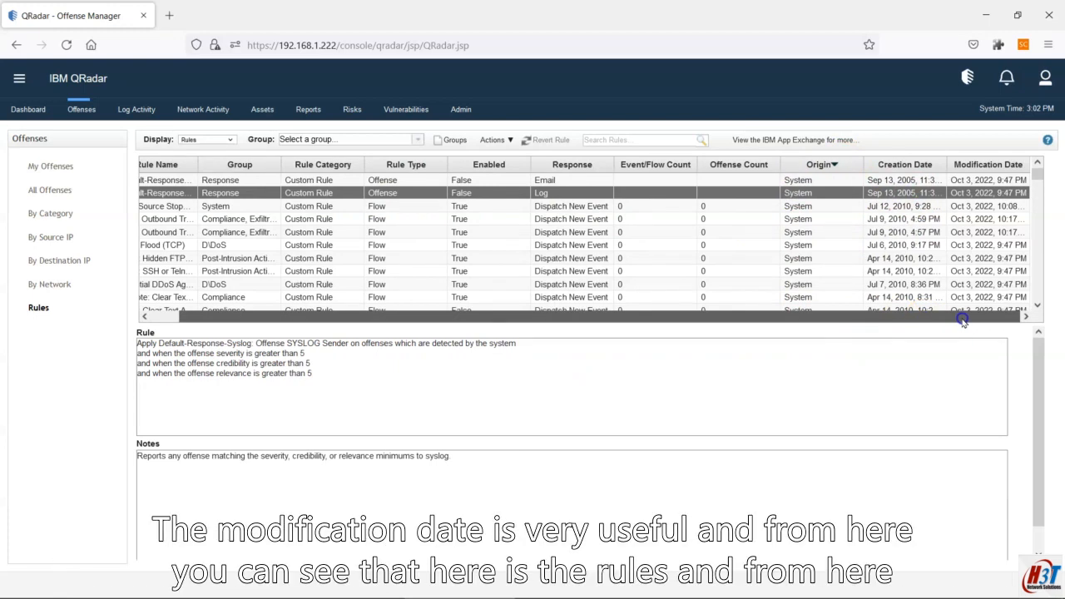
left_click(990, 164)
left_click_drag(713, 312, 464, 316)
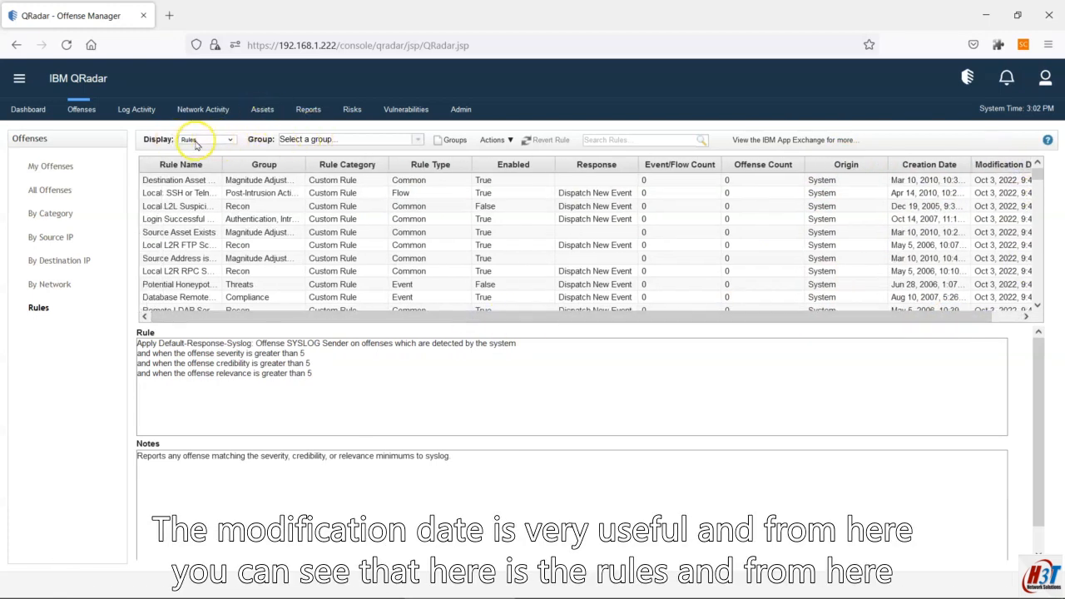
- Filter the rules to the Malware group, inspect the First-Time User Access to Critical Asset rule, and switch the group filter to D\DoS
left_click(305, 141)
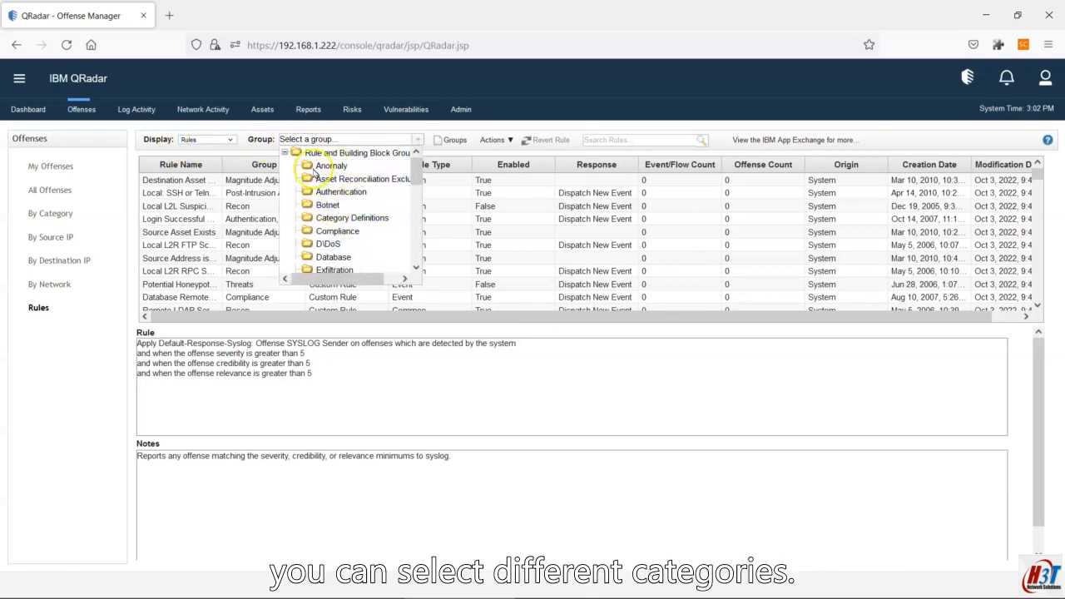
scroll(333, 225, "down", 3)
left_click(332, 229)
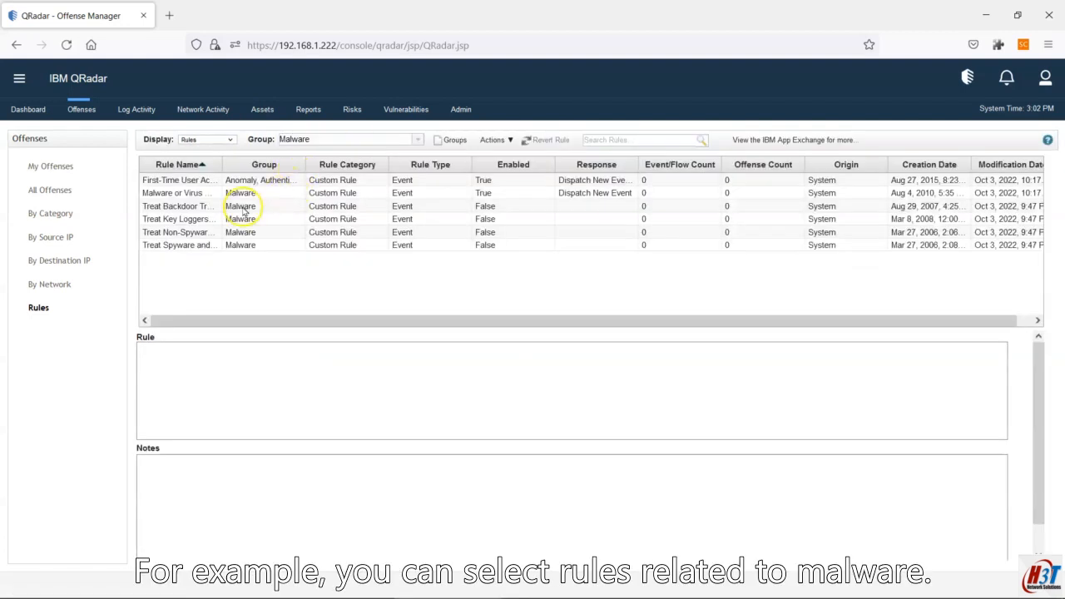
left_click(279, 179)
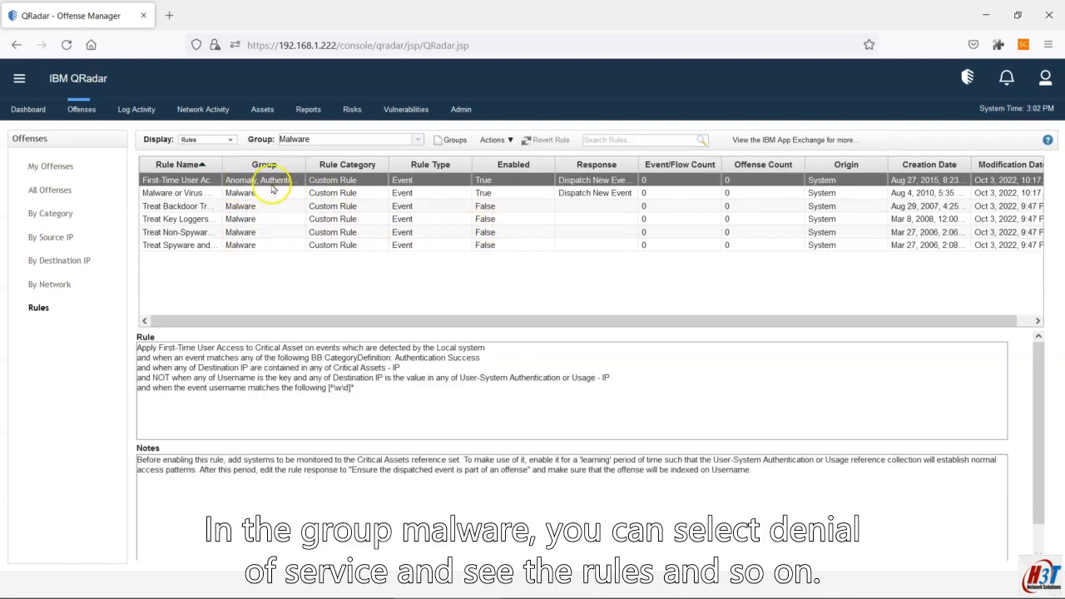
left_click(363, 139)
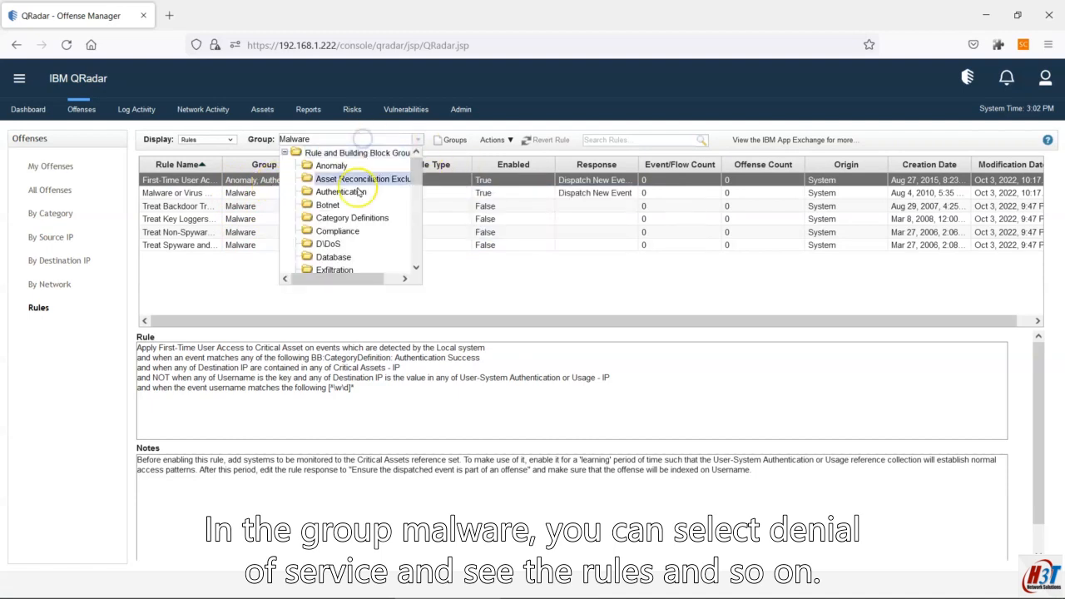
left_click(339, 245)
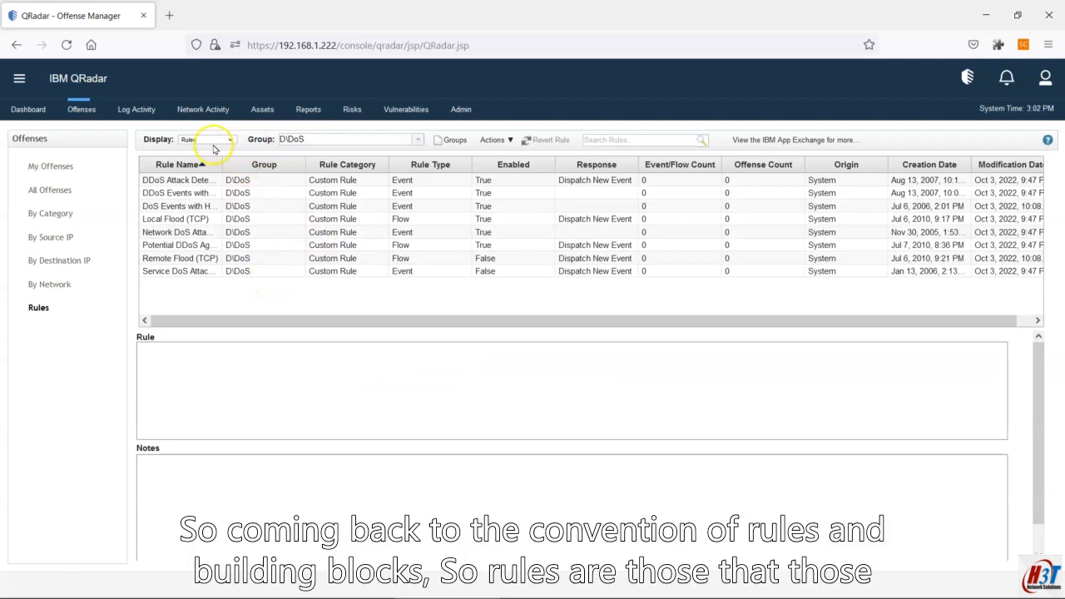
- Check the display choices for rules and building blocks, leaving the list set to Rules
left_click(214, 142)
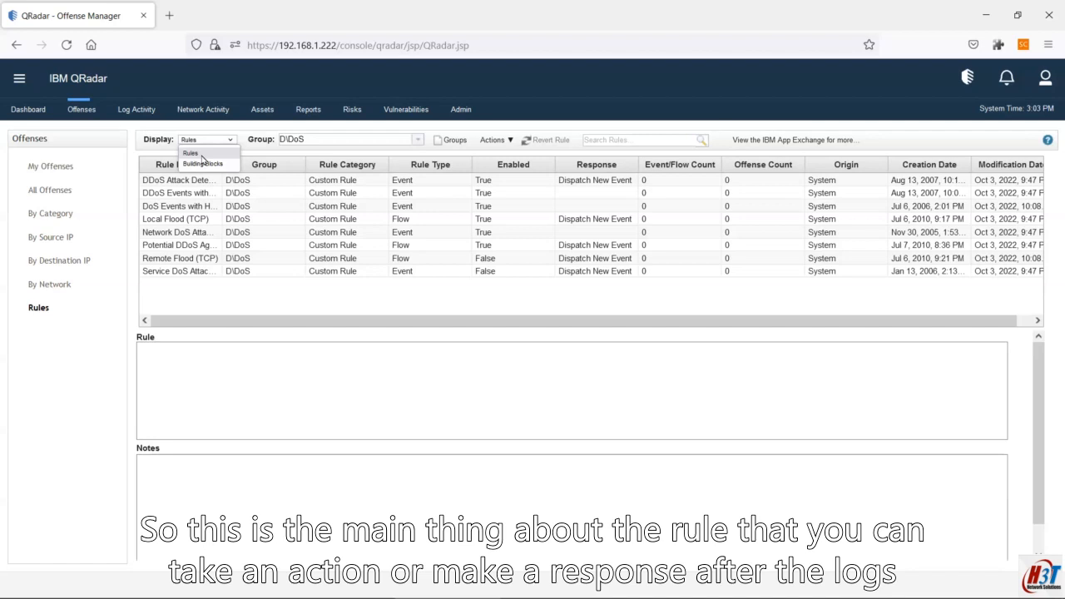
left_click(208, 160)
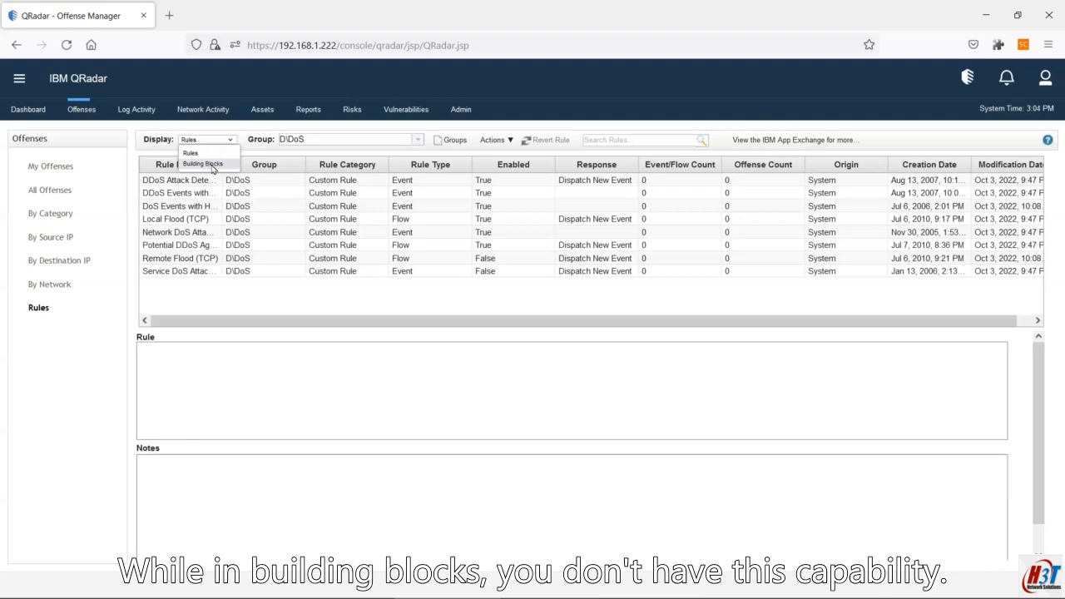
left_click(221, 167)
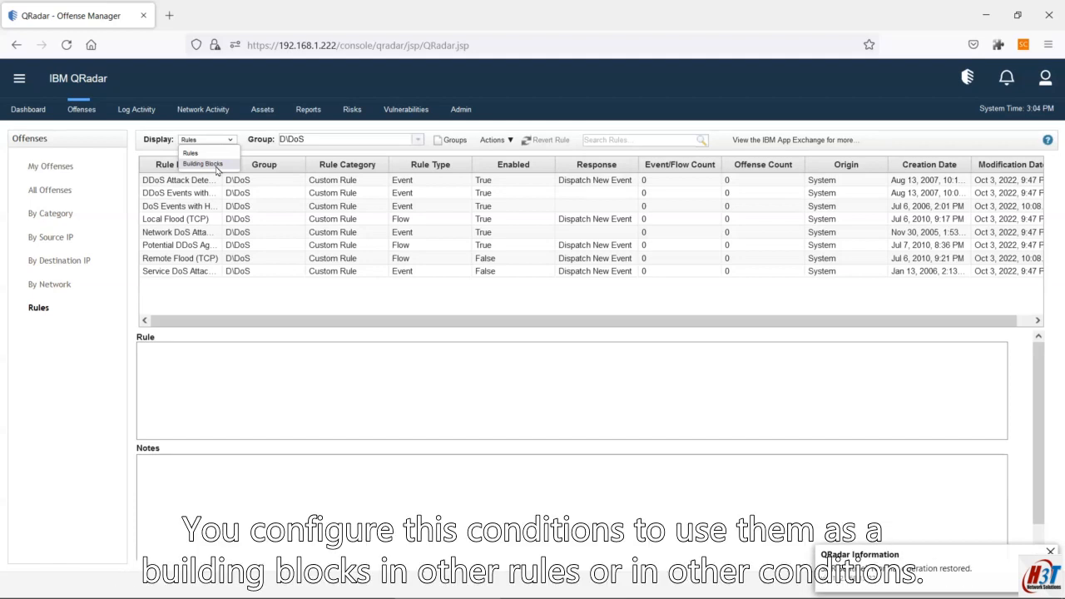
left_click(220, 165)
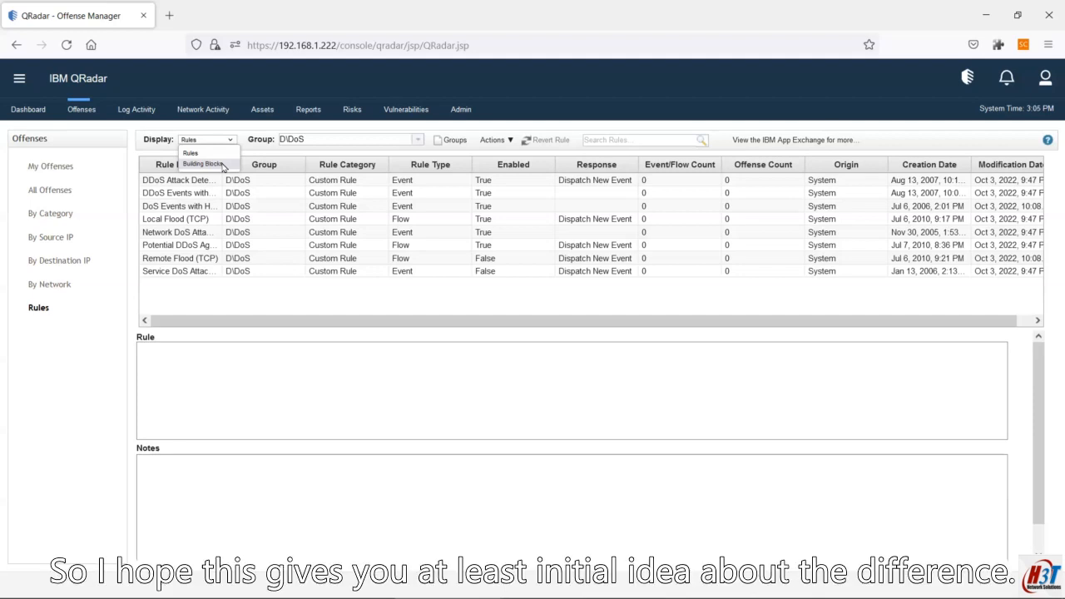
left_click(216, 170)
left_click(219, 171)
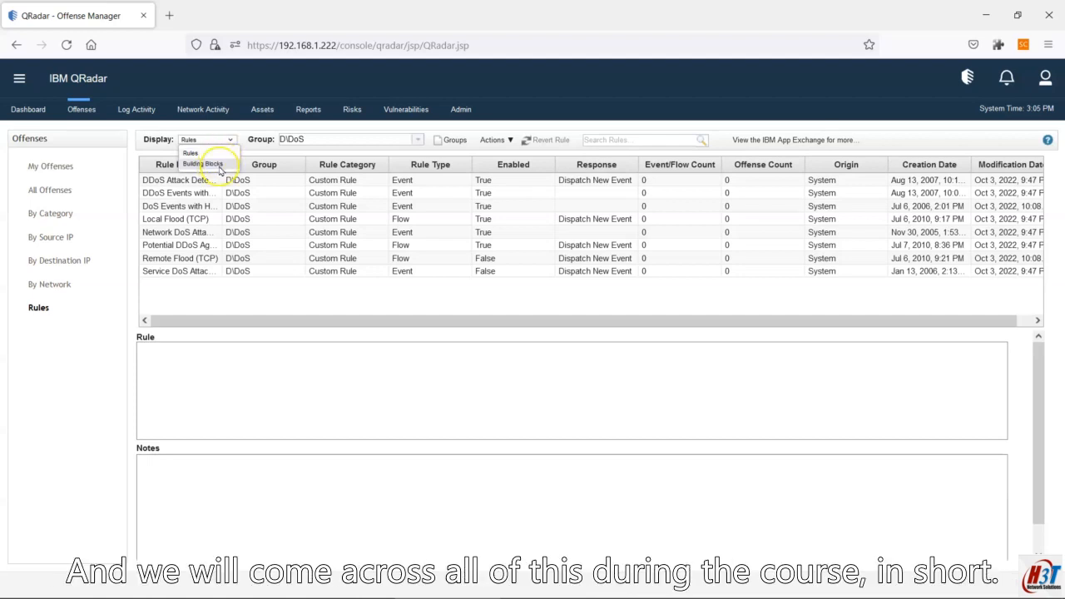
left_click(219, 162)
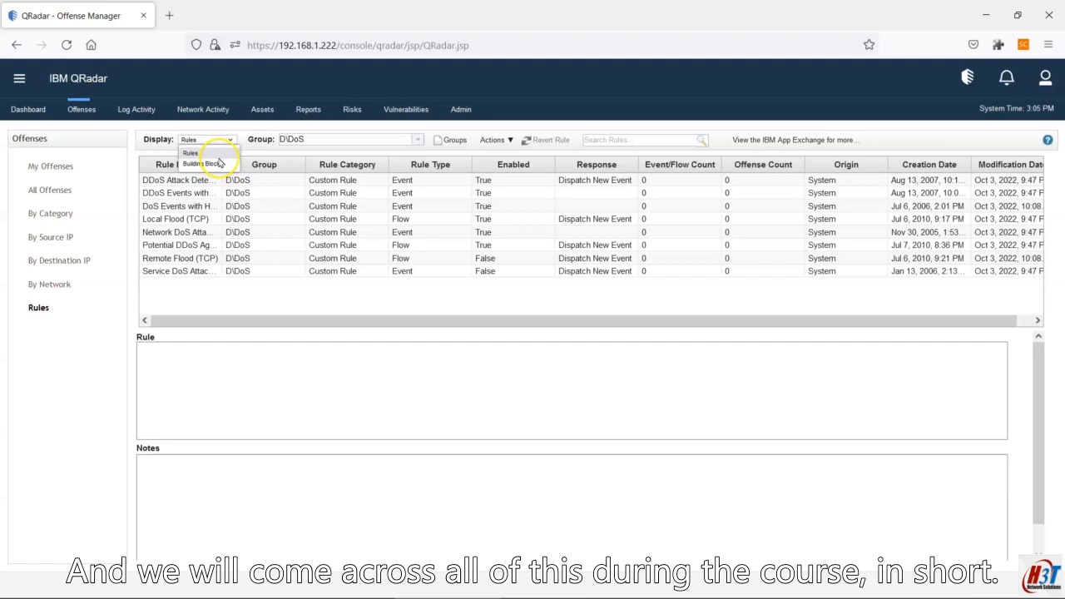
left_click(258, 346)
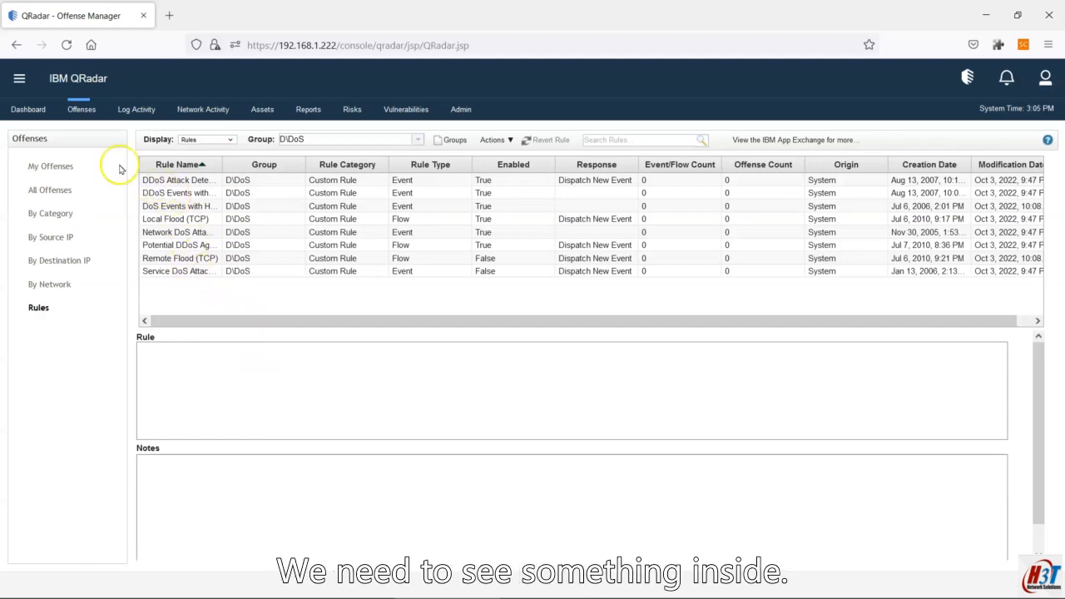
- View the real-time log activity and launch a new PuTTY SSH client window
left_click(135, 109)
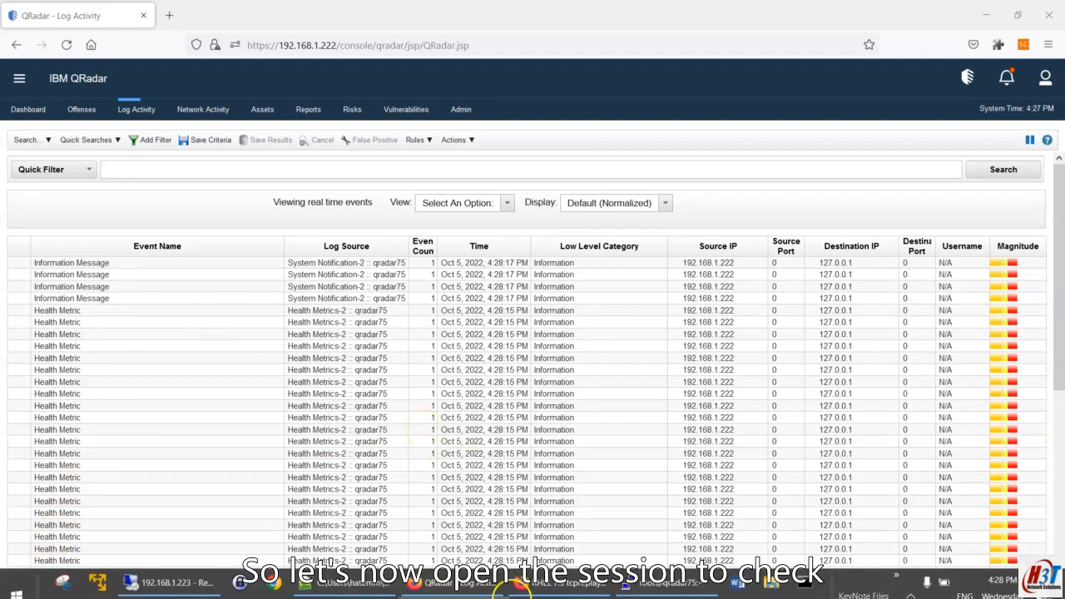
mouse_move(680, 560)
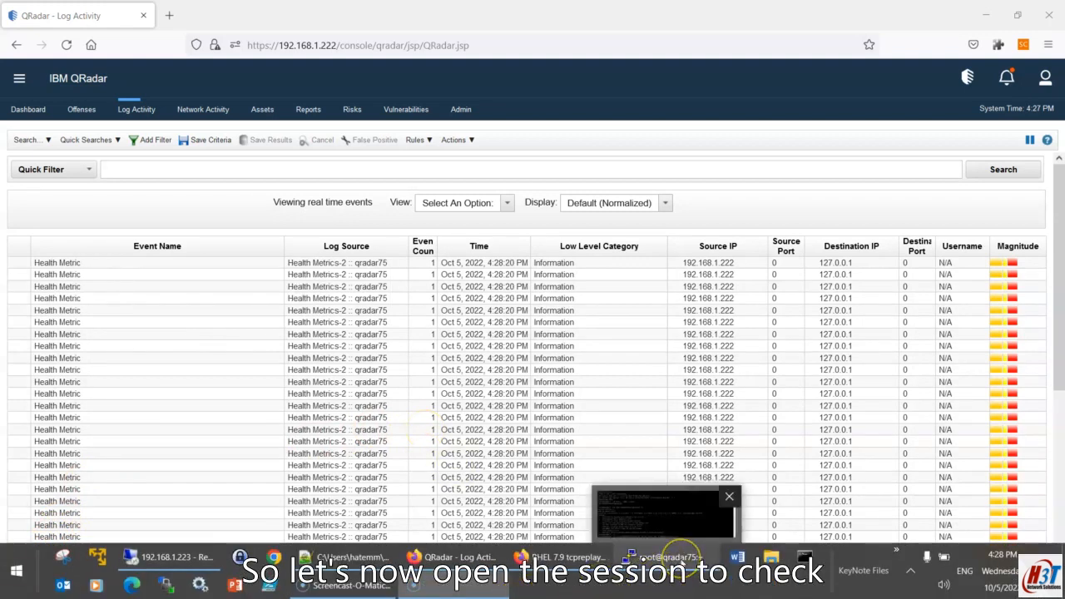
right_click(681, 561)
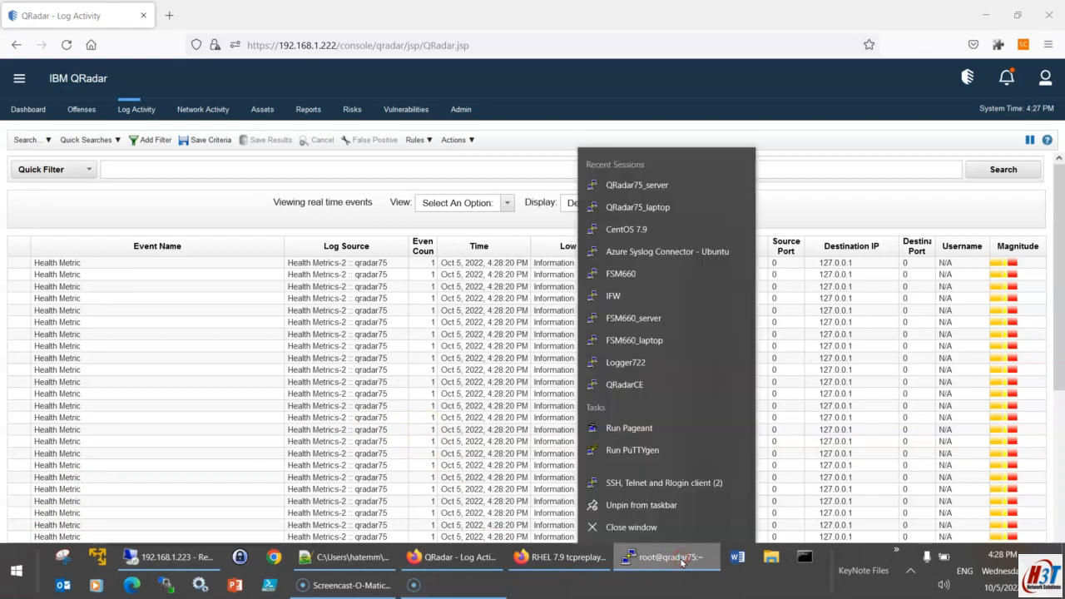
left_click(641, 485)
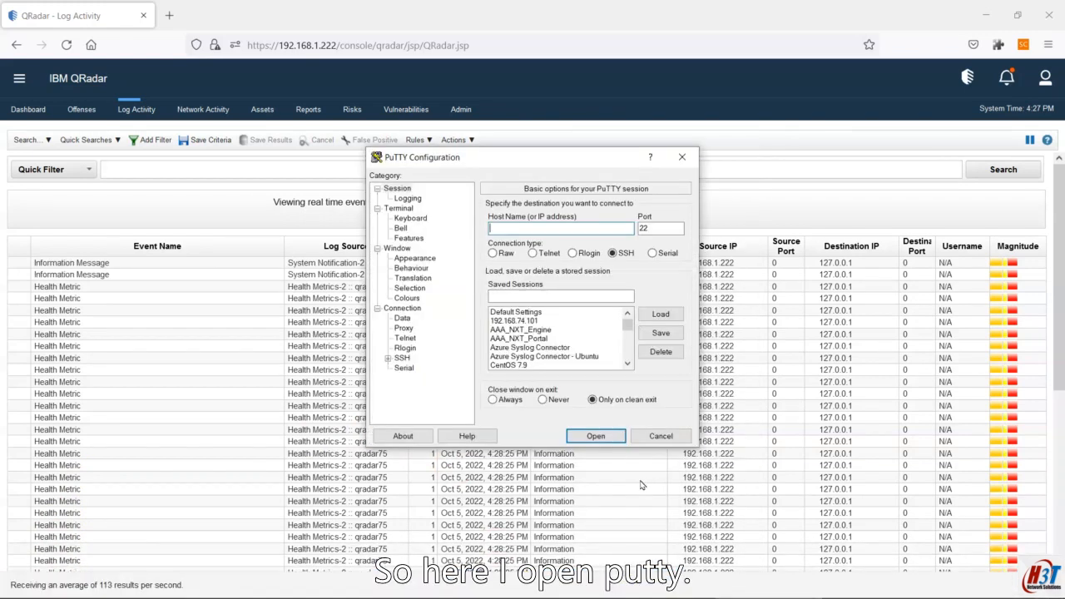
- Load the saved PuTTY session QRadar75_server and open its SSH connection
left_click(491, 331)
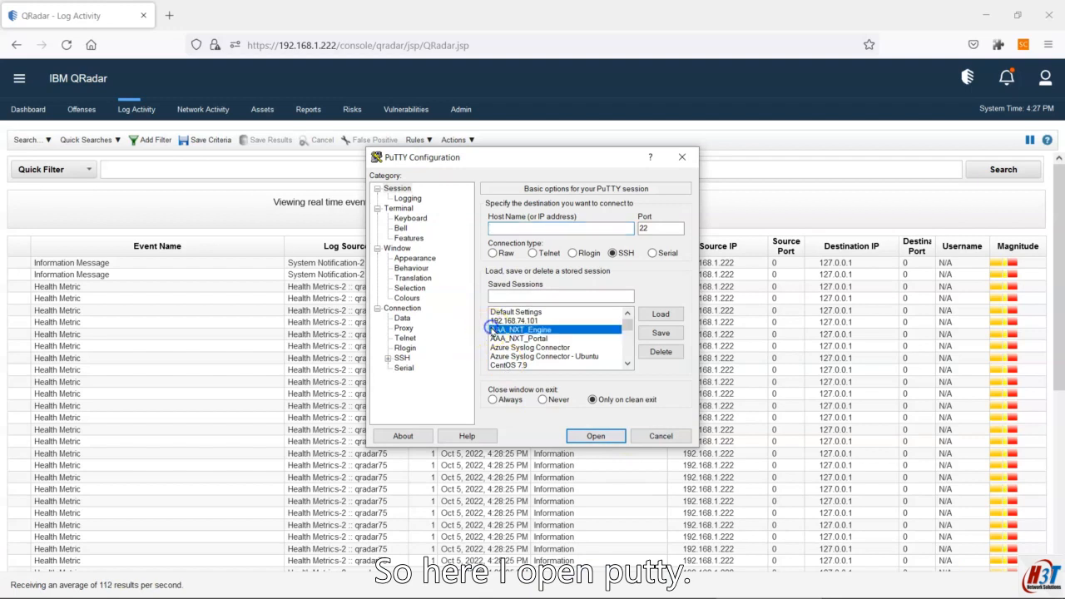
scroll(516, 341, "down", 5)
left_click(545, 365)
left_click(549, 370)
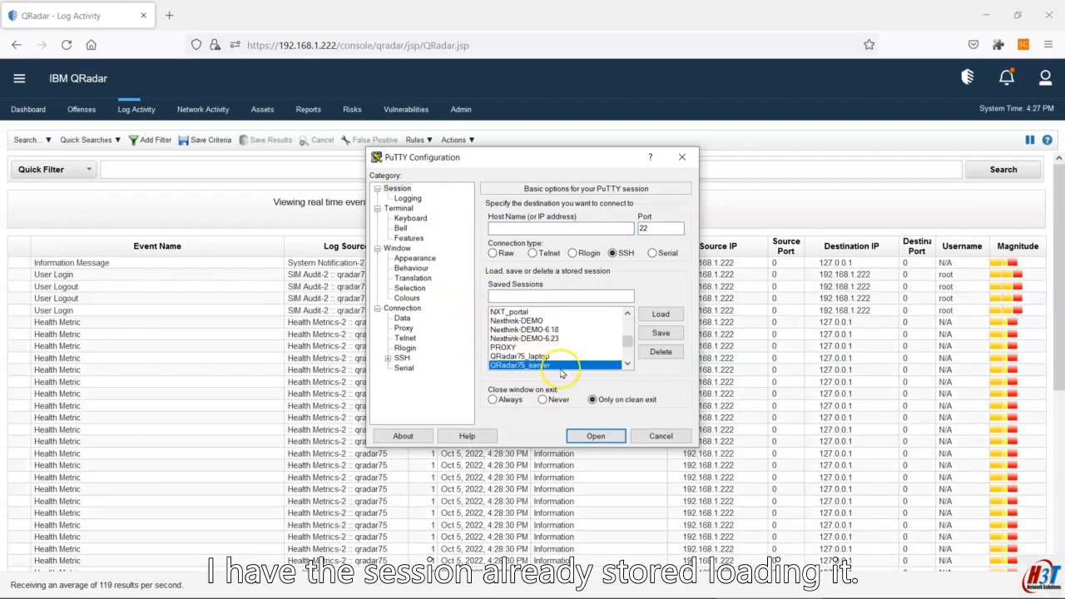
left_click(663, 315)
left_click(662, 315)
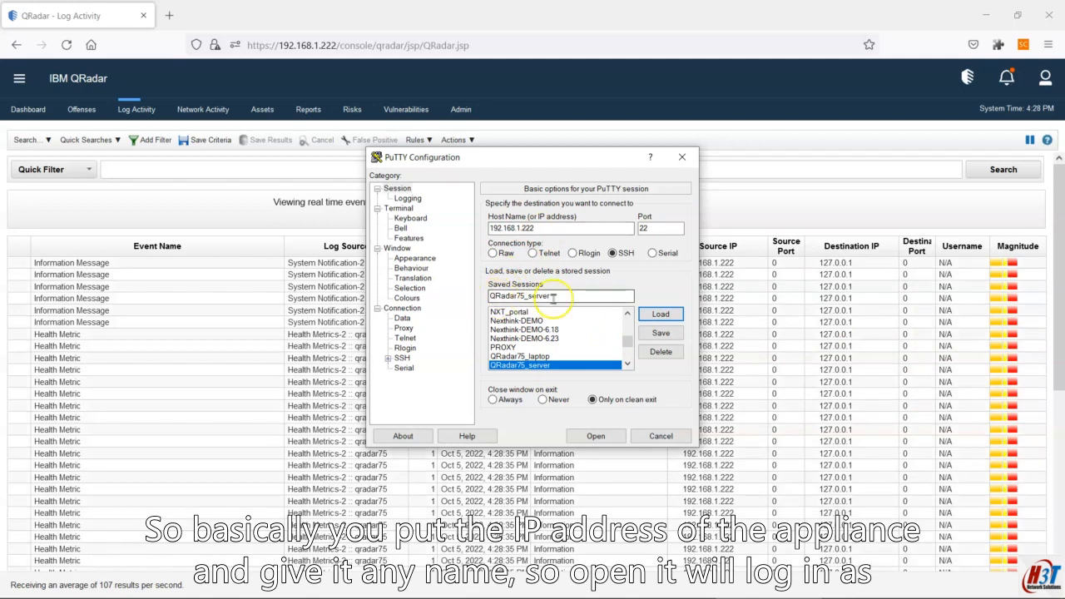
left_click(596, 436)
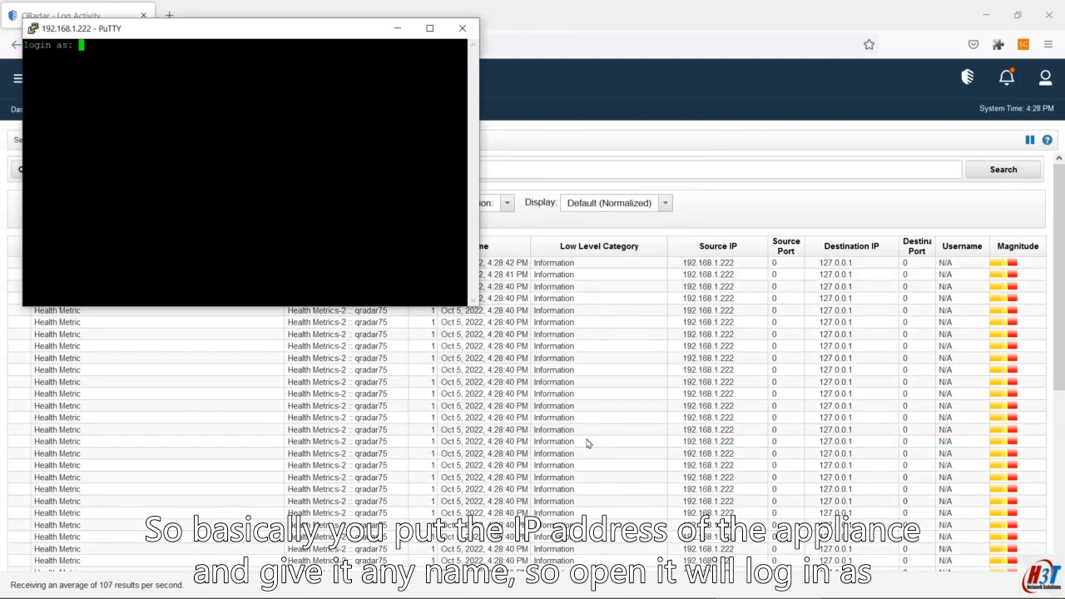
- Log in to the QRadar server as root with the account password
type("root")
key("Return")
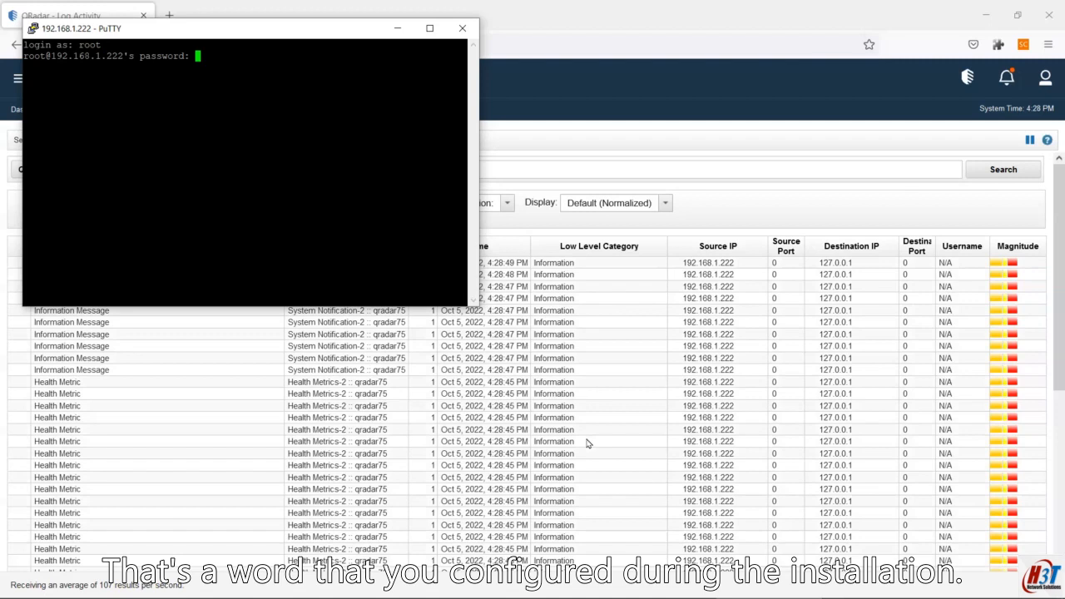
key("Return")
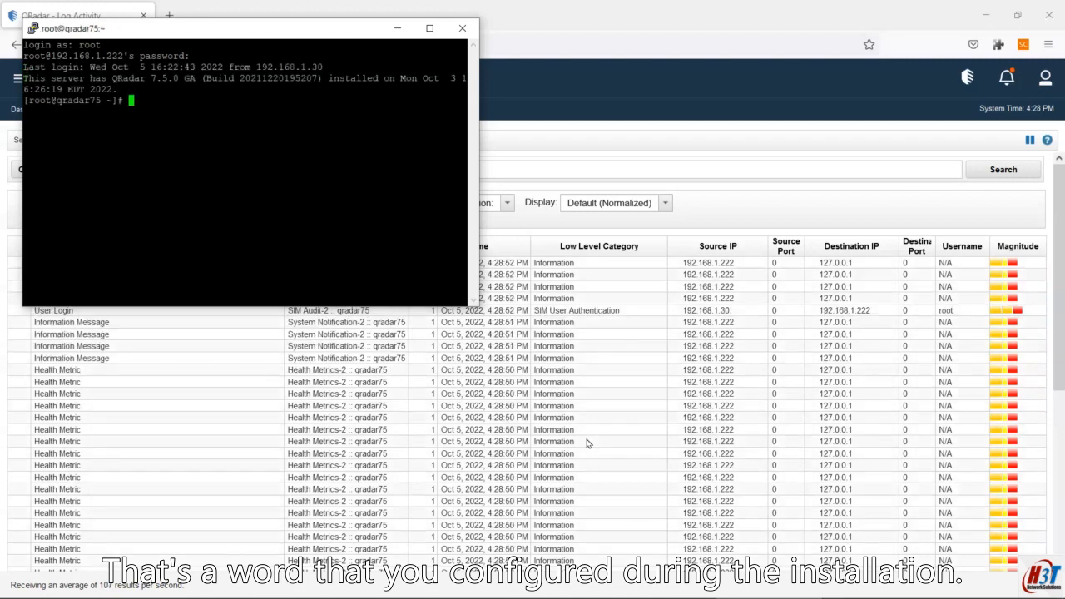
- Enlarge the PuTTY terminal window and move it over the middle of the QRadar page
left_click_drag(474, 306, 811, 441)
left_click_drag(409, 33, 628, 130)
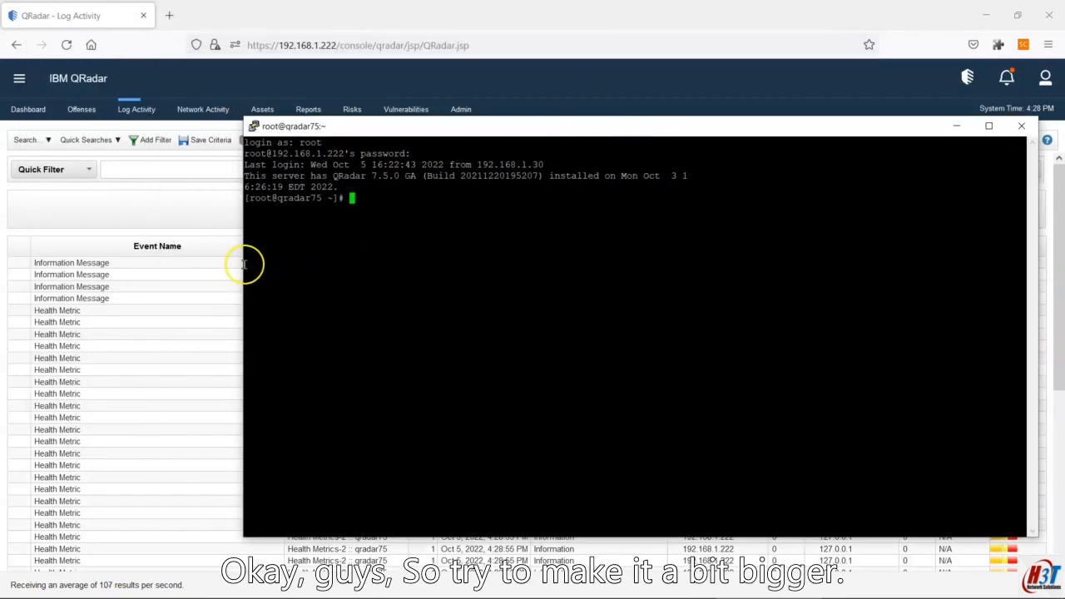
left_click_drag(240, 266, 171, 266)
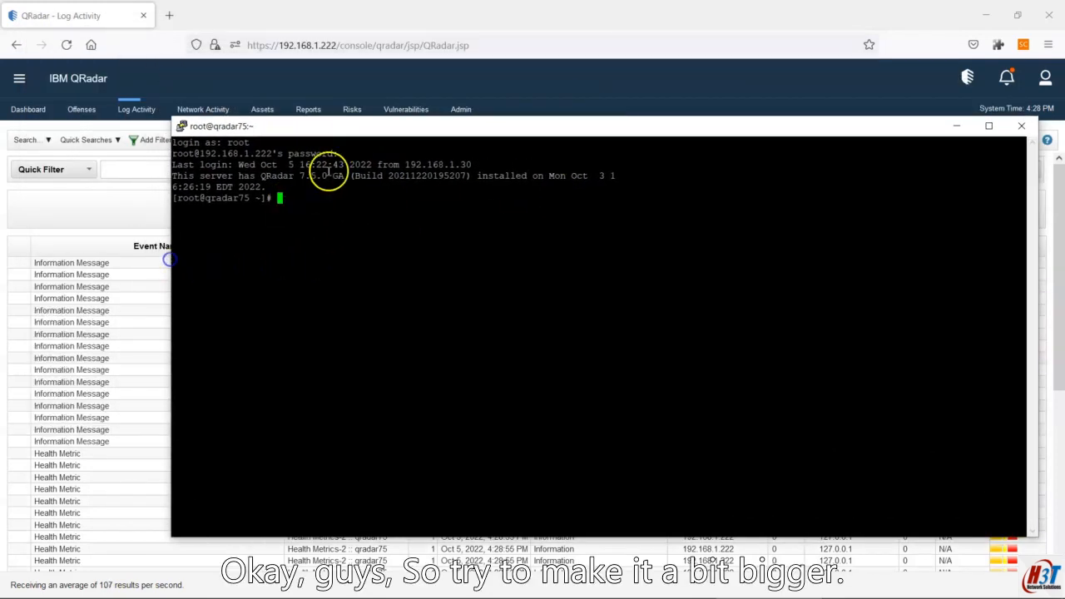
- Set the font size of the running PuTTY session to 12 and apply the changed settings
right_click(359, 127)
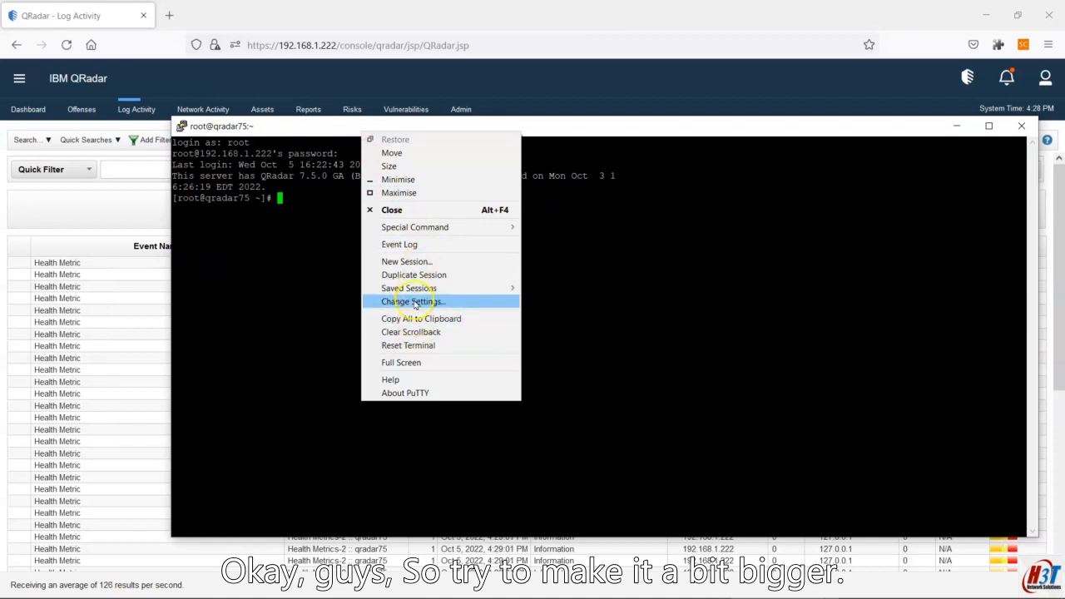
left_click(413, 301)
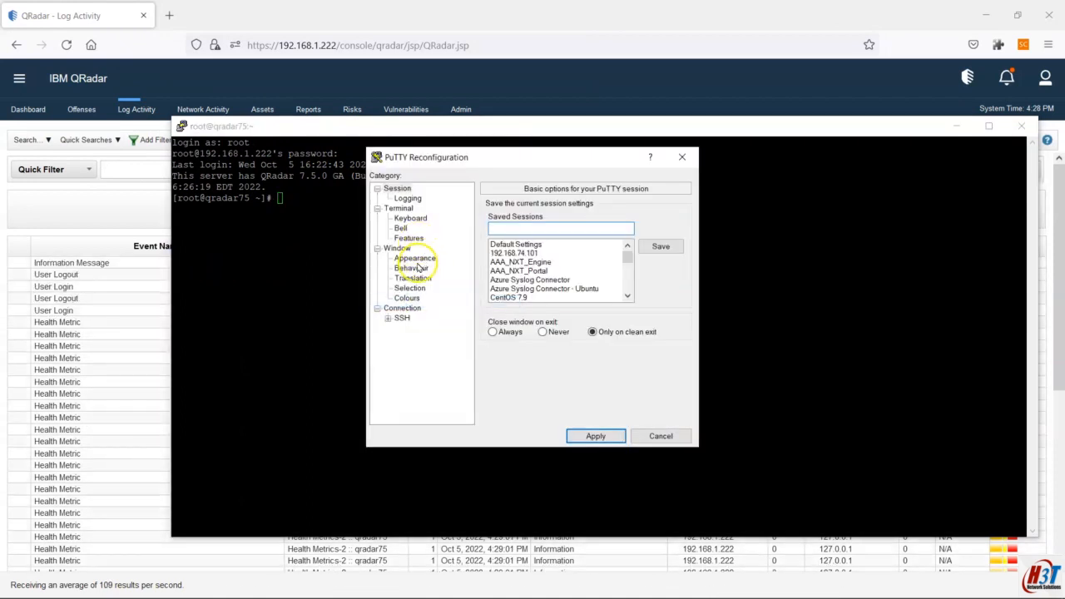
left_click(421, 260)
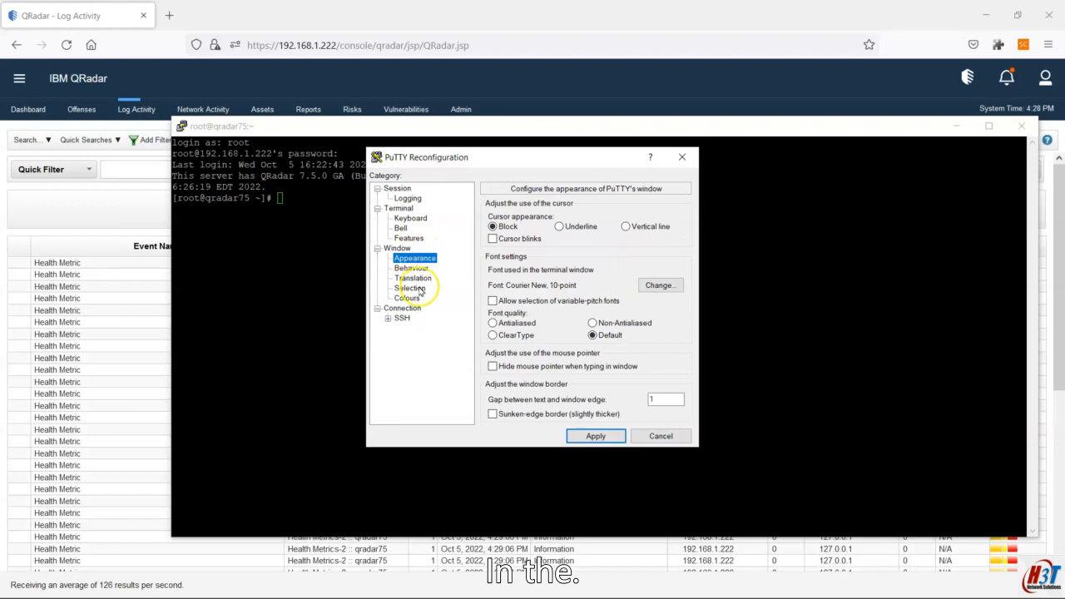
left_click(406, 250)
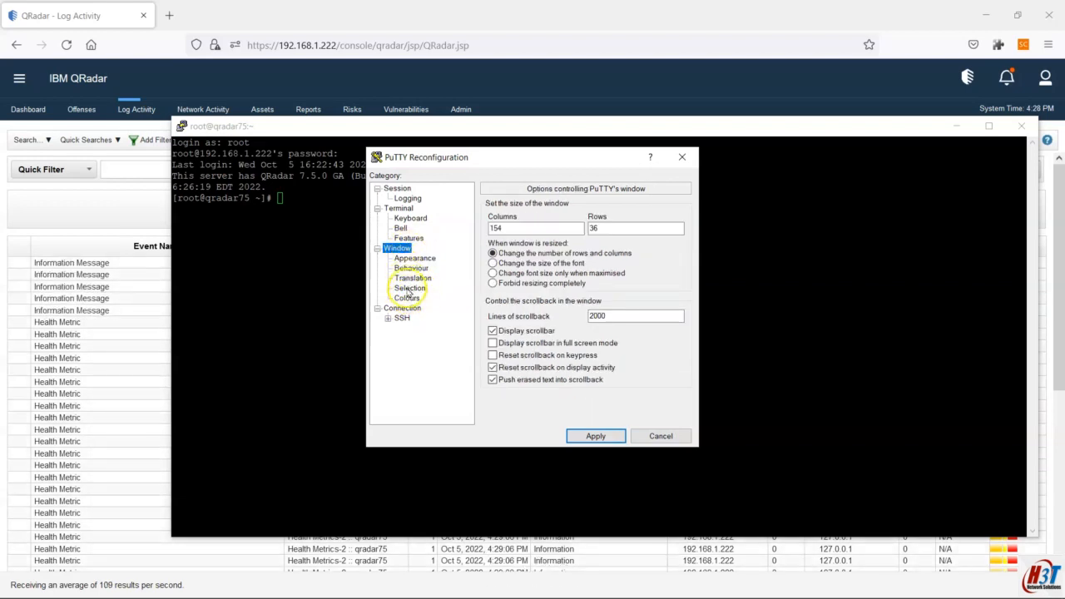
left_click(423, 259)
left_click(651, 285)
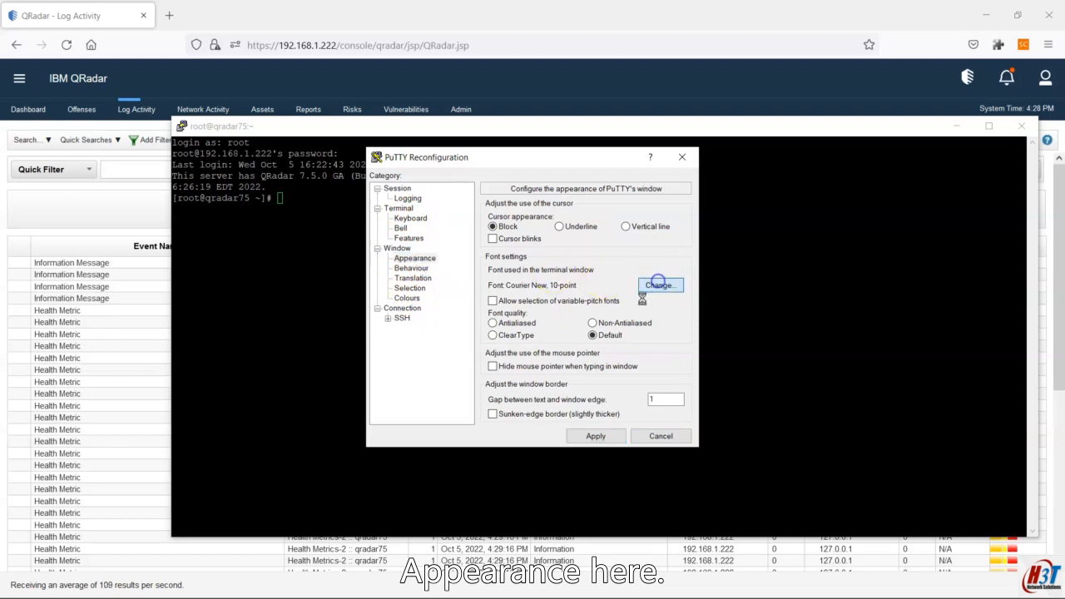
left_click(614, 330)
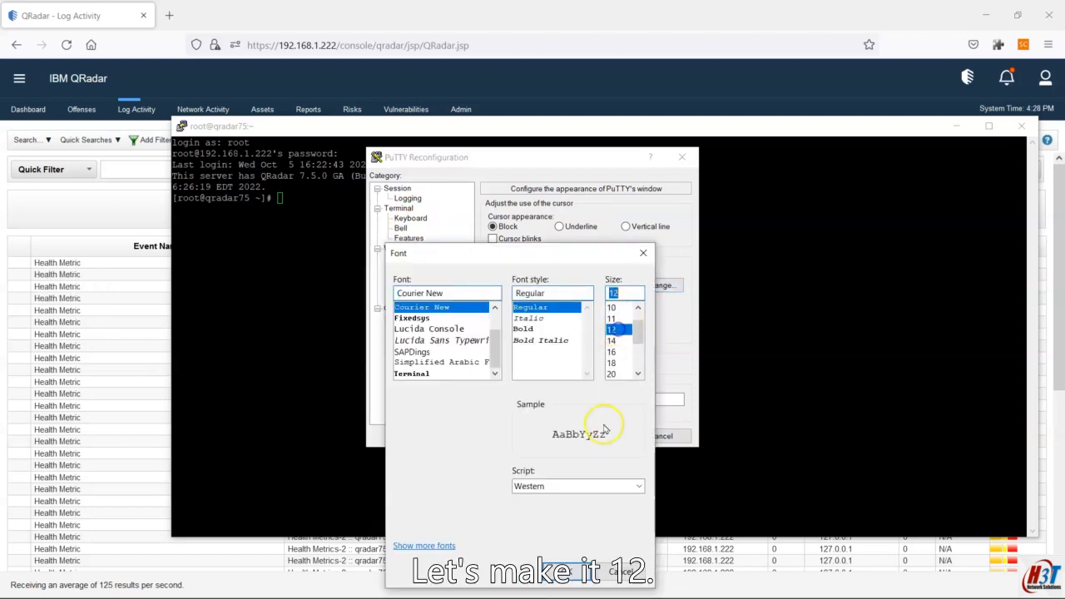
left_click(563, 572)
left_click(580, 441)
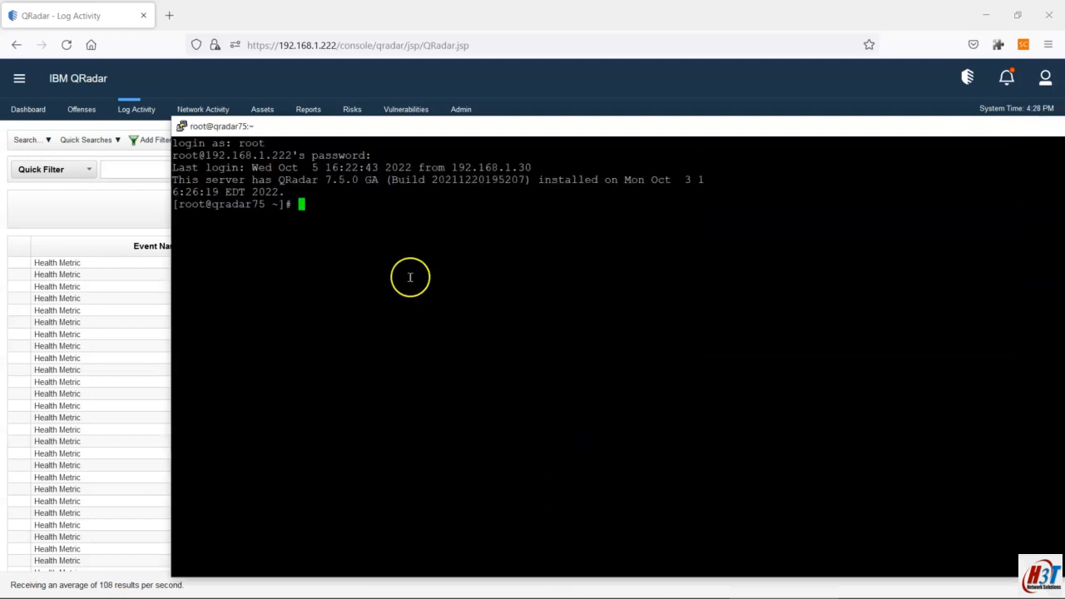
- Switch to Notepad++ and copy the wait_for_start.sh command under "Check services status" in cli.txt
mouse_move(493, 592)
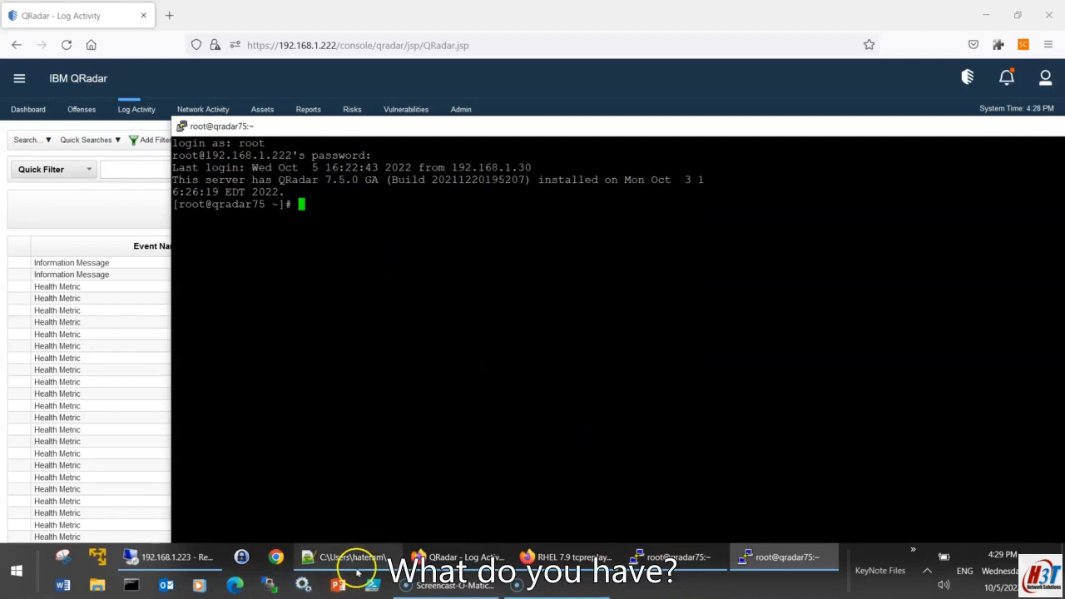
left_click(349, 557)
left_click(139, 73)
left_click_drag(456, 104, 75, 112)
left_click_drag(5, 110, 6, 104)
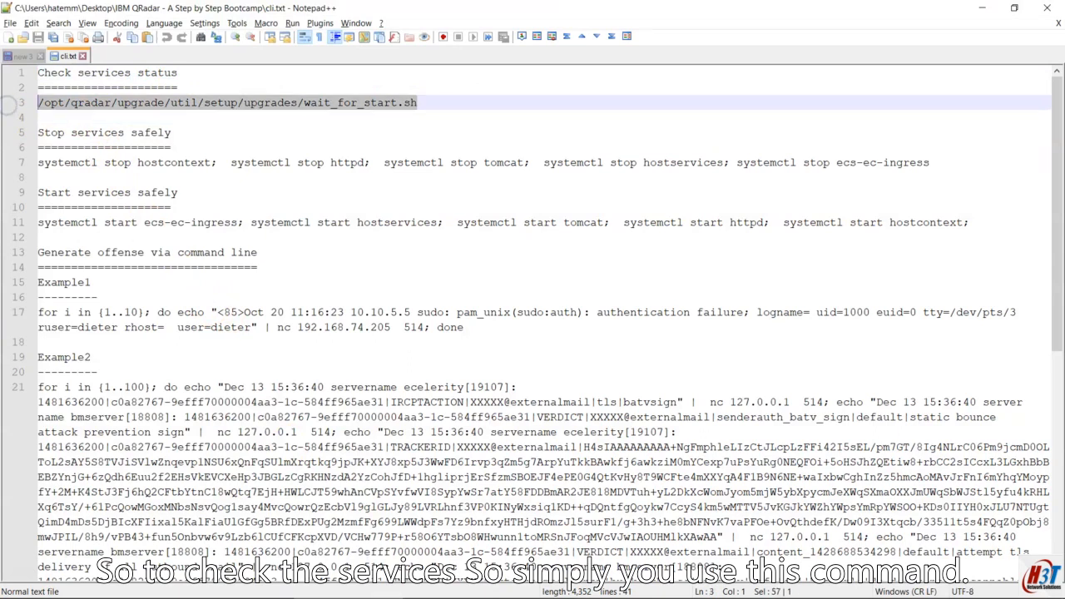
key("ctrl+c")
- Switch back to the PuTTY terminal and run the copied /opt/qradar/upgrade/util/setup/upgrades/wait_for_start.sh command
key("alt+Tab")
right_click(380, 233)
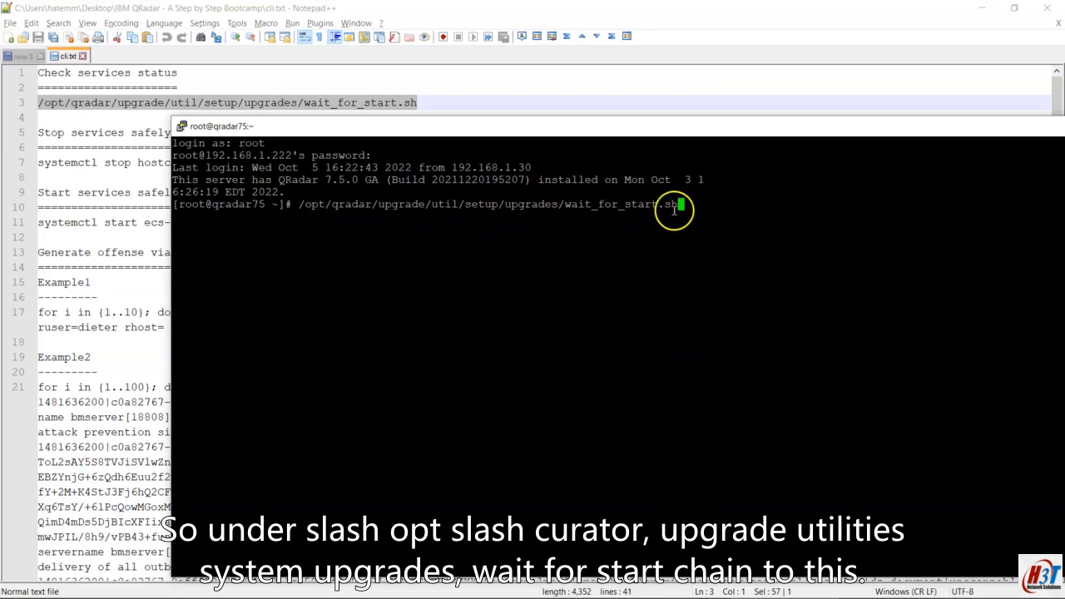
double_click(381, 204)
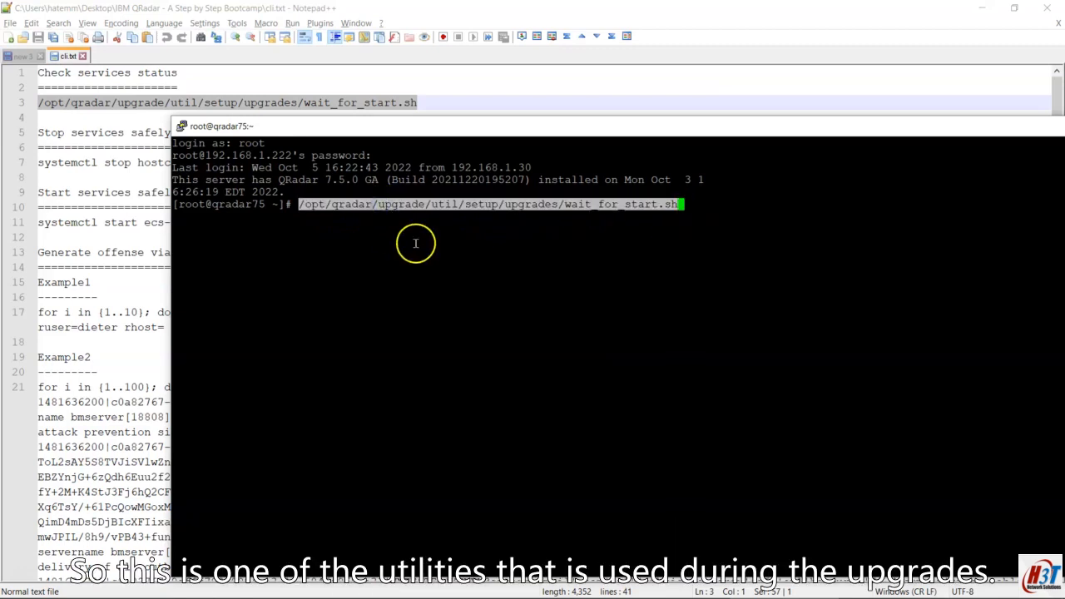
double_click(514, 201)
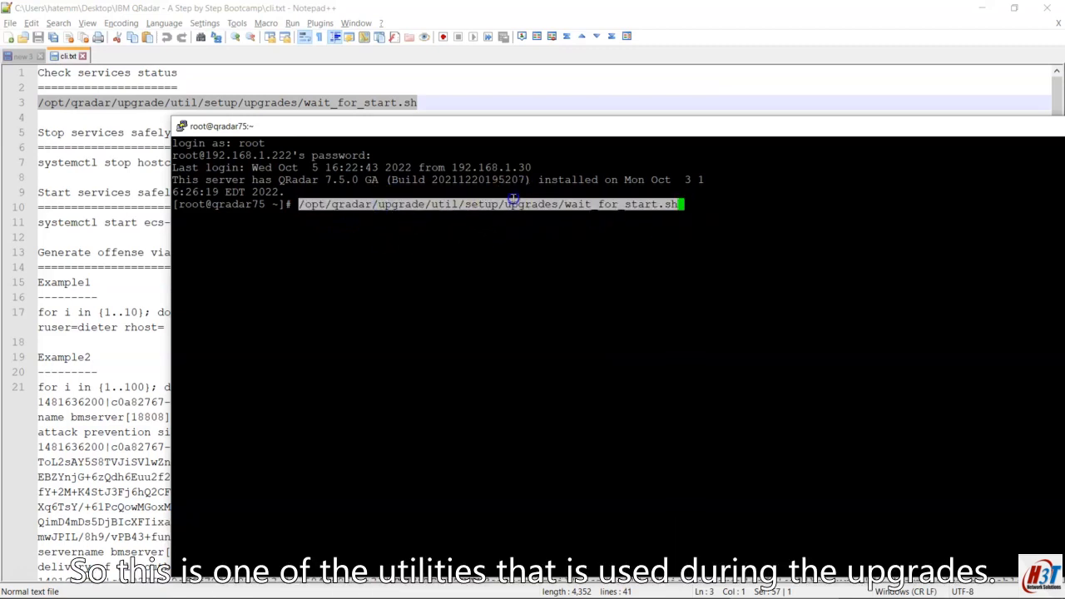
left_click(391, 205)
key("Return")
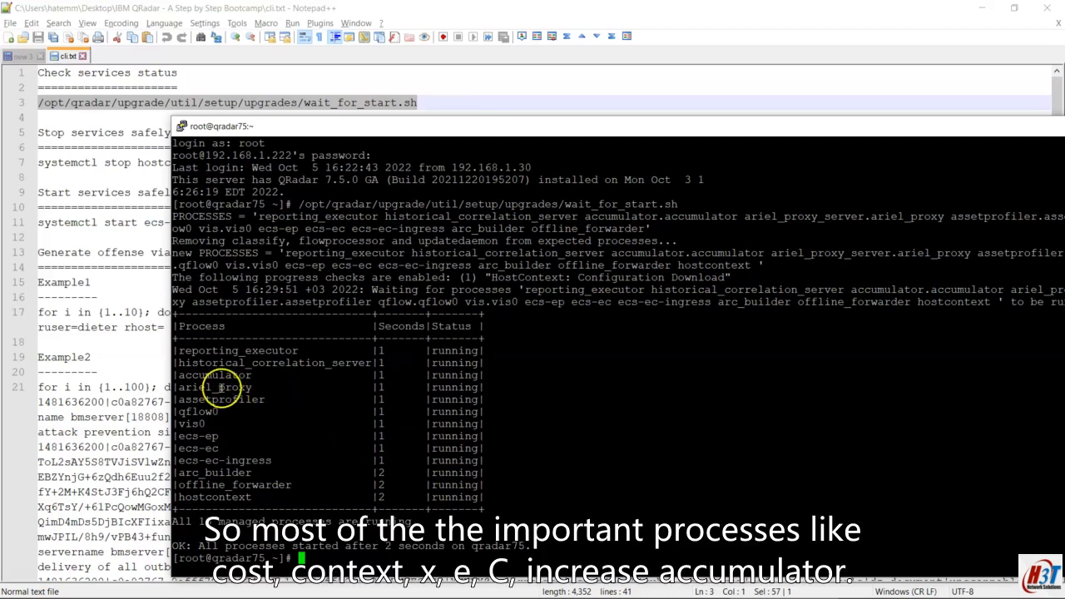
- Examine the hostcontext, ecs-ec-ingress and accumulator entries in the process status table
double_click(215, 496)
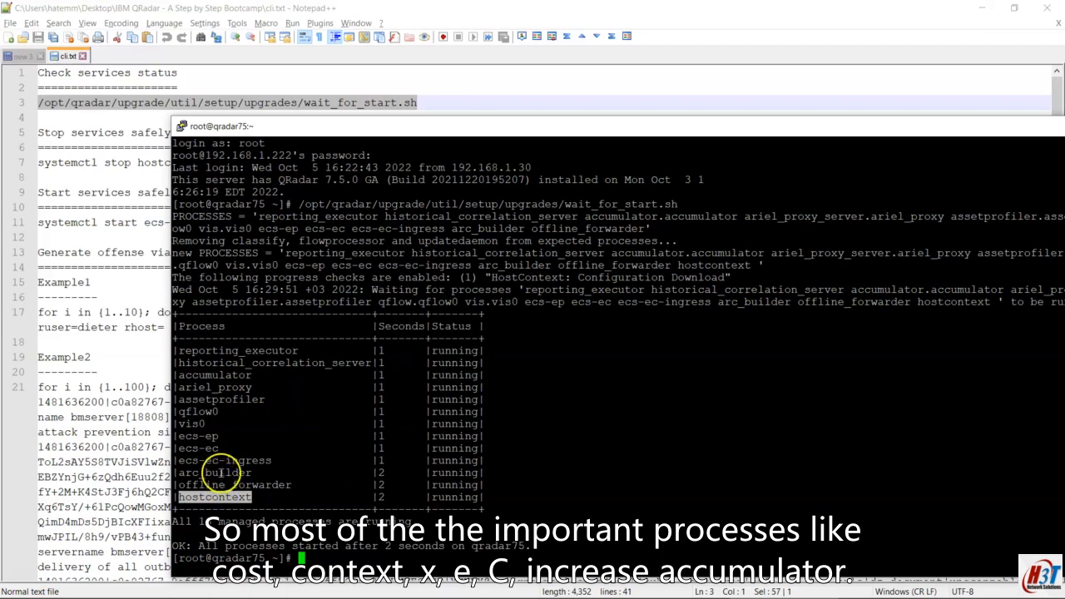
double_click(237, 460)
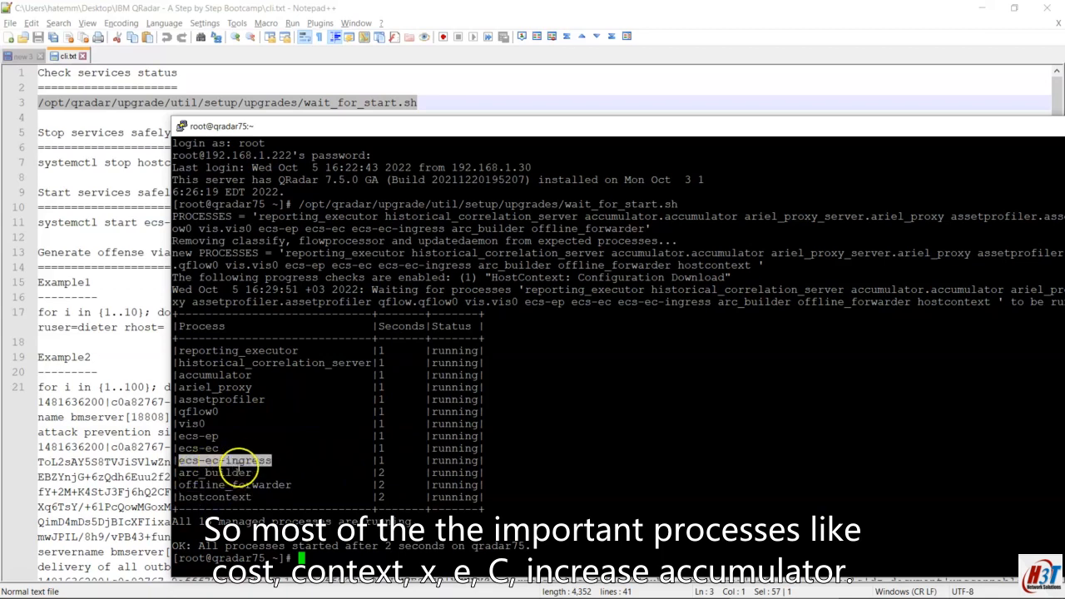
double_click(246, 375)
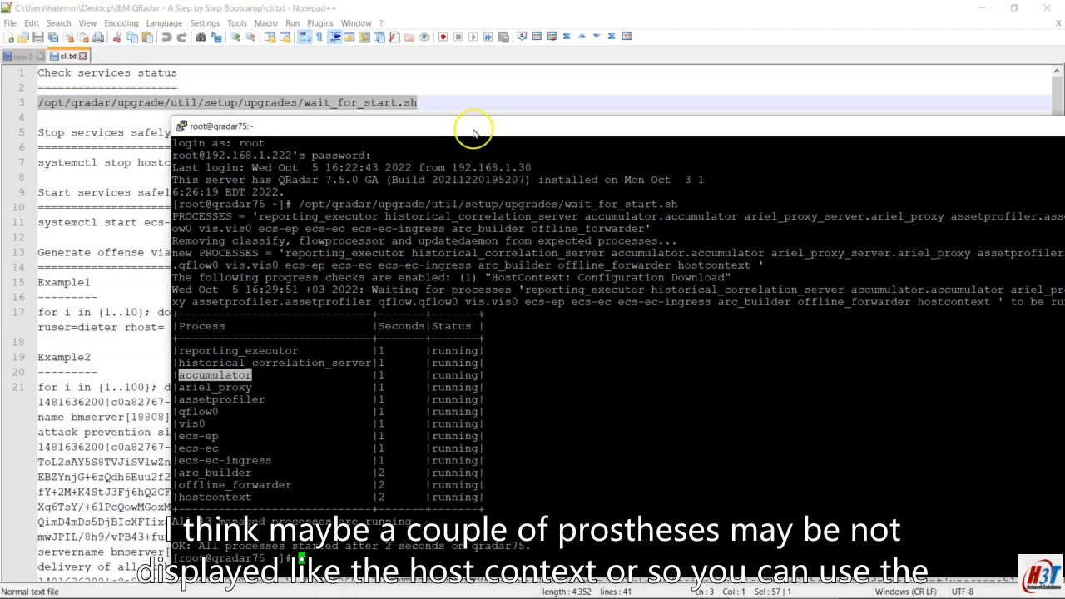
- Move the terminal window up and run "systemctl status hostcontext" to check that individual service
left_click_drag(474, 129, 448, 83)
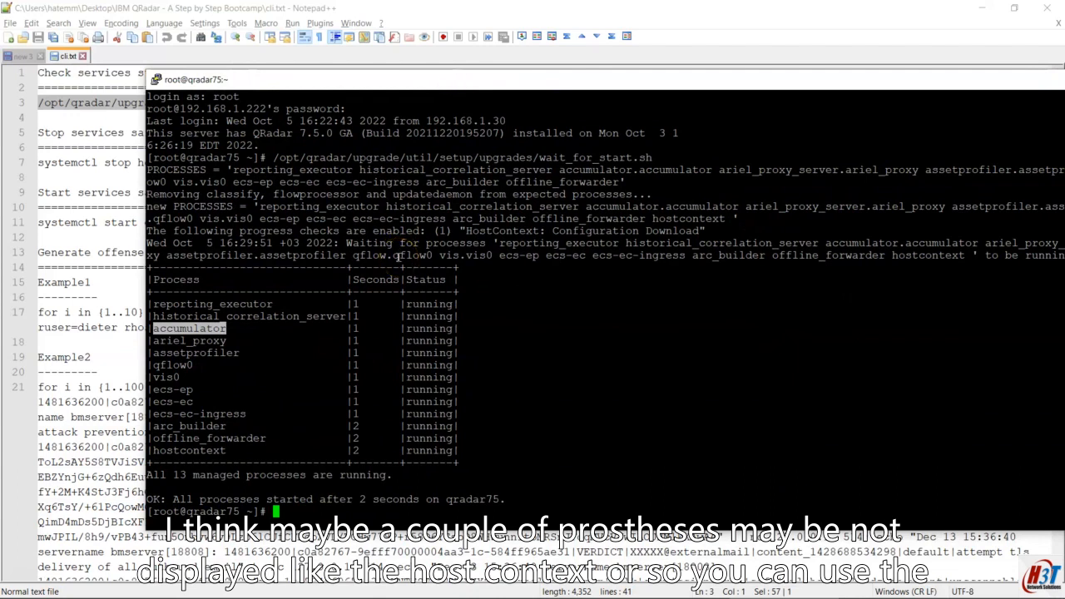
type("systemctl")
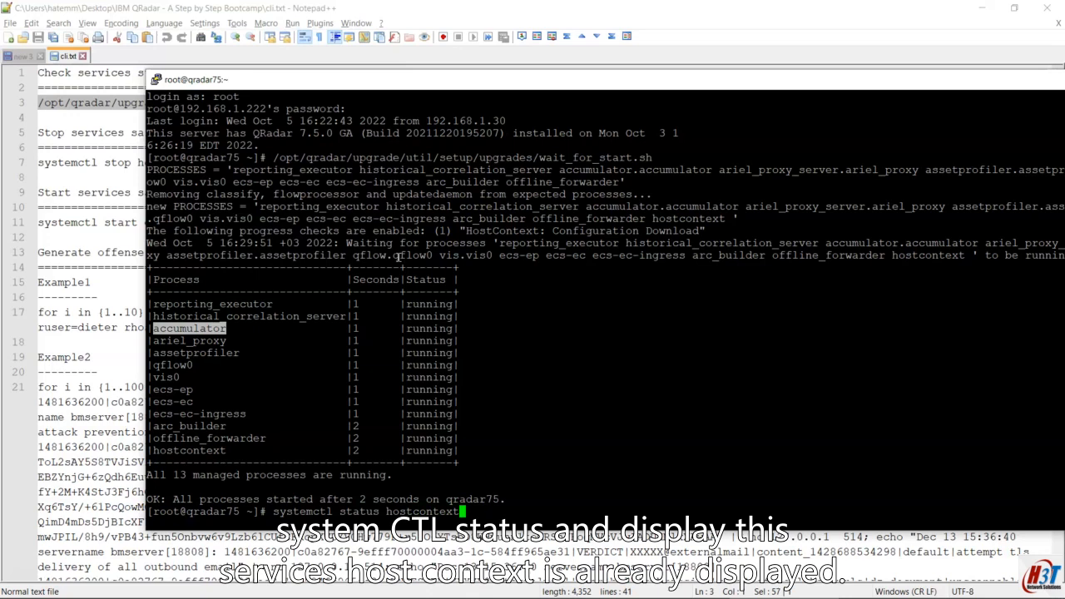
type("status hostcontext")
key("Return")
scroll(368, 245, "up", 8)
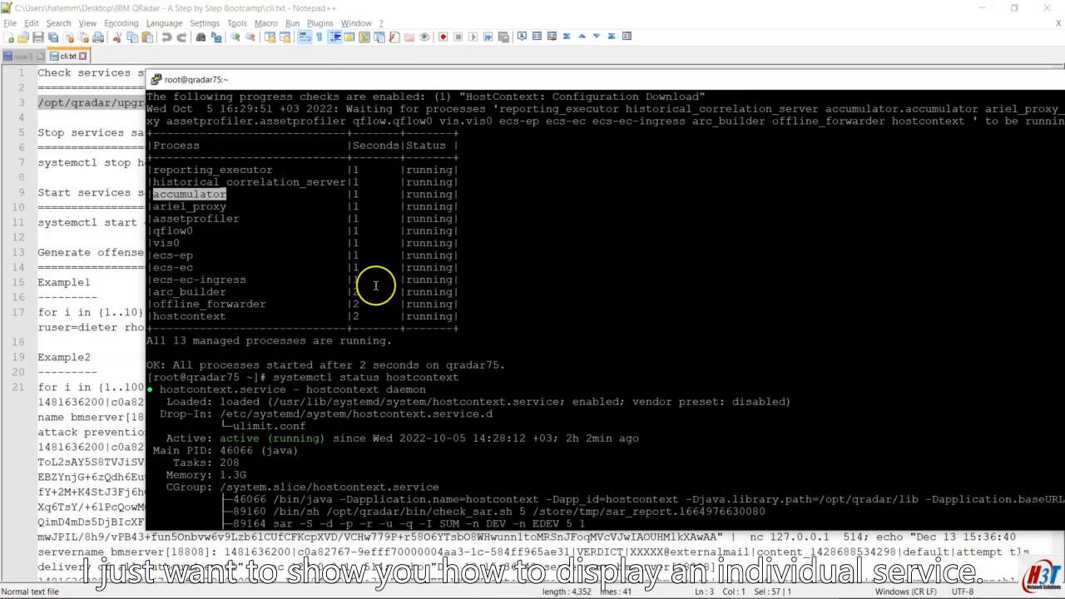
- Compare the hostcontext entry in the process table with the systemctl status output, and return to the prompt
double_click(200, 316)
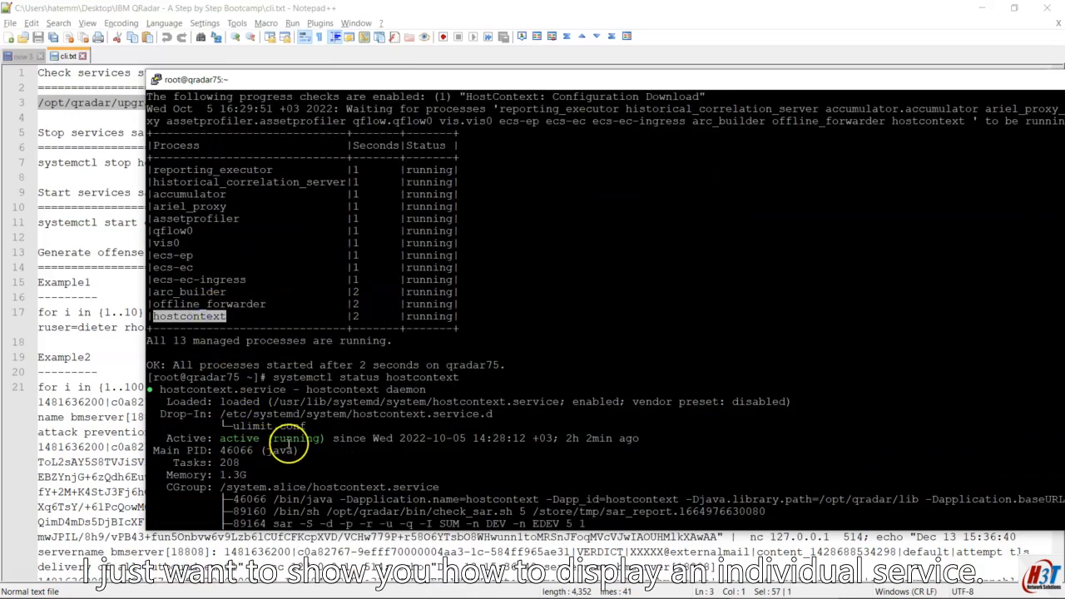
left_click_drag(274, 379, 458, 378)
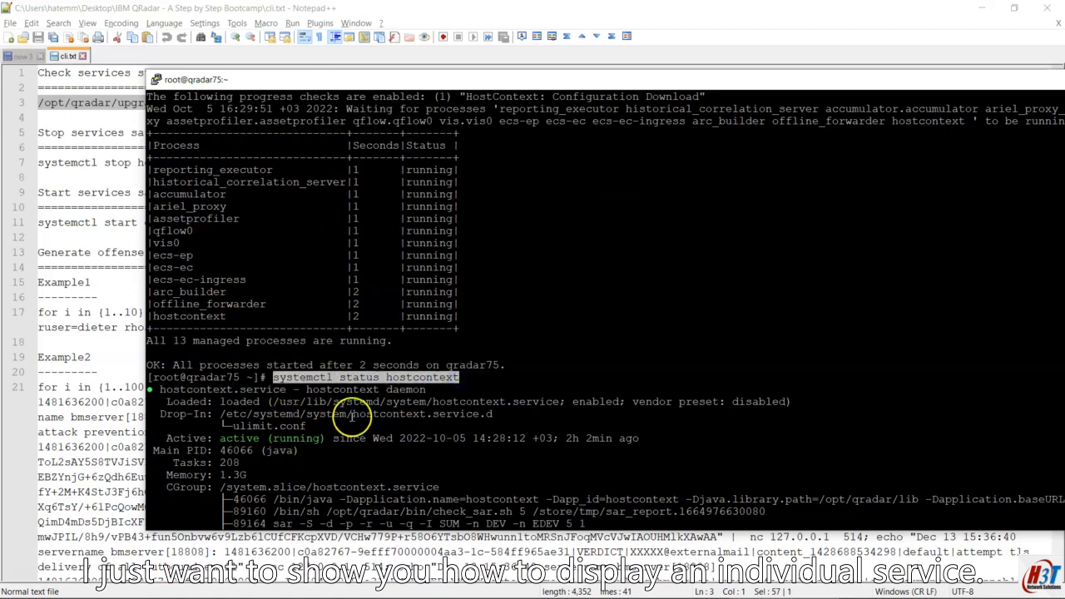
scroll(352, 423, "down", 6)
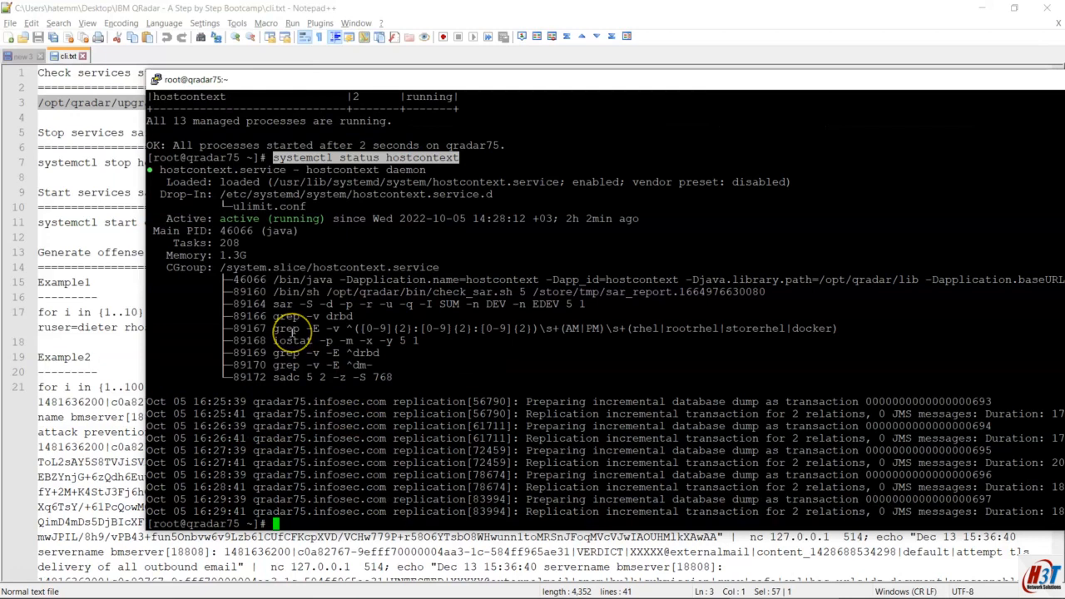
key("Return")
key("Return")
key("Return")
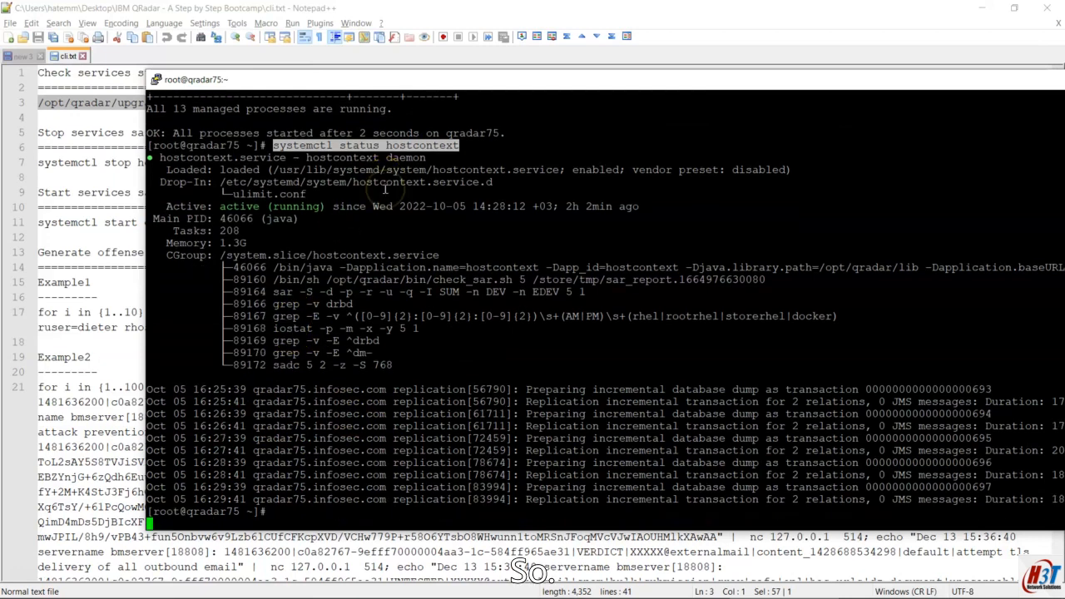
- Return to cli.txt in Notepad++ and review the stop order: hostcontext, httpd, tomcat, hostservices, ecs-ec-ingress
left_click(98, 162)
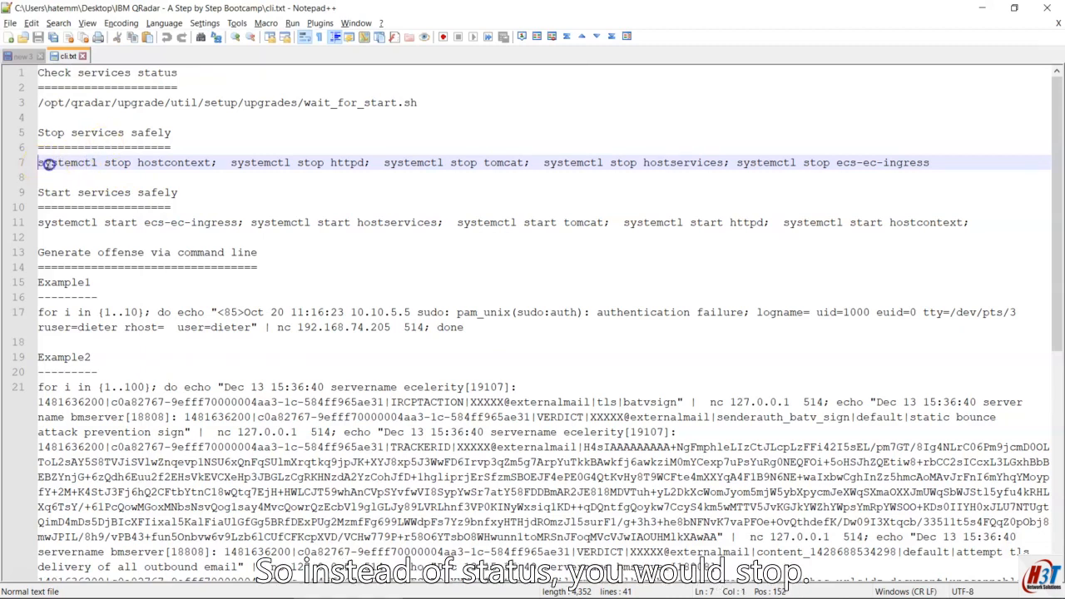
double_click(117, 162)
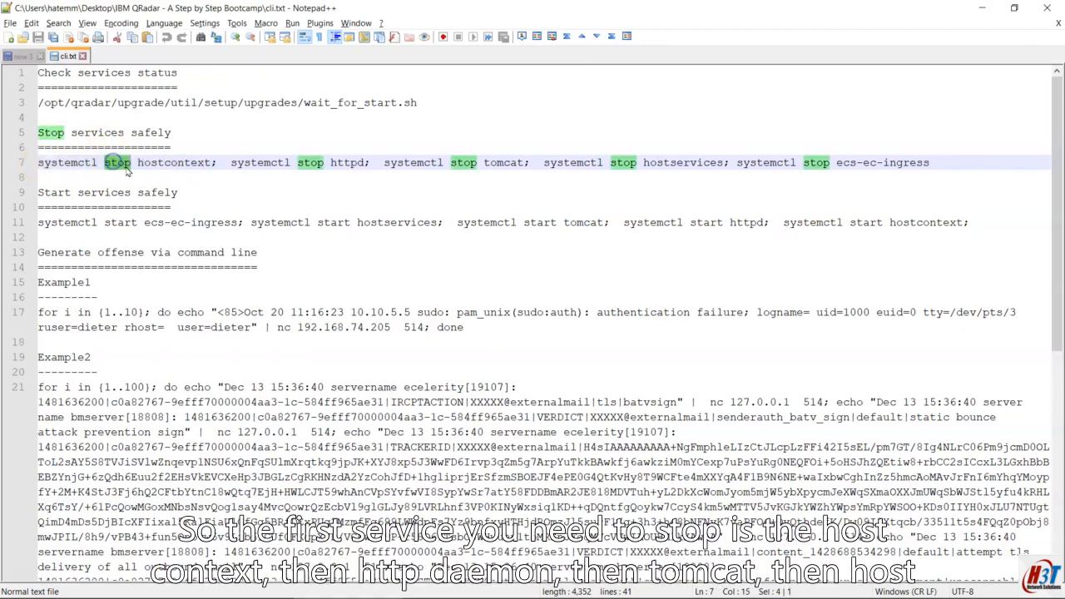
left_click(126, 172)
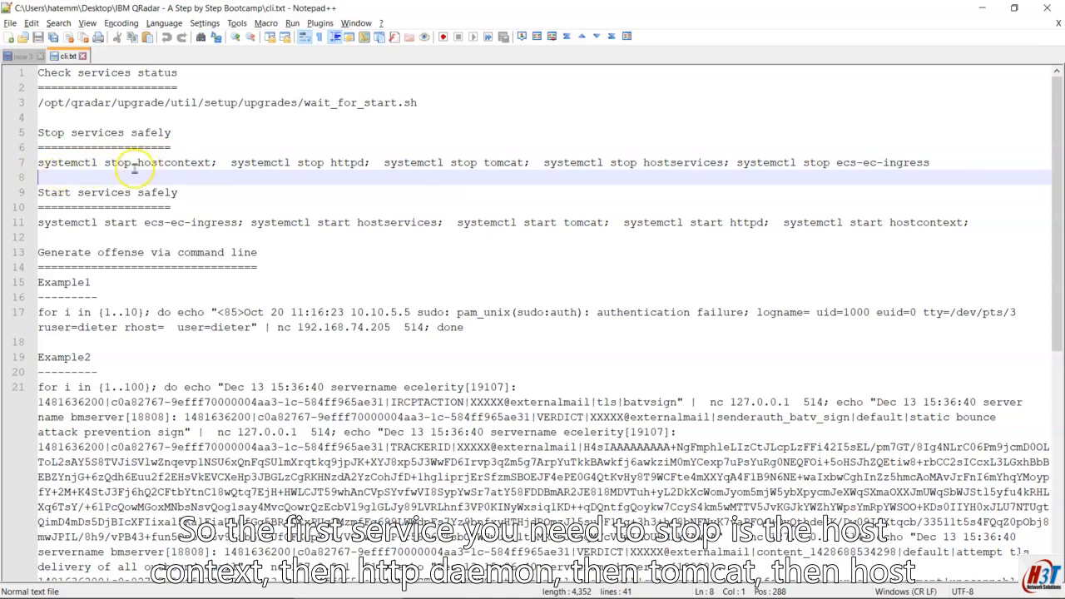
double_click(176, 162)
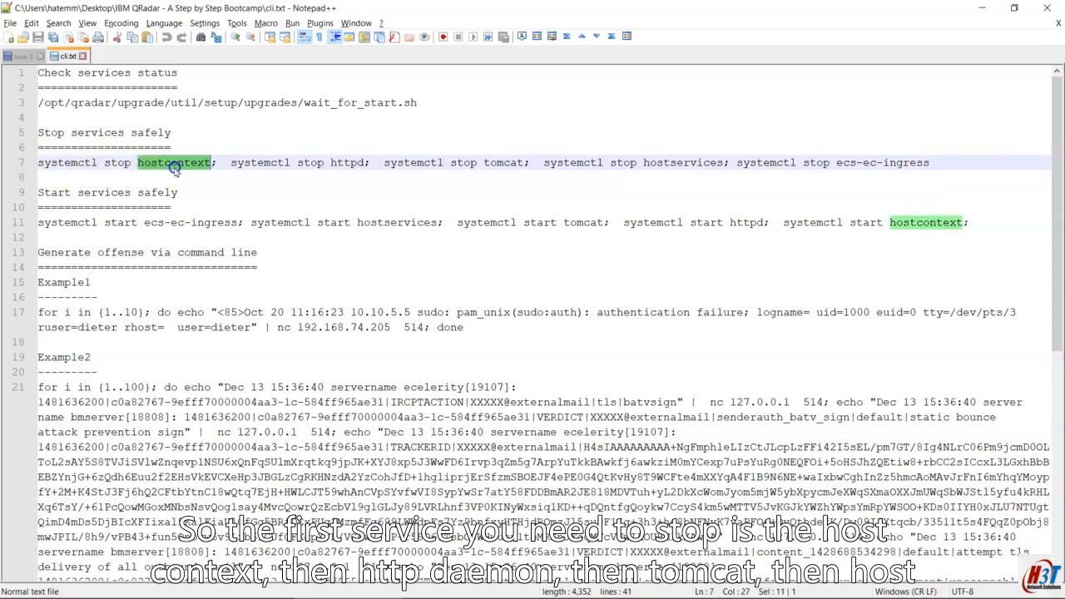
double_click(344, 163)
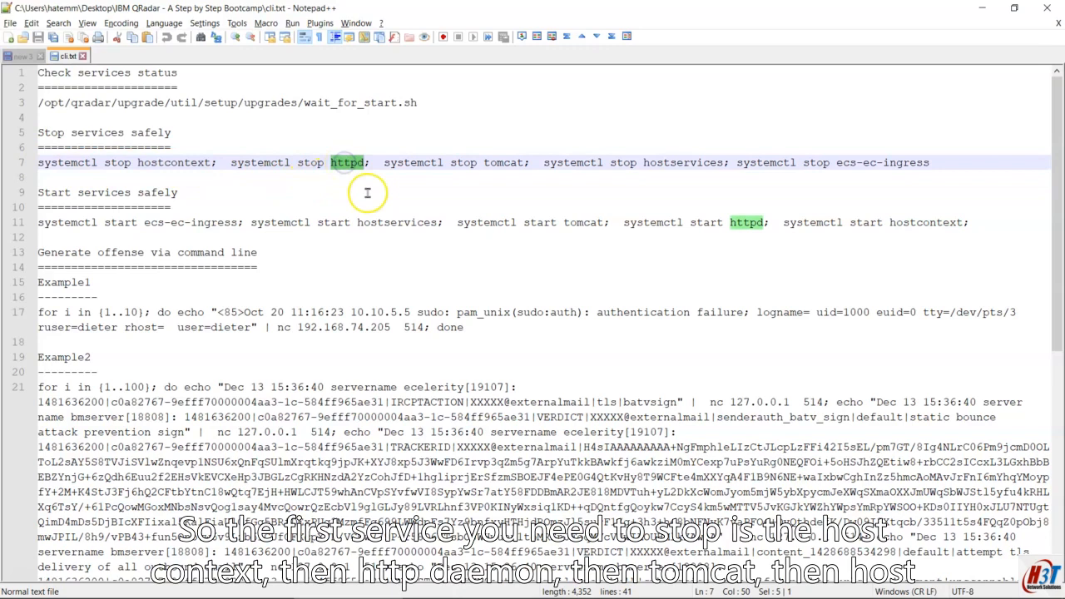
double_click(491, 162)
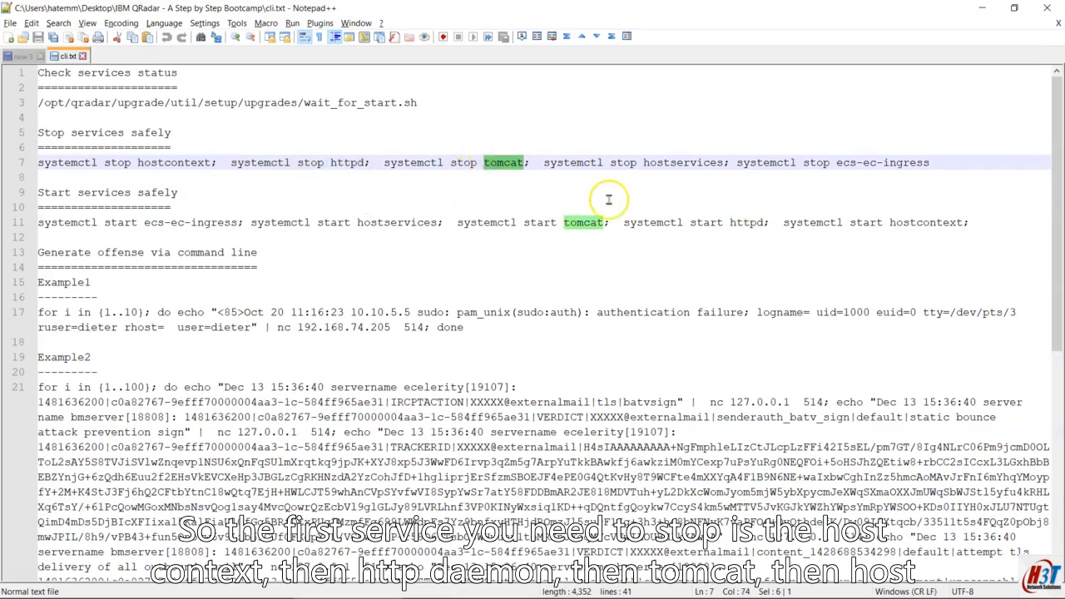
double_click(691, 163)
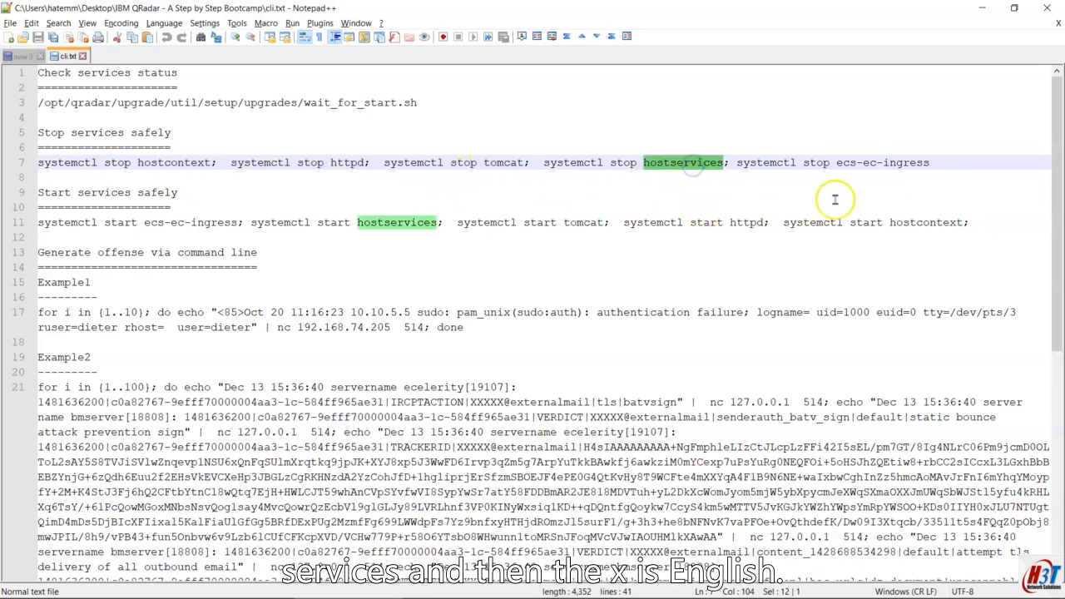
left_click_drag(832, 163, 941, 163)
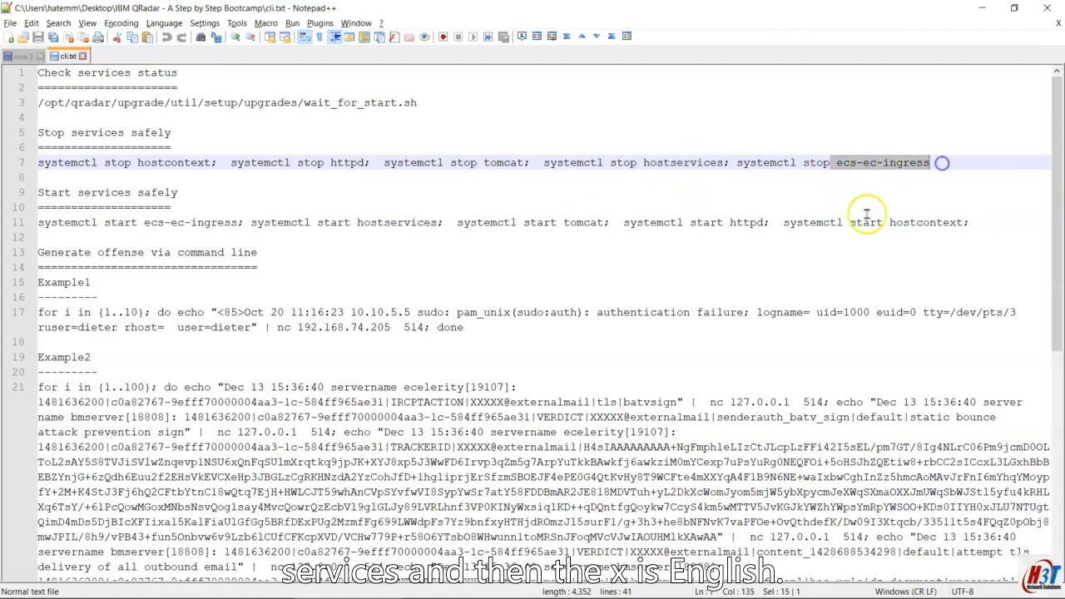
- Switch to the PuTTY terminal and locate the ecs-ec-ingress entry in the process status table
key("alt+Tab")
scroll(377, 321, "up", 2)
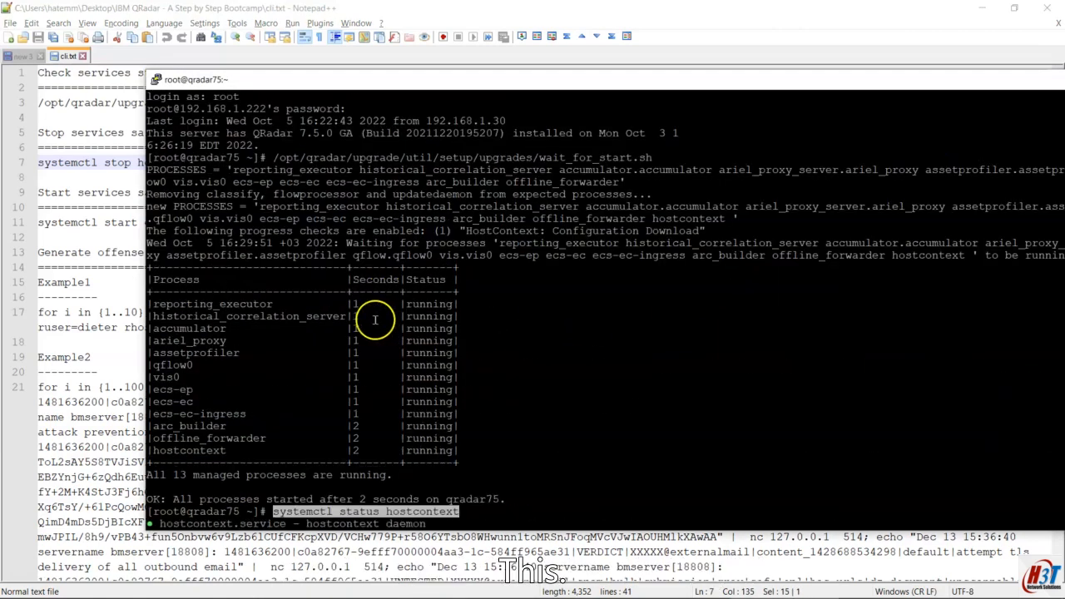
double_click(199, 413)
- Go back to cli.txt and compare where ecs-ec-ingress stands in the stop and start command lines
left_click(121, 238)
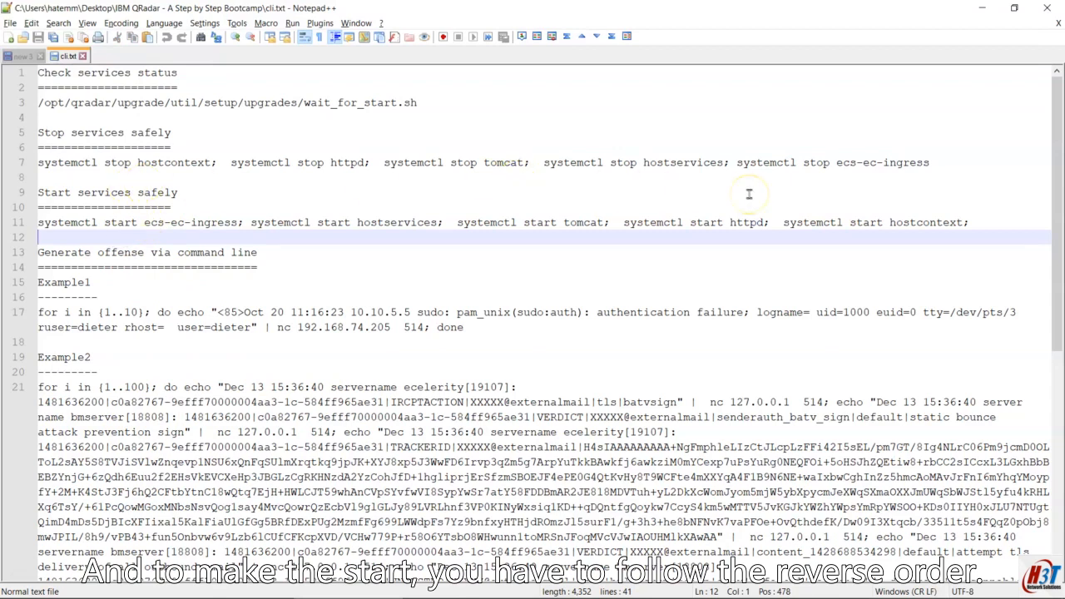
left_click_drag(929, 162, 863, 164)
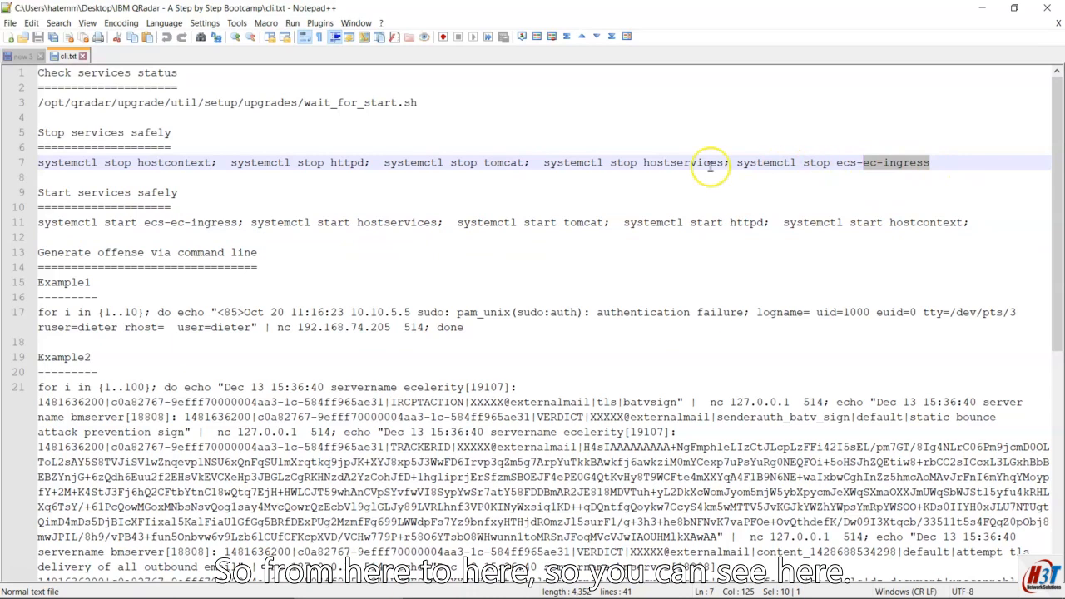
left_click(51, 223)
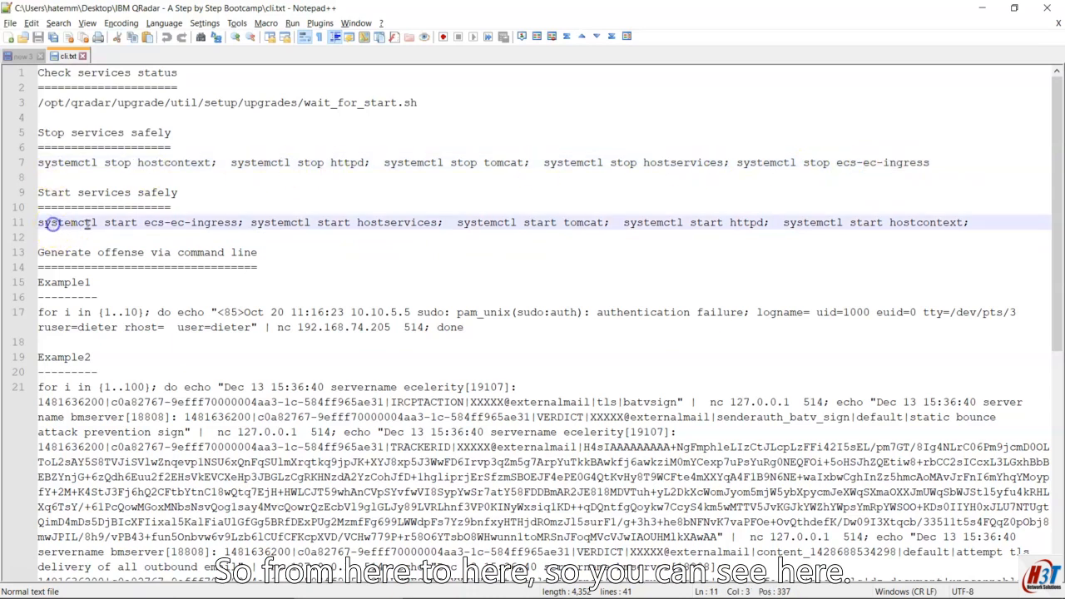
double_click(898, 162)
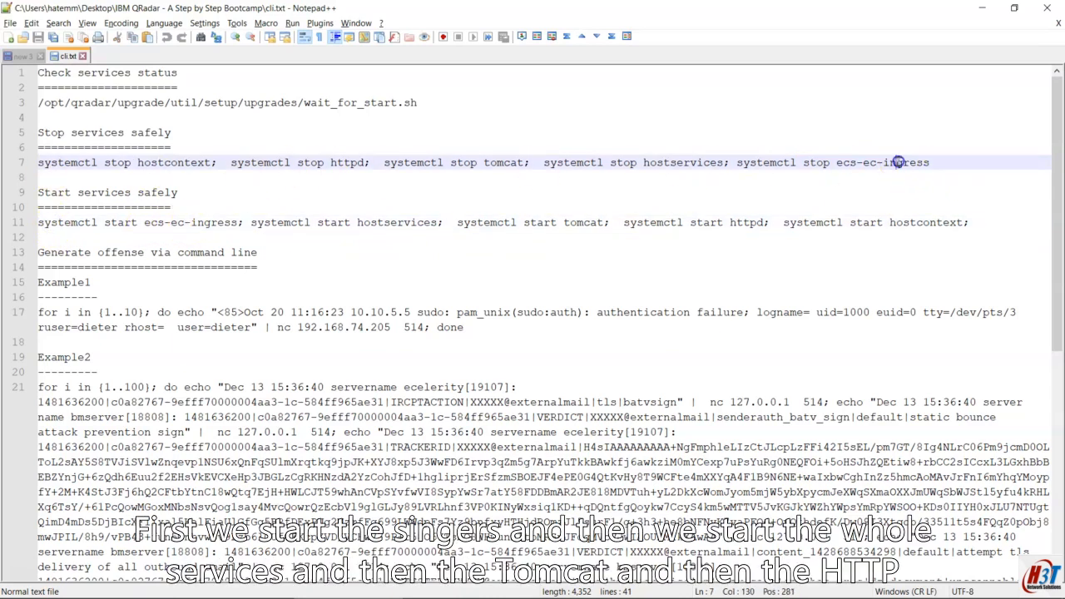
left_click(165, 223)
- Trace hostservices, tomcat, httpd and hostcontext through the start commands, comparing their order with the stop commands
left_click(395, 224)
left_click(695, 160)
double_click(684, 163)
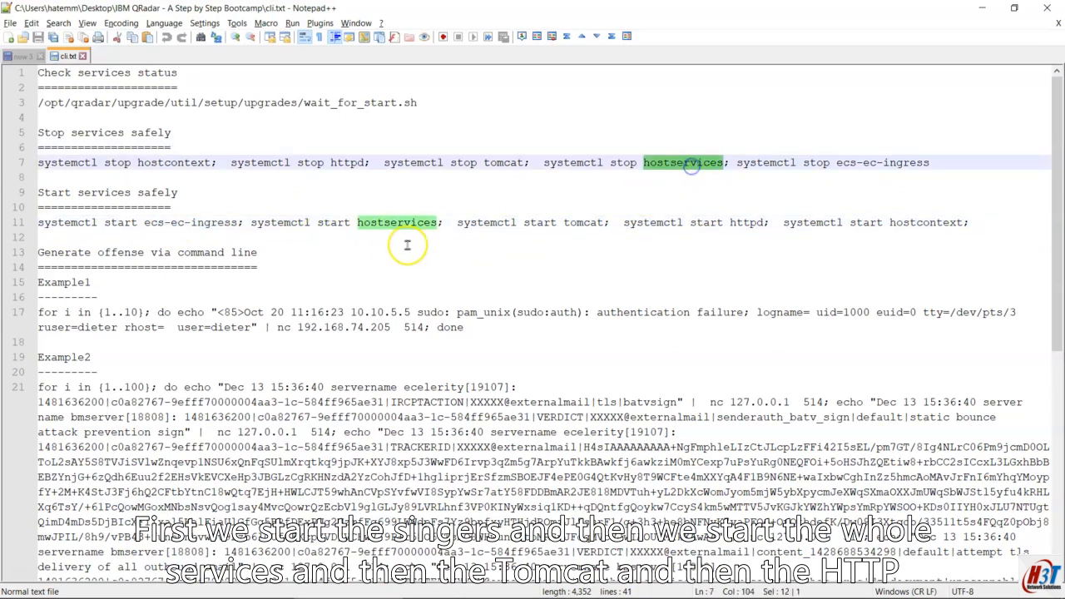
double_click(505, 162)
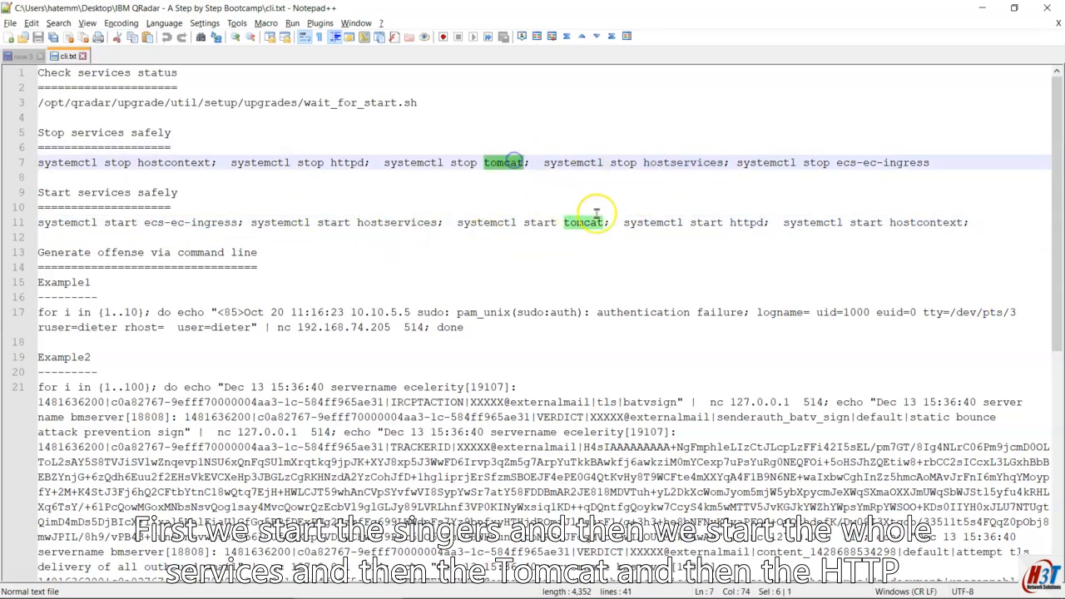
left_click(756, 222)
double_click(755, 222)
left_click(900, 223)
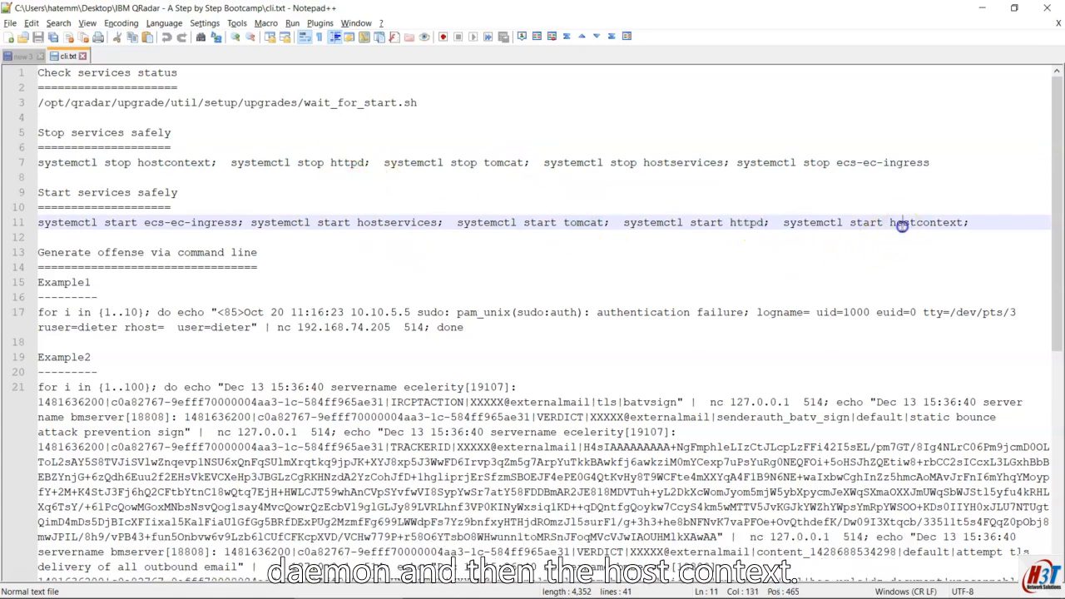
double_click(902, 223)
left_click(311, 222)
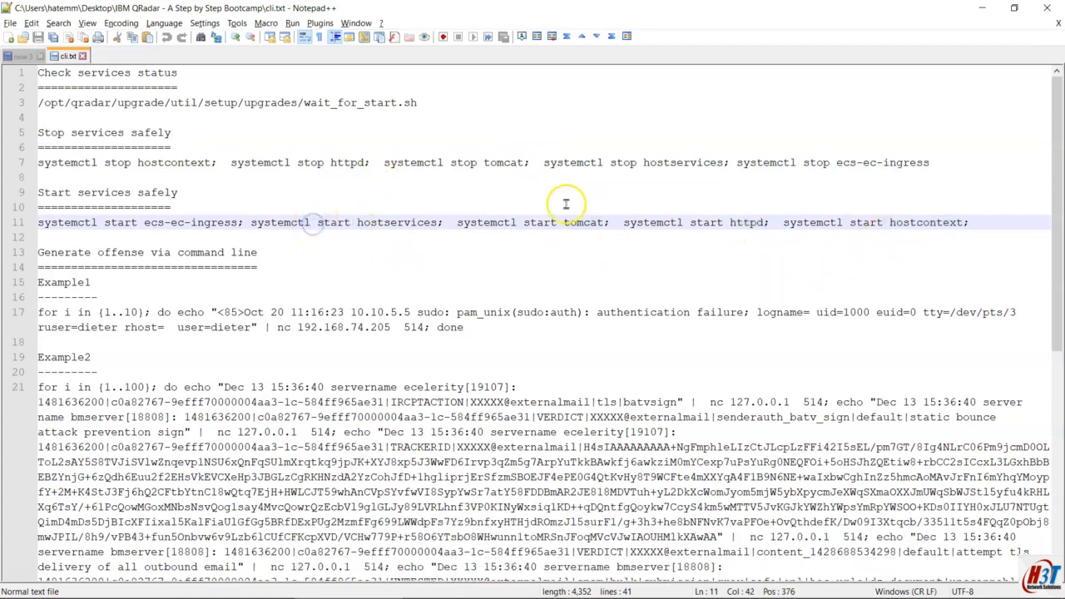
- Highlight the notes for checking, stopping and starting services in lines 1 to 11 to review them together
left_click_drag(972, 223, 38, 65)
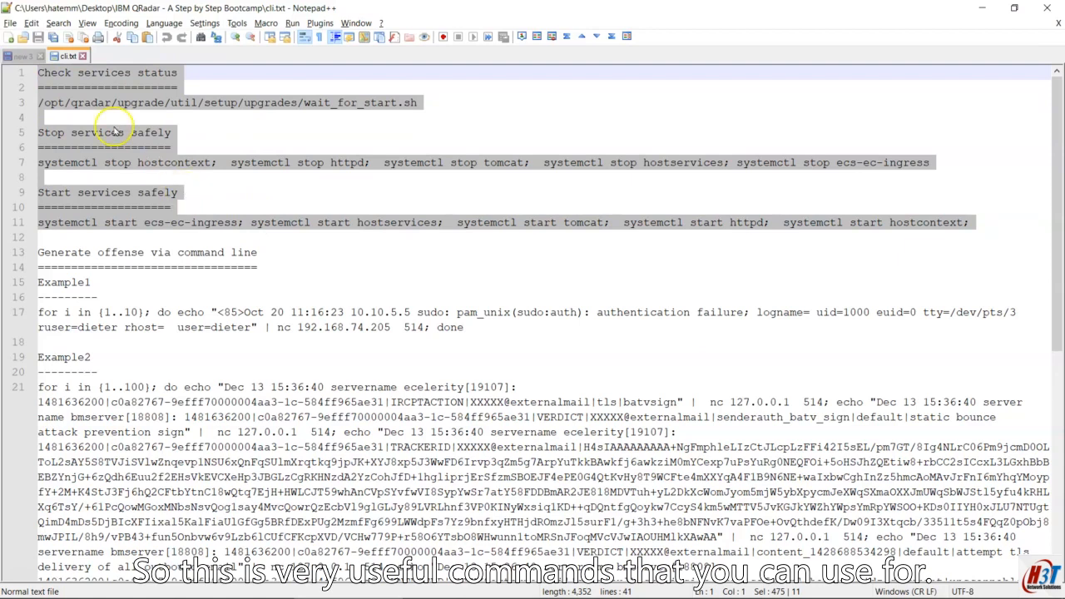
left_click(65, 102)
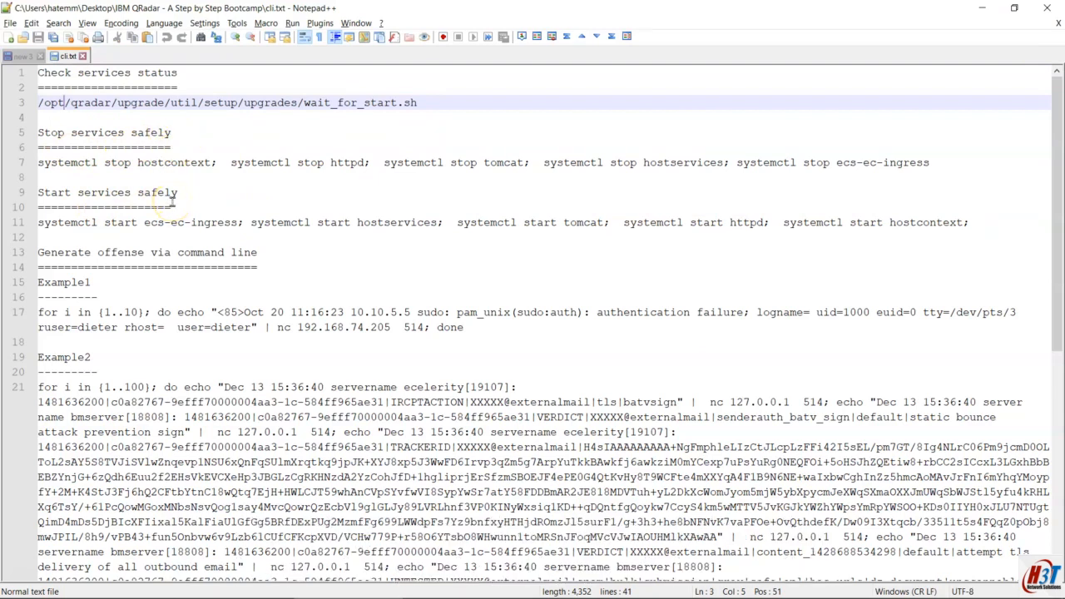
left_click_drag(990, 223, 37, 73)
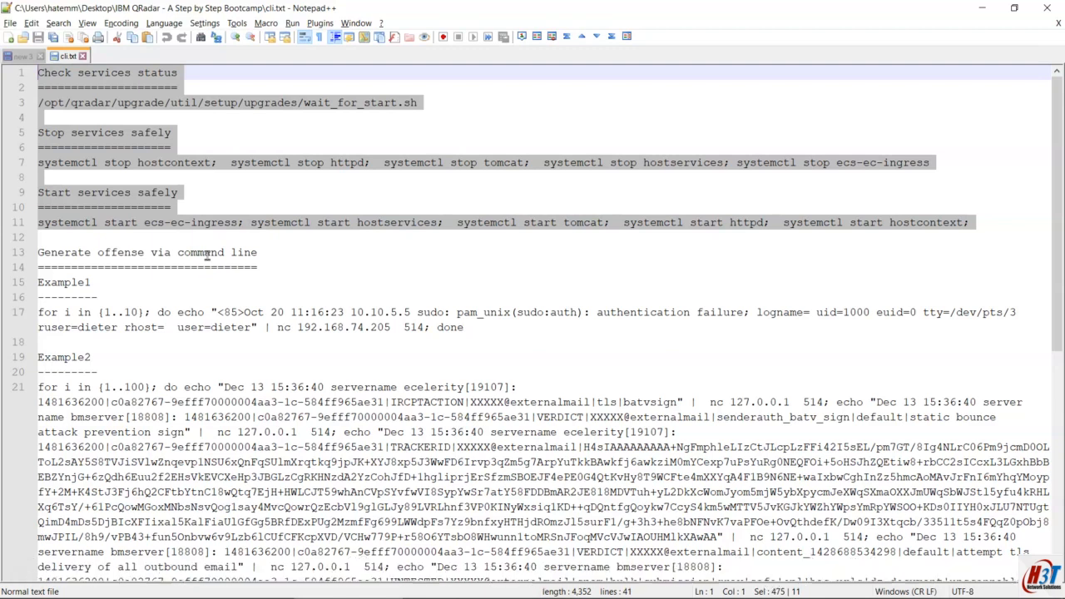
- Examine the for loop header and its {1..10} range in Example1 of the offense generation commands
left_click(41, 313)
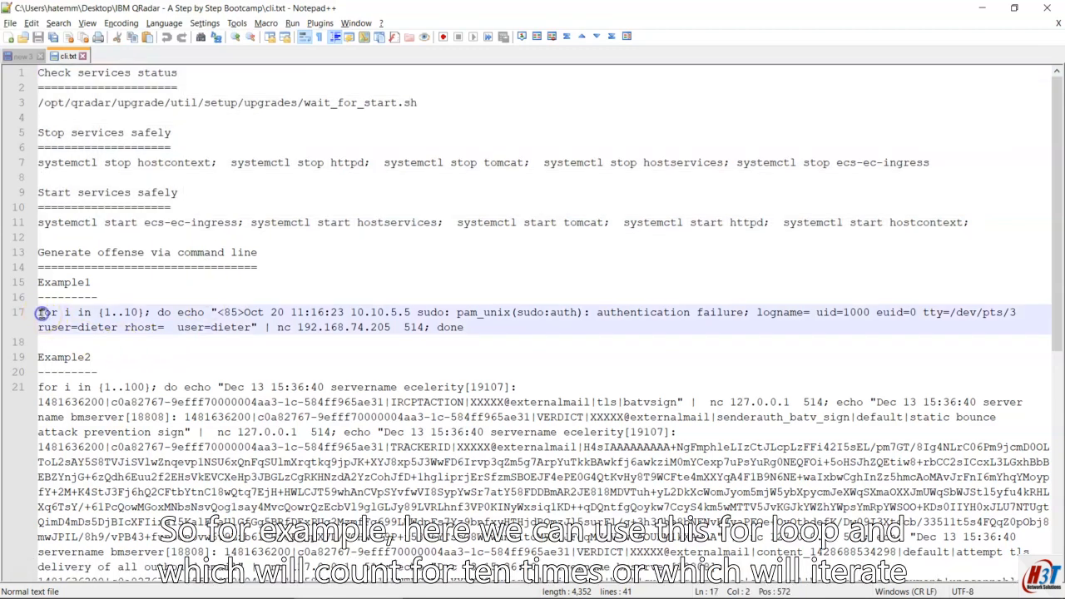
left_click_drag(37, 312, 118, 312)
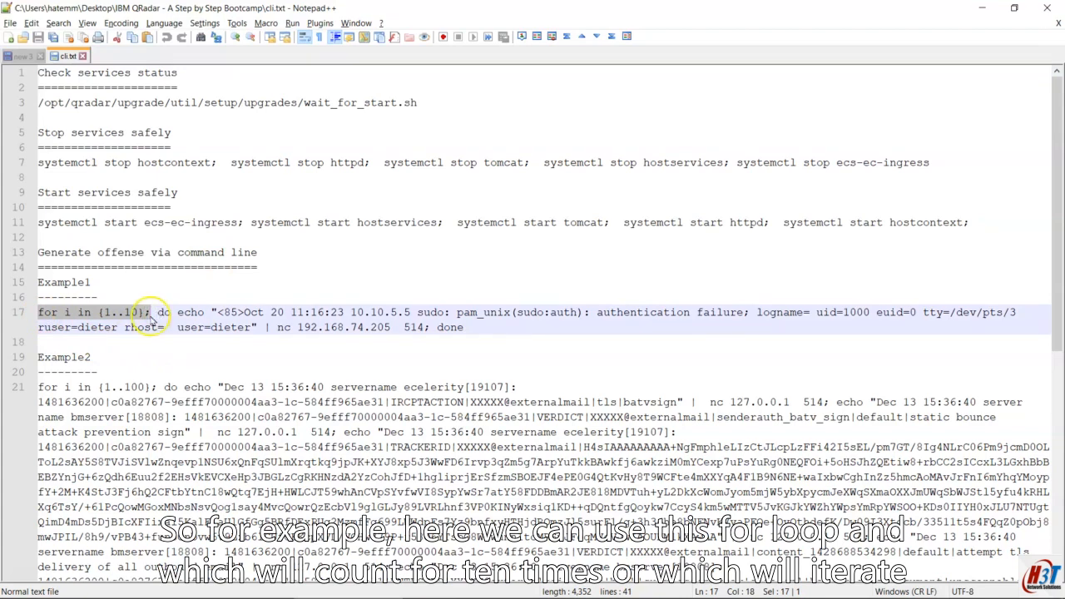
left_click(143, 312)
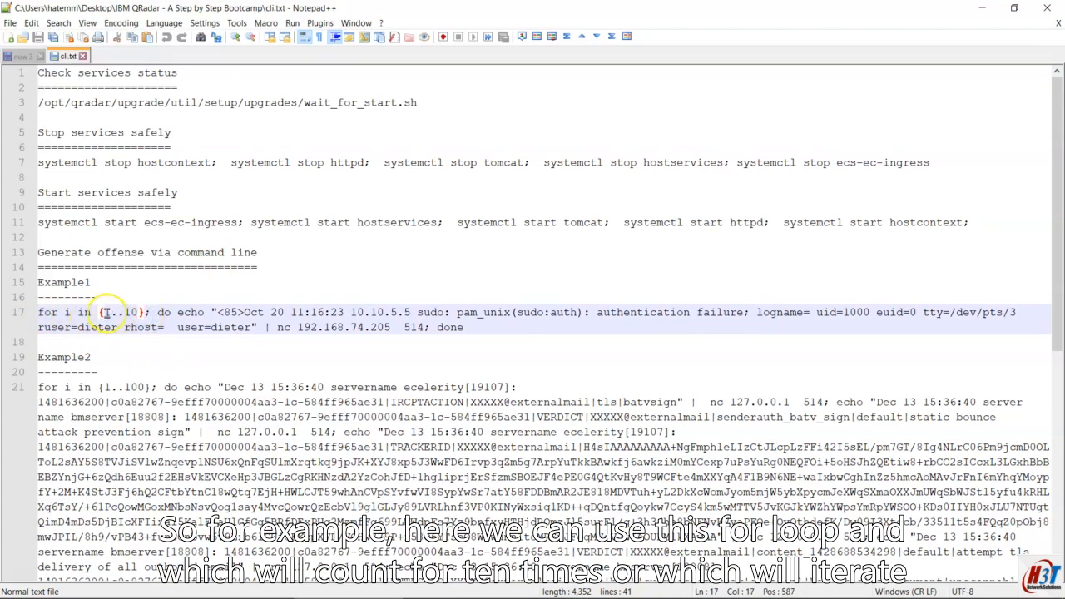
left_click_drag(96, 312, 139, 312)
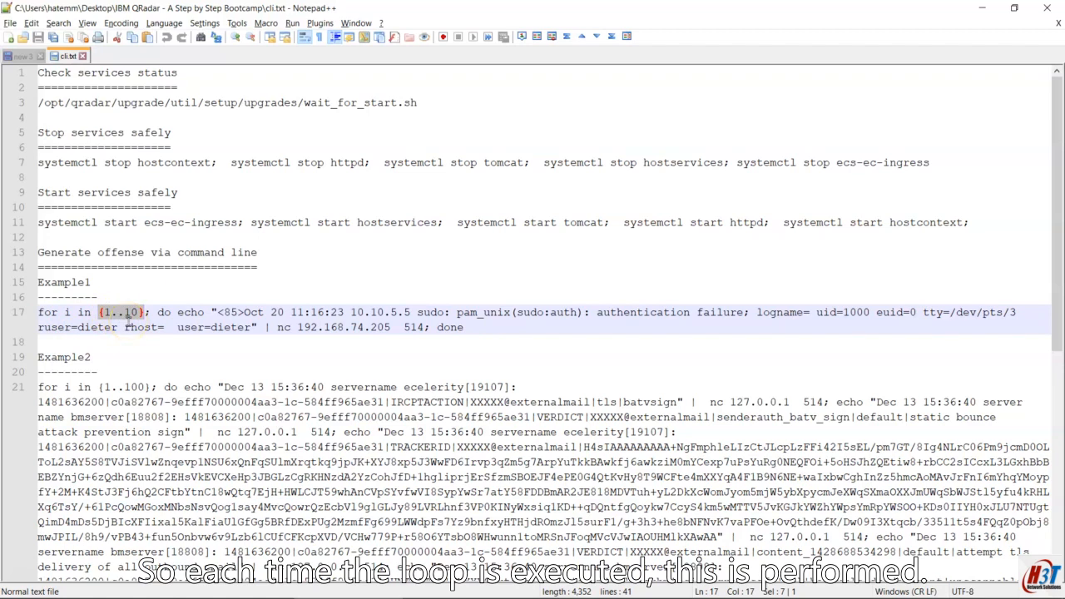
- Examine the body of the Example1 loop: the echo command, the quoted log message and the pipe to nc
left_click_drag(157, 312, 426, 327)
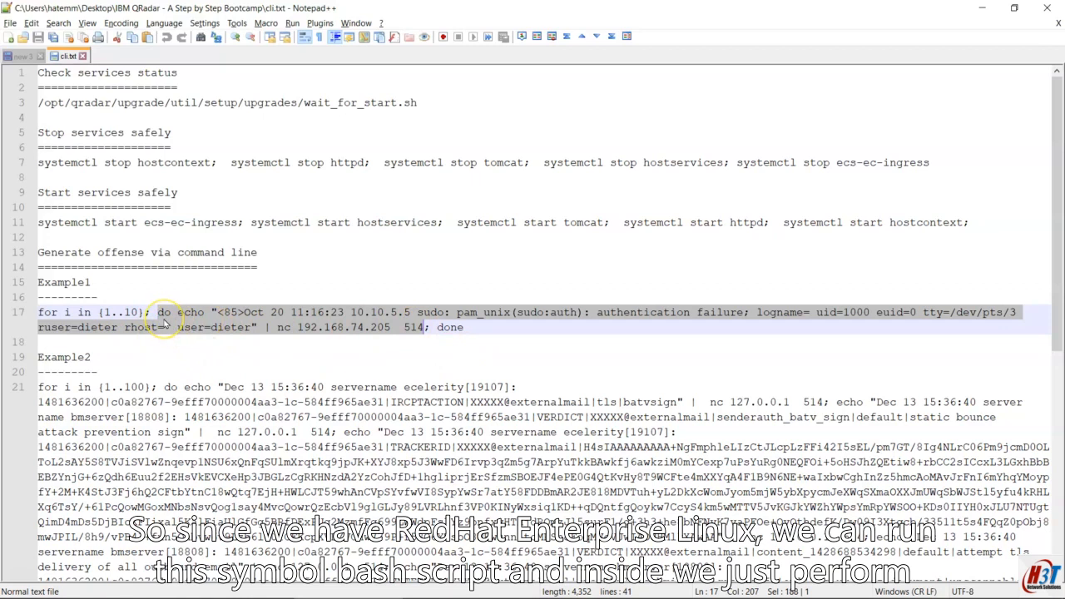
right_click(214, 313)
left_click(214, 312)
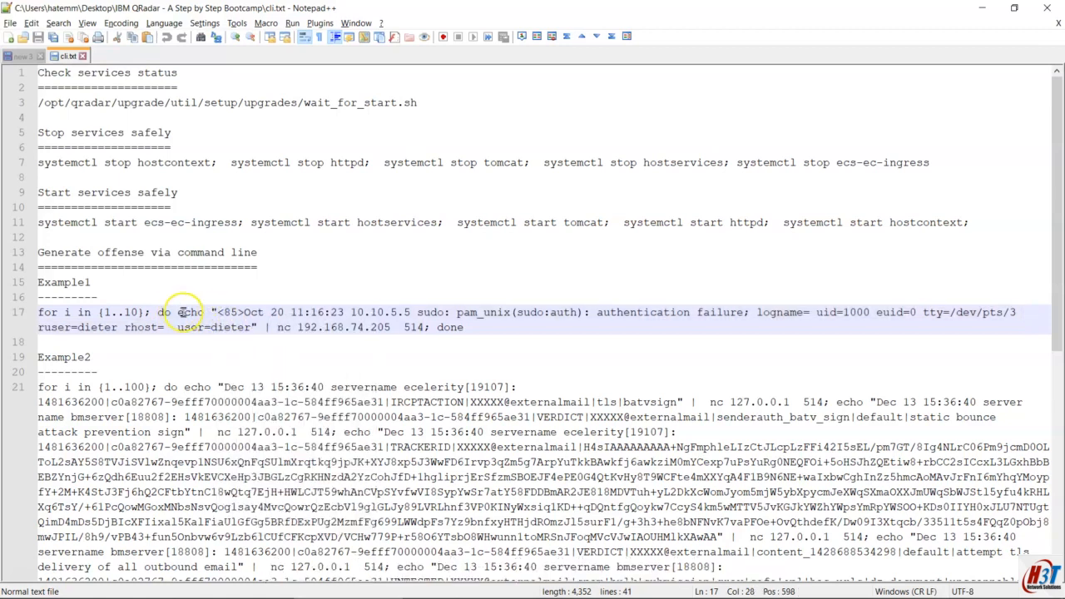
left_click_drag(212, 309, 255, 327)
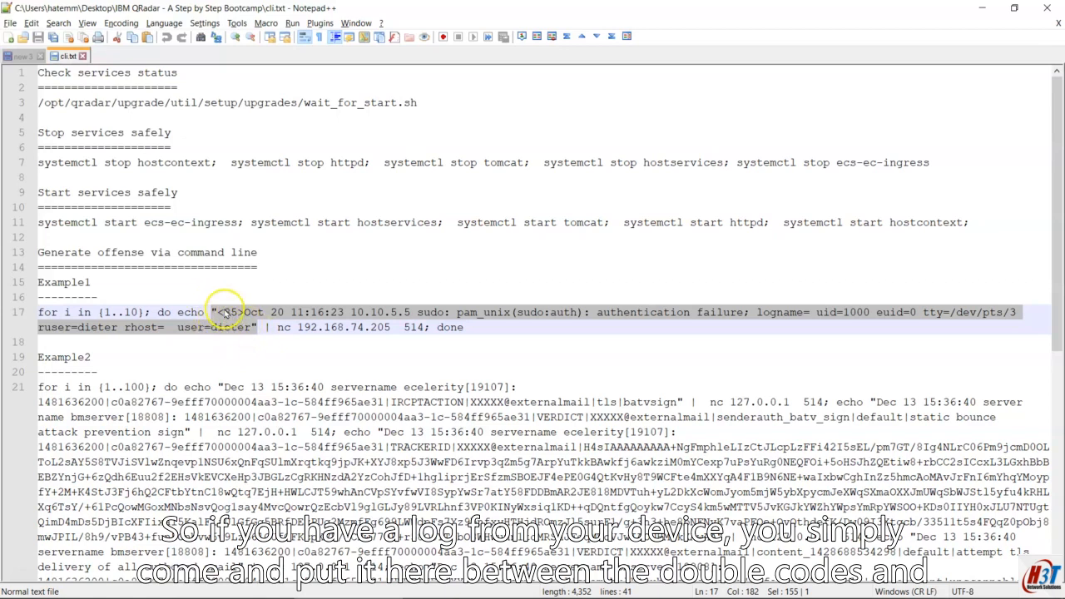
left_click(265, 327)
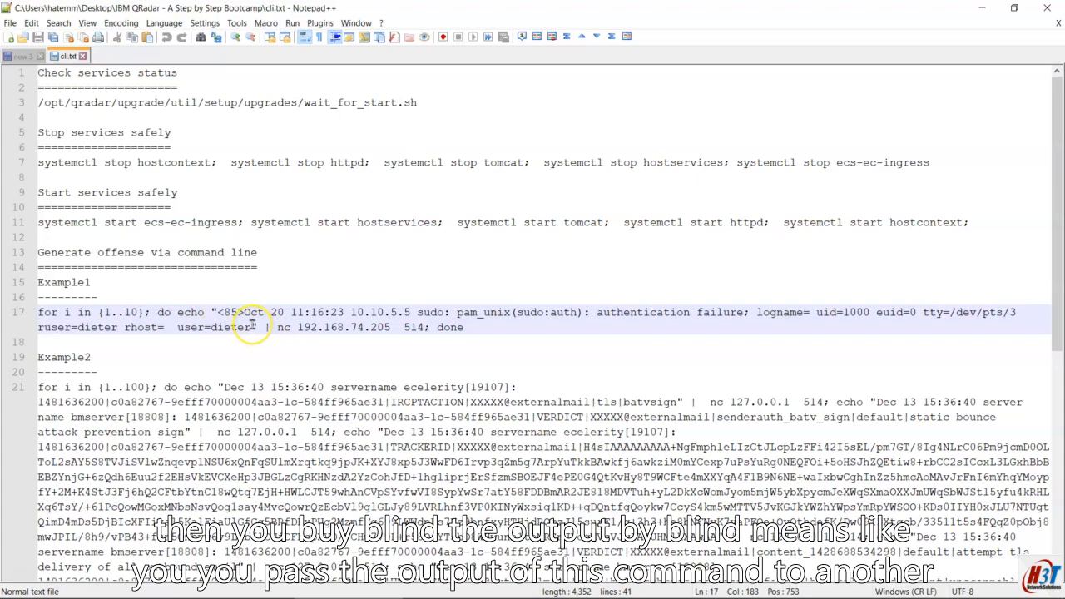
- Copy the echo command with its complete quoted log message from Example1, leaving out the pipe to nc
left_click_drag(259, 327, 171, 312)
left_click(226, 327)
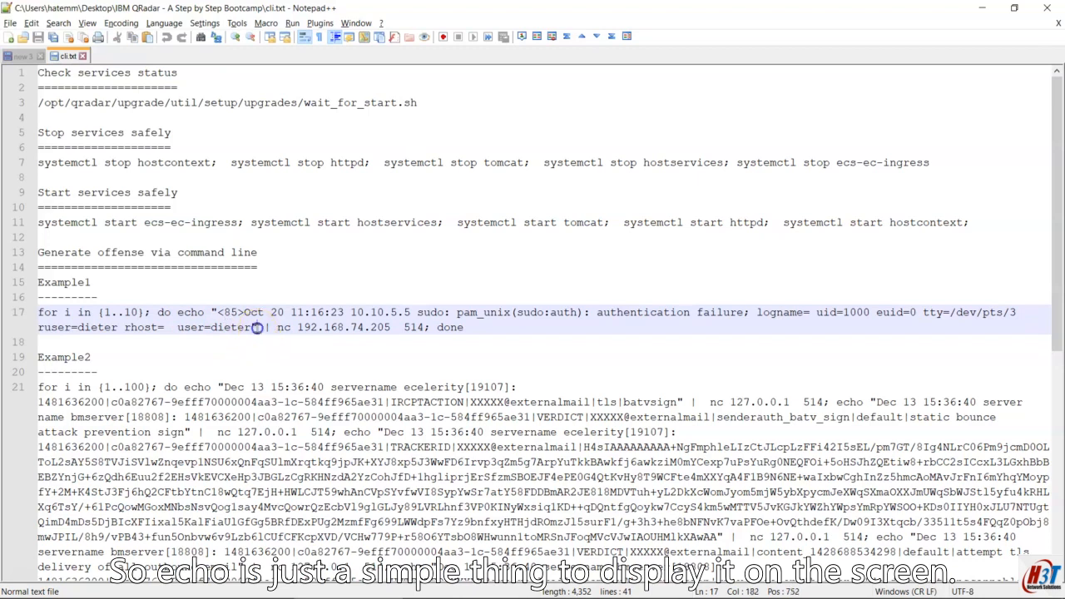
right_click(257, 327)
left_click(212, 312)
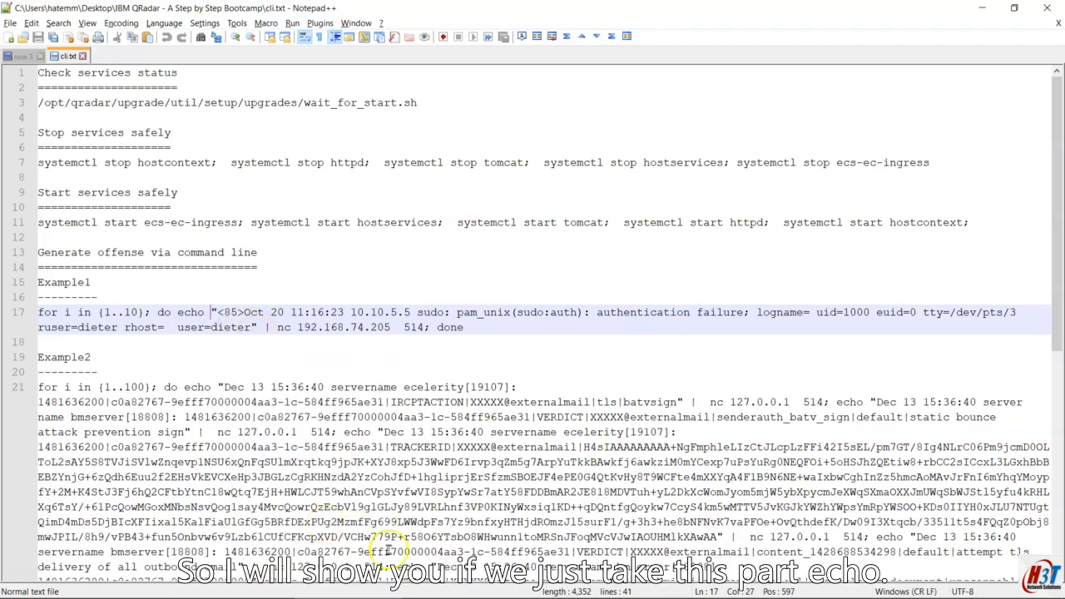
left_click(261, 327)
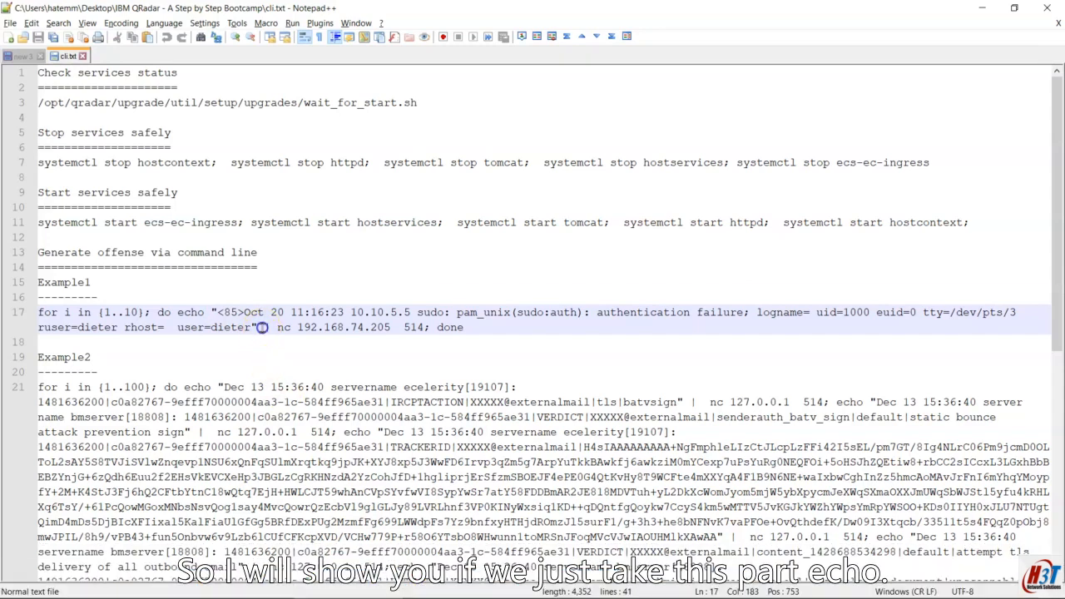
left_click_drag(260, 326, 167, 314)
key("ctrl+c")
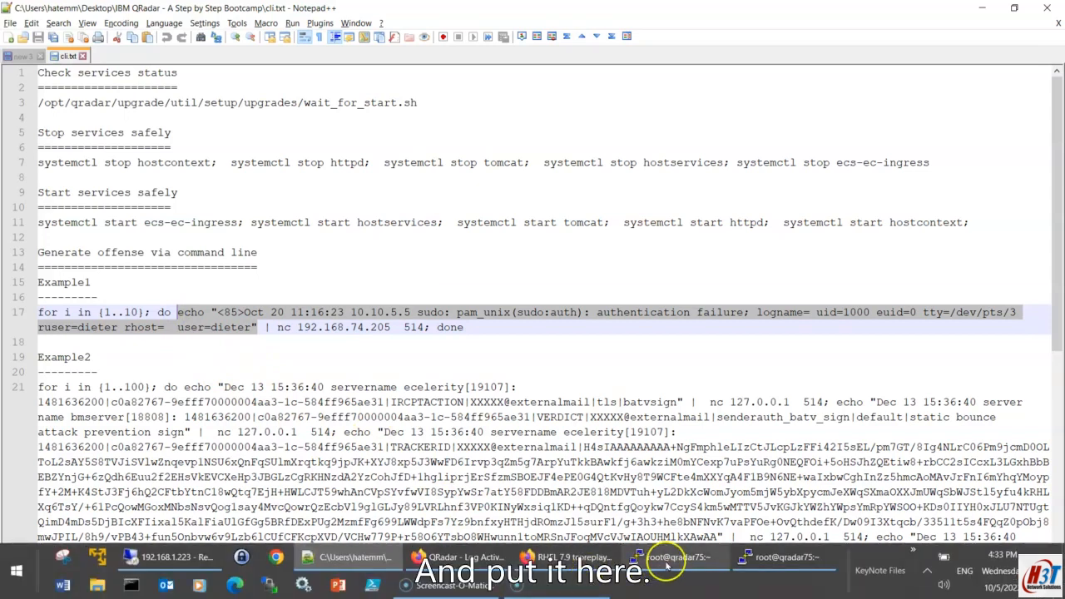
- Close the PuTTY session holding the unfinished logrun.pl command and switch to the remaining qradar75 terminal
mouse_move(673, 563)
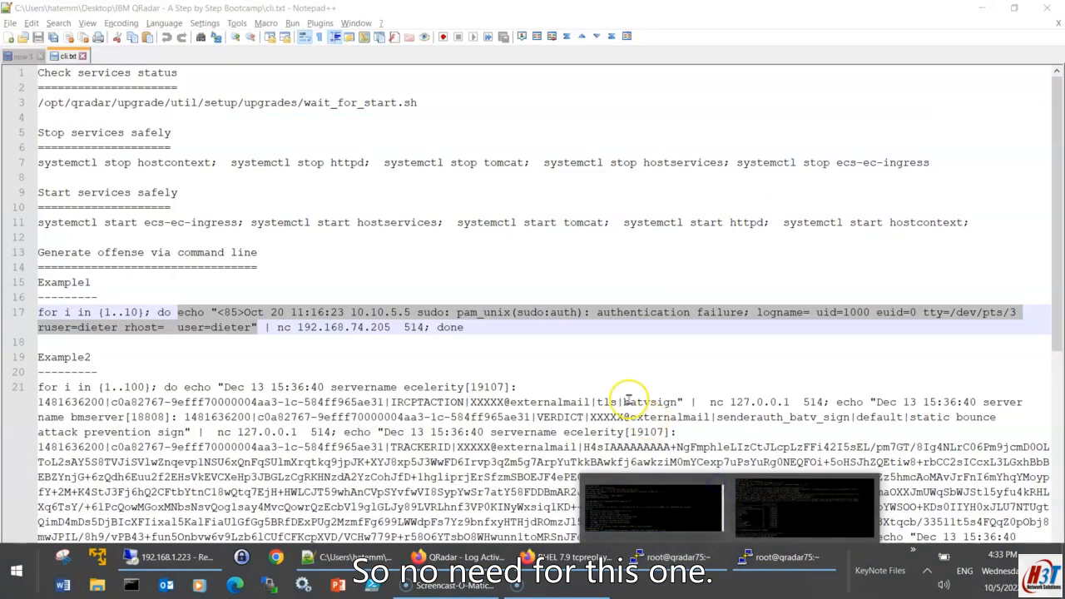
left_click(711, 558)
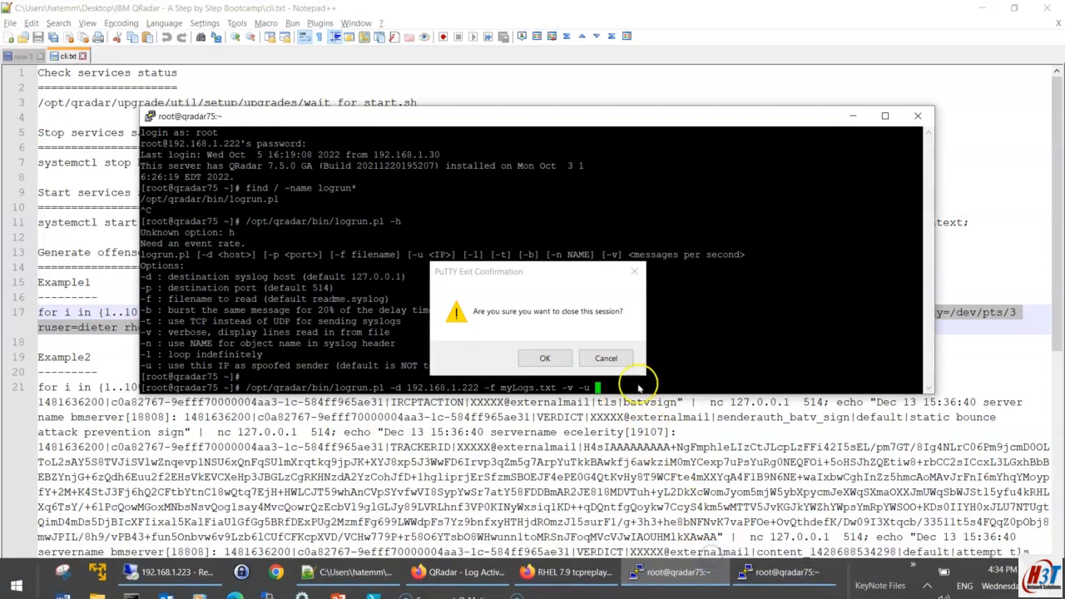
left_click(519, 361)
left_click(678, 556)
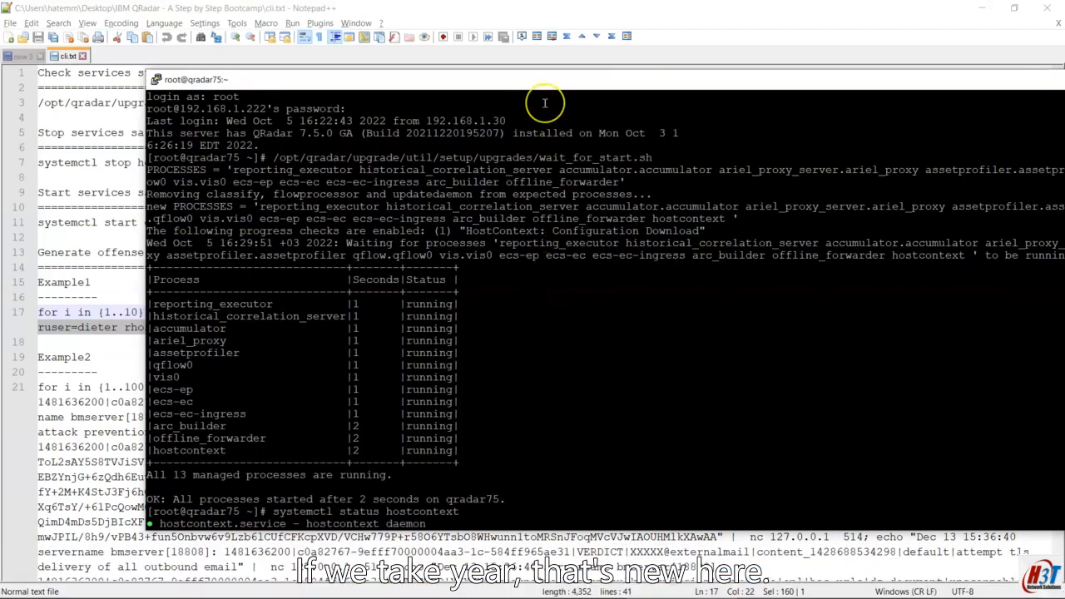
scroll(545, 102, "down", 15)
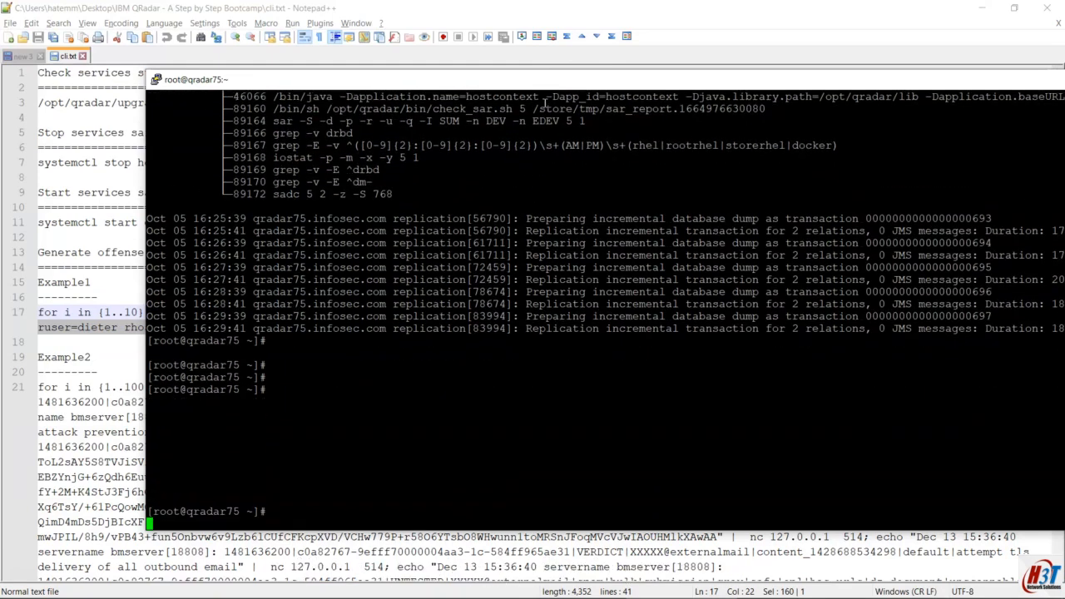
right_click(524, 376)
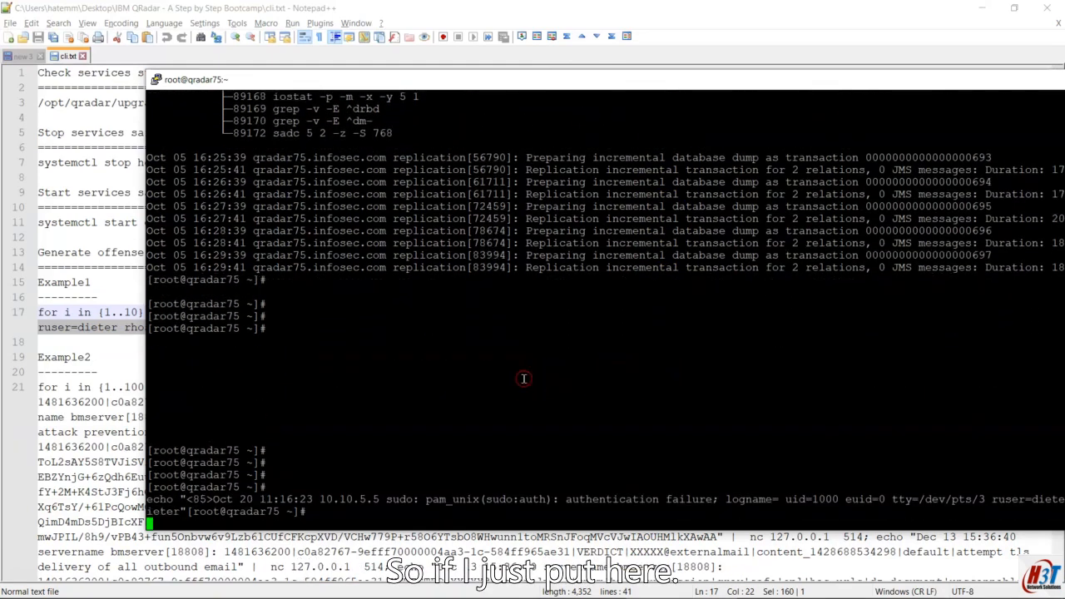
key("Return")
key("Return")
key("Return")
key("Return")
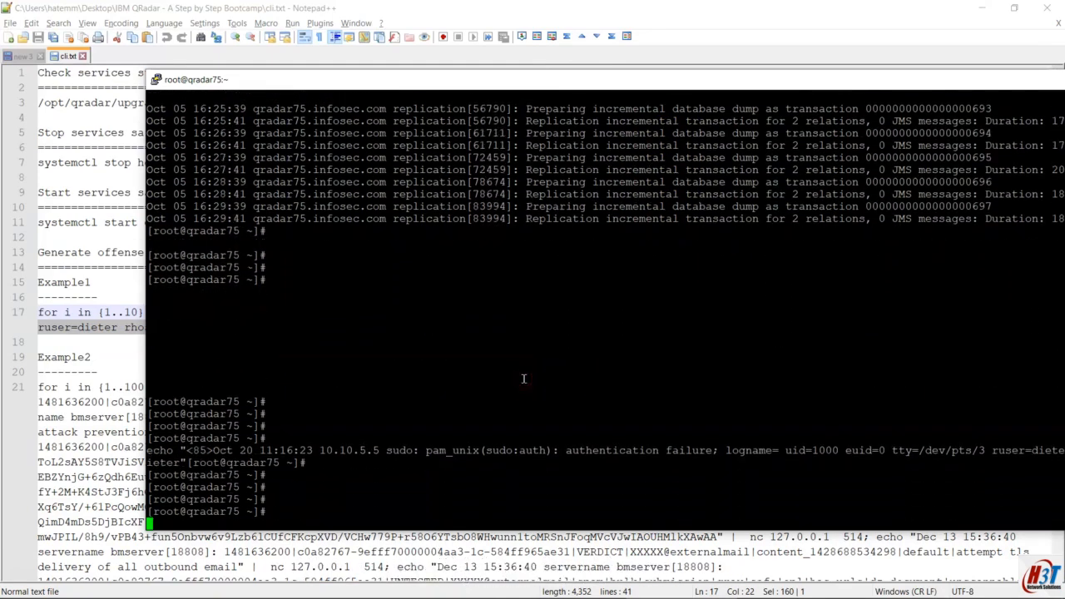
right_click(412, 434)
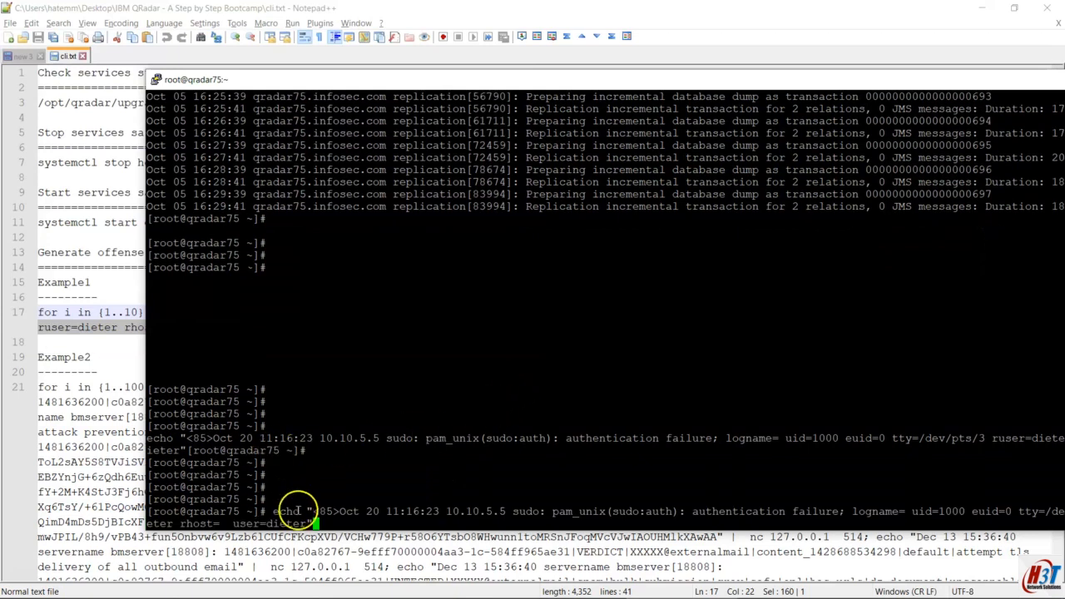
key("ctrl+c")
key("Return")
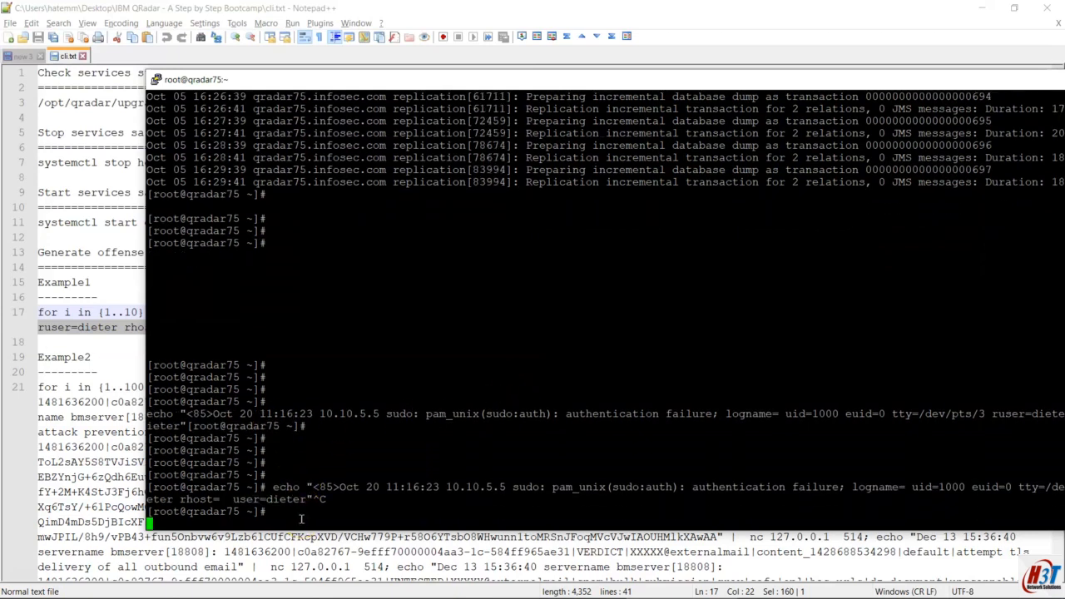
- Run the copied echo command with the authentication failure message, and widen and reposition the terminal window so its full output line fits
right_click(301, 517)
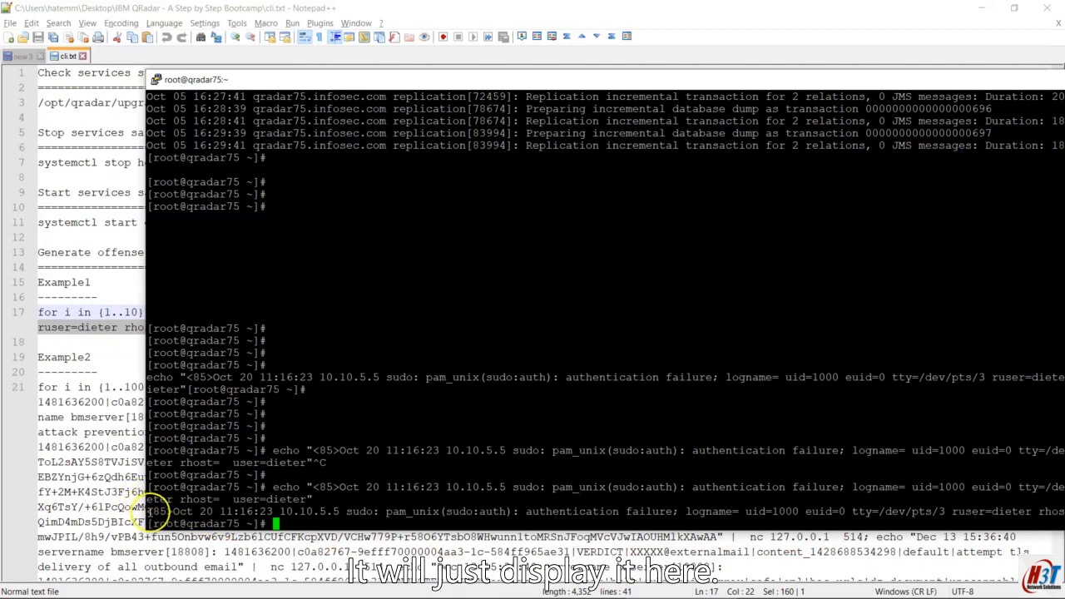
left_click_drag(145, 484, 15, 471)
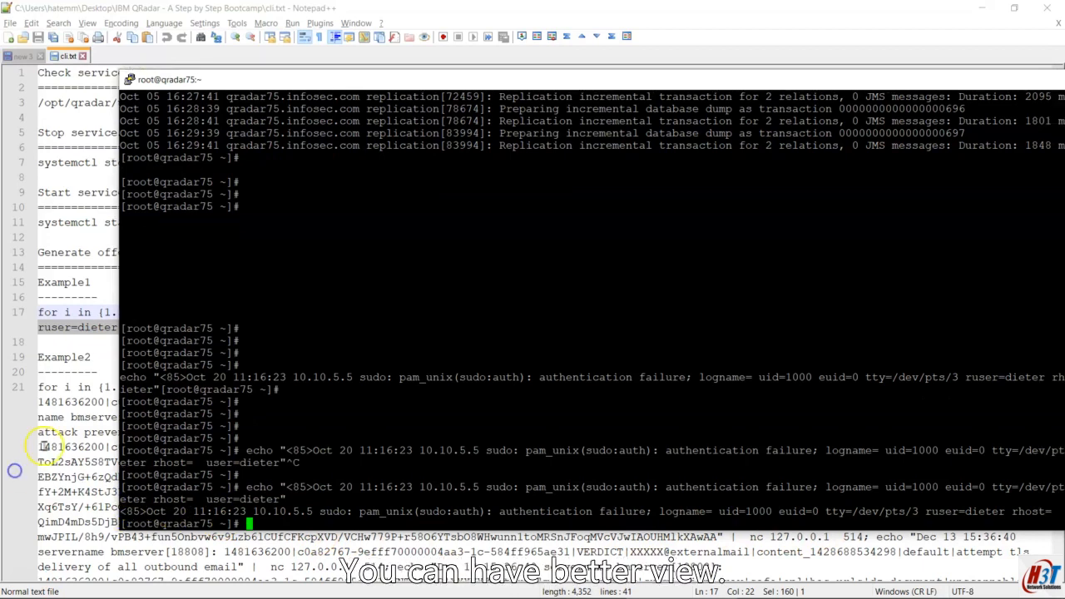
double_click(324, 80)
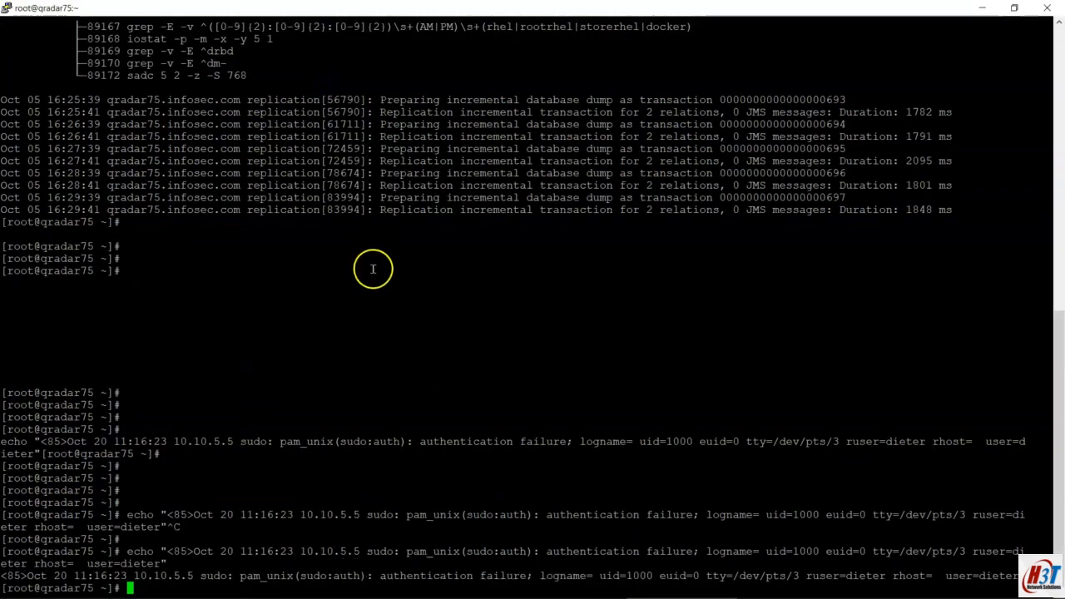
double_click(457, 9)
left_click_drag(452, 81, 338, 11)
left_click(352, 103)
- Rerun the last echo command in the terminal and highlight its quoted log message to compare it with the output
key("Return")
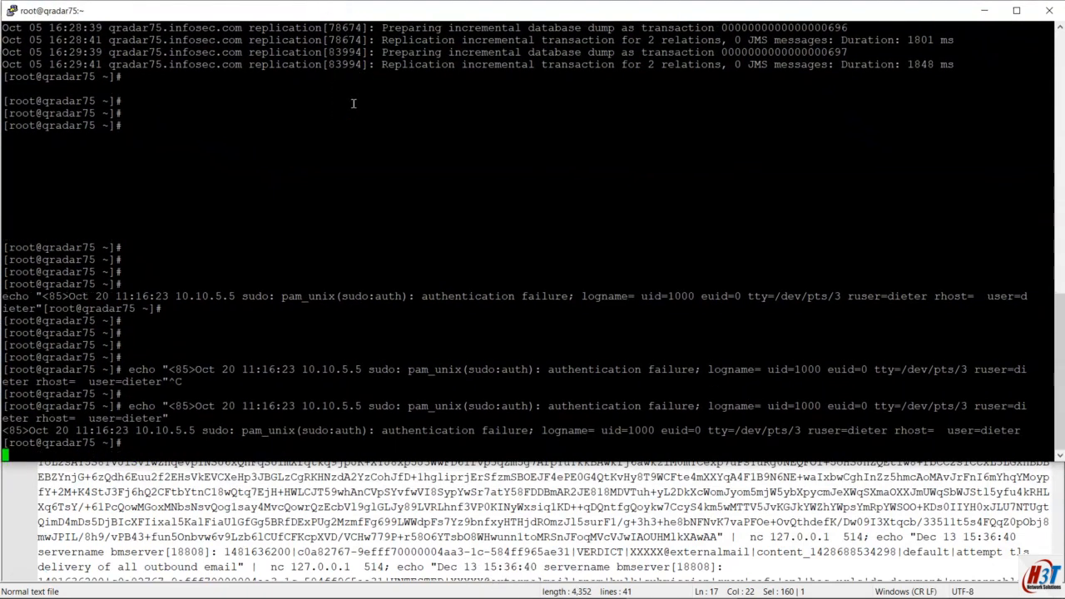
key("Up")
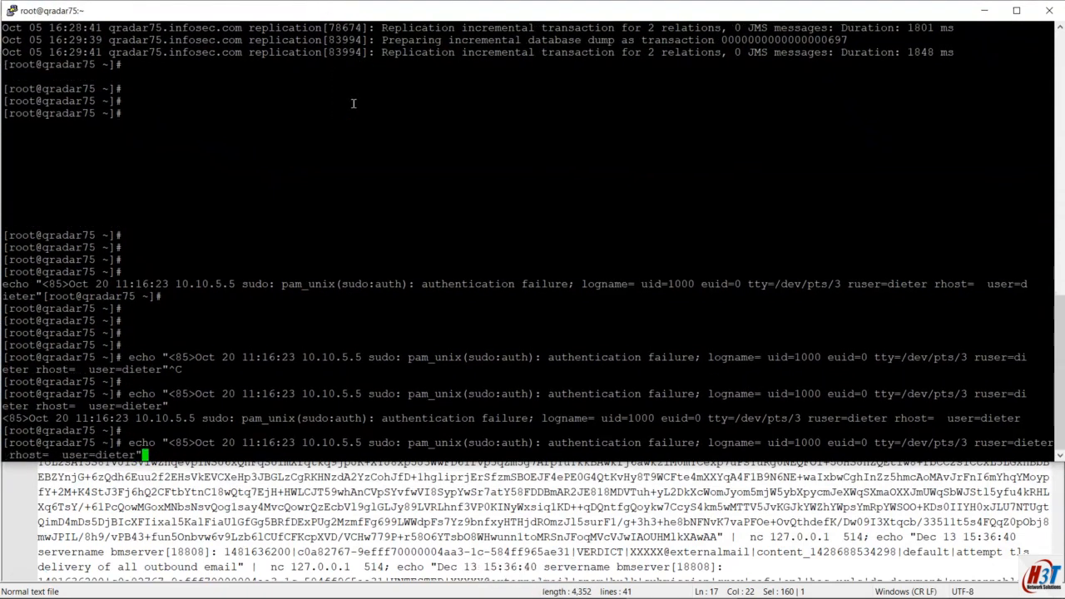
key("Return")
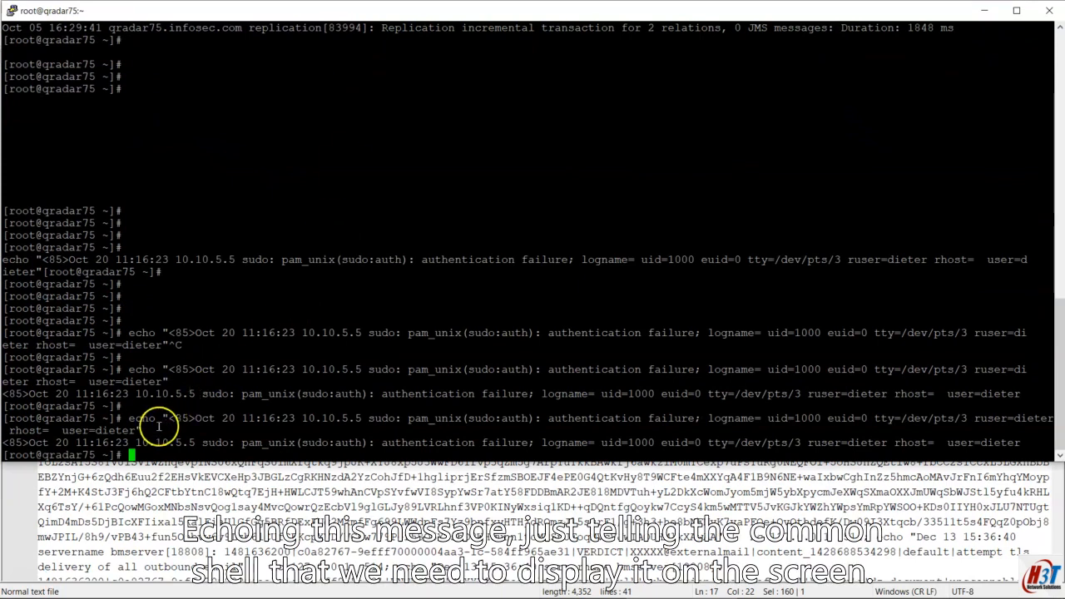
triple_click(164, 422)
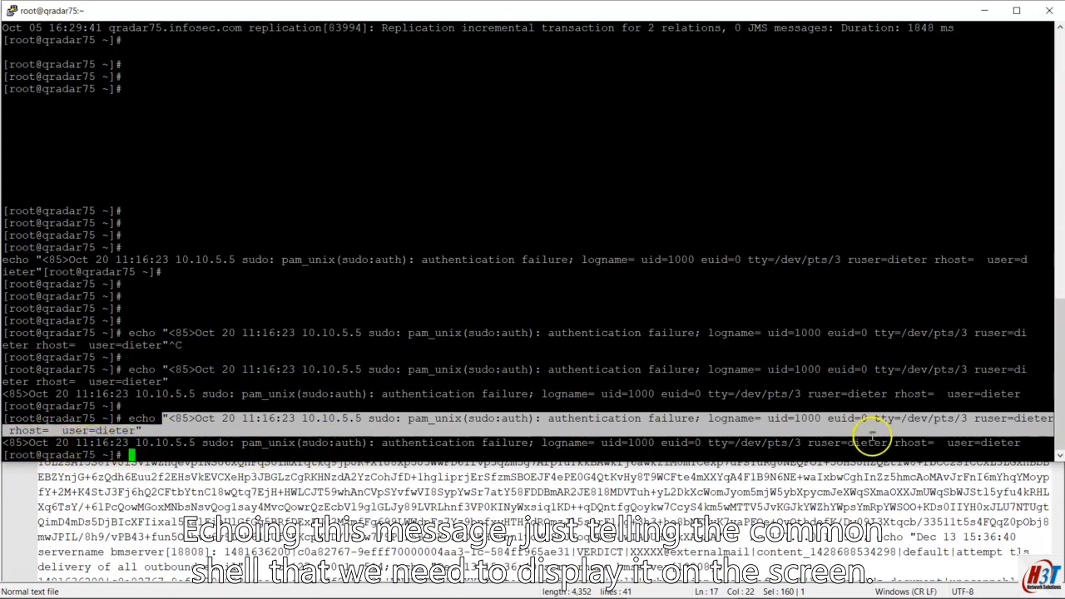
left_click(1028, 439)
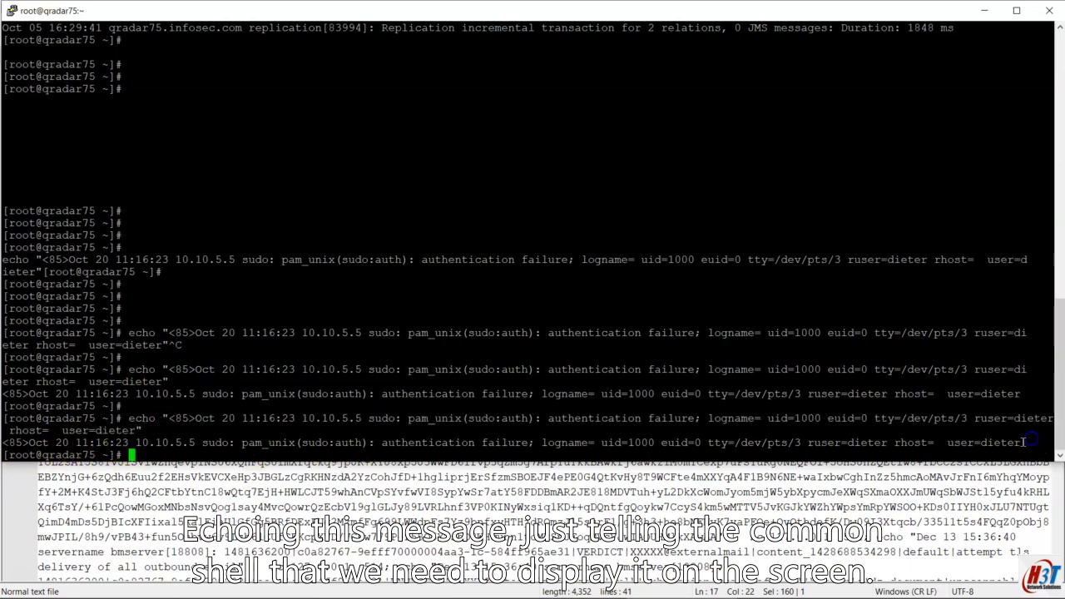
- Switch to cli.txt in Notepad++ and examine the Example1 loop body from echo through port 514, comparing it with the terminal
left_click(224, 476)
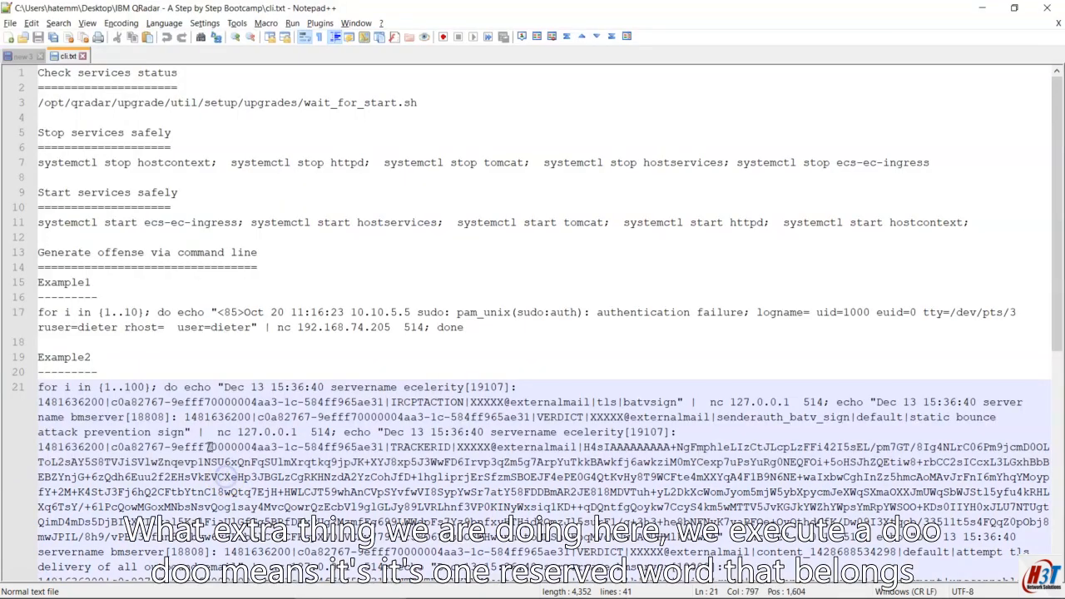
left_click(176, 313)
left_click_drag(176, 313, 256, 327)
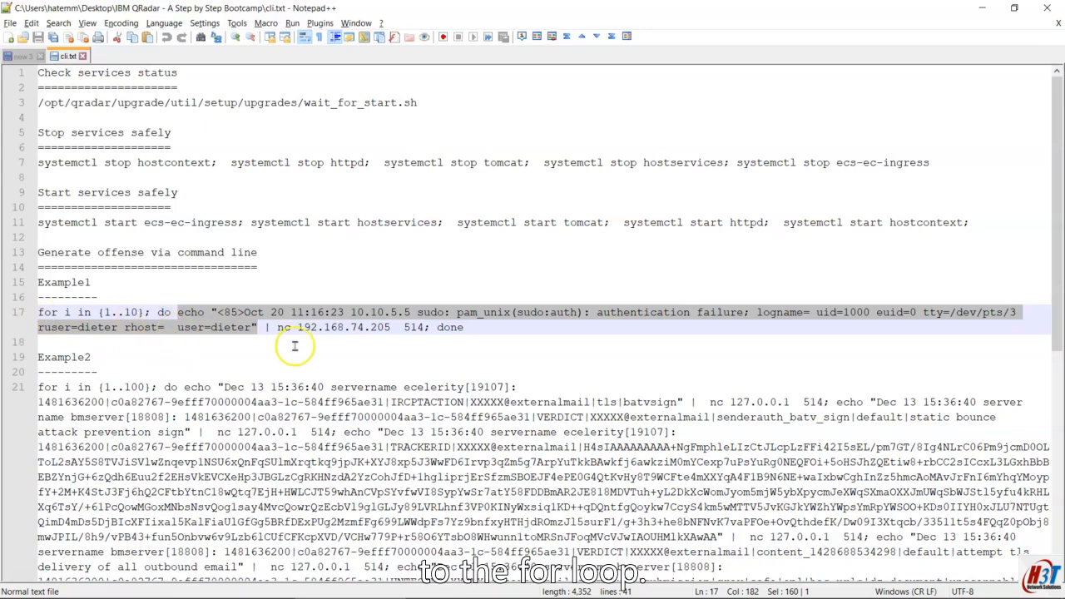
left_click(185, 327)
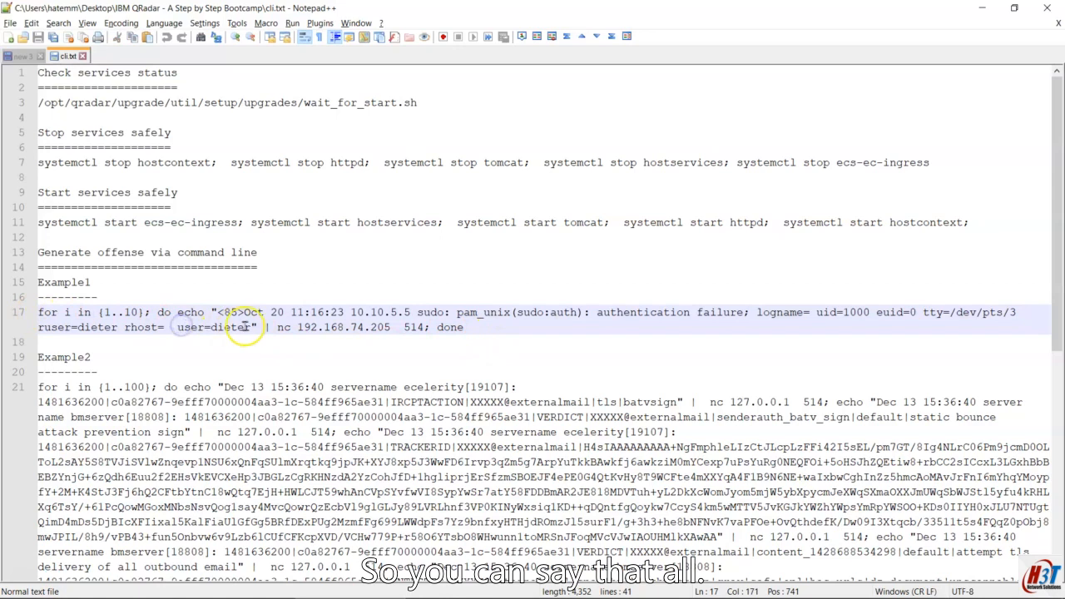
left_click_drag(391, 327, 173, 312)
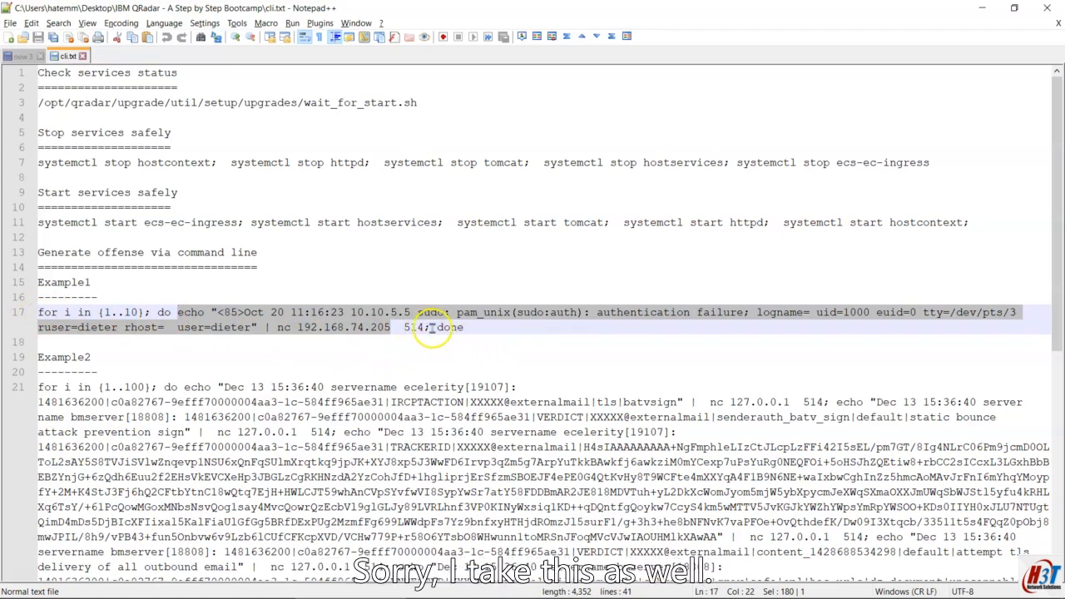
left_click_drag(430, 327, 177, 313)
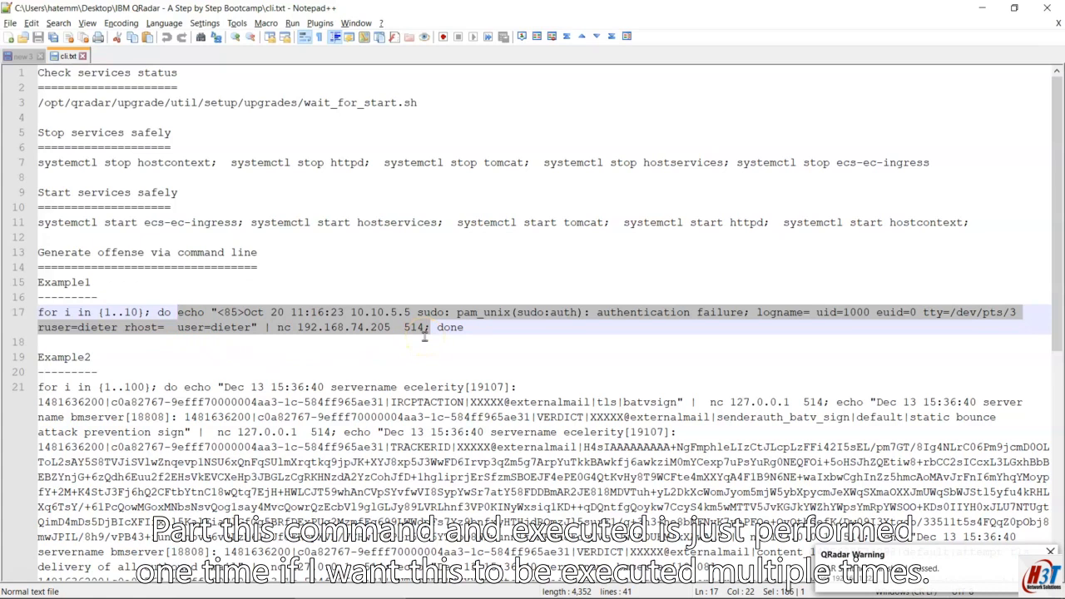
left_click(666, 556)
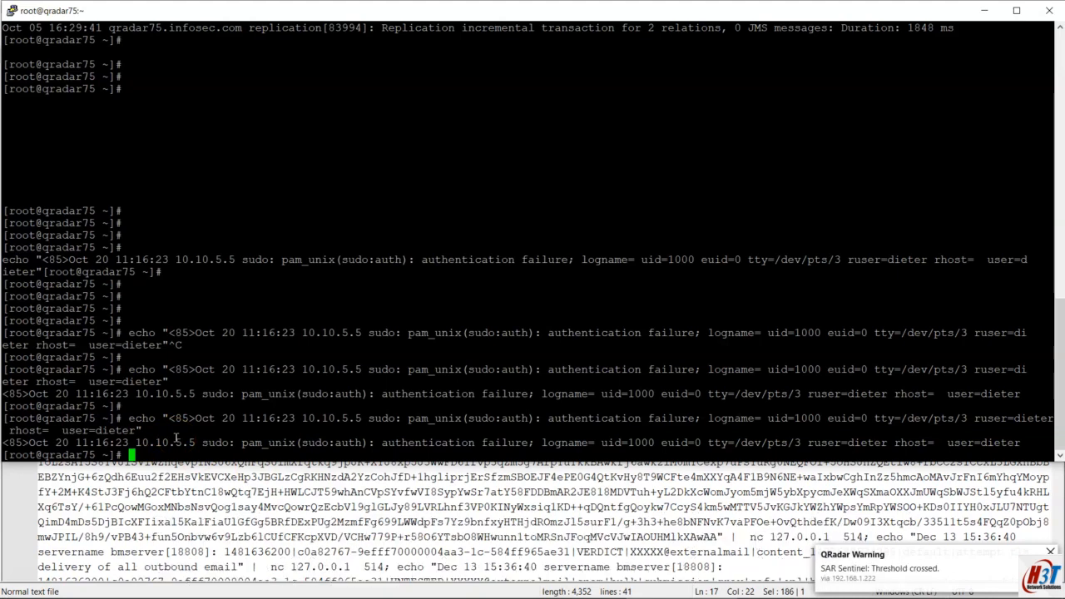
key("alt+Tab")
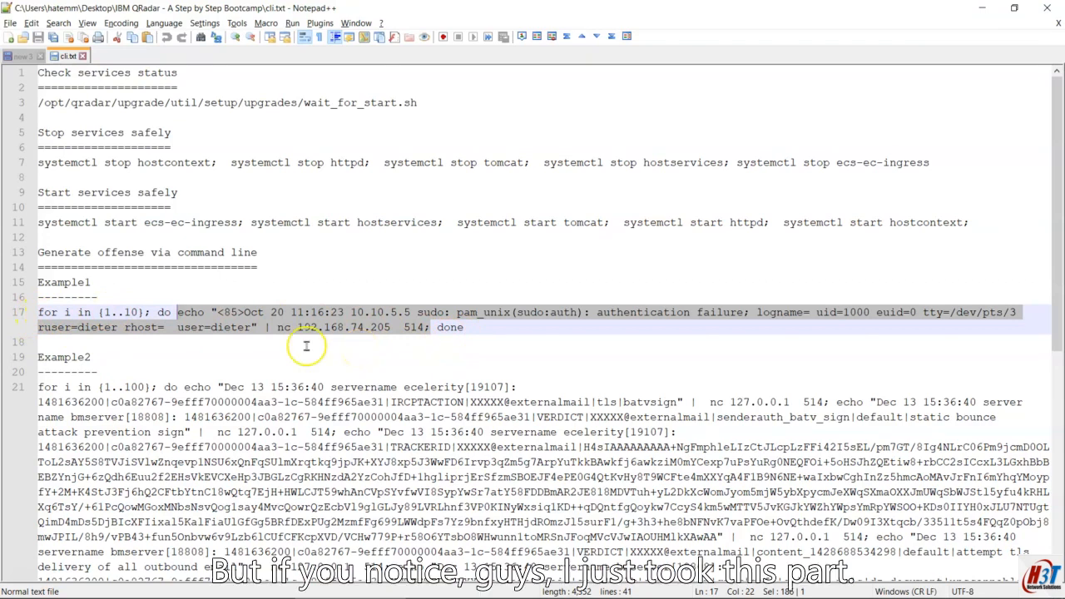
- Examine the echo command with its quoted message separately from the pipe to nc and its destination address in Example1
mouse_move(258, 327)
left_mouse_down()
mouse_move(228, 318)
mouse_move(160, 331)
mouse_move(175, 315)
mouse_move(258, 327)
left_mouse_up()
right_click(151, 329)
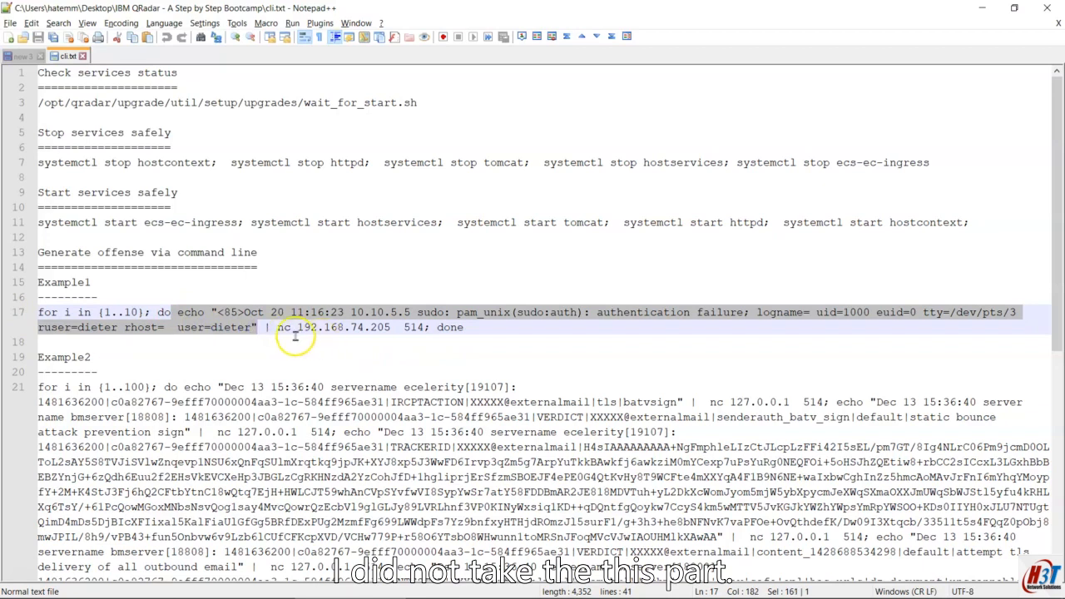
left_click(390, 327)
left_click_drag(390, 327, 267, 327)
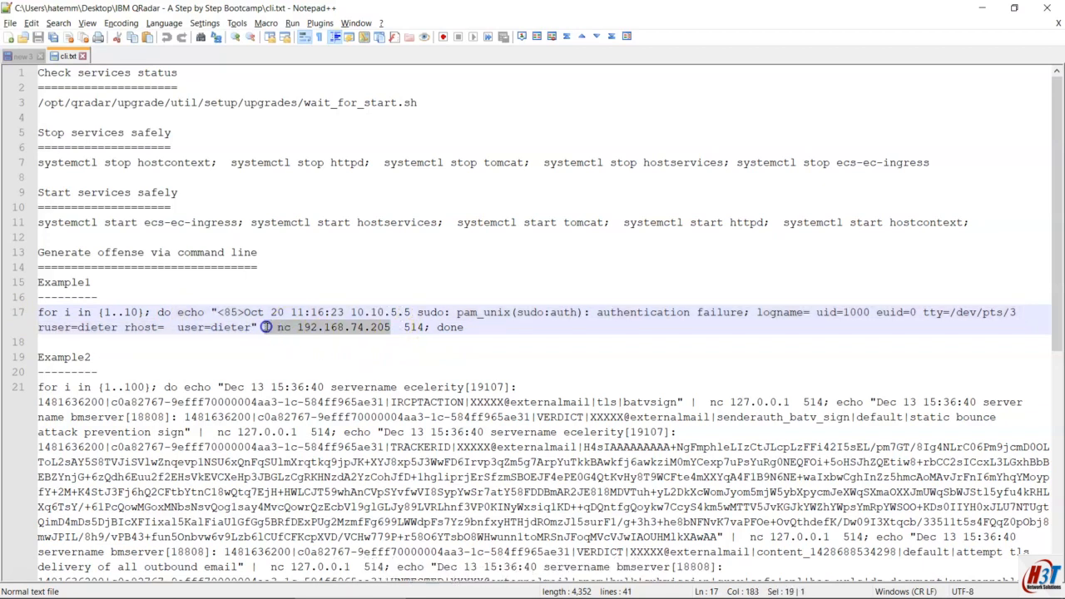
left_click(284, 345)
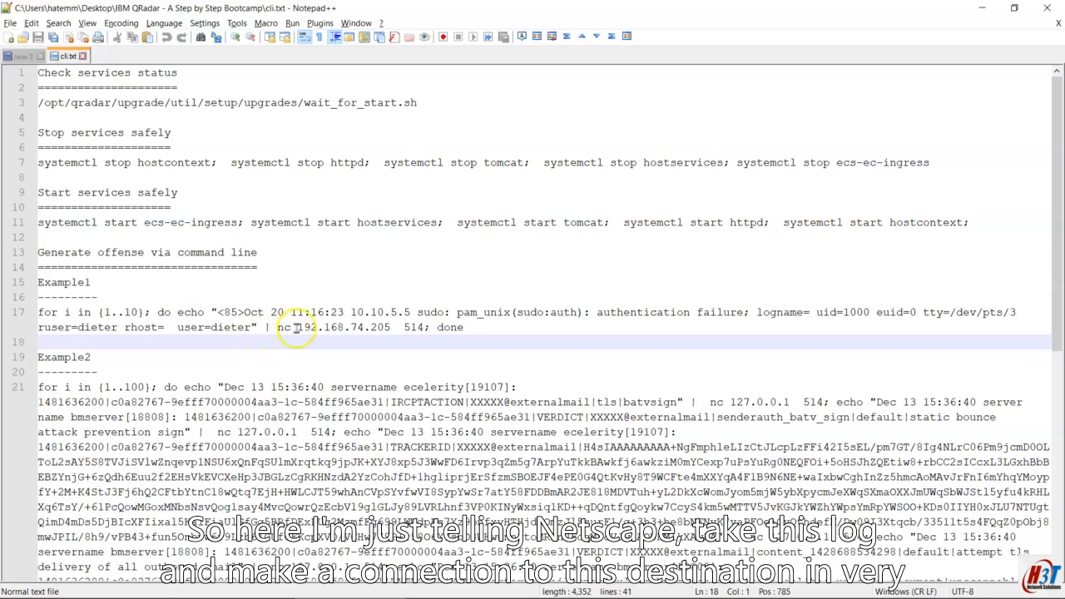
- Examine the nc destination address 192.168.74.205 and port 514 in the Example1 command
left_click_drag(393, 327, 298, 328)
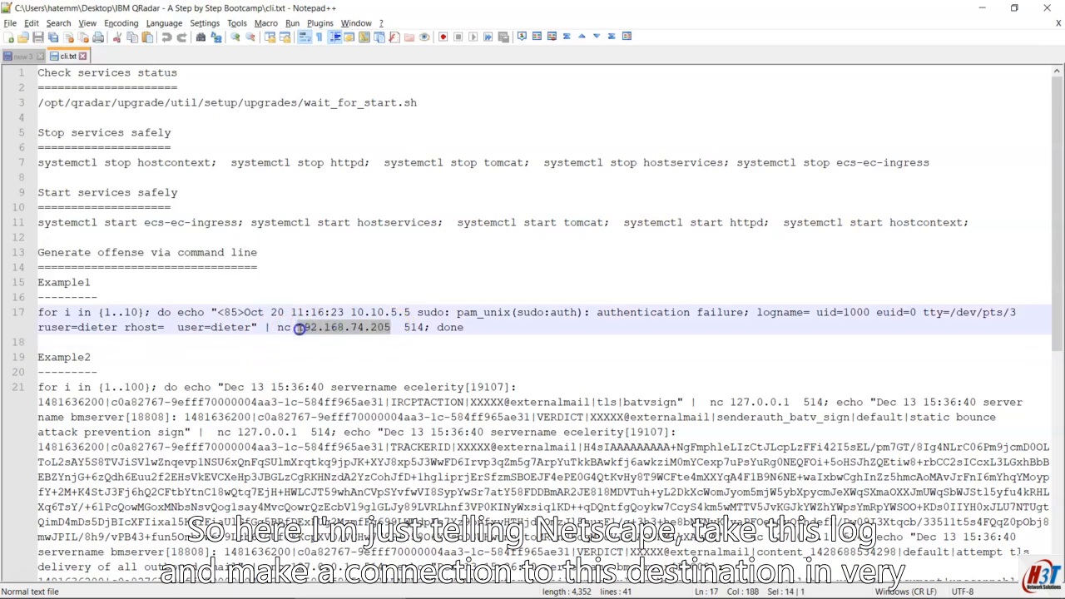
left_click(333, 328)
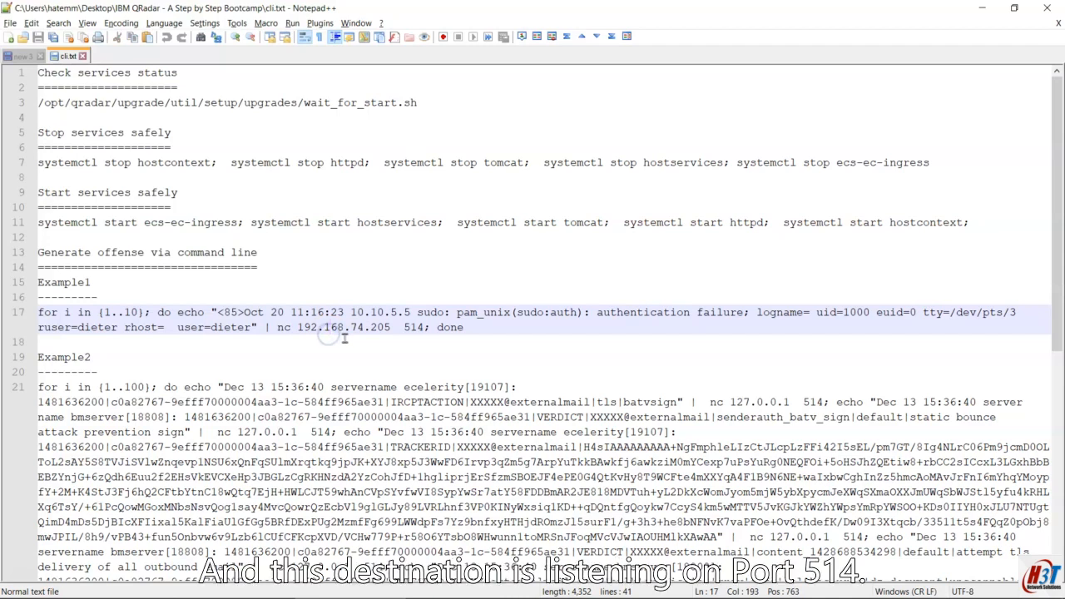
left_click_drag(425, 327, 297, 328)
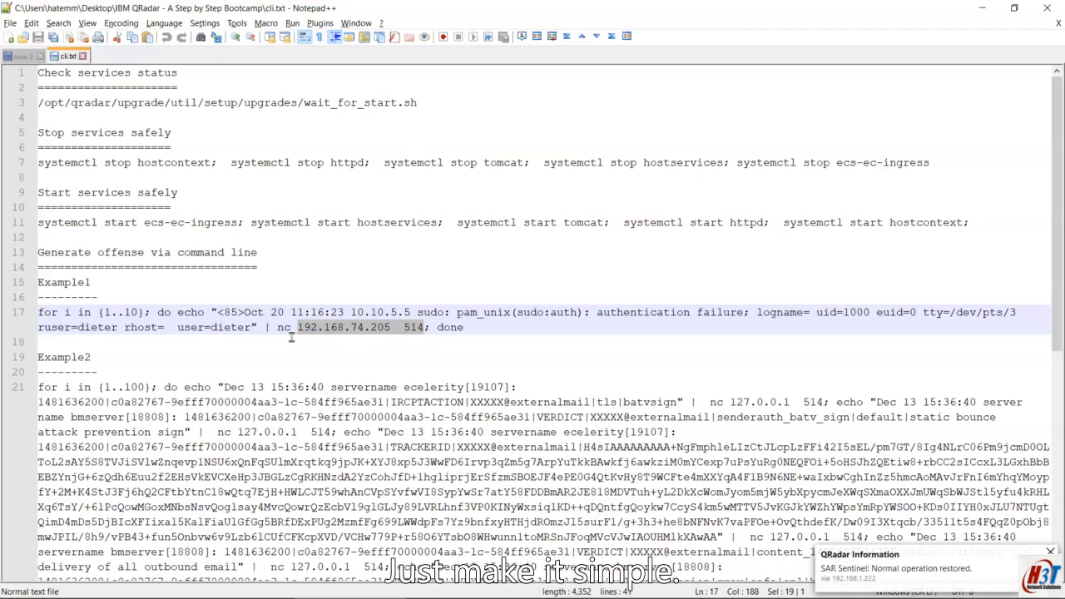
left_click(291, 330)
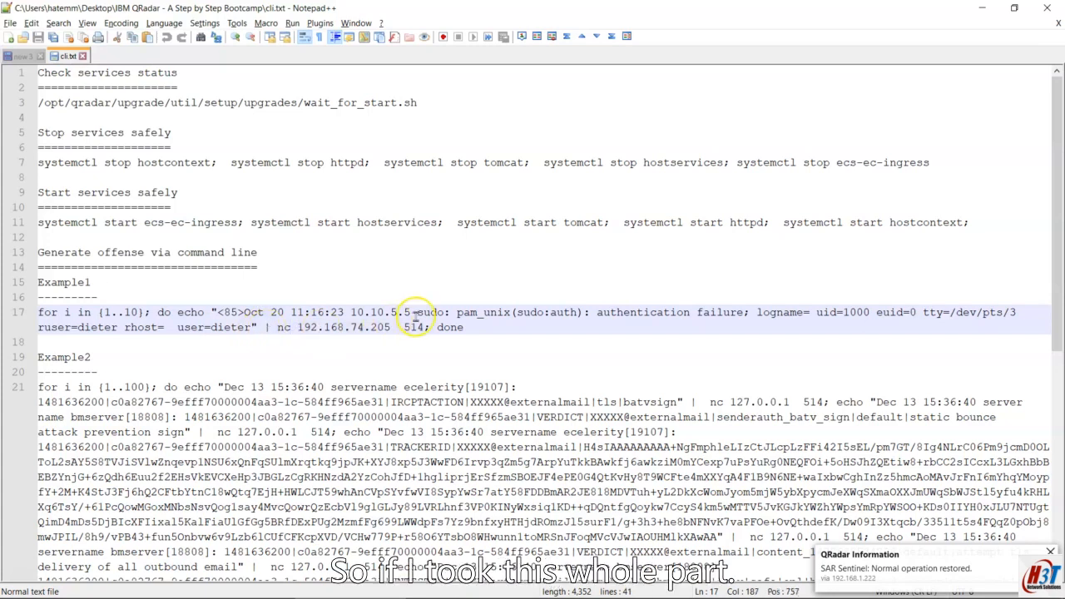
- Examine the whole Example1 do block, following the echo output through the pipe into nc
left_click_drag(426, 328, 155, 310)
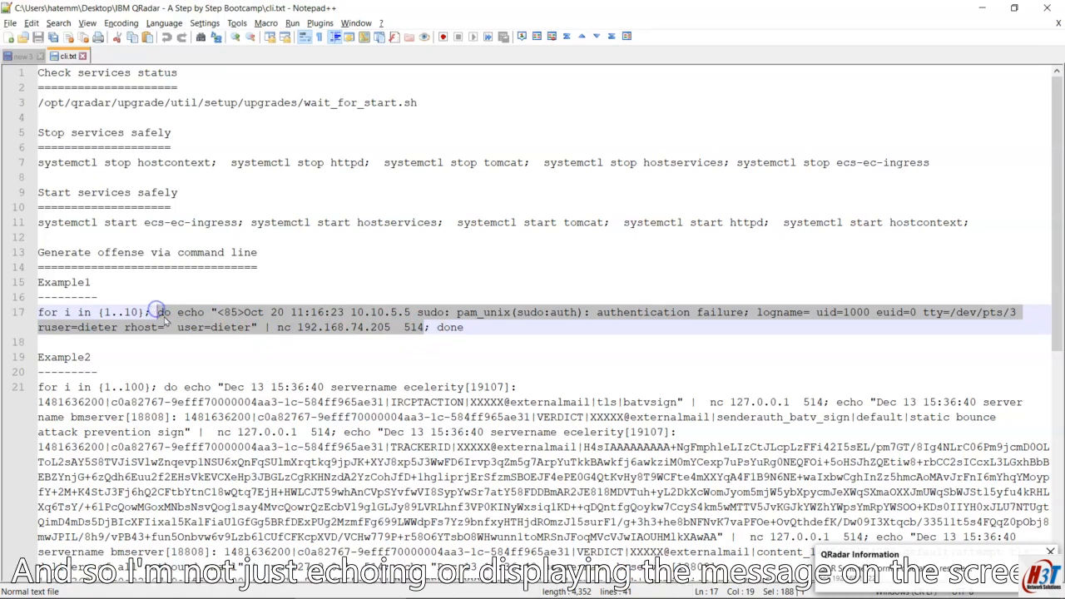
left_click(181, 314)
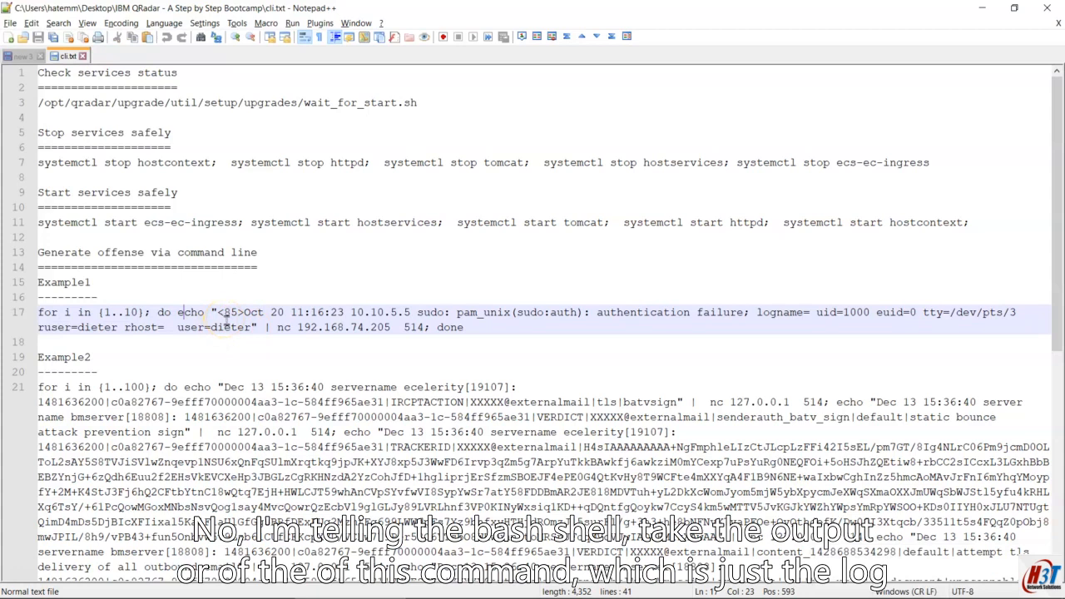
left_click_drag(165, 313, 253, 326)
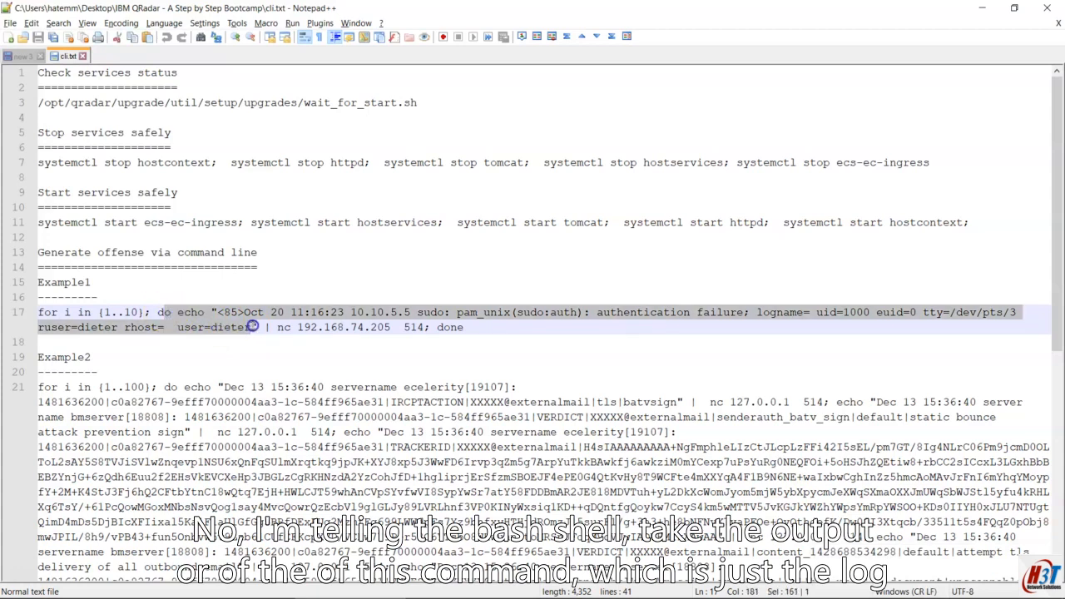
left_click_drag(158, 313, 254, 327)
left_click_drag(261, 328, 403, 327)
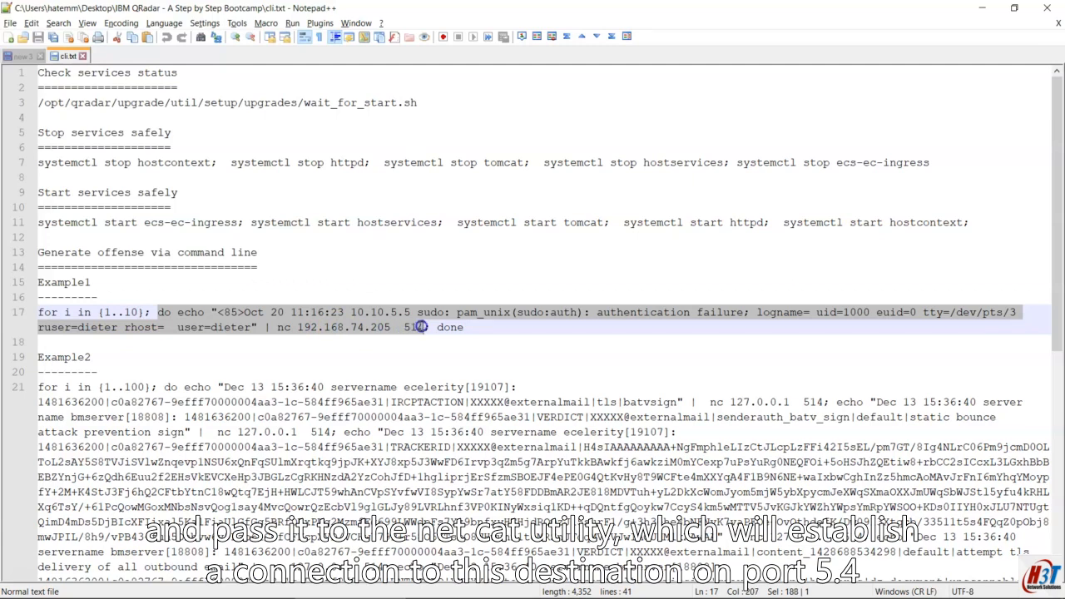
- Change the nc destination address in the Example1 command to 192.168.1.222
left_click(364, 327)
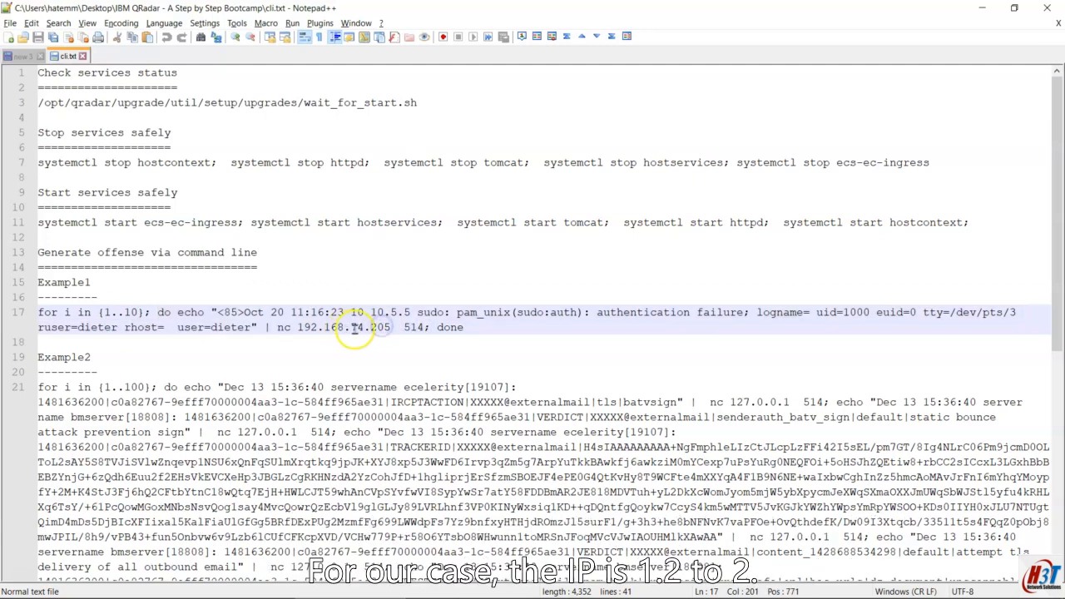
key("BackSpace")
key("BackSpace")
type("1")
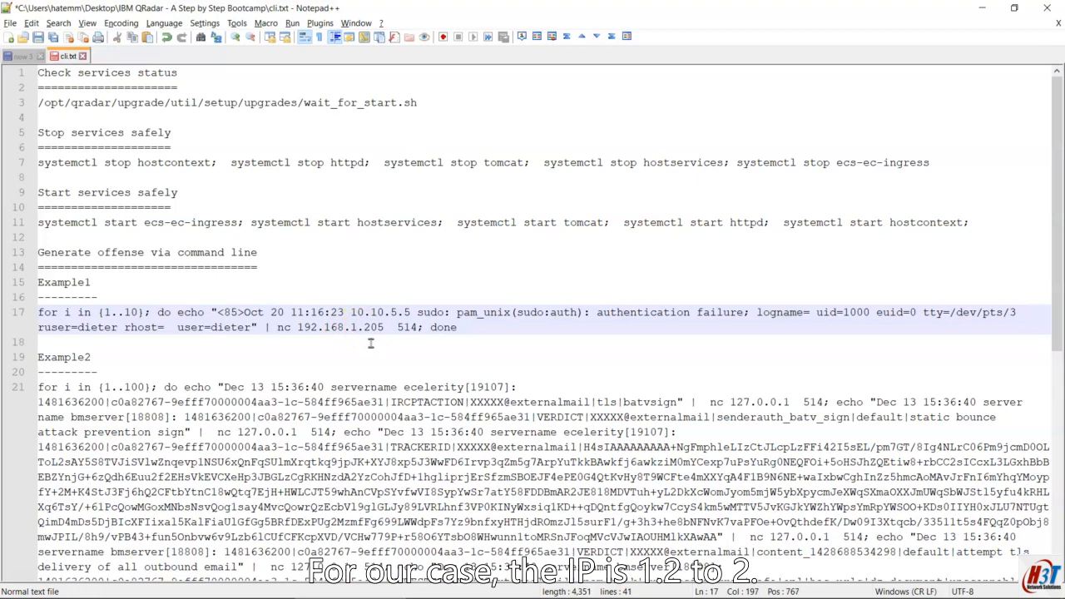
key("BackSpace")
key("BackSpace")
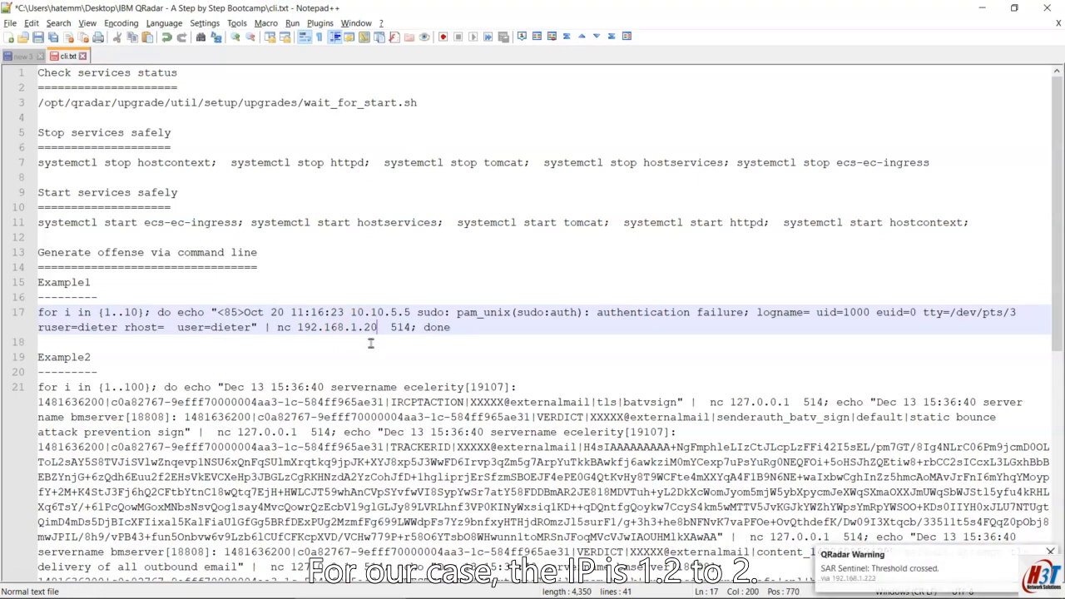
type("22")
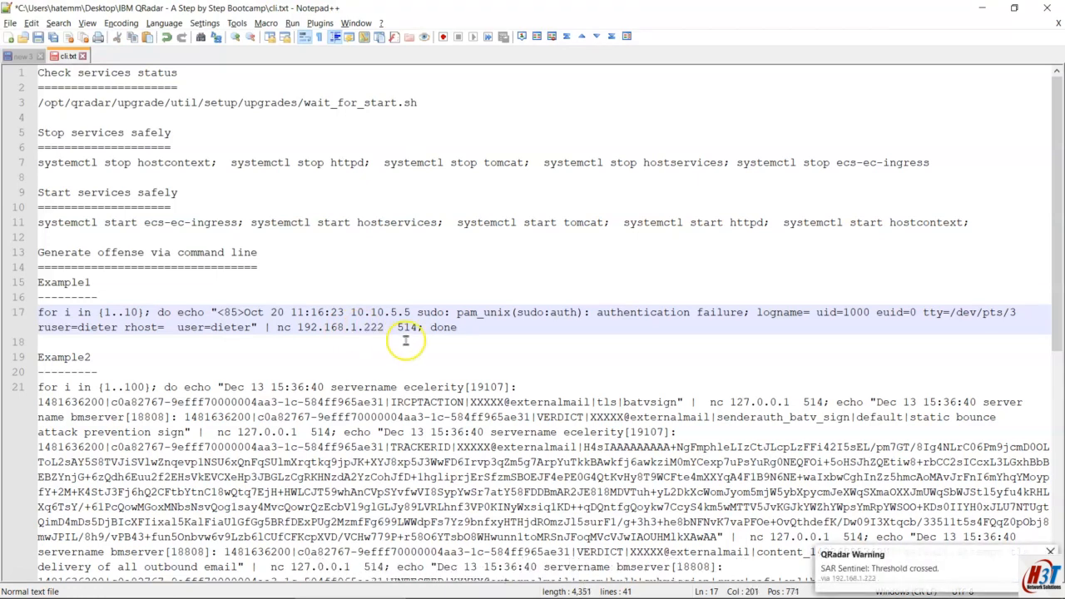
- Copy only Example1's echo command piped to nc 192.168.1.222 514, without the loop, and run it once in the qradar75 SSH session
left_click_drag(421, 327, 176, 311)
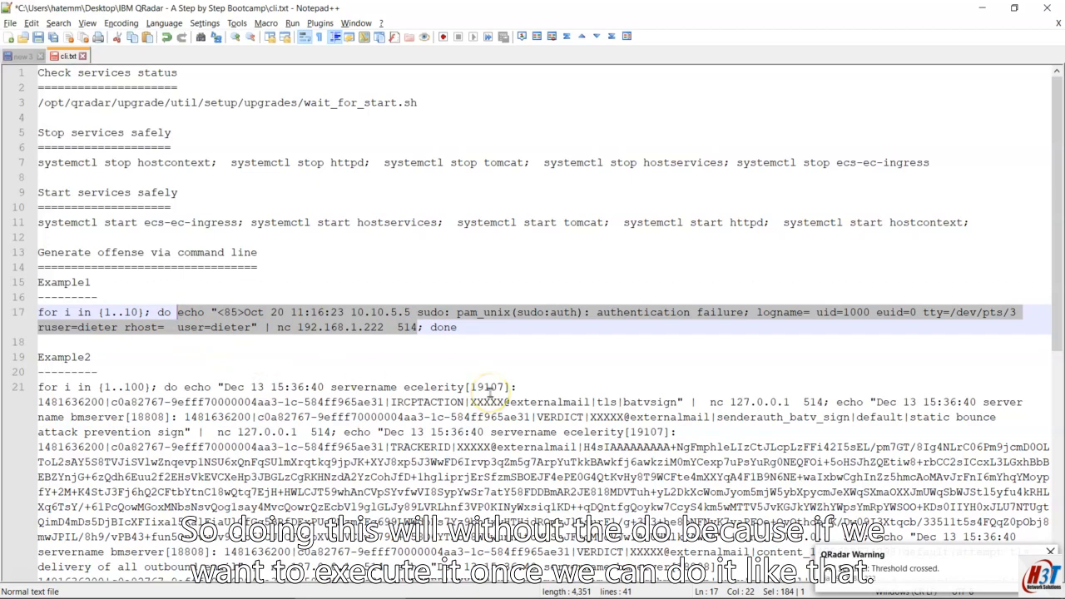
key("alt+Tab")
key("alt+Tab")
key("alt+Tab")
key("alt+Tab")
key("alt+Tab")
key("alt+Tab")
key("alt+Tab")
key("alt+Tab")
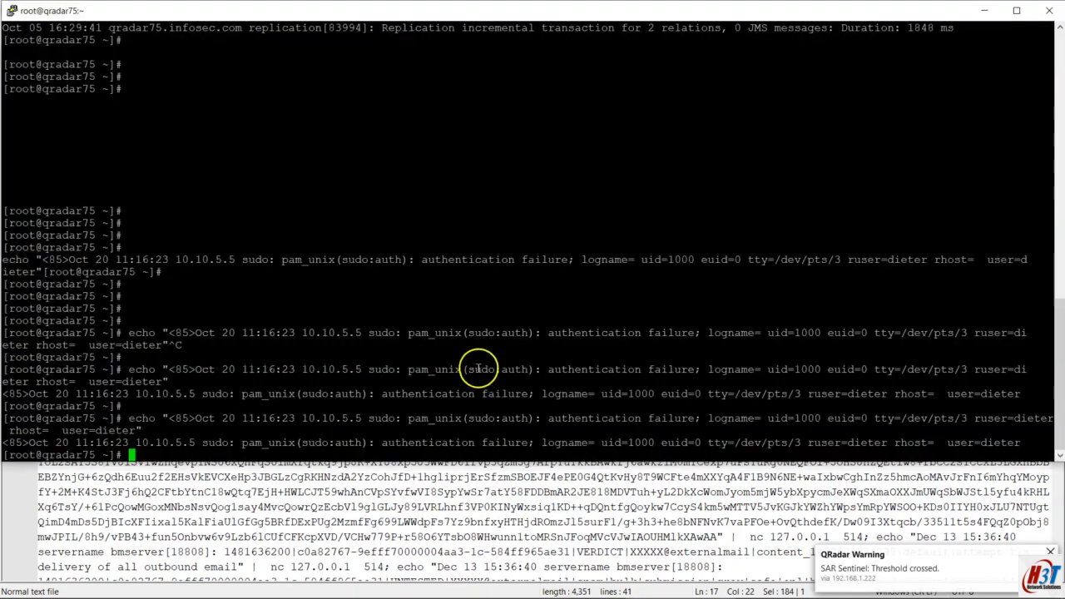
right_click(478, 367)
key("Return")
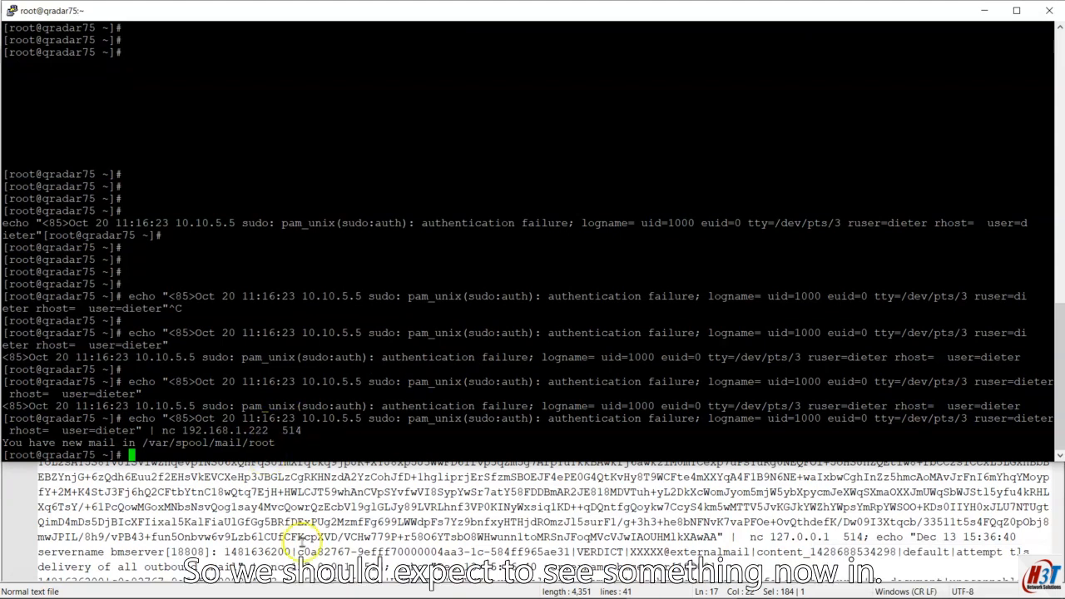
- Switch to QRadar's Log Activity in the browser and open the current event search for editing
mouse_move(366, 590)
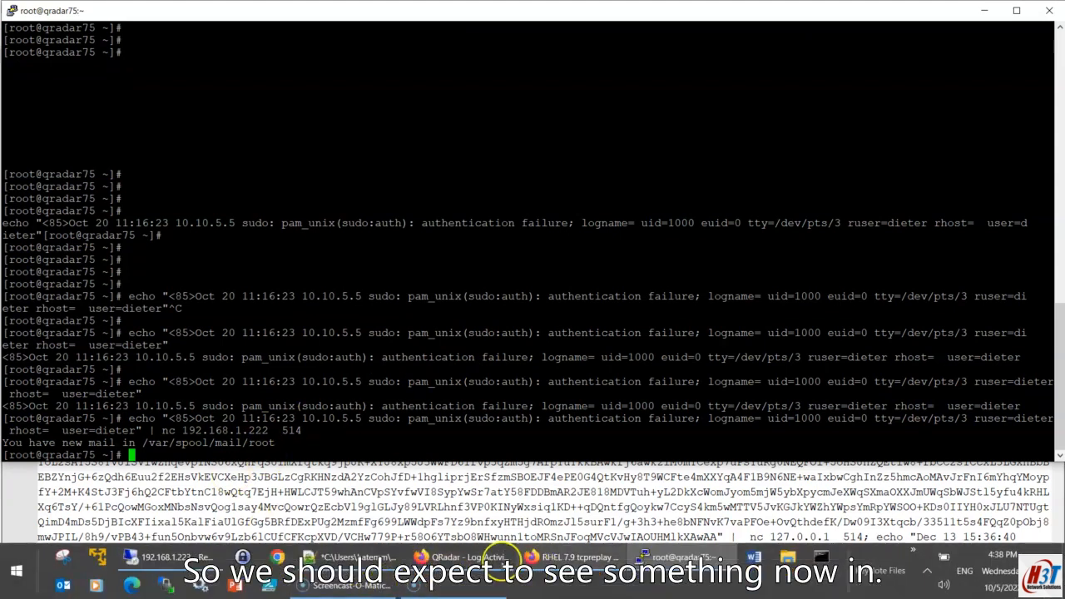
left_click(462, 557)
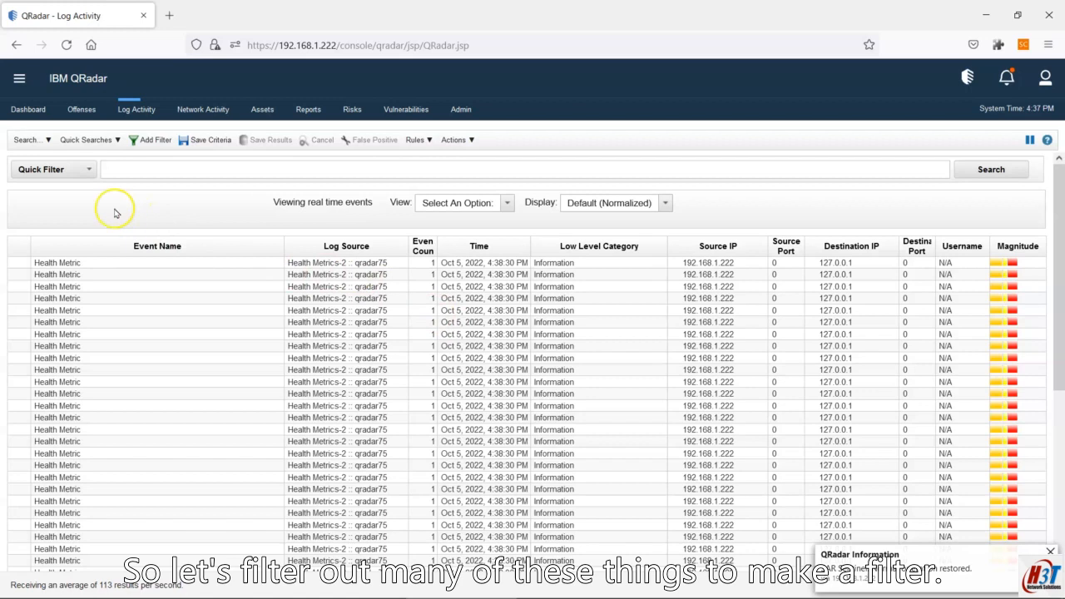
left_click(29, 140)
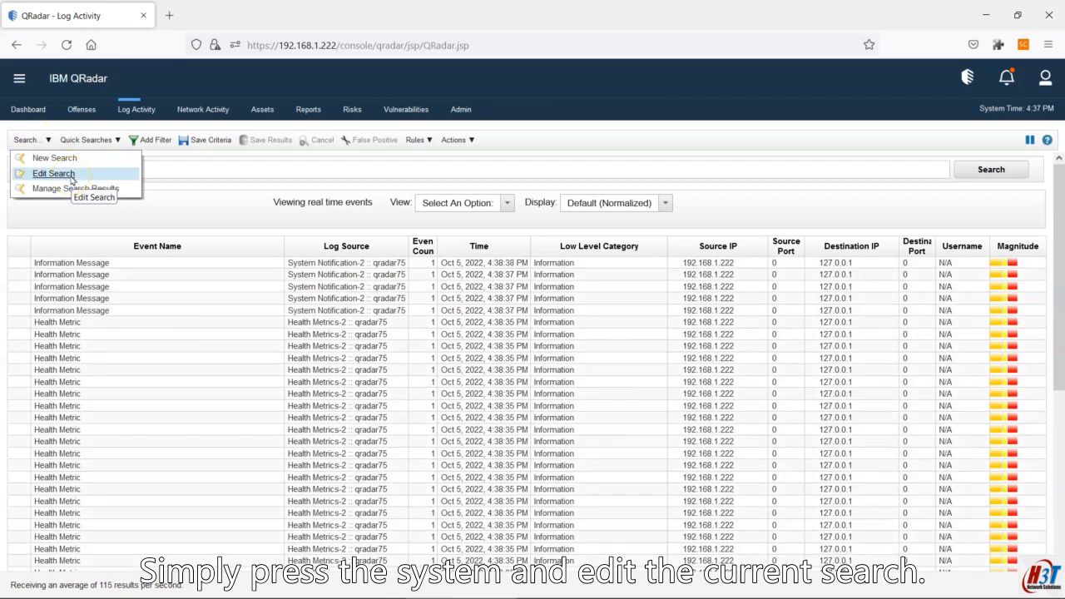
left_click(71, 179)
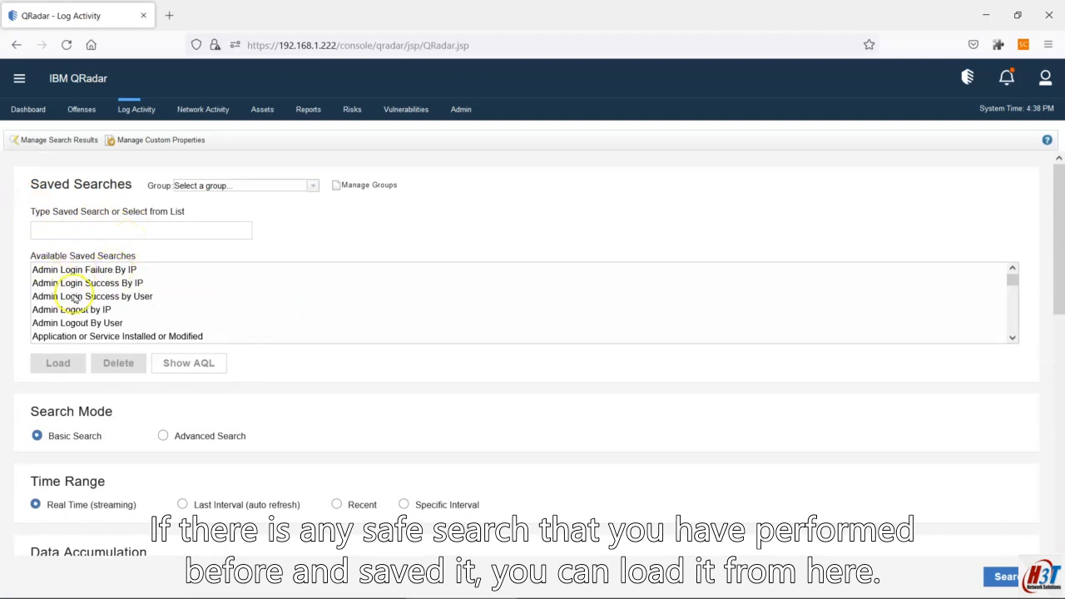
- In the Search Parameters, choose Log Source [Indexed] as the parameter with the operator "Does not equal any of"
scroll(84, 315, "down", 3)
scroll(91, 349, "down", 2)
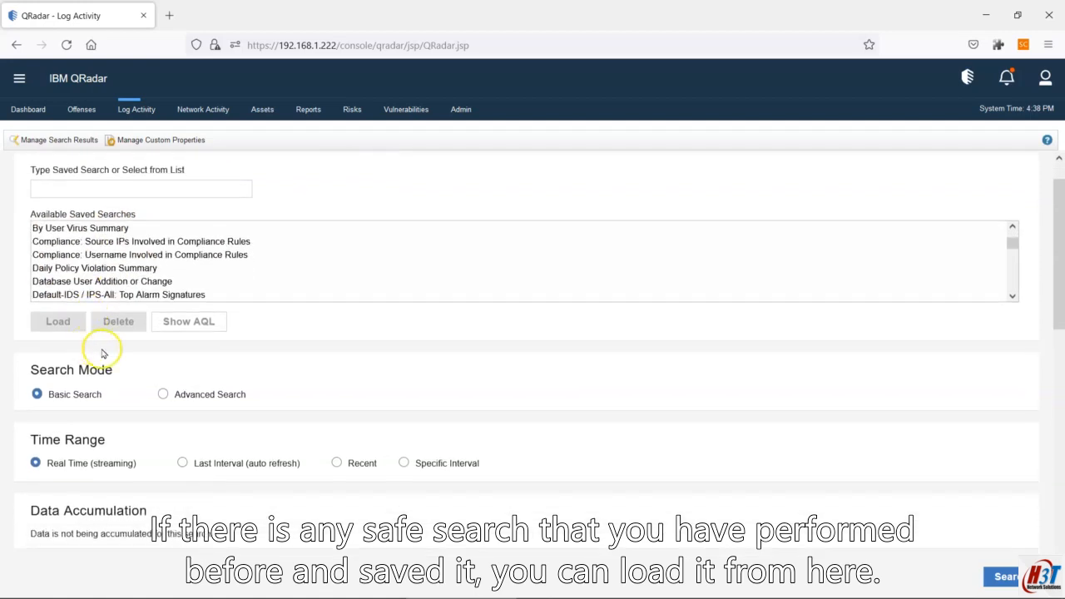
left_click_drag(1054, 263, 1020, 509)
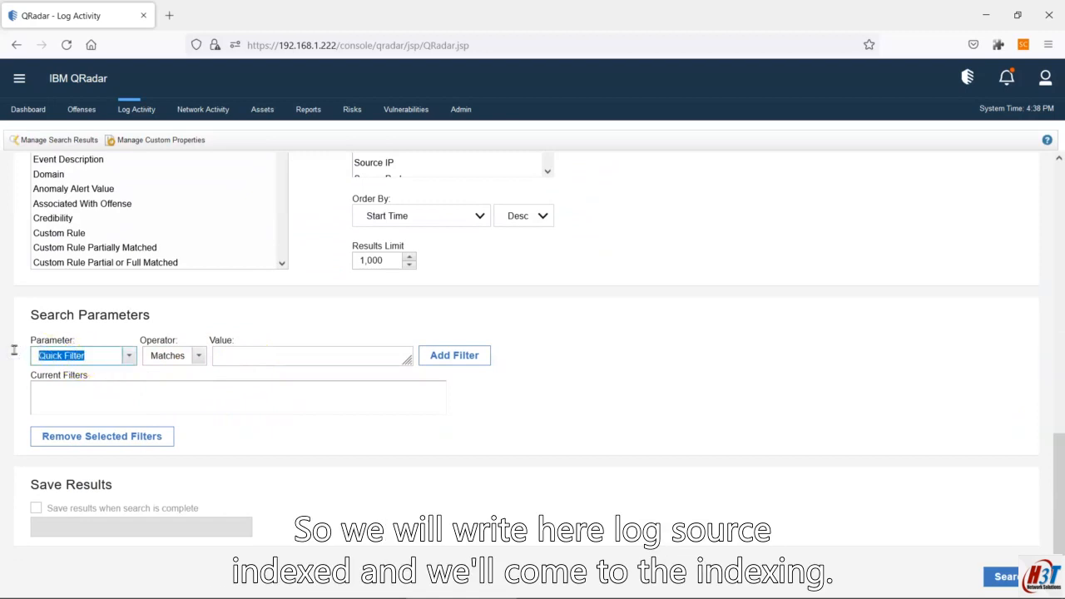
type("log so")
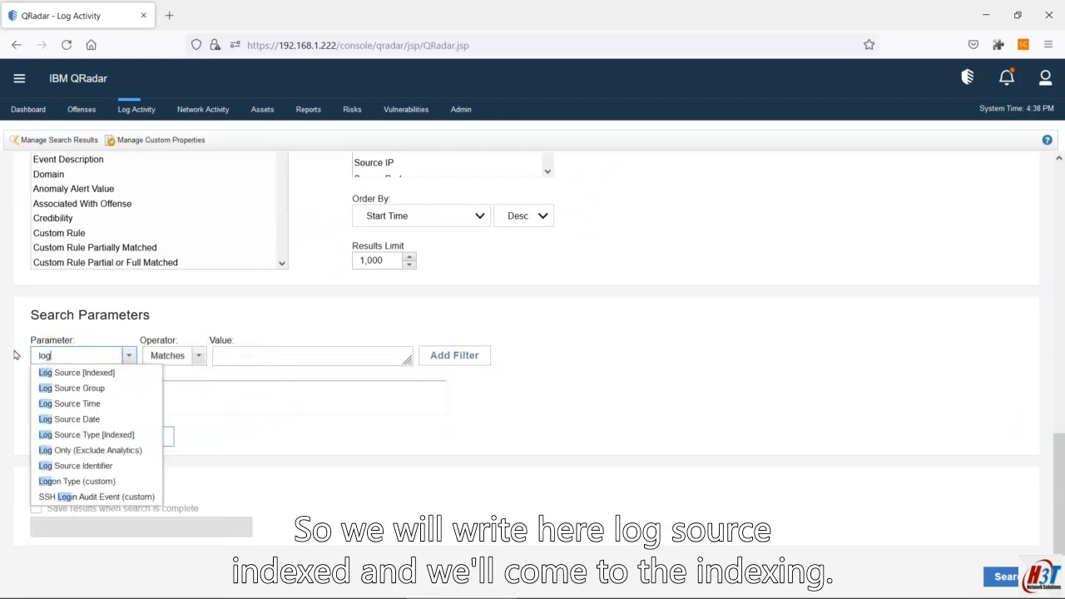
left_click(118, 374)
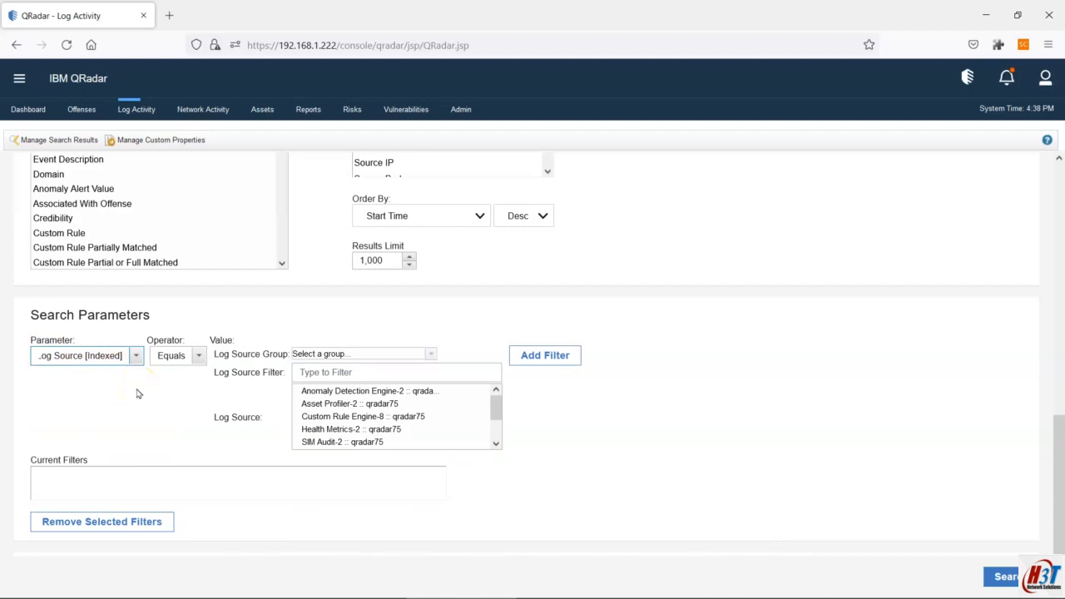
left_click(173, 356)
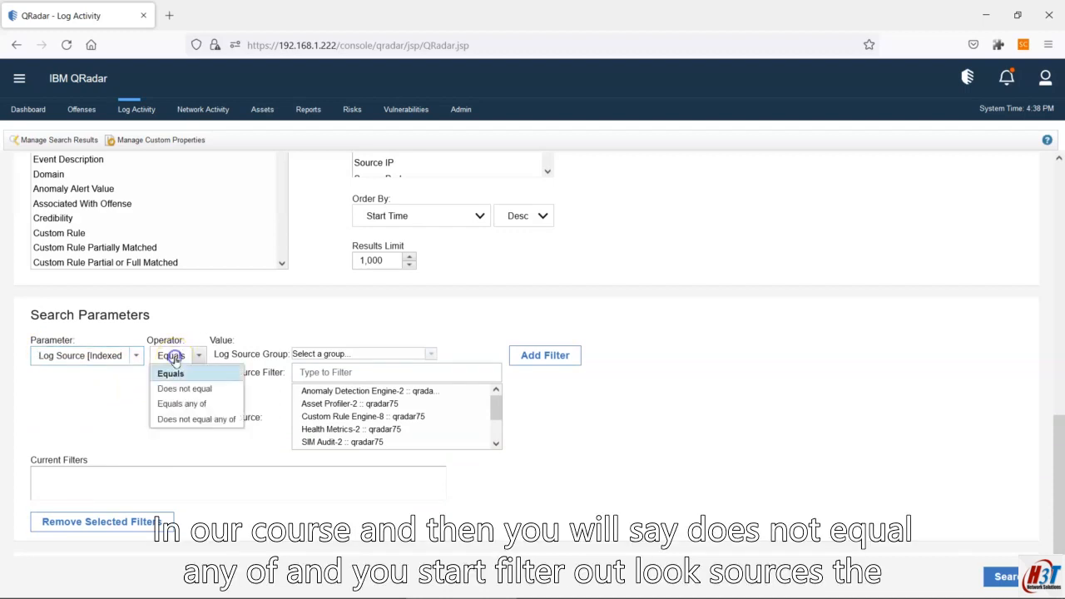
left_click(223, 421)
left_click(223, 421)
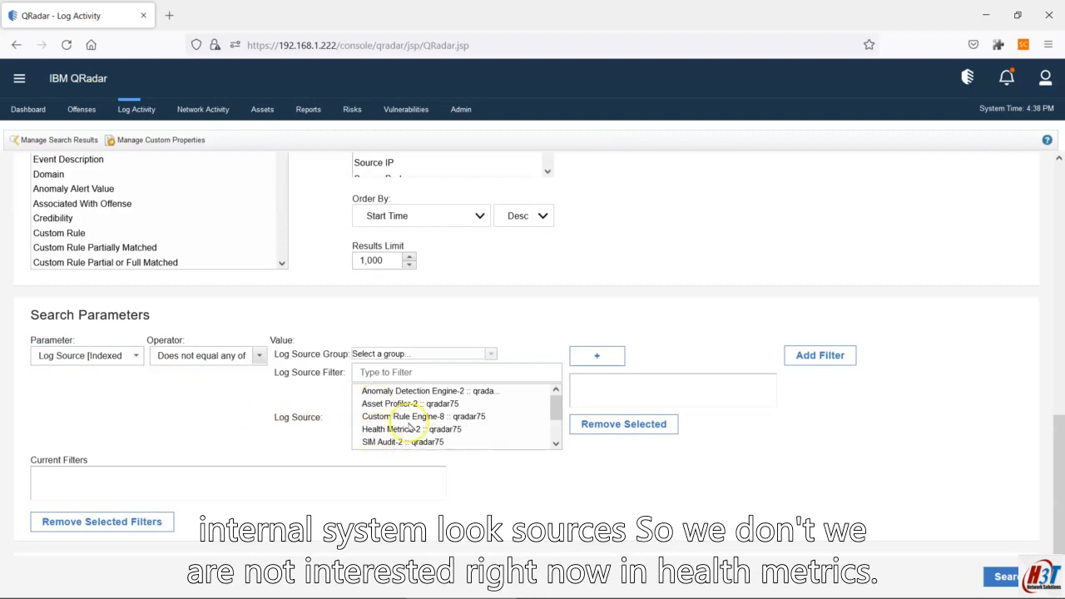
- Add a filter excluding the Health Metrics-2, SIM Audit-2 and System Notification-2 log sources, and run the search
scroll(413, 422, "up", 1)
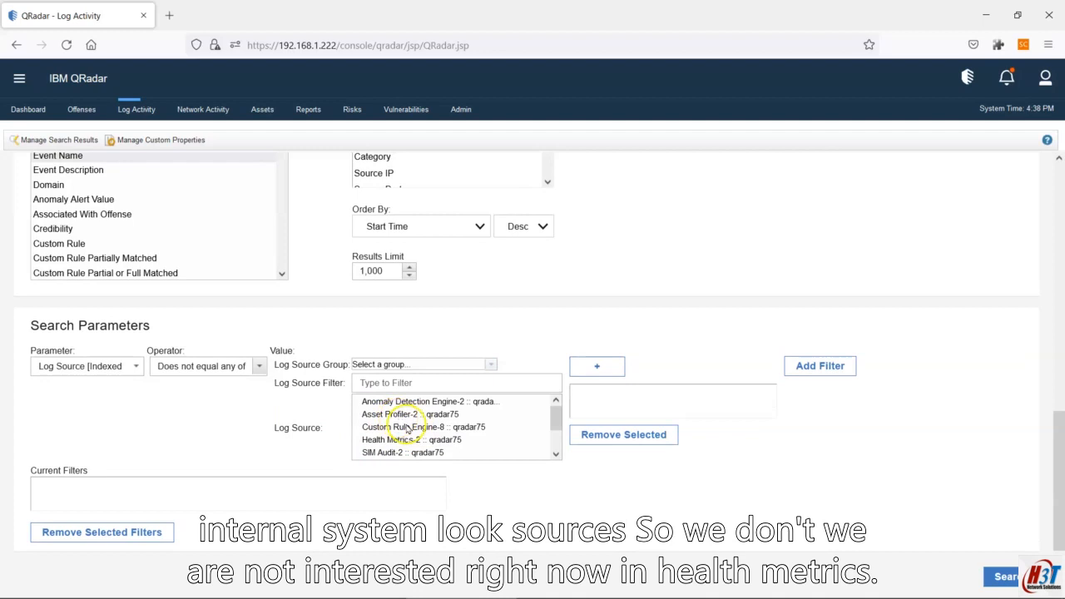
left_click(398, 439)
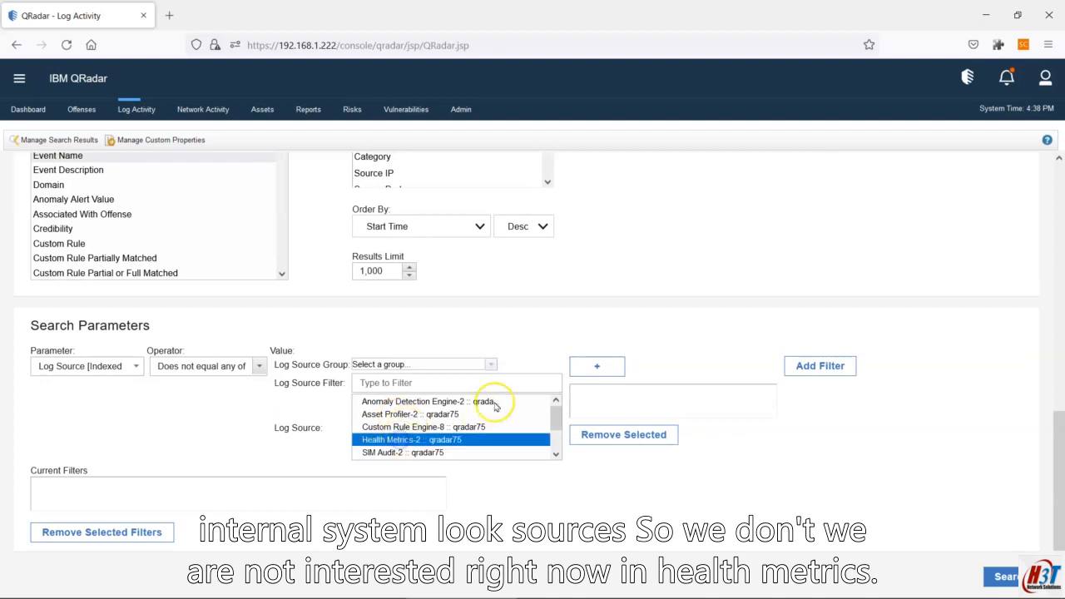
left_click(570, 373)
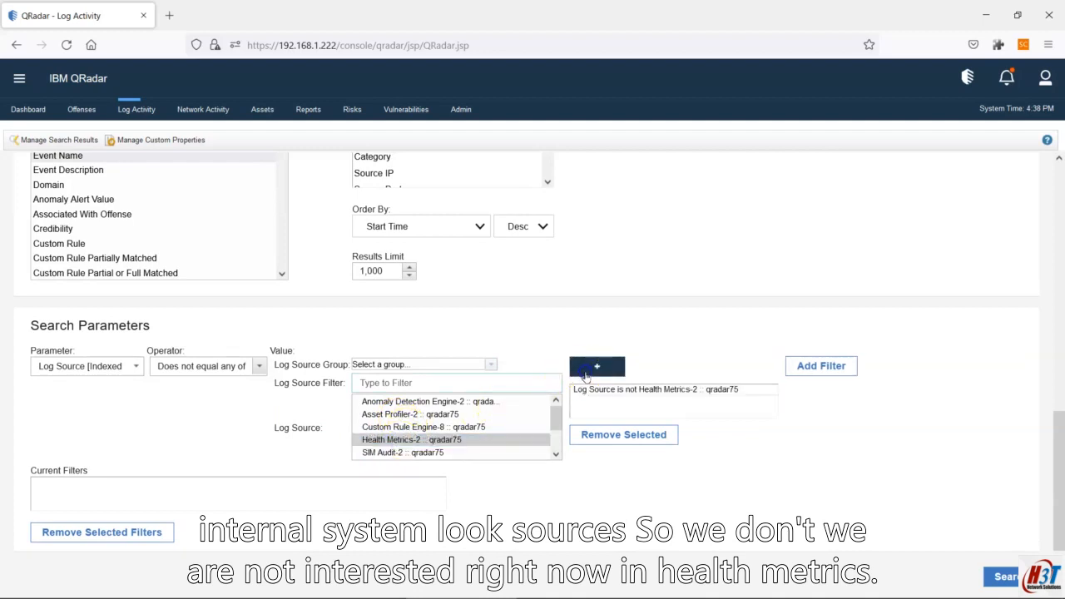
left_click(556, 453)
left_click(556, 453)
left_click(391, 426)
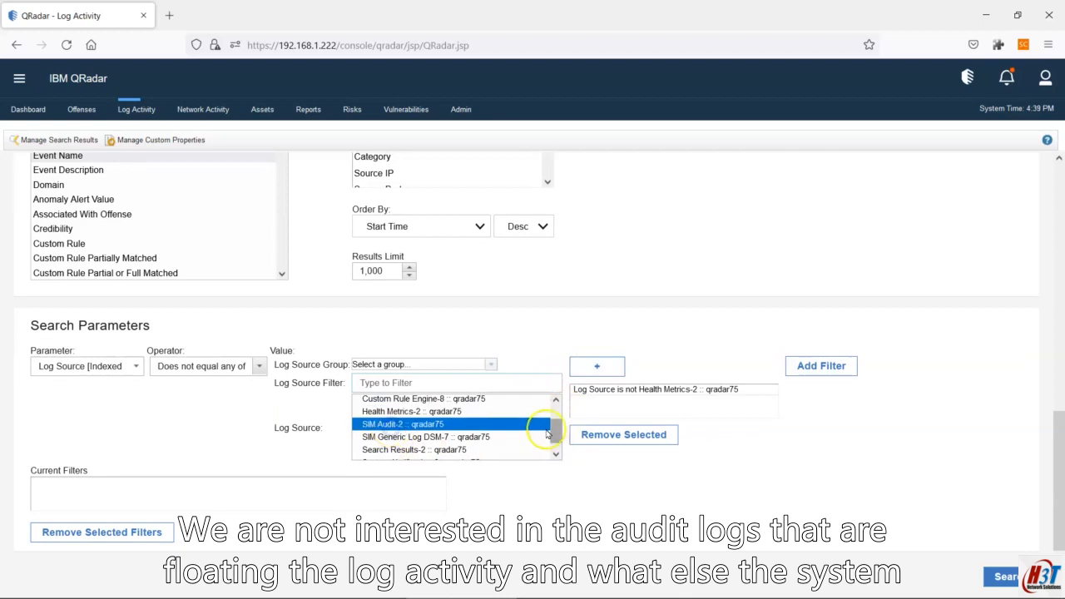
left_click(589, 372)
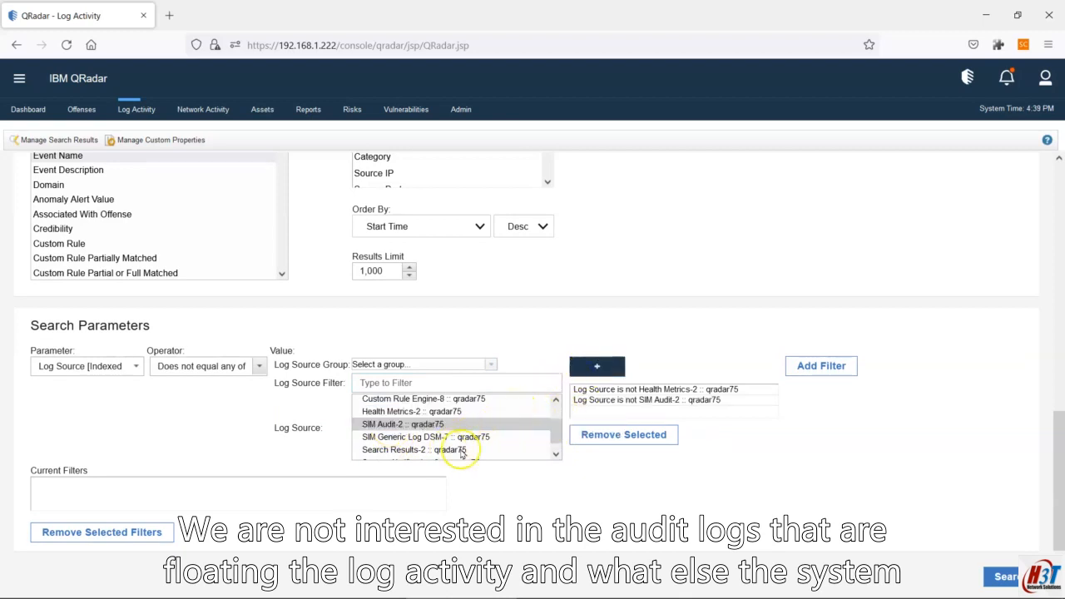
left_click(555, 456)
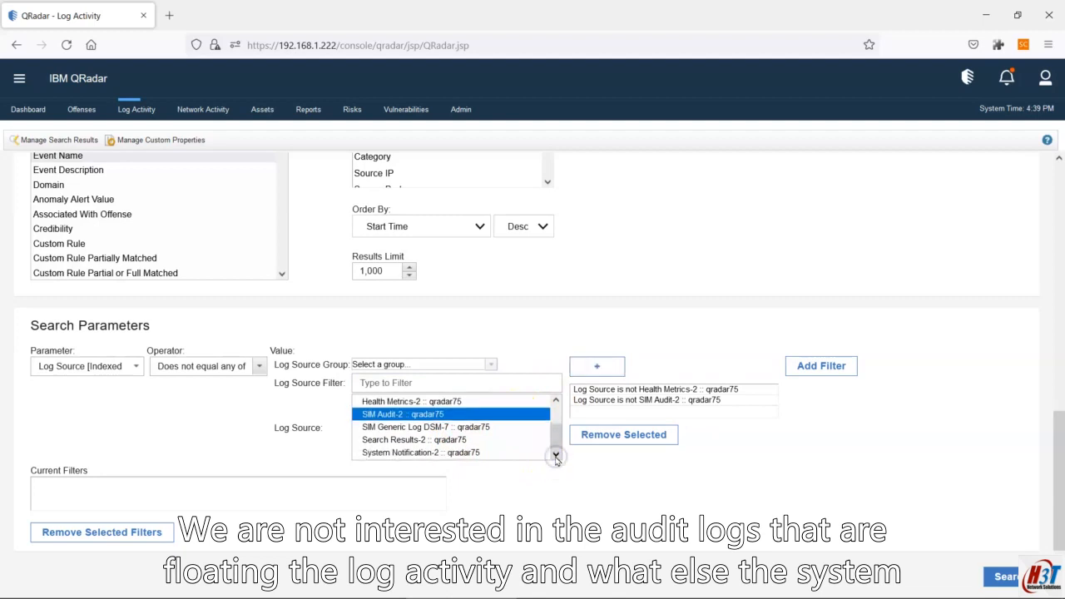
left_click(491, 451)
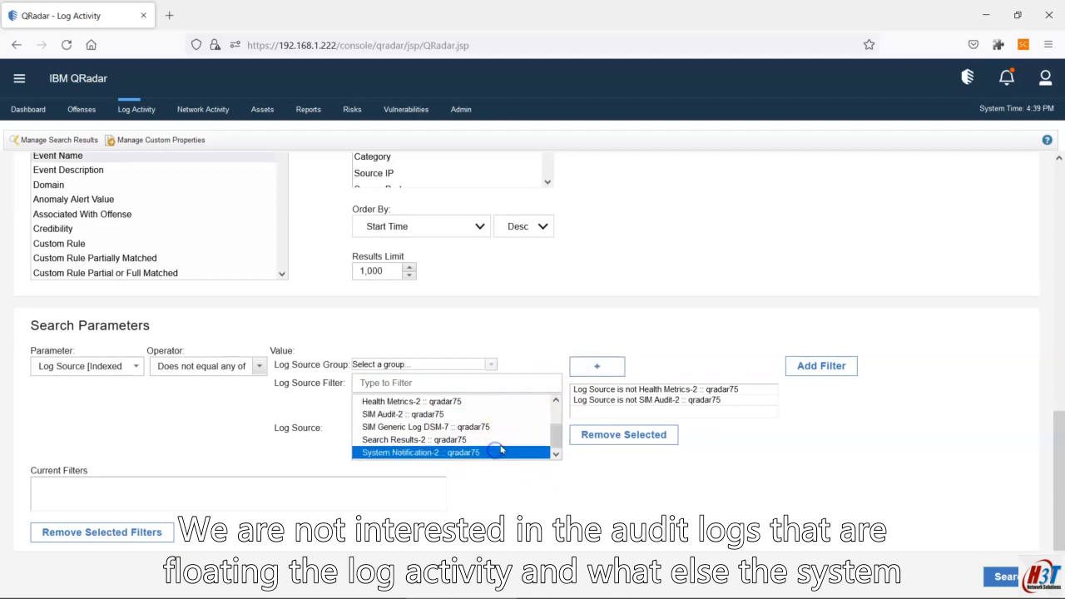
left_click(583, 370)
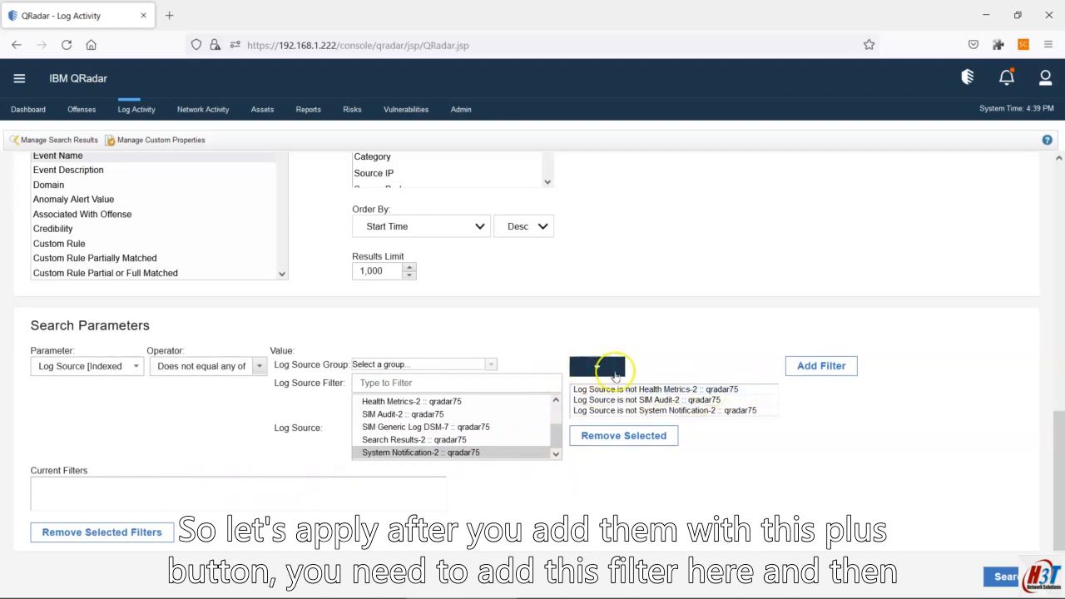
left_click(818, 365)
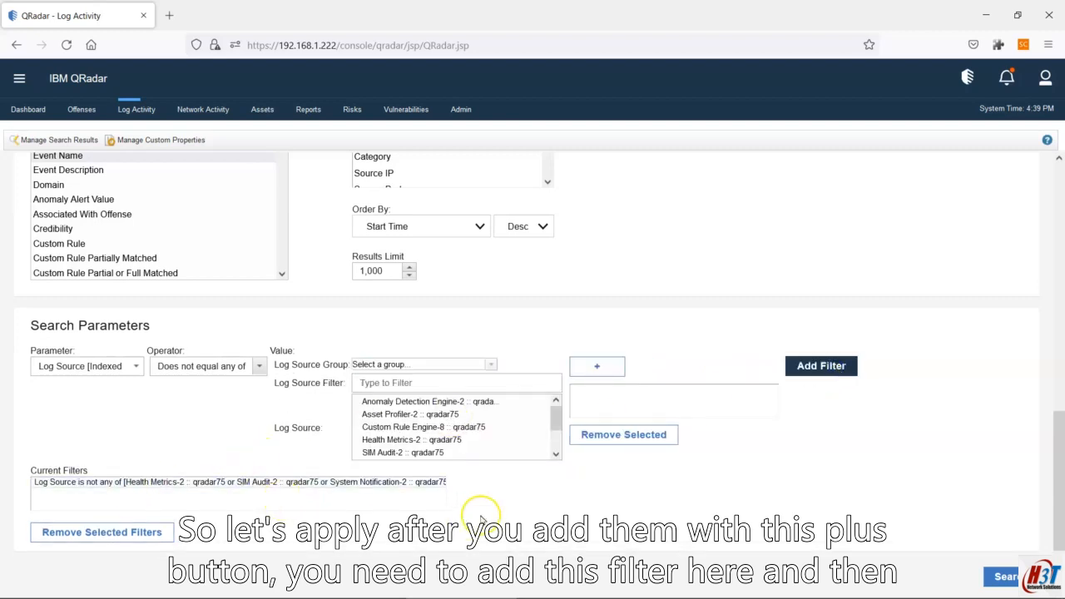
left_click(1005, 576)
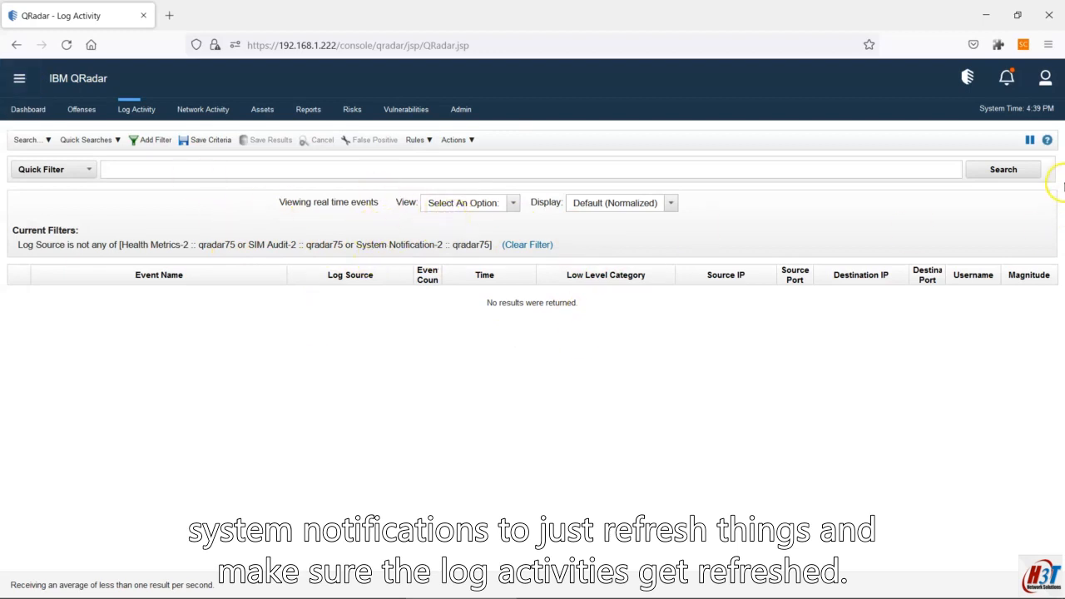
- Pause and resume the live event display, and set the Log Activity view to Real Time (streaming)
left_click(1030, 142)
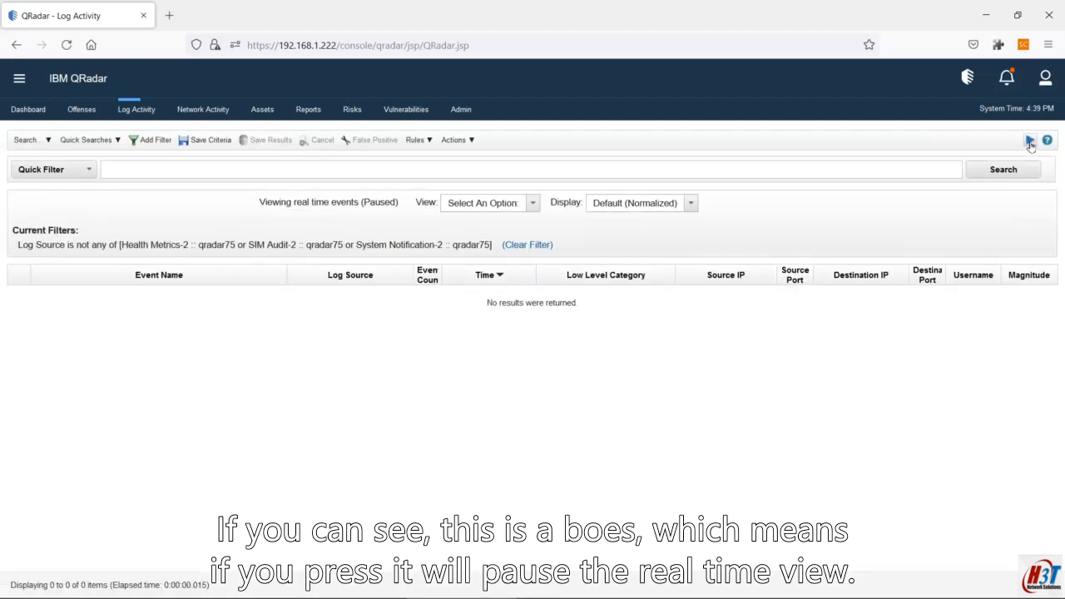
left_click(1030, 142)
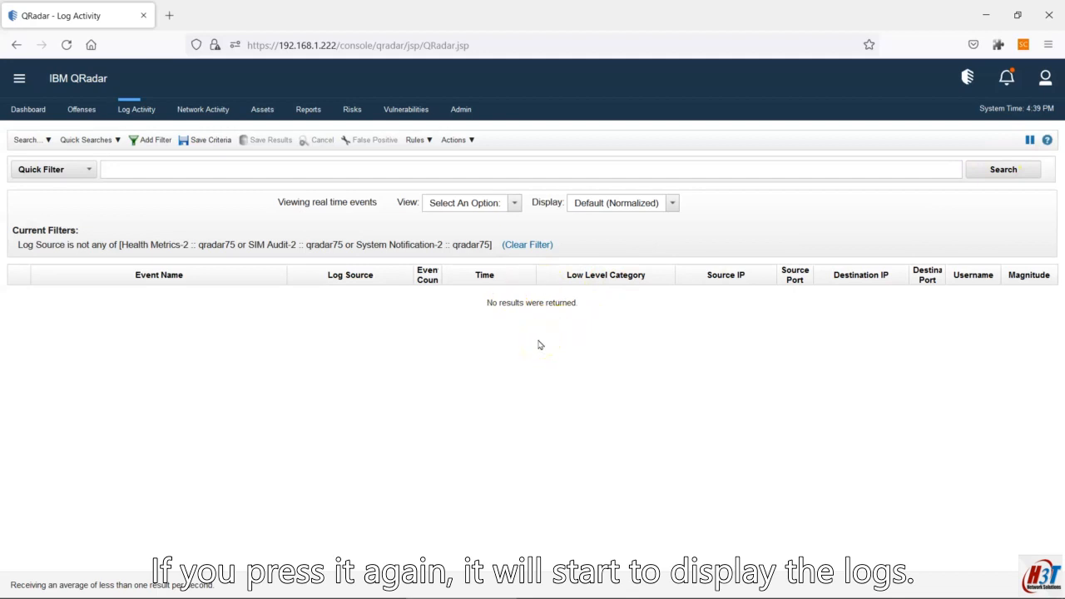
left_click(479, 206)
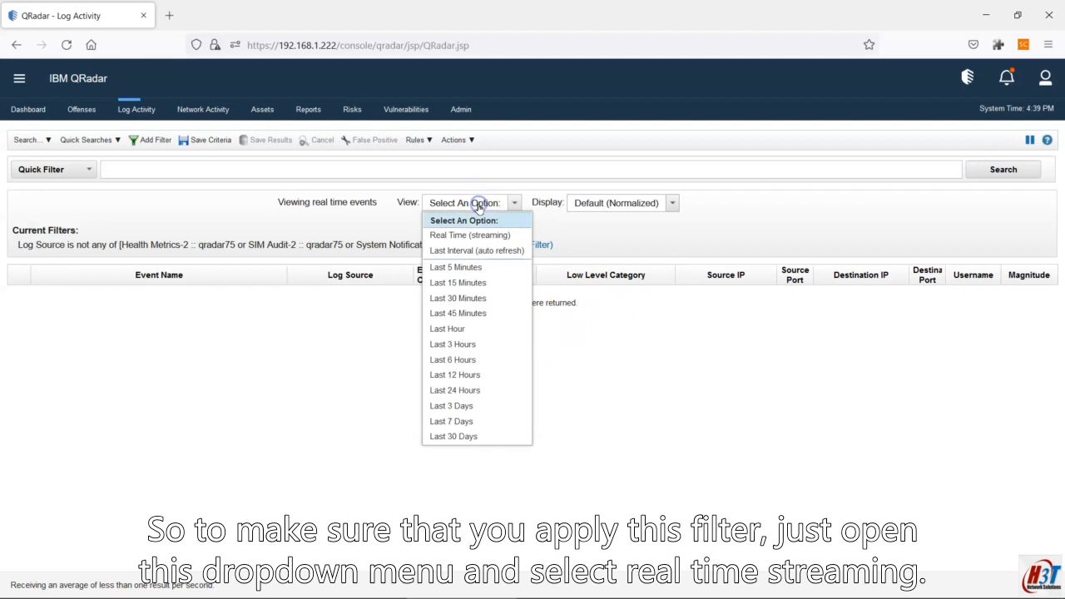
left_click(479, 238)
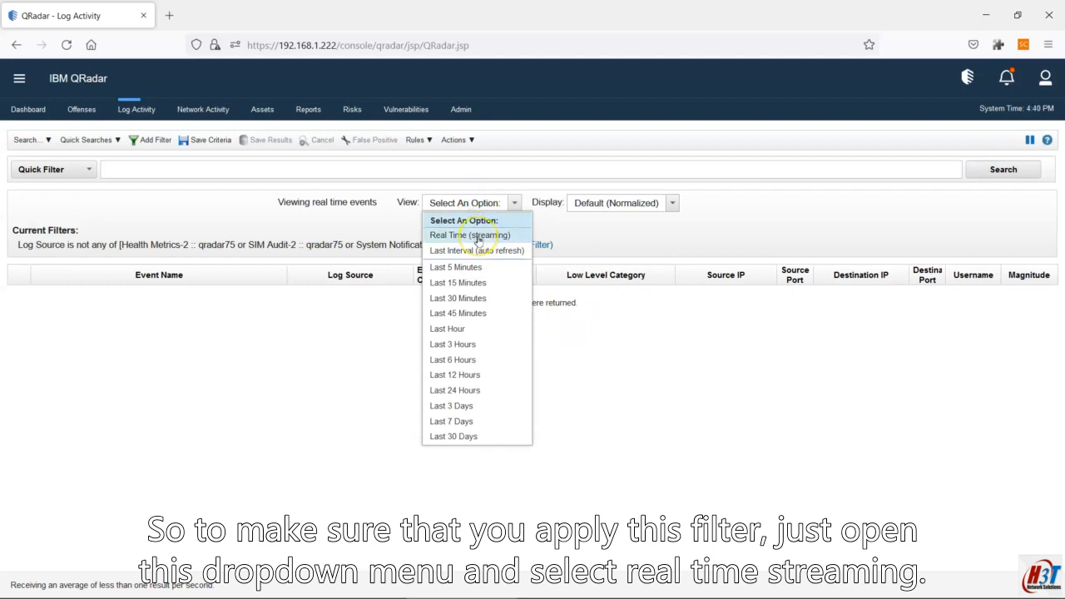
left_click(441, 205)
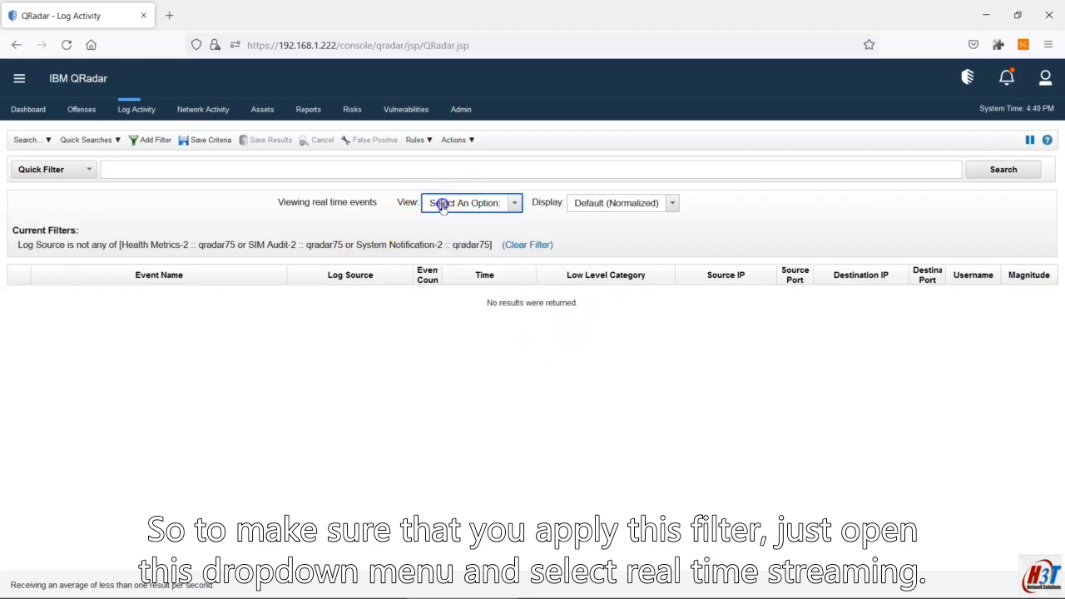
left_click(459, 206)
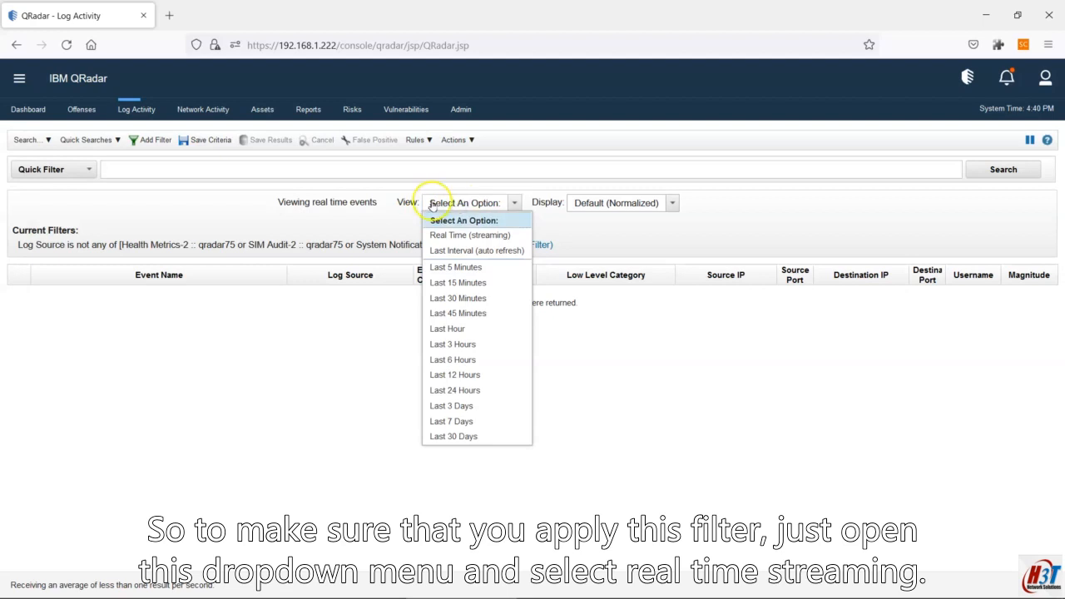
left_click(453, 238)
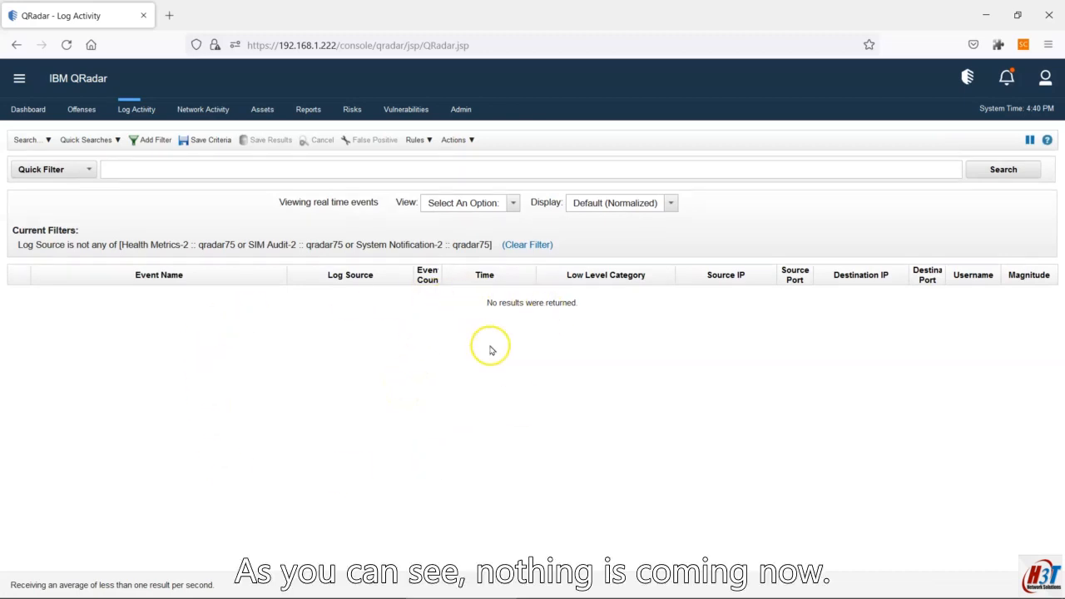
- Rerun the last echo-to-nc command in the SSH session and check Log Activity in QRadar for the incoming event
left_click(681, 556)
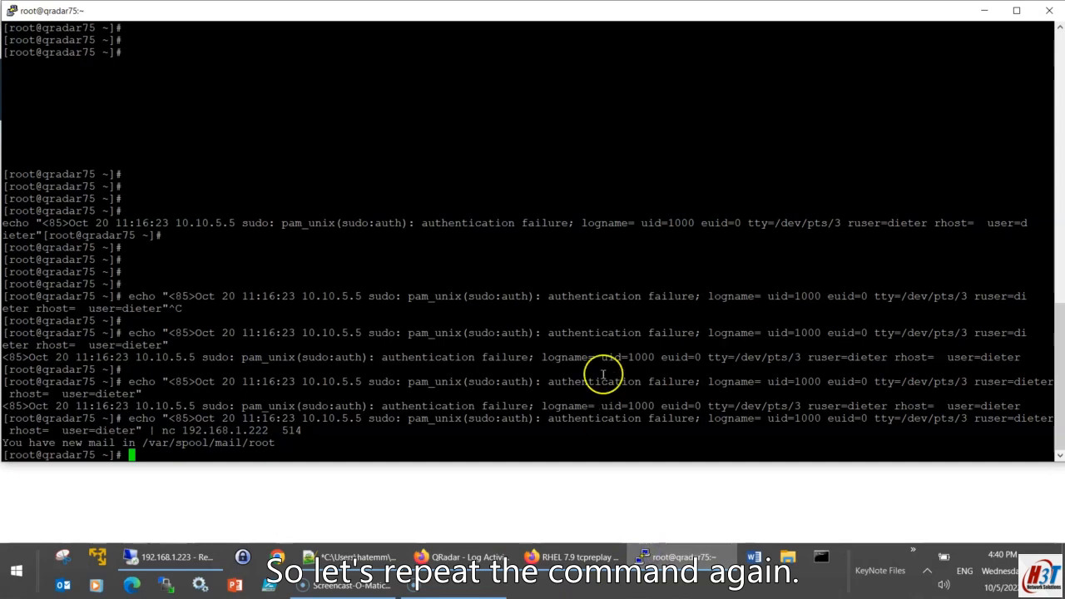
key("Up")
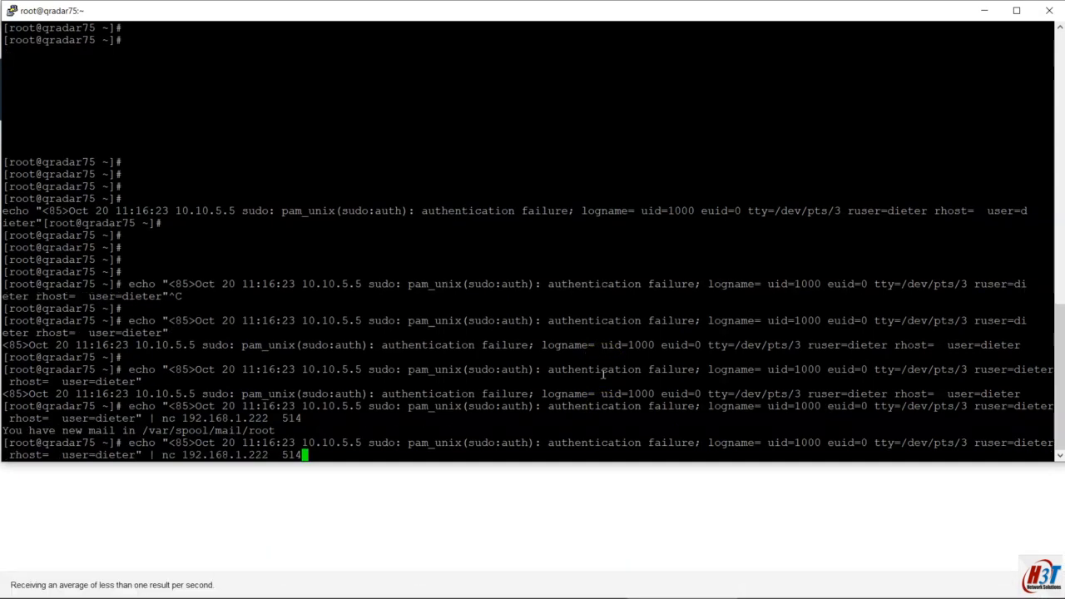
key("Return")
left_click(421, 492)
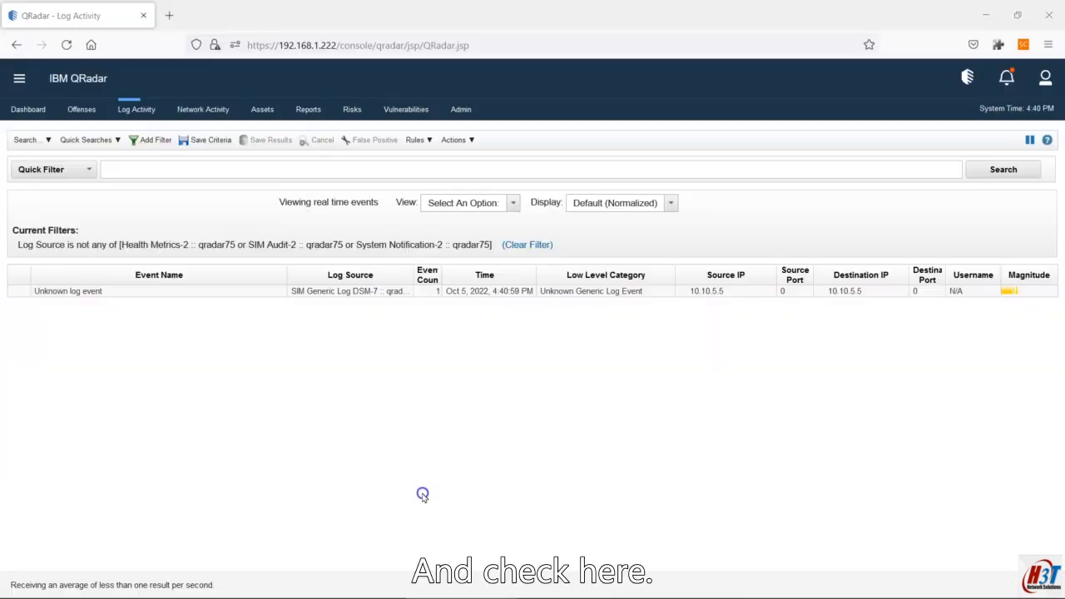
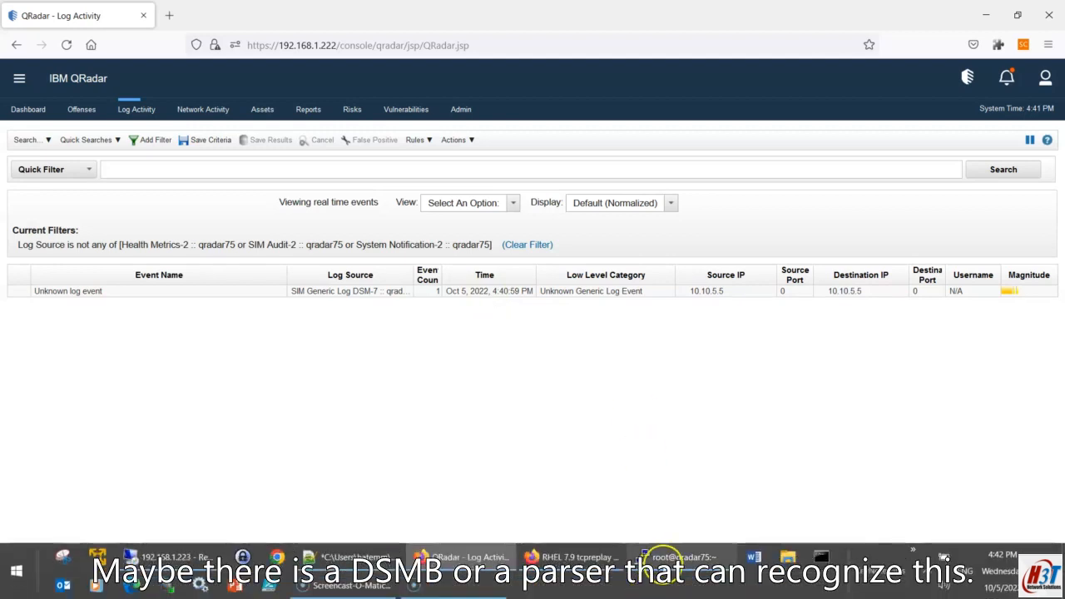
- In cli.txt in Notepad++, set the Example1 loop range to {1..30}
left_click(661, 580)
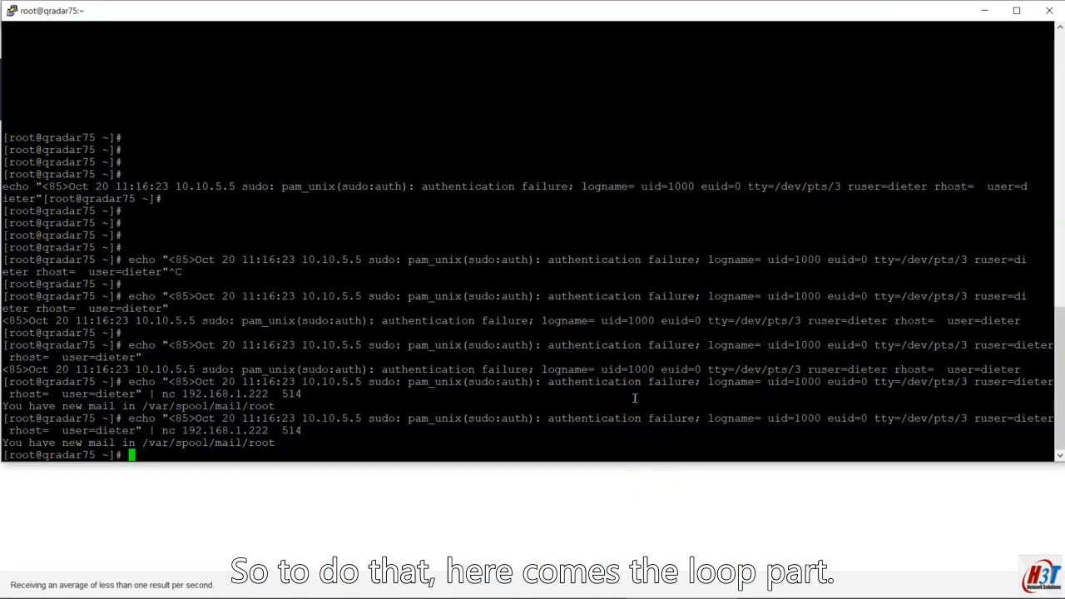
left_click(416, 586)
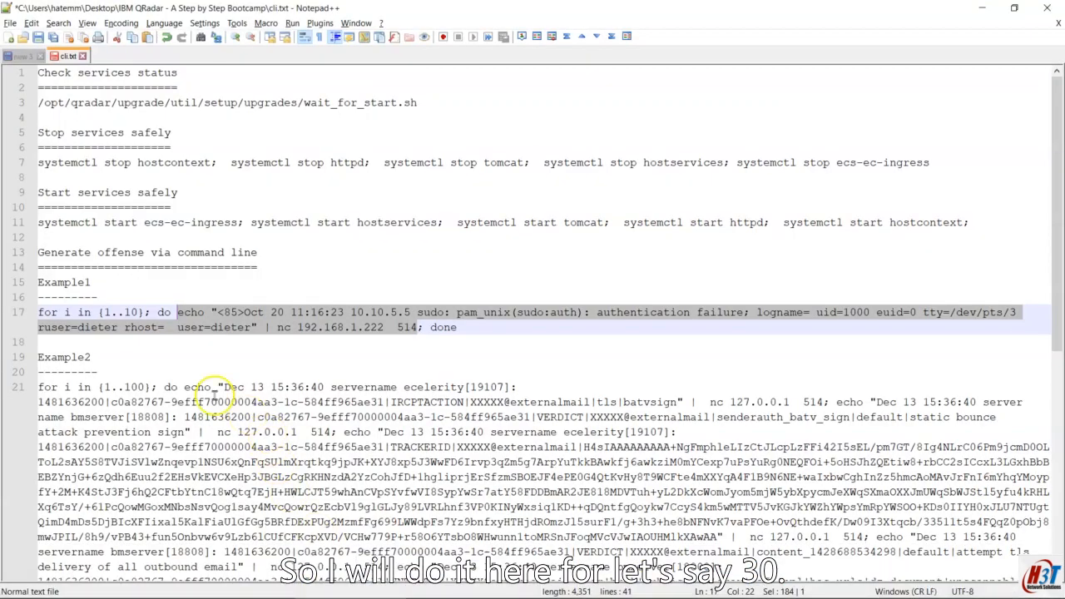
left_click(139, 312)
key("BackSpace")
key("BackSpace")
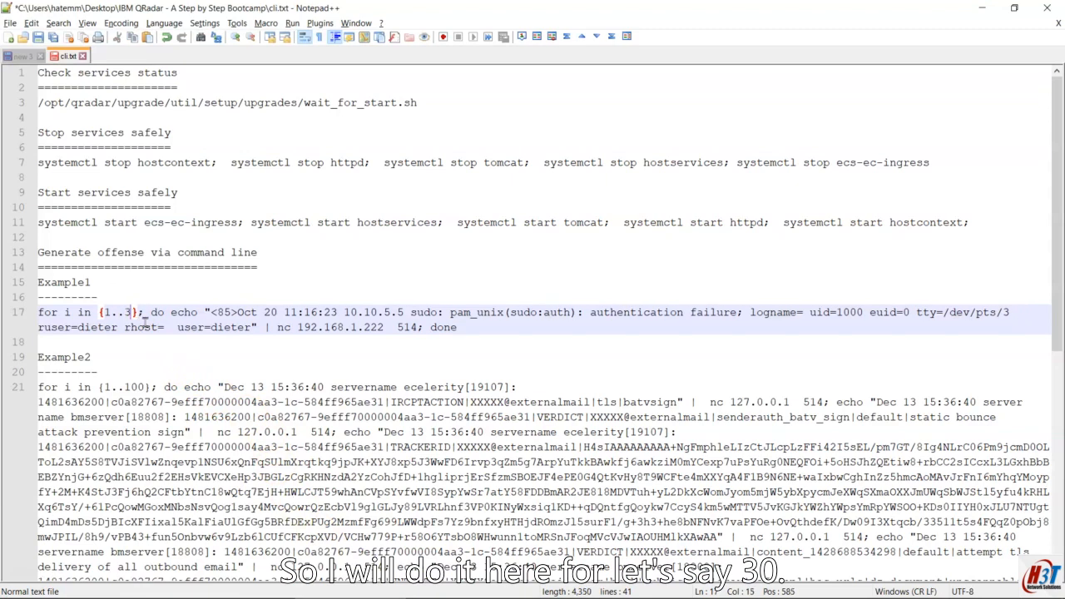
type("30")
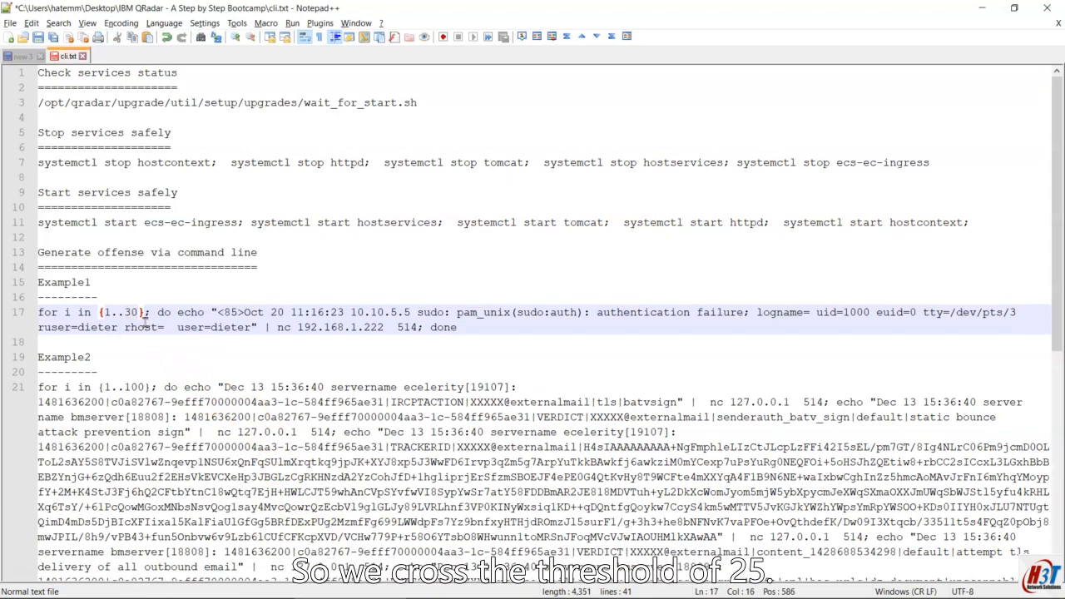
- Copy the complete Example1 for loop from cli.txt and run it in the root@qradar75 SSH session
left_click_drag(460, 327, 22, 321)
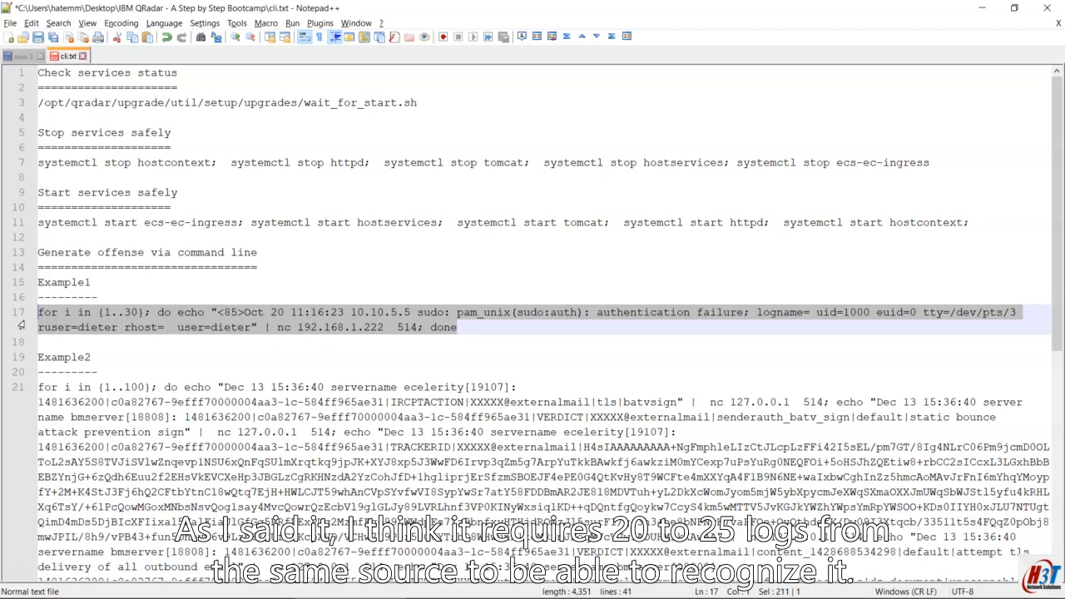
key("alt+Tab")
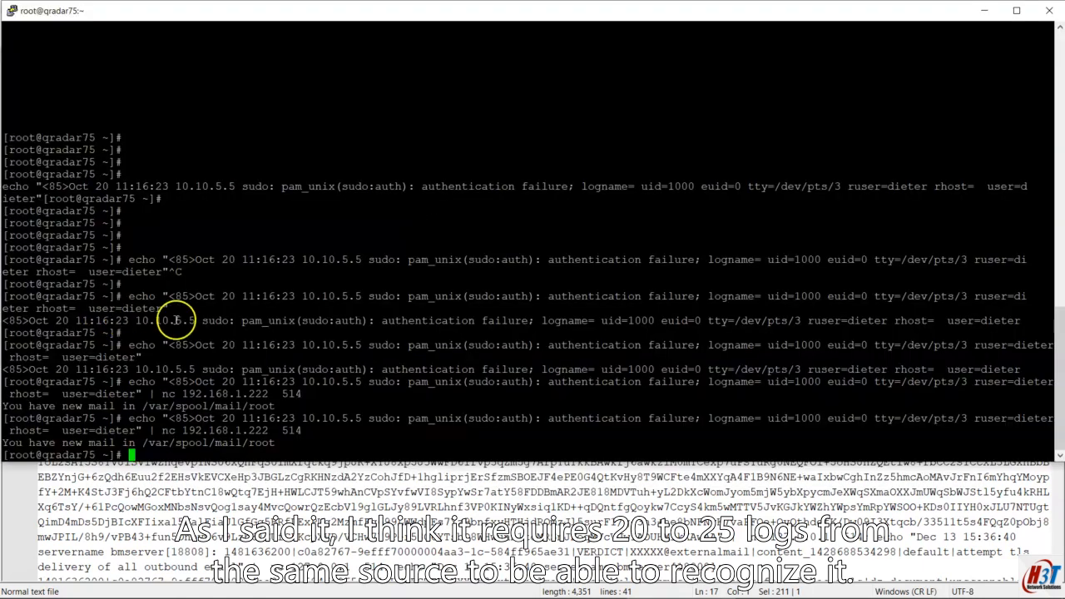
key("alt+Tab")
key("alt+Tab")
right_click(248, 313)
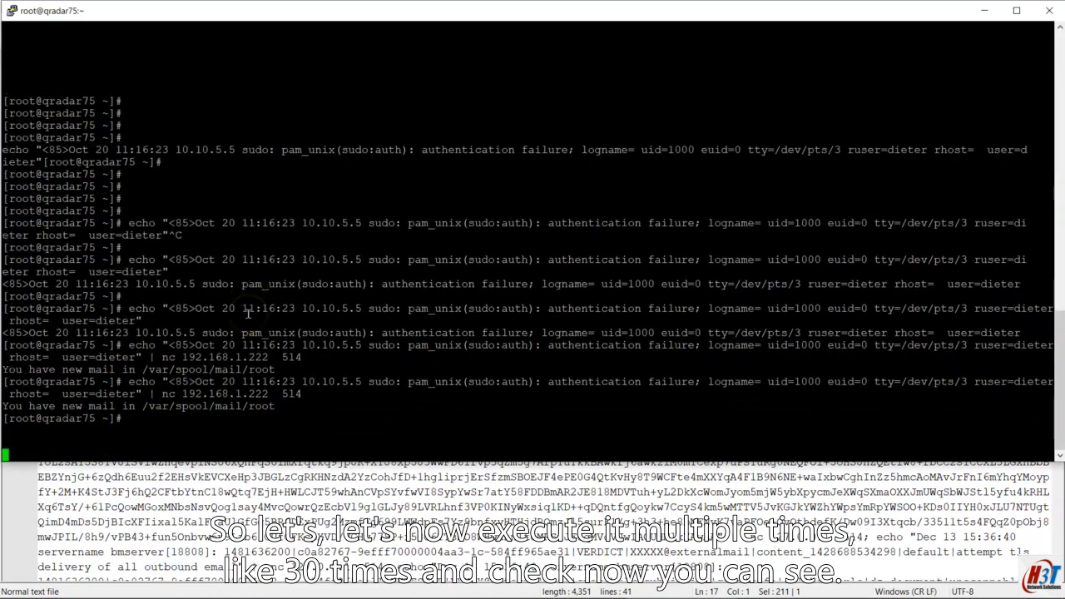
right_click(246, 313)
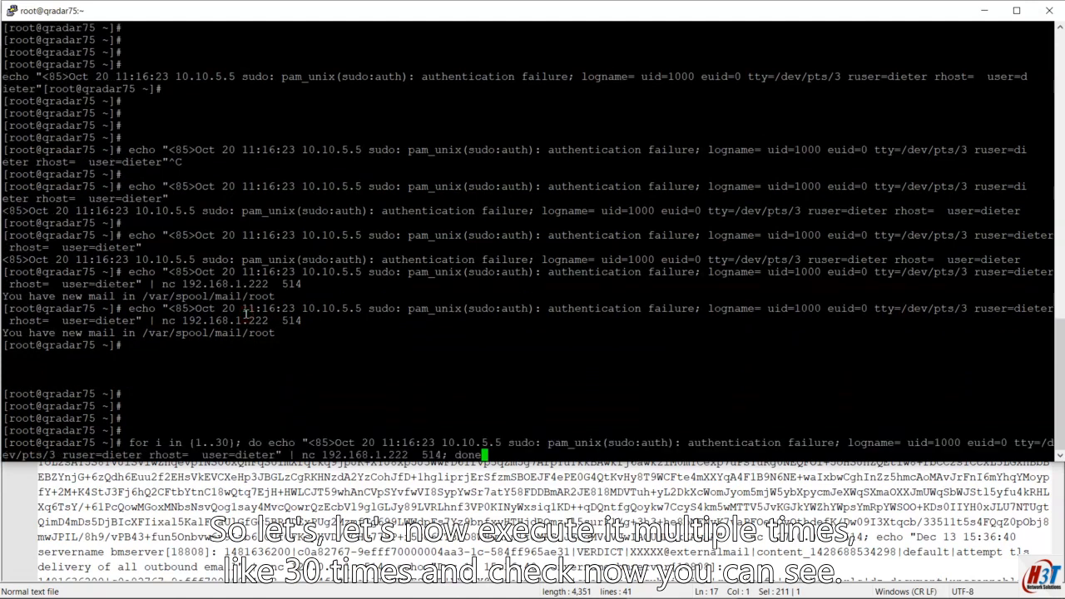
key("Return")
- Switch to QRadar and examine the names and log sources of the loop's events in Log Activity
key("alt+Tab")
key("alt+Tab")
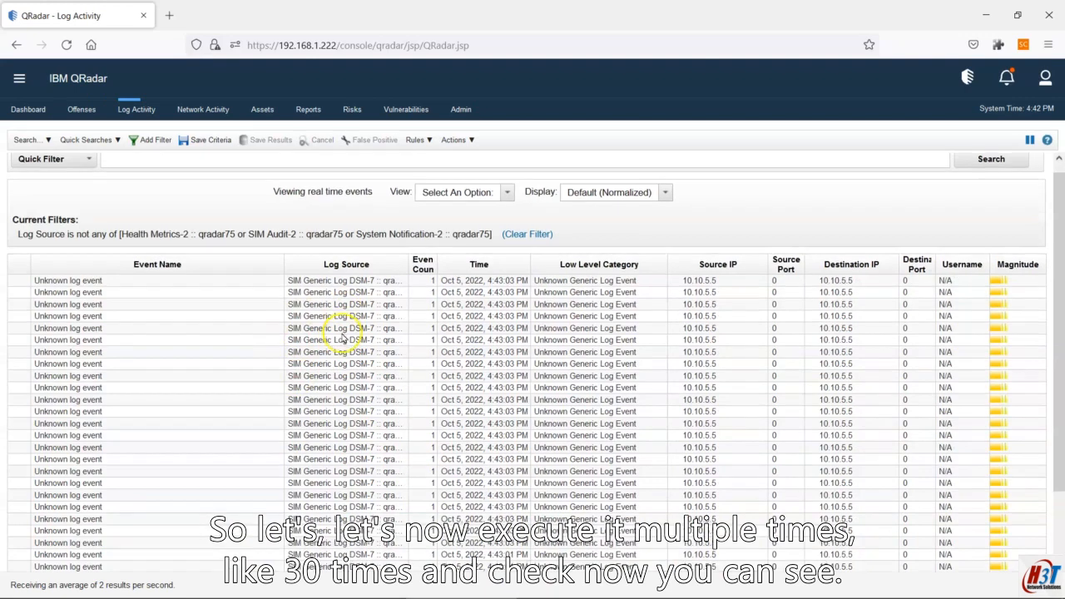
scroll(333, 333, "down", 2)
scroll(344, 469, "up", 1)
scroll(343, 469, "up", 1)
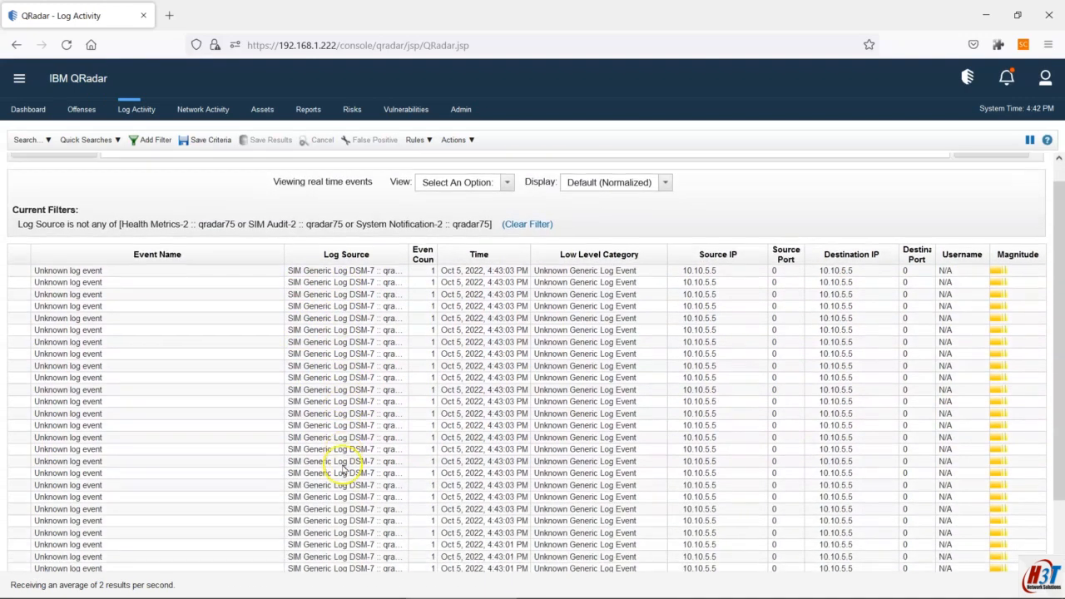
scroll(342, 466, "down", 2)
scroll(342, 466, "up", 1)
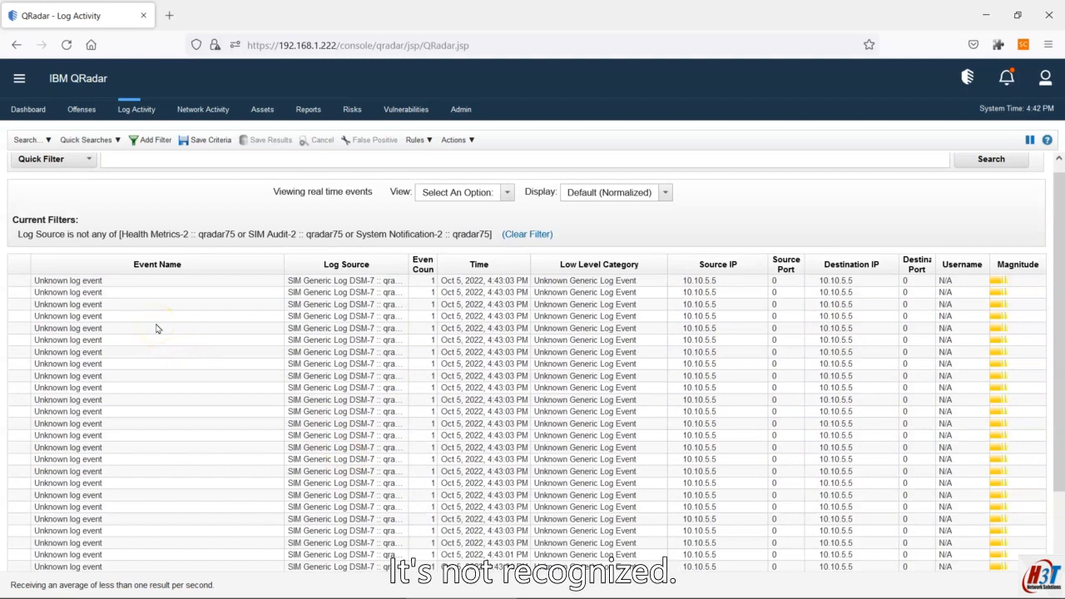
- Rerun the 30-iteration loop in the SSH session and return to Log Activity in QRadar
key("alt+Tab")
key("Return")
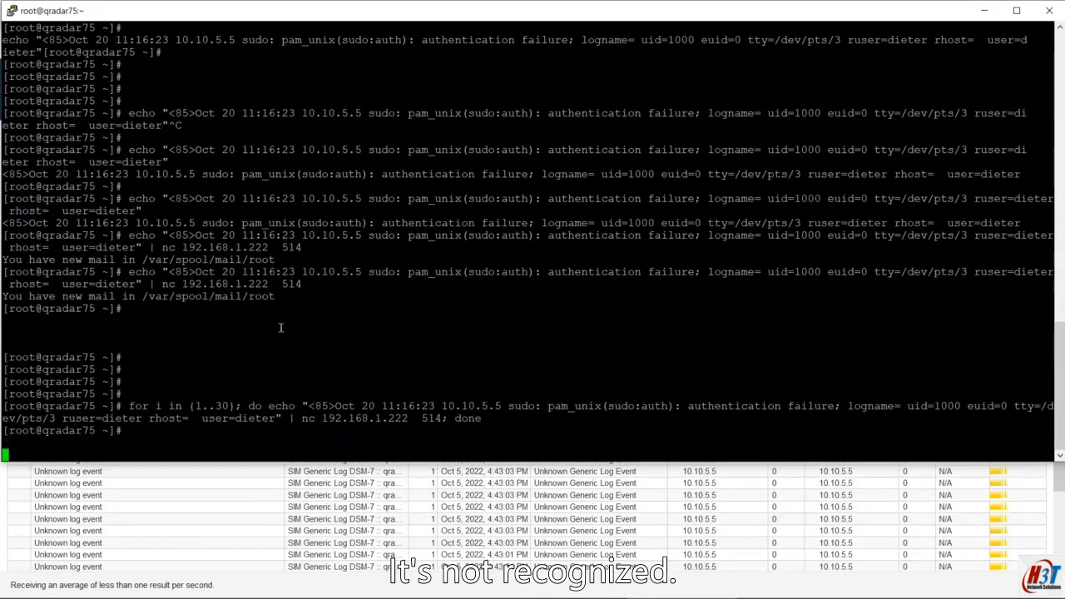
key("Up")
key("Return")
key("alt+Tab")
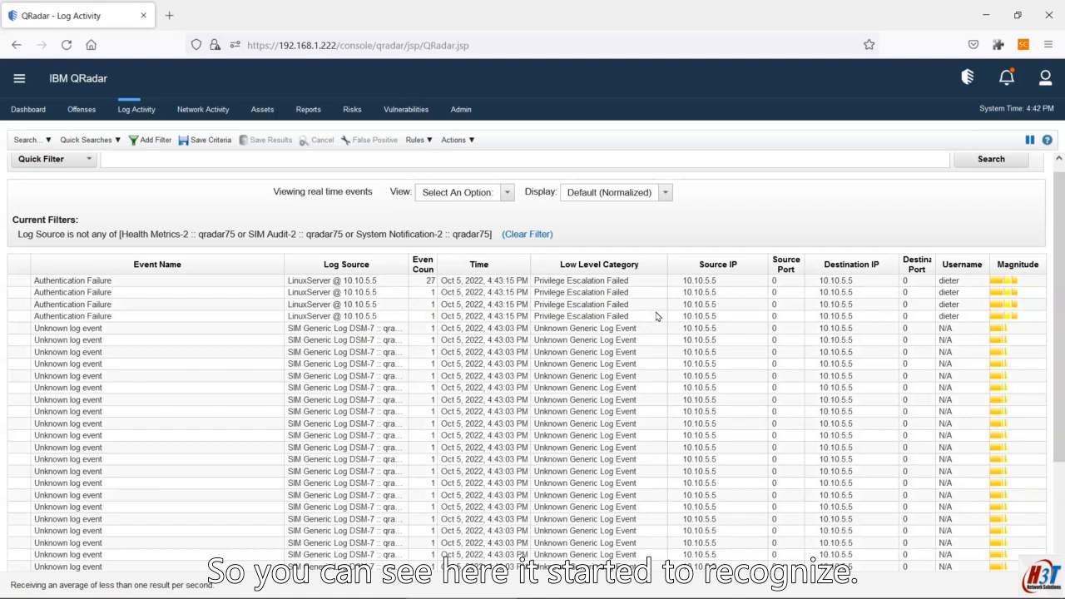
- Compare the user name and source IP 10.10.5.5 in the SSH command with the Log Source and Username columns in Log Activity
key("alt+Tab")
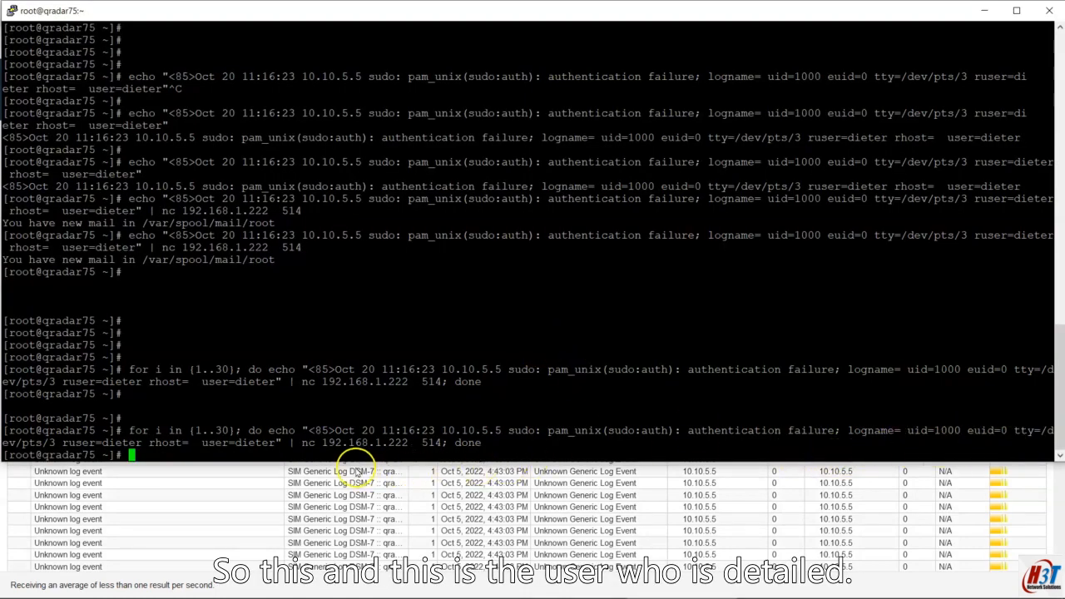
left_click_drag(236, 444, 281, 446)
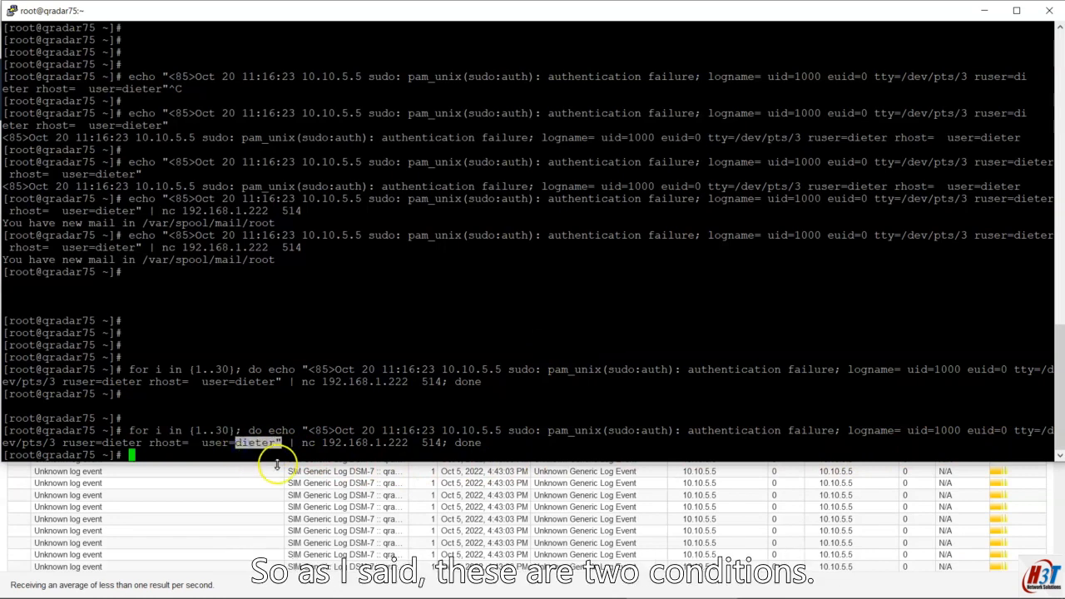
left_click(277, 466)
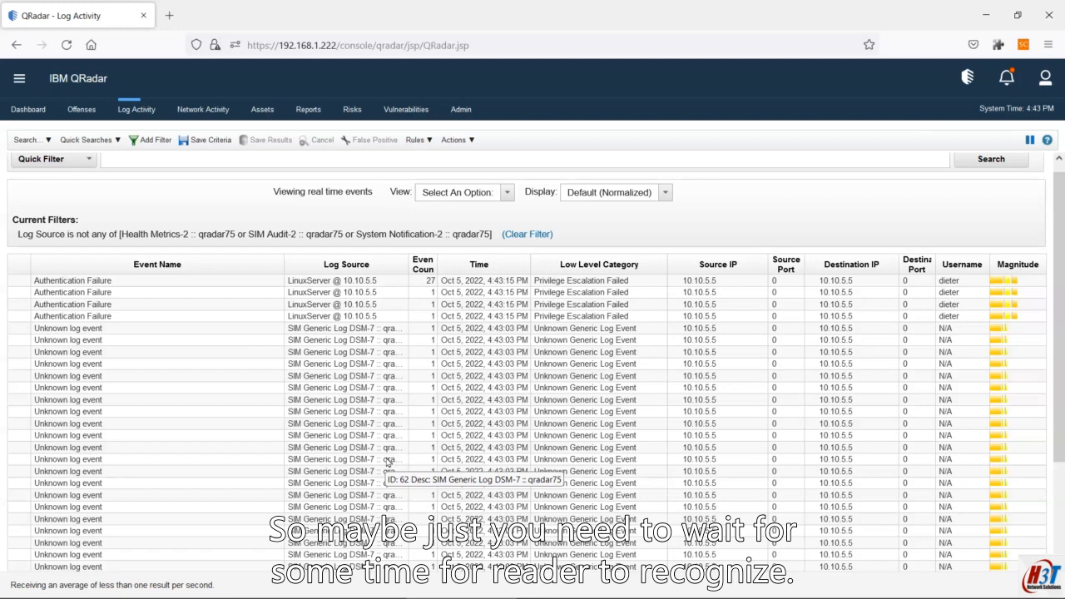
scroll(333, 429, "down", 3)
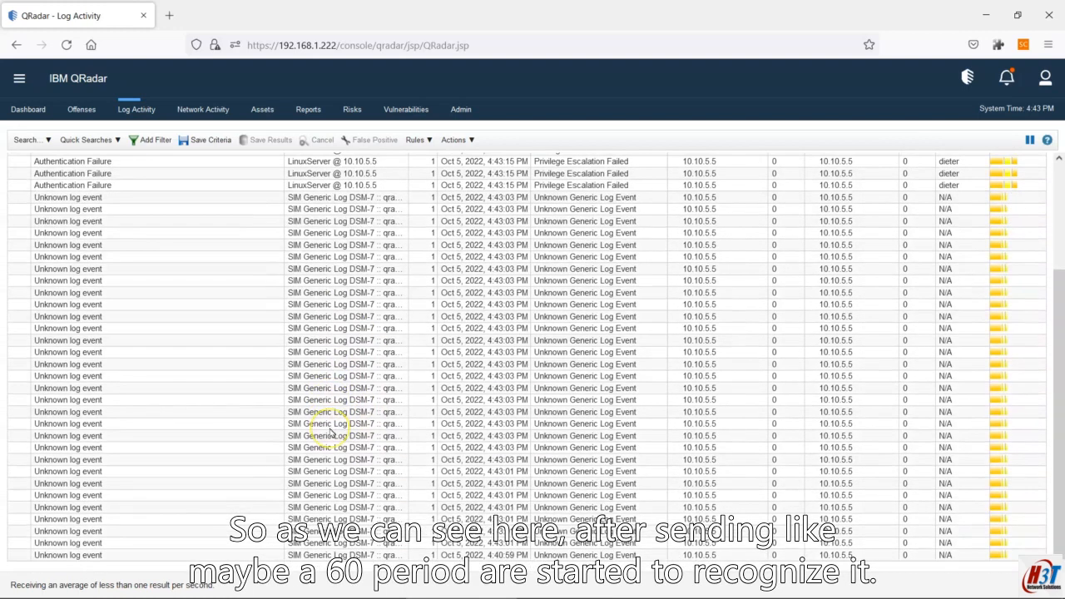
scroll(331, 433, "up", 3)
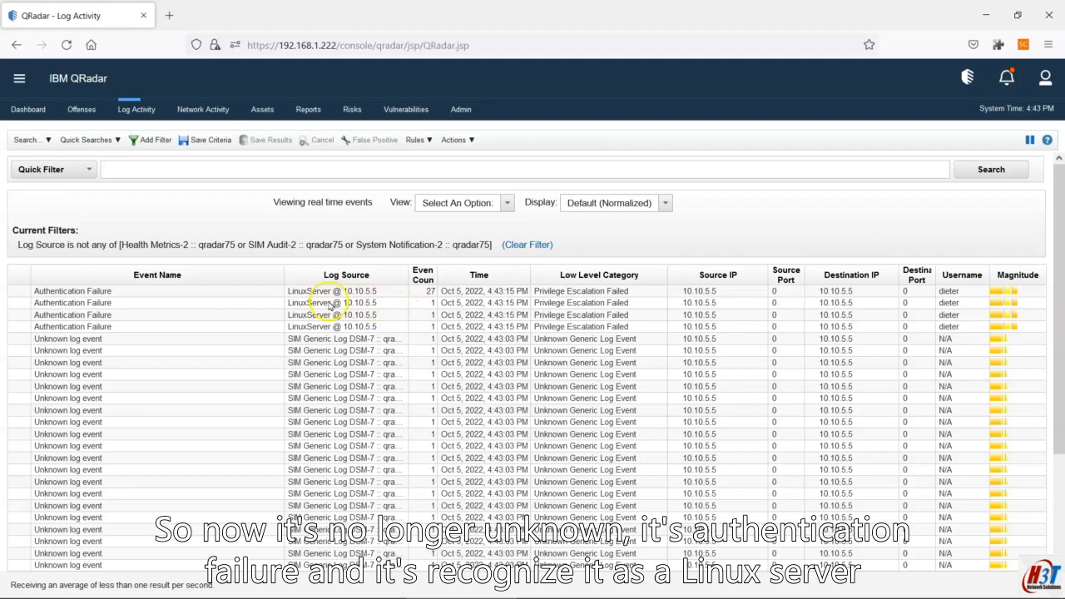
key("alt+Tab")
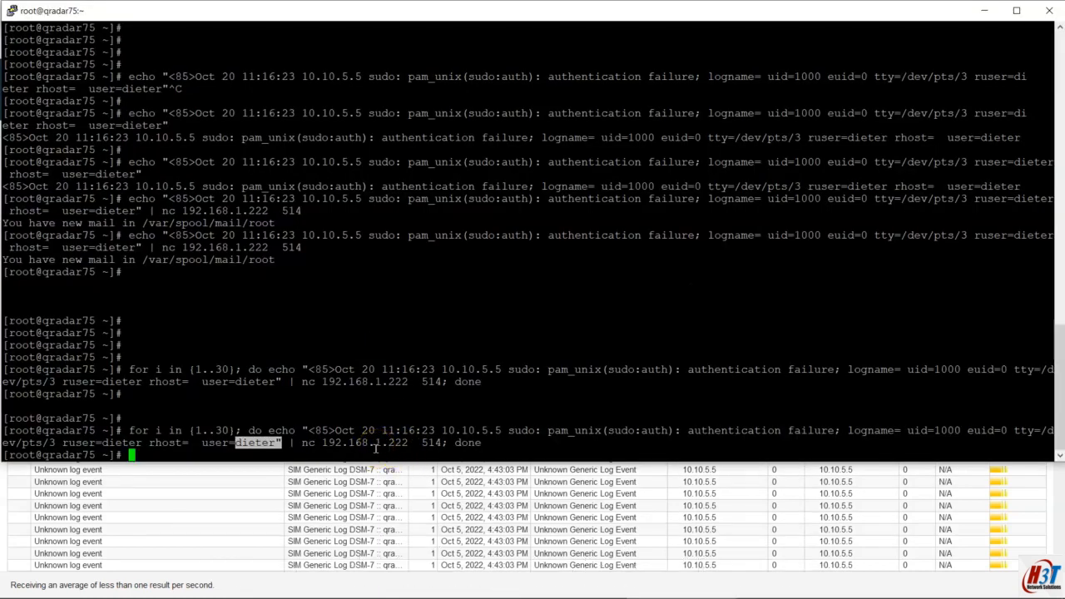
double_click(459, 430)
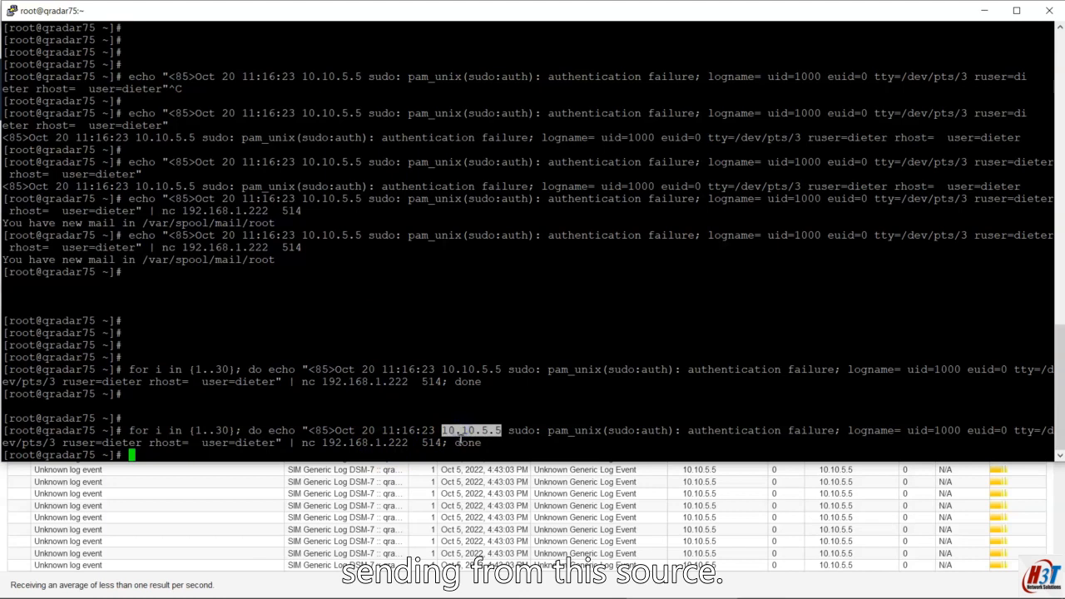
key("alt+Tab")
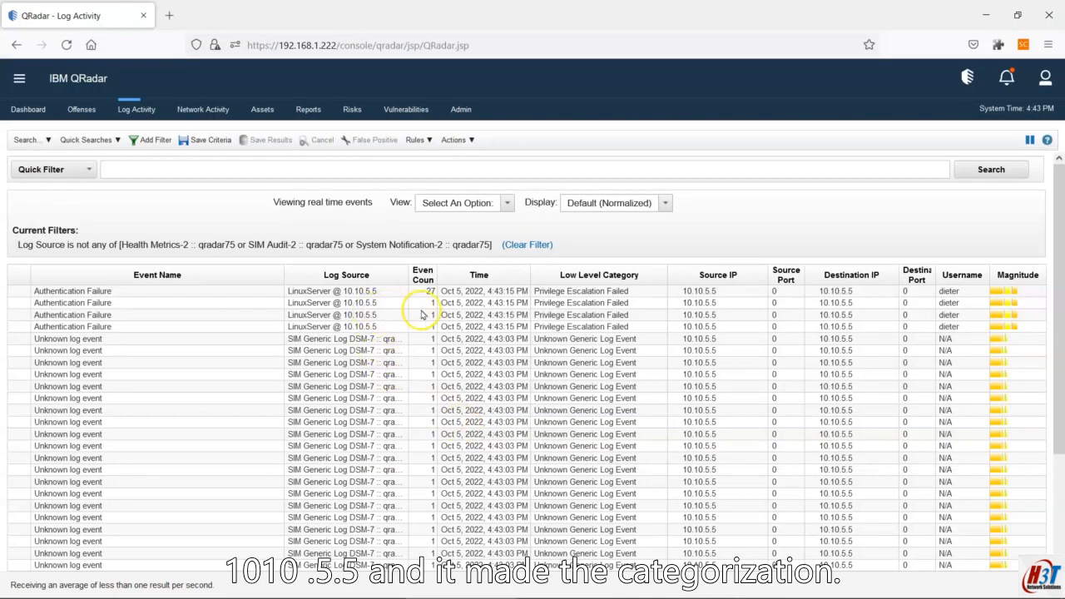
key("alt+Tab")
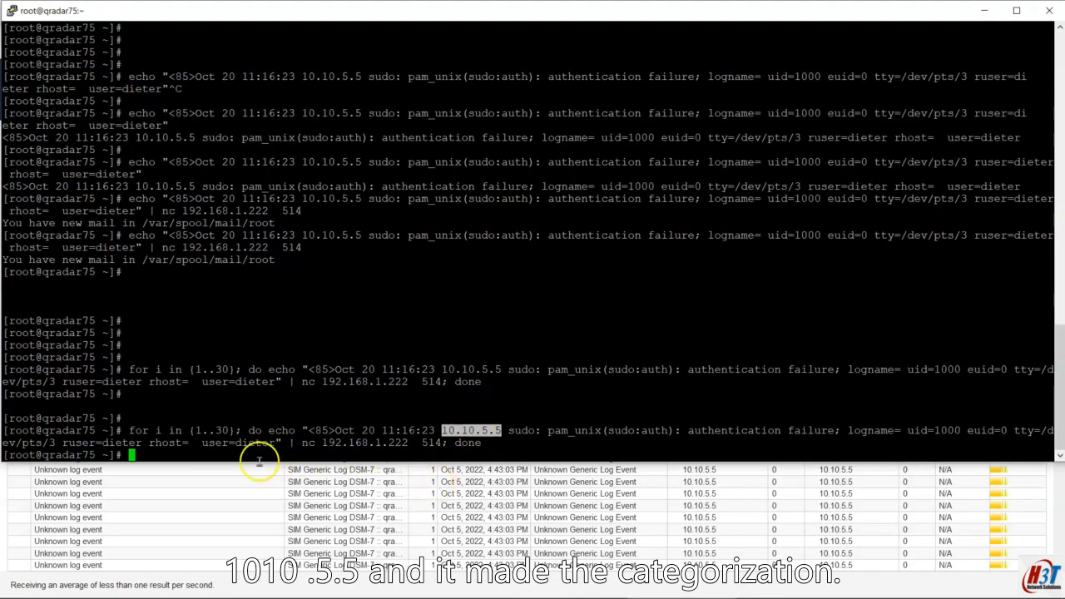
key("alt+Tab")
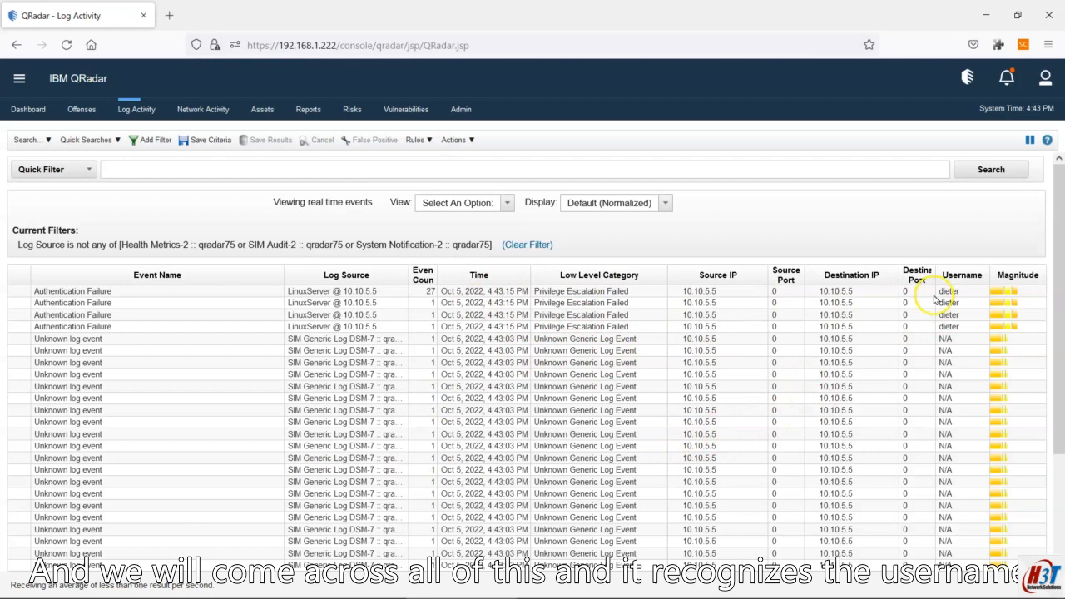
key("alt+Tab")
left_click(532, 427)
- Switch to cli.txt in Notepad++ and select the whole Example2 for loop with the range {1..100}
key("alt+Tab")
key("Tab")
scroll(296, 379, "down", 4)
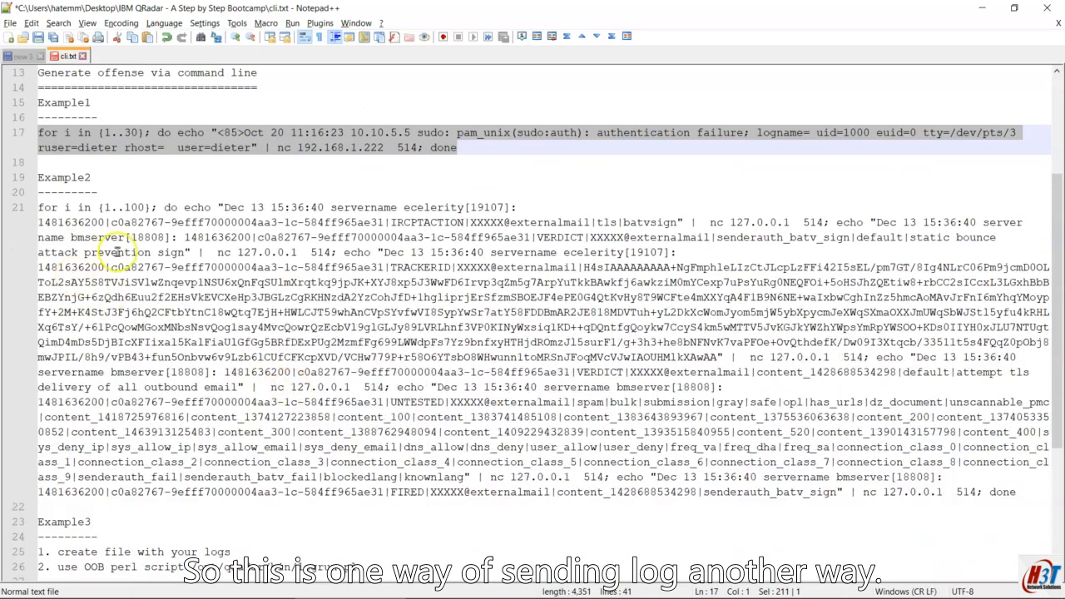
left_click(38, 207)
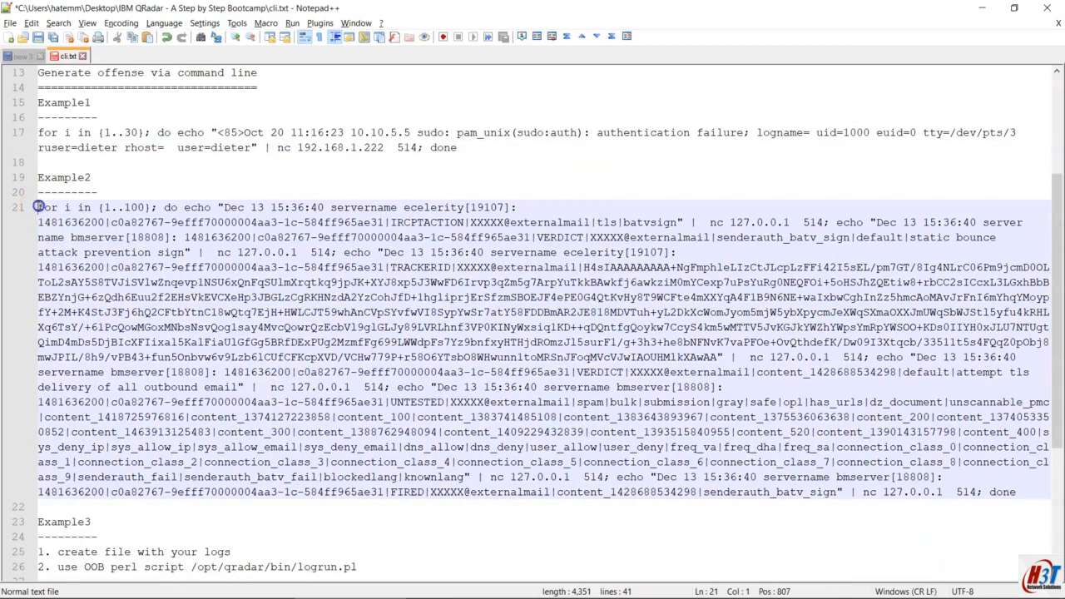
left_click_drag(39, 207, 337, 222)
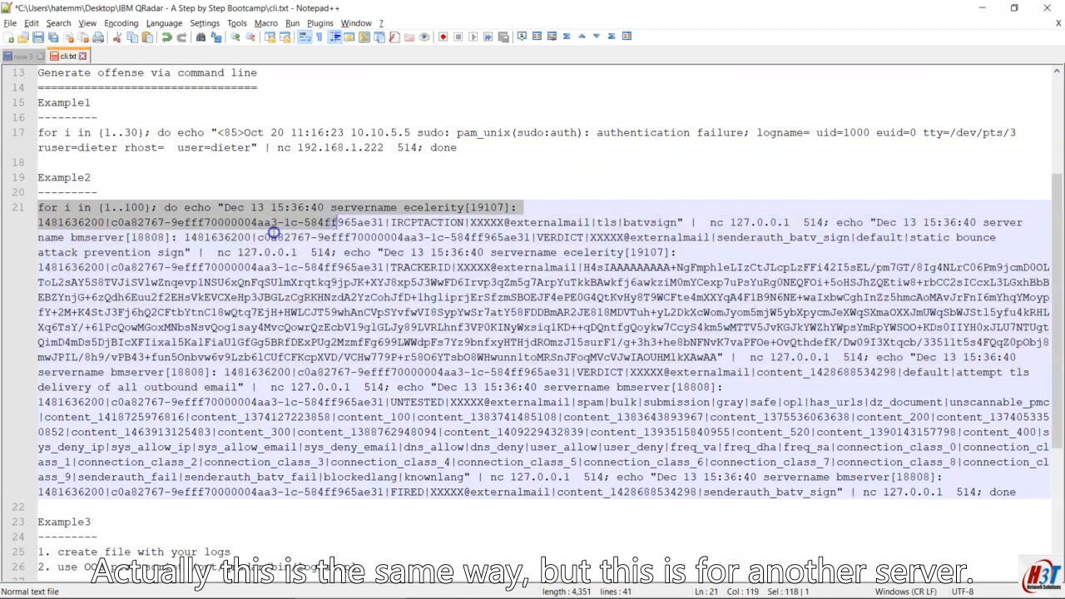
left_click(273, 236)
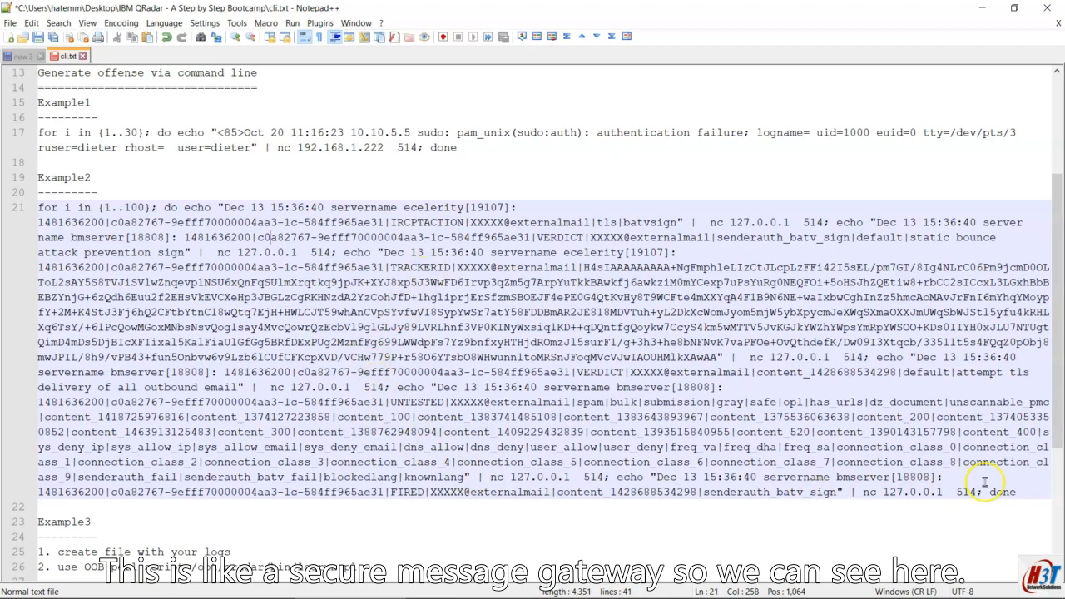
left_click_drag(1006, 492, 52, 210)
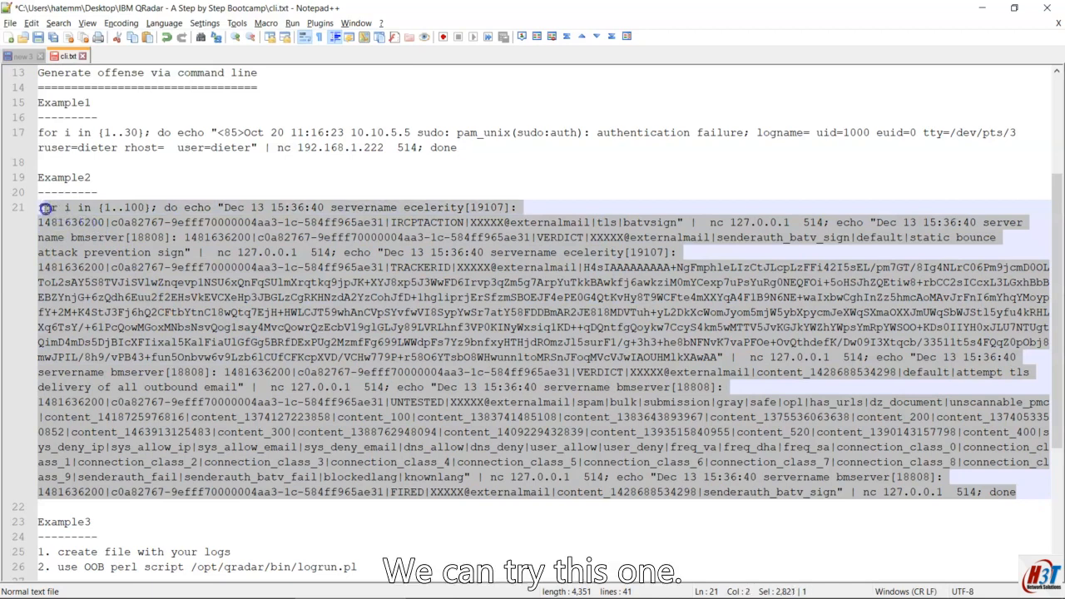
- Paste the Example2 loop into the SSH session on a fresh prompt and run it
key("alt+Tab")
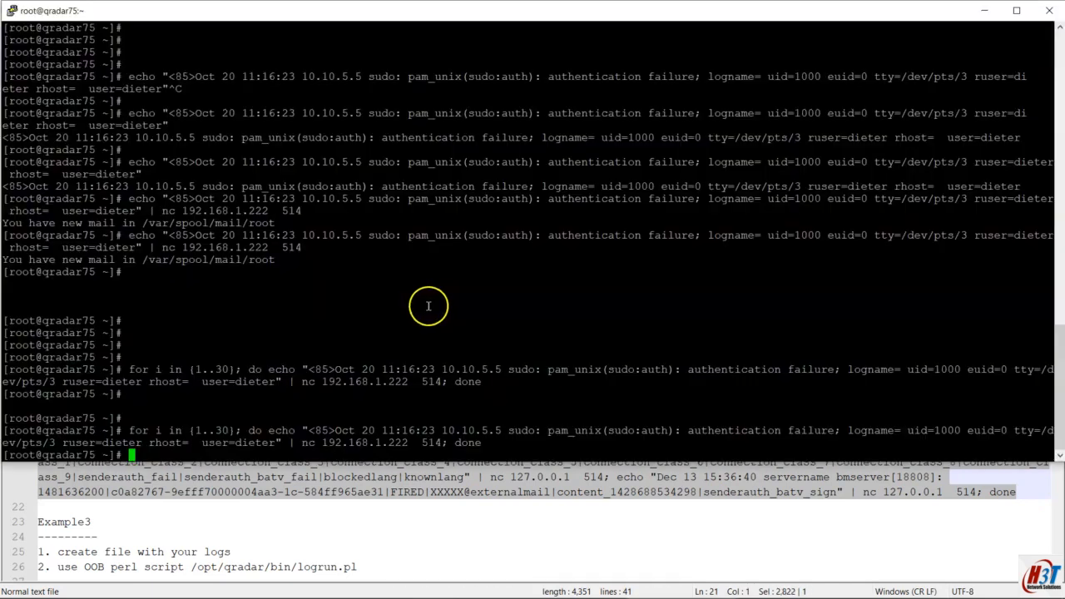
key("Return")
key("Return")
right_click(426, 297)
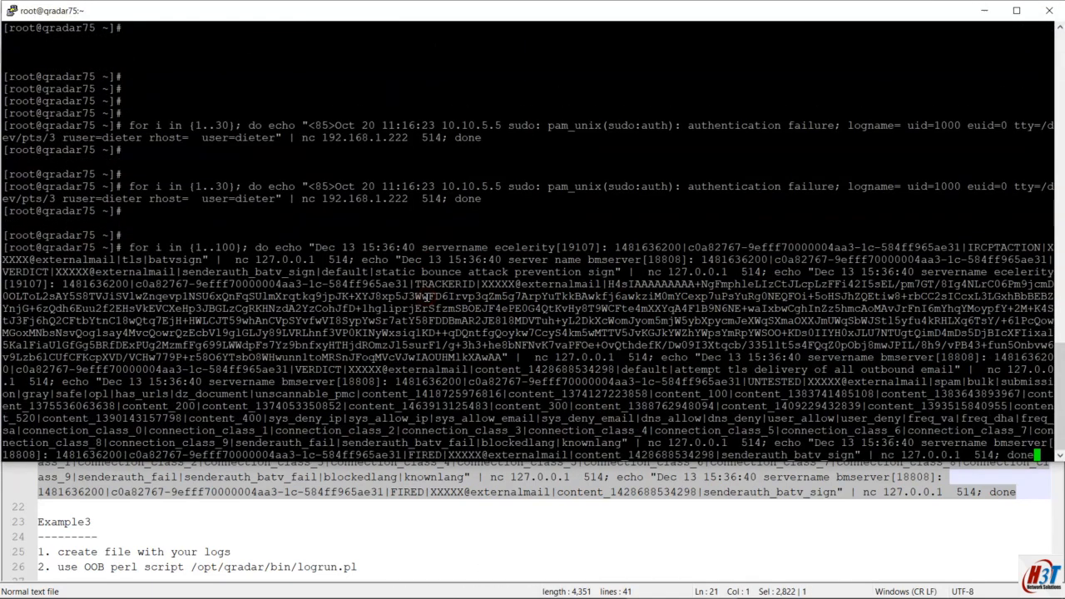
key("Return")
- Switch to QRadar and examine the incoming Example2 events from 127.0.0.1 in Log Activity
key("alt+Tab")
key("alt+Tab")
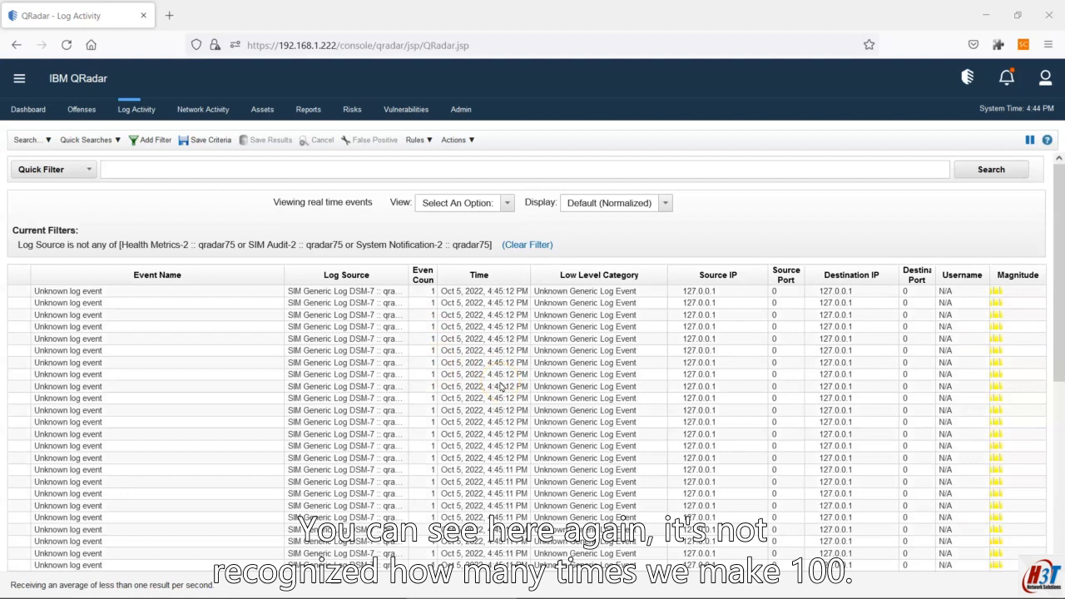
key("alt+Tab")
key("alt+Tab")
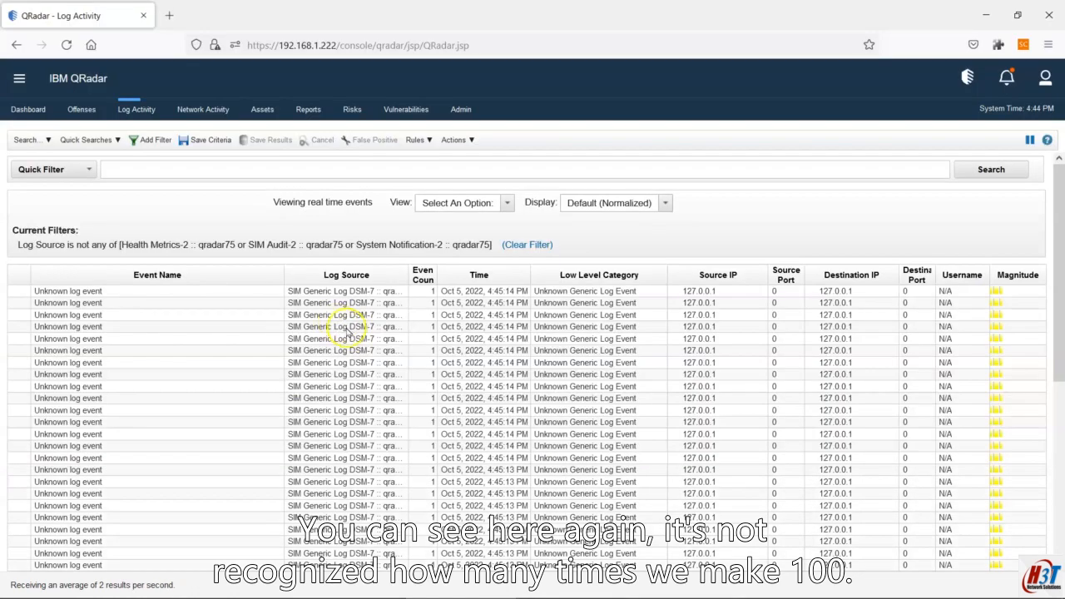
scroll(386, 381, "down", 3)
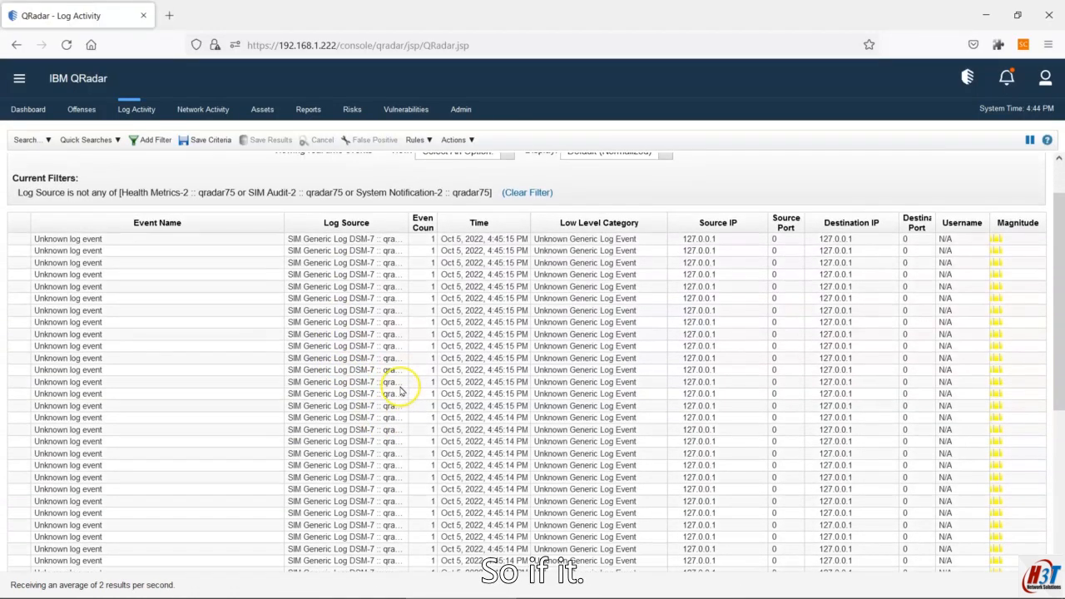
scroll(391, 399, "down", 1)
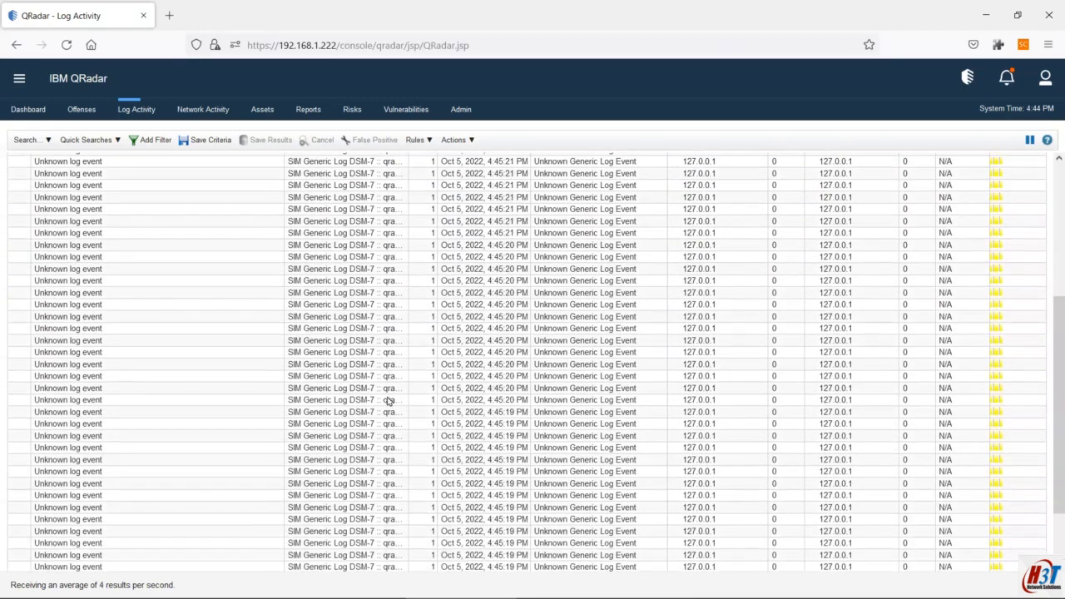
left_click(1054, 349)
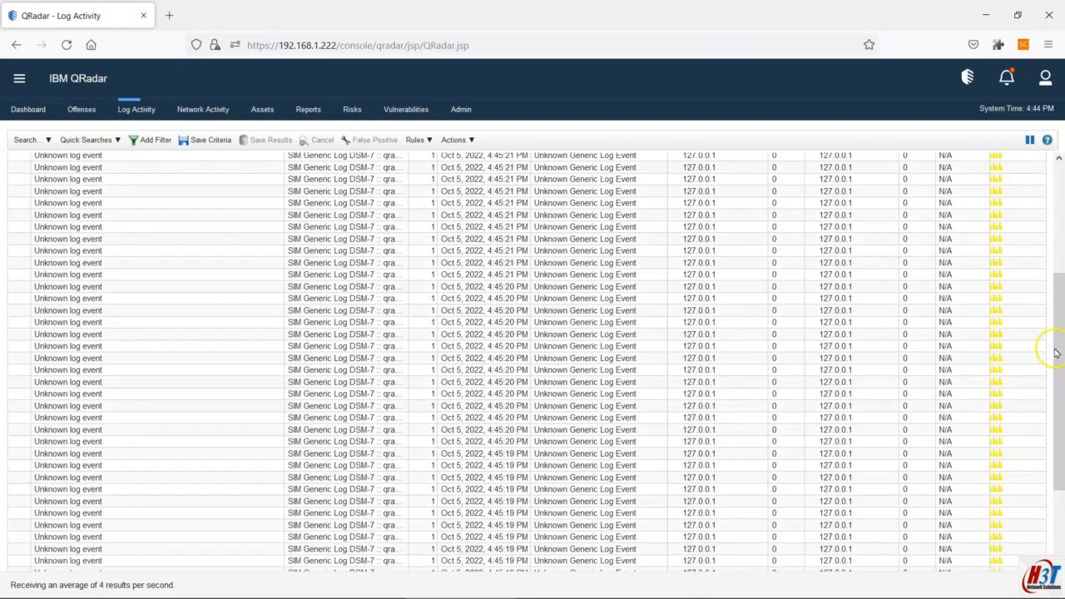
- Review the newest real-time events in Log Activity, check the Example2 loop running in the SSH session, and return to QRadar
left_click_drag(1054, 355, 1057, 160)
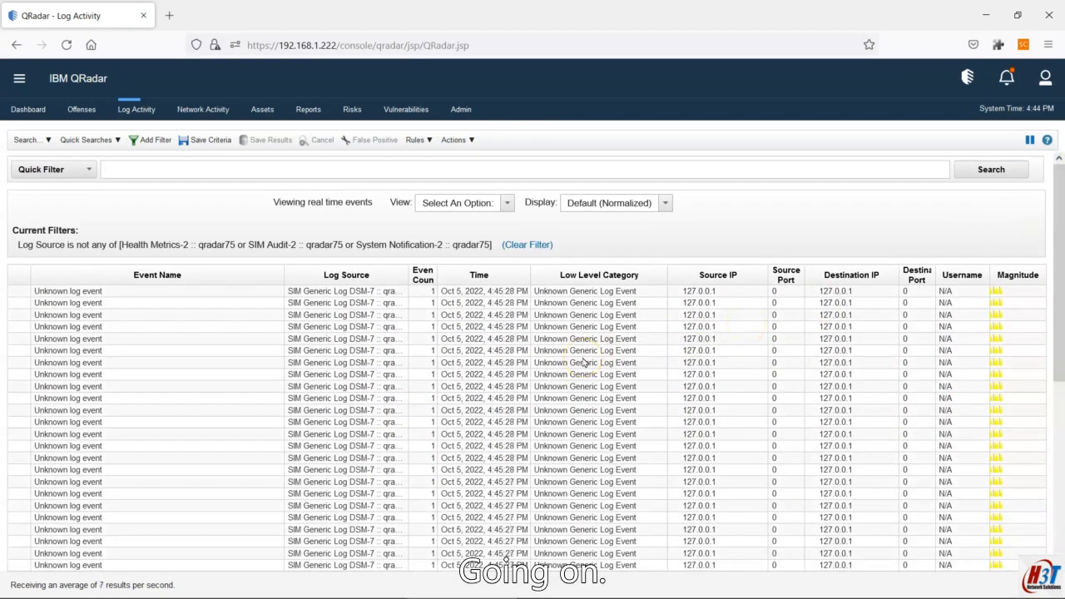
key("alt+Tab")
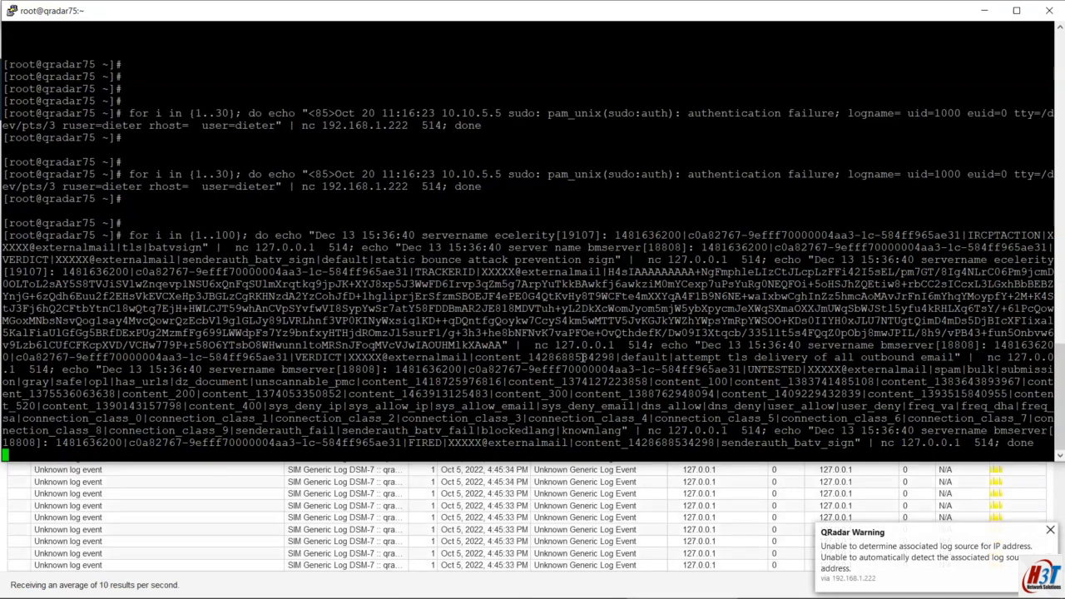
key("alt+Tab")
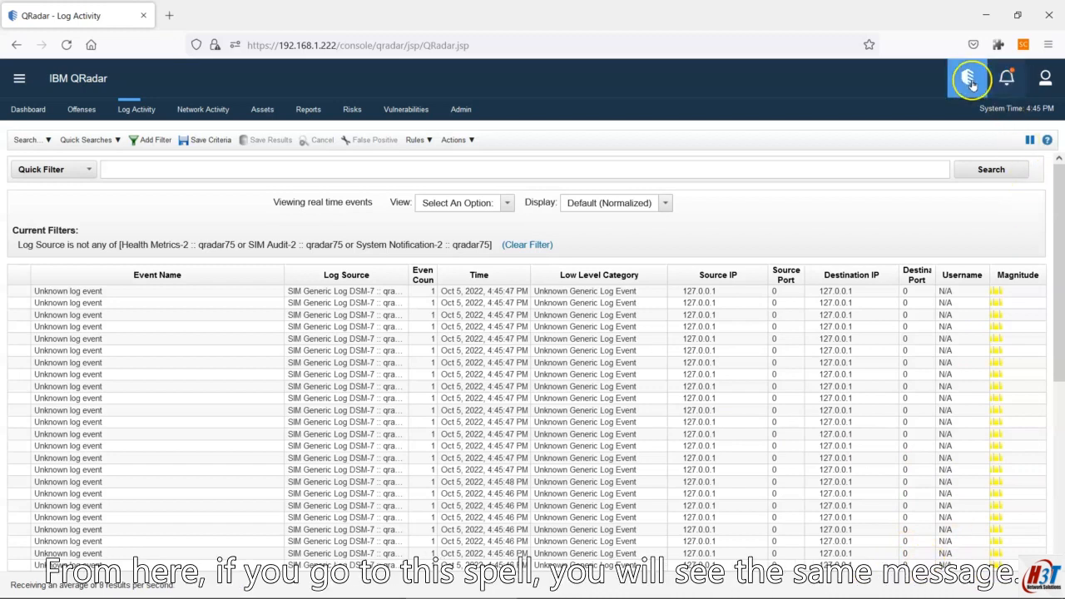
- Open the QRadar notifications and view all events behind the warning about being unable to determine the associated log source for IP address
left_click(1005, 82)
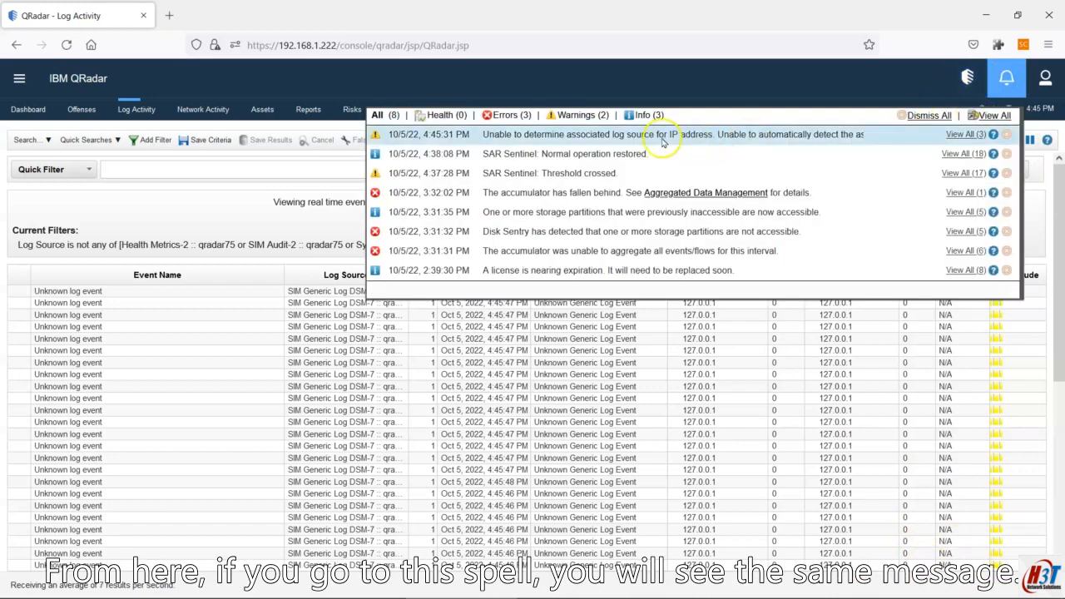
mouse_move(665, 144)
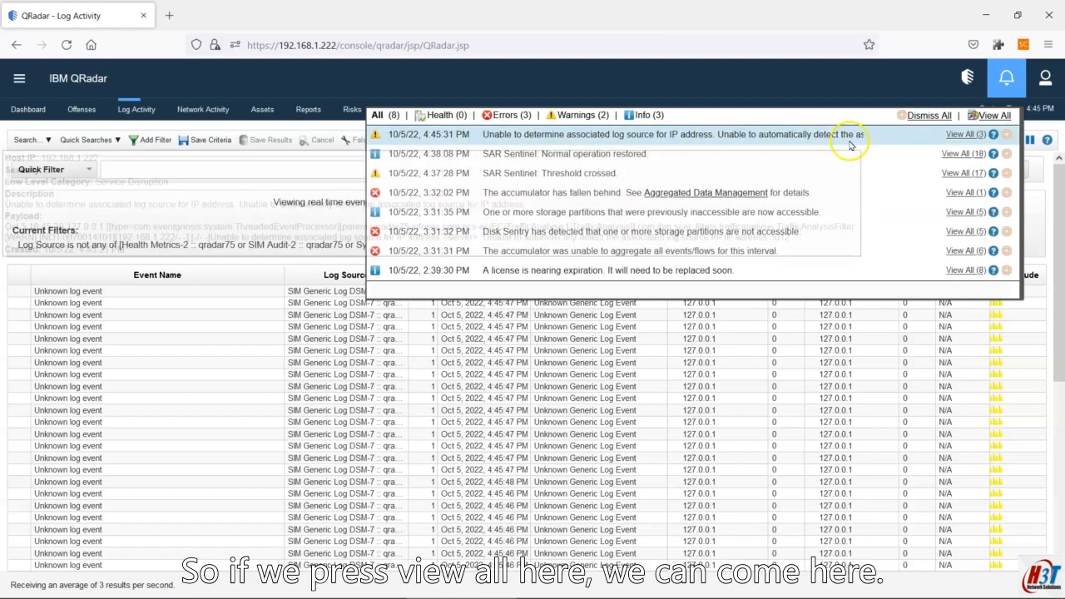
left_click(959, 135)
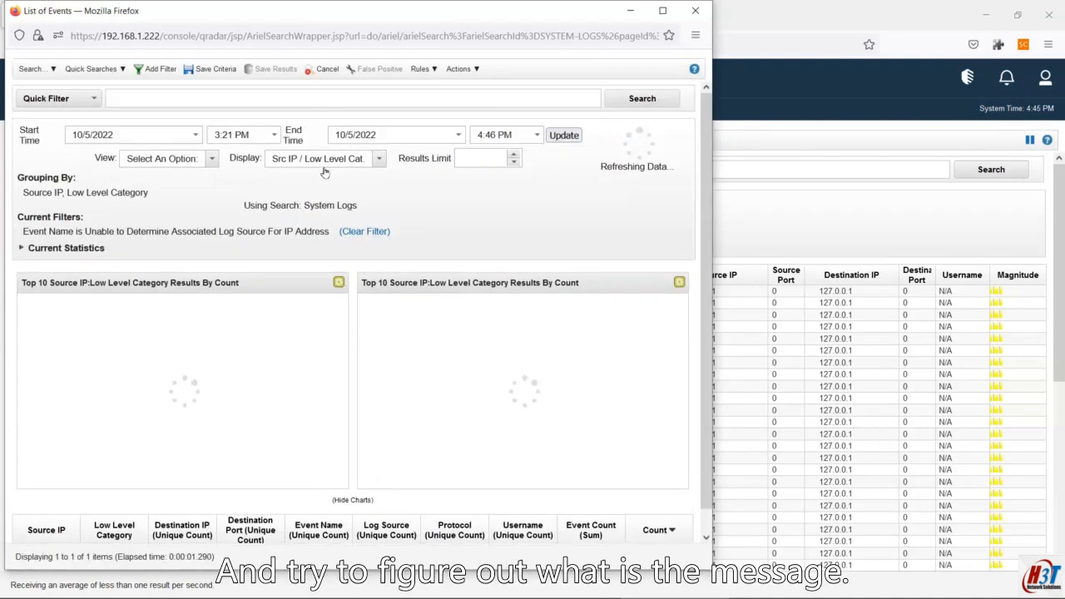
left_click(377, 323)
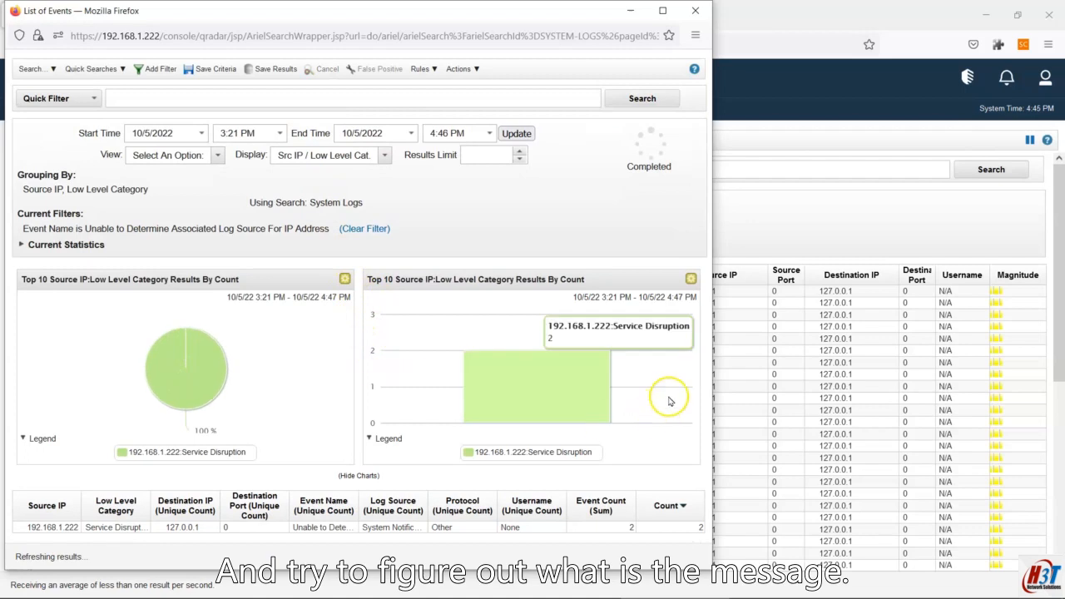
- Drill into the grouped Service Disruption result for source IP 192.168.1.222 to list its individual events
left_click(102, 529)
double_click(131, 530)
left_click(259, 176)
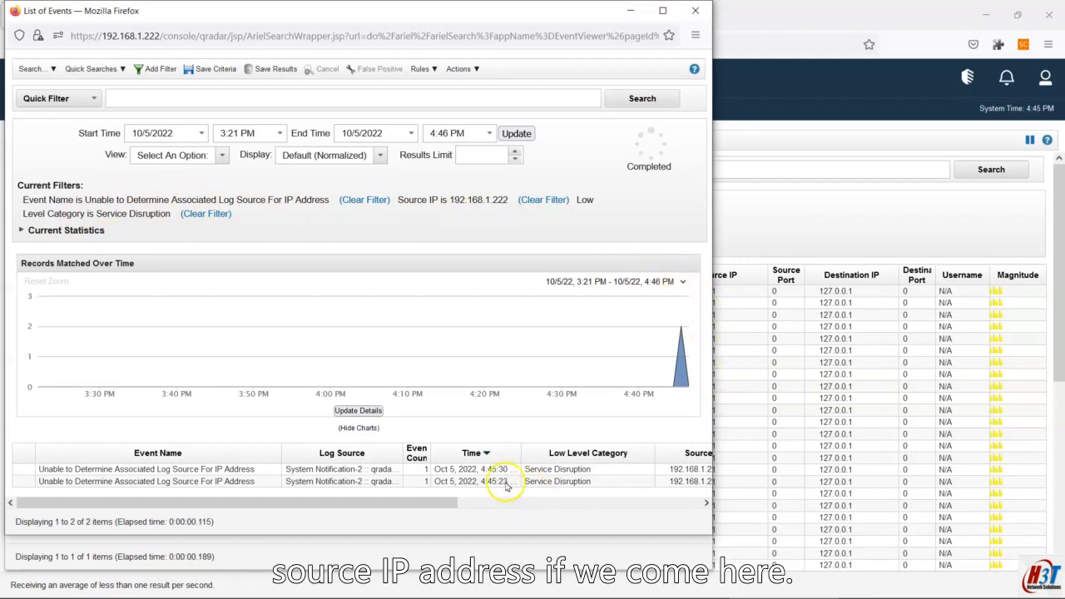
- Open the 4:45:23 "Unable to Determine Associated Log Source For IP Address" event and find the server name in its UTF payload
left_click(500, 482)
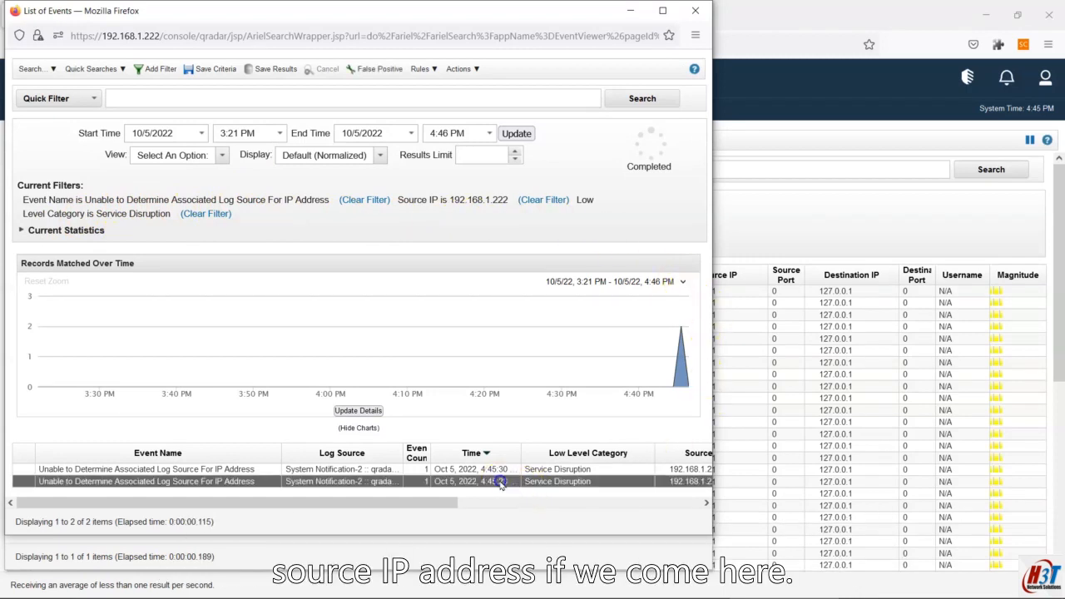
double_click(378, 482)
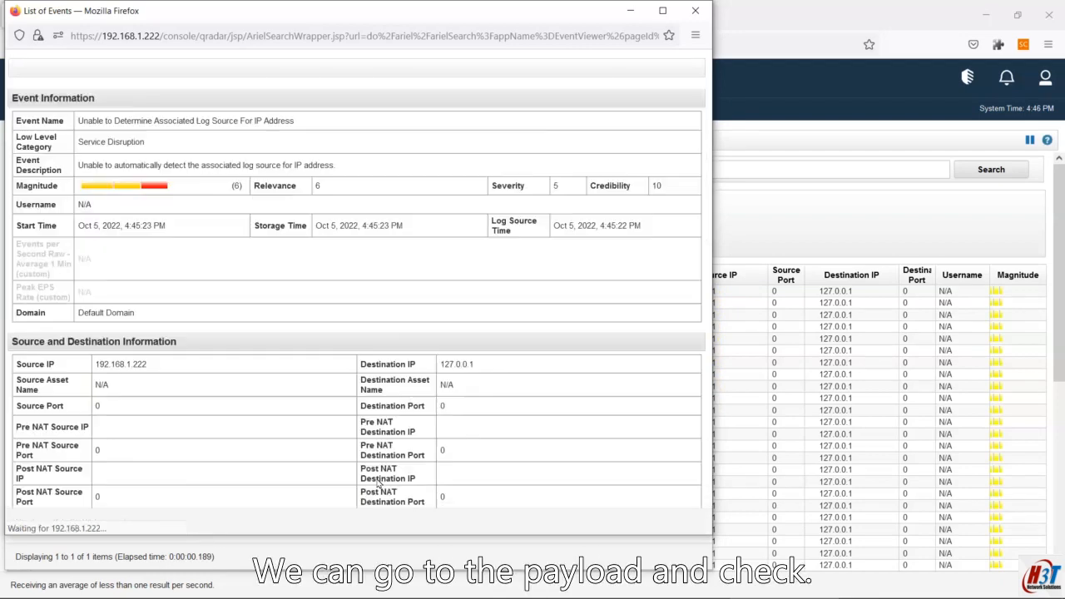
left_click_drag(704, 182, 705, 306)
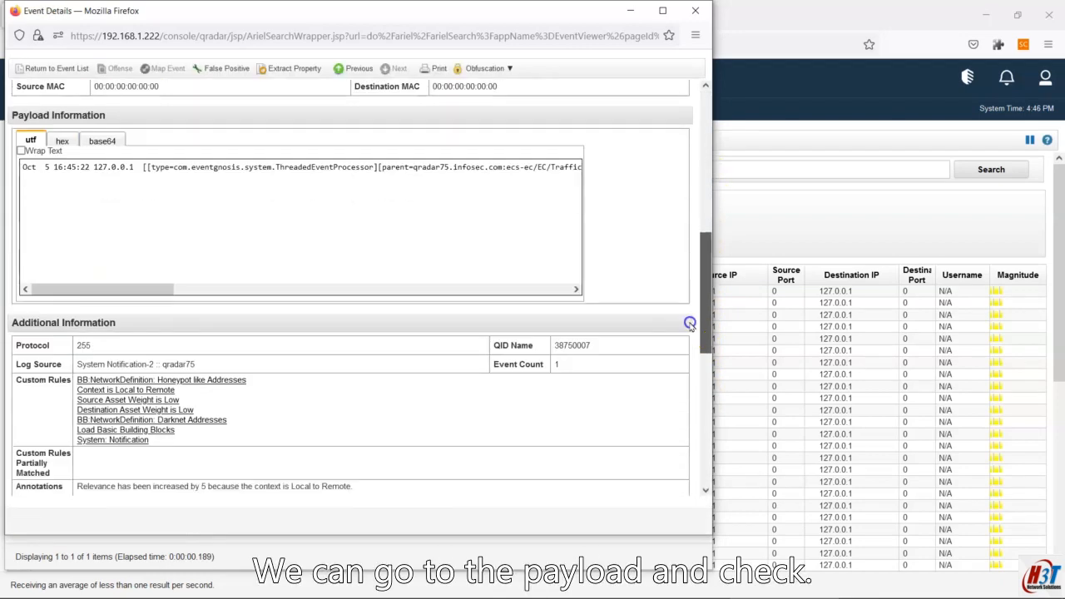
left_click_drag(183, 291, 555, 296)
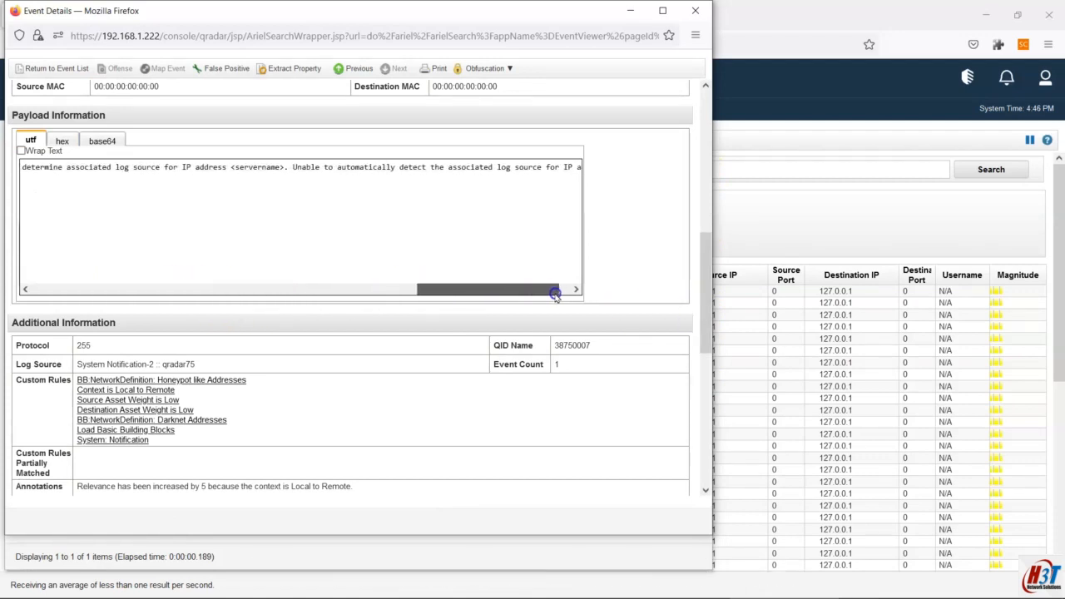
left_click_drag(288, 167, 222, 167)
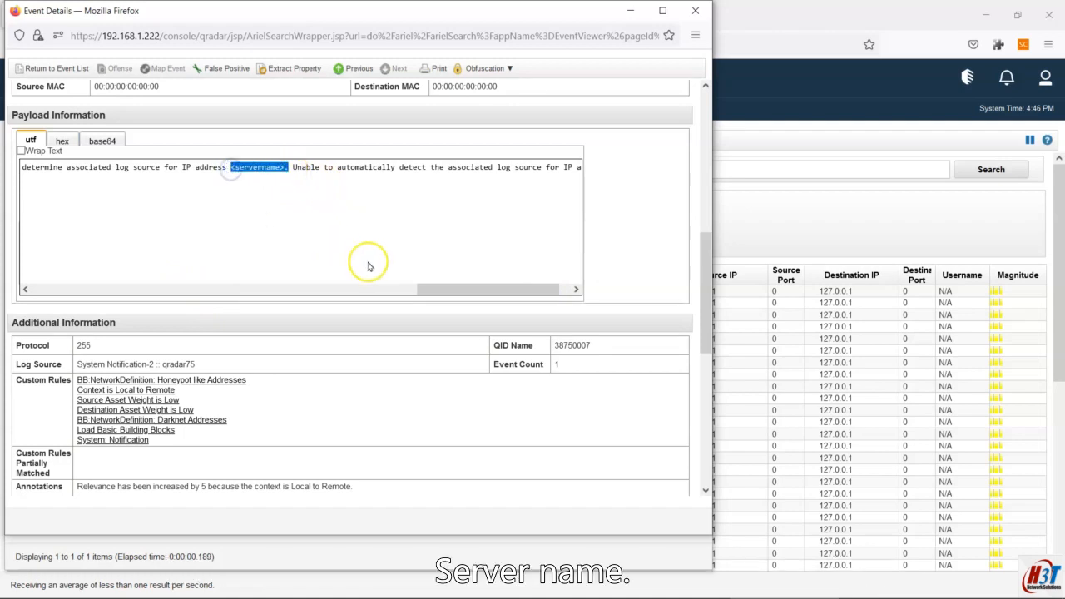
- Switch to the root@qradar75 terminal and compare the servername in the syslog loop command with the one in the event payload
key("alt+Tab")
key("Tab")
key("Tab")
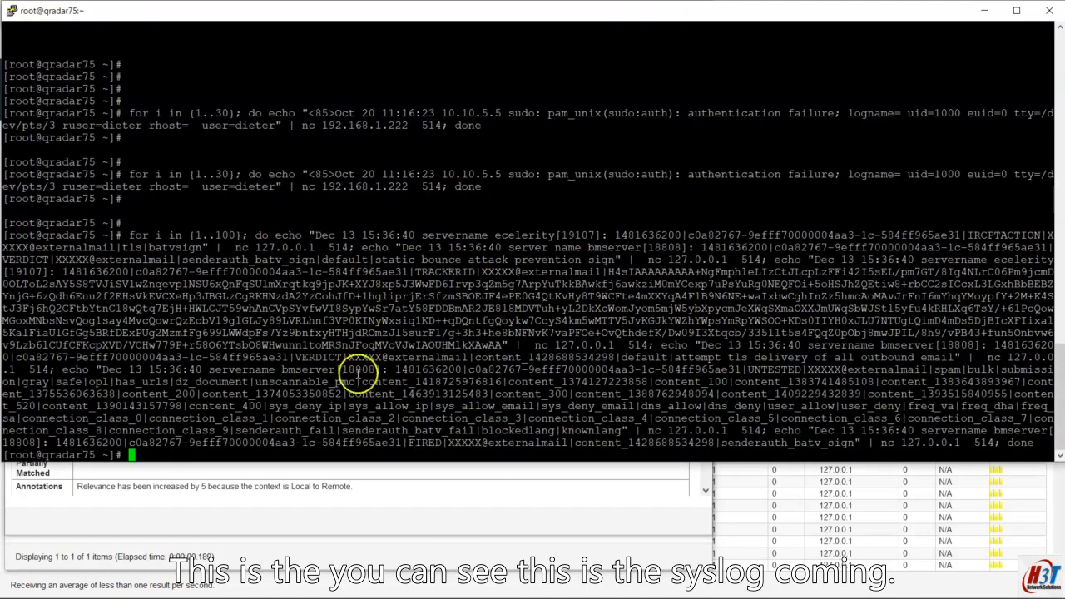
double_click(443, 235)
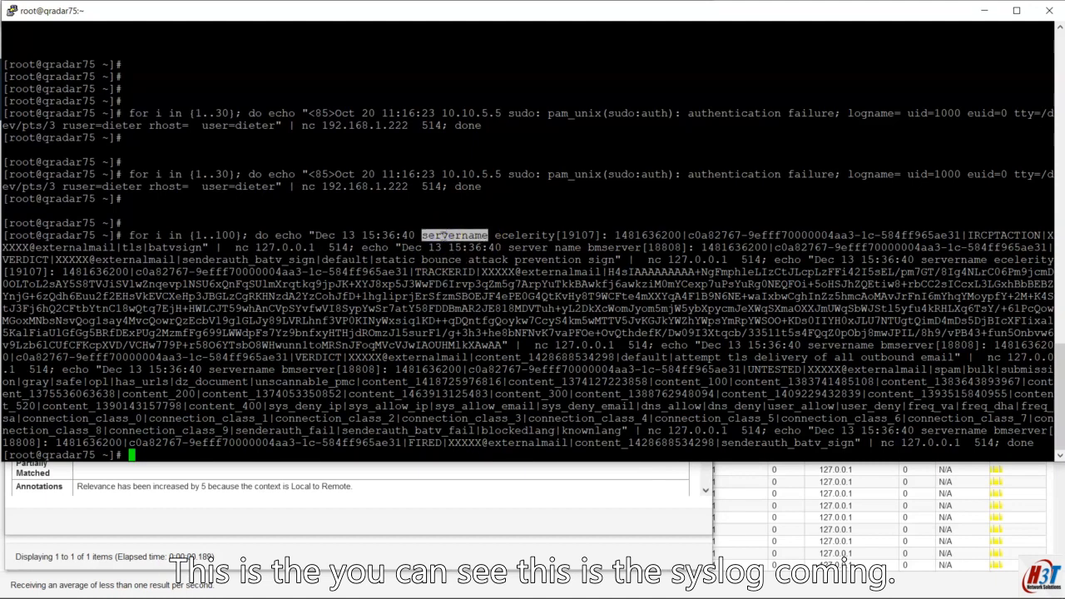
double_click(524, 236)
triple_click(456, 240)
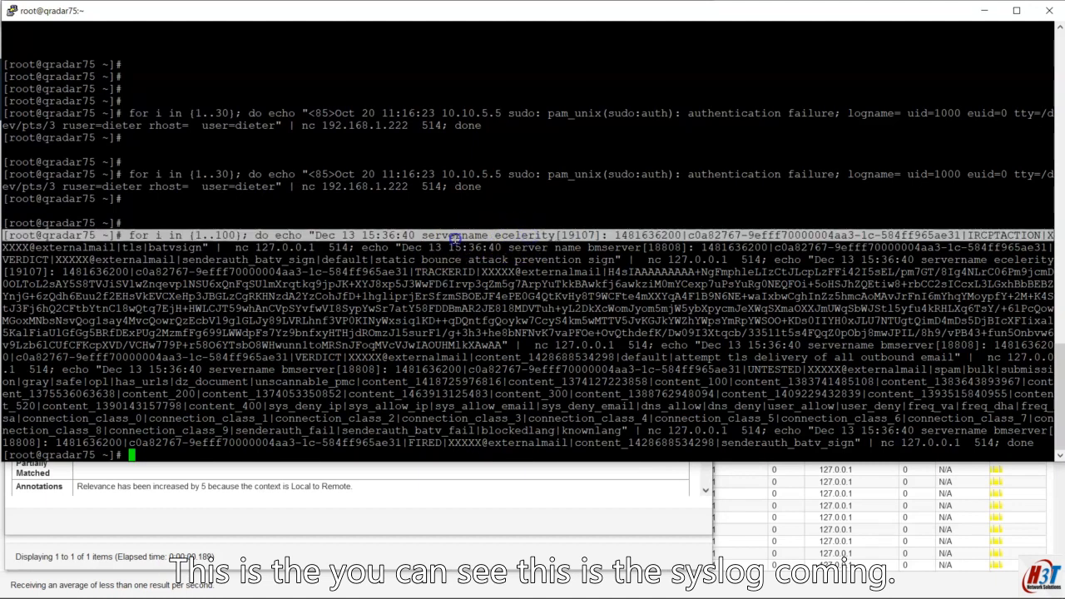
left_click(455, 239)
left_click_drag(320, 234, 453, 236)
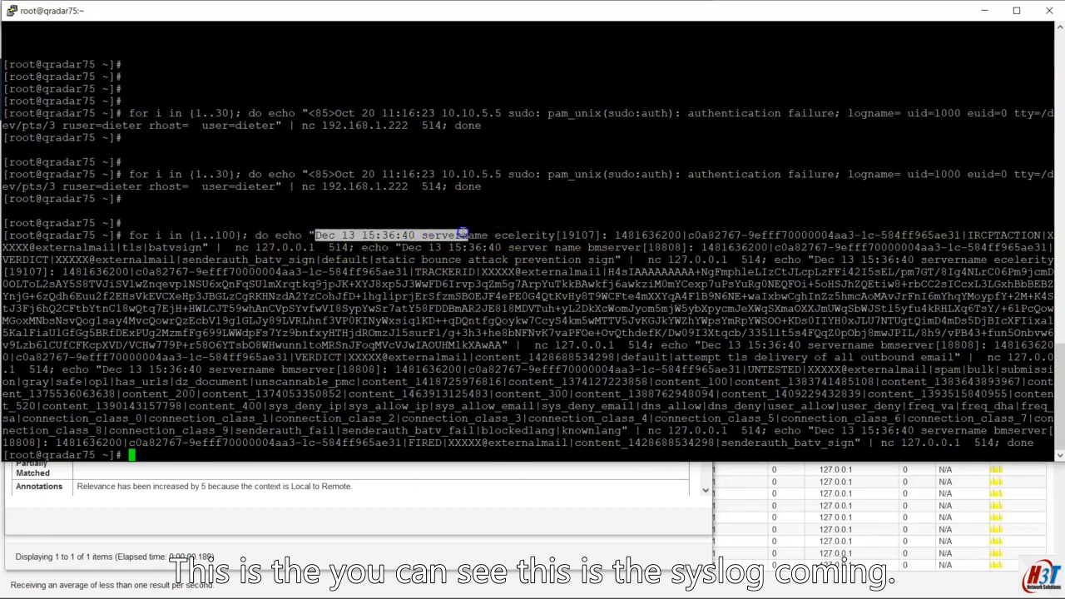
double_click(458, 236)
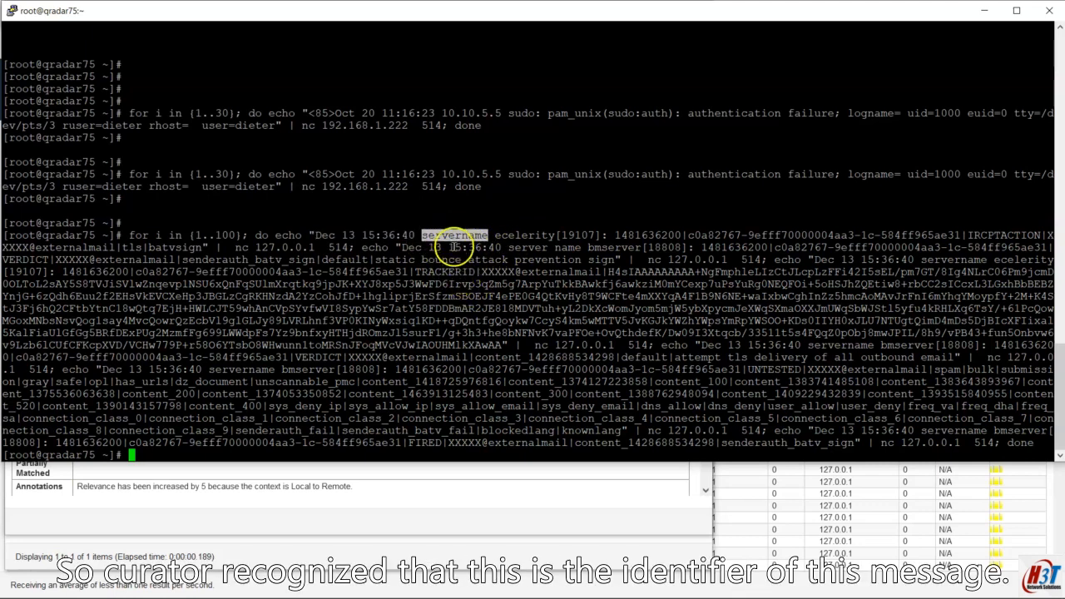
double_click(449, 236)
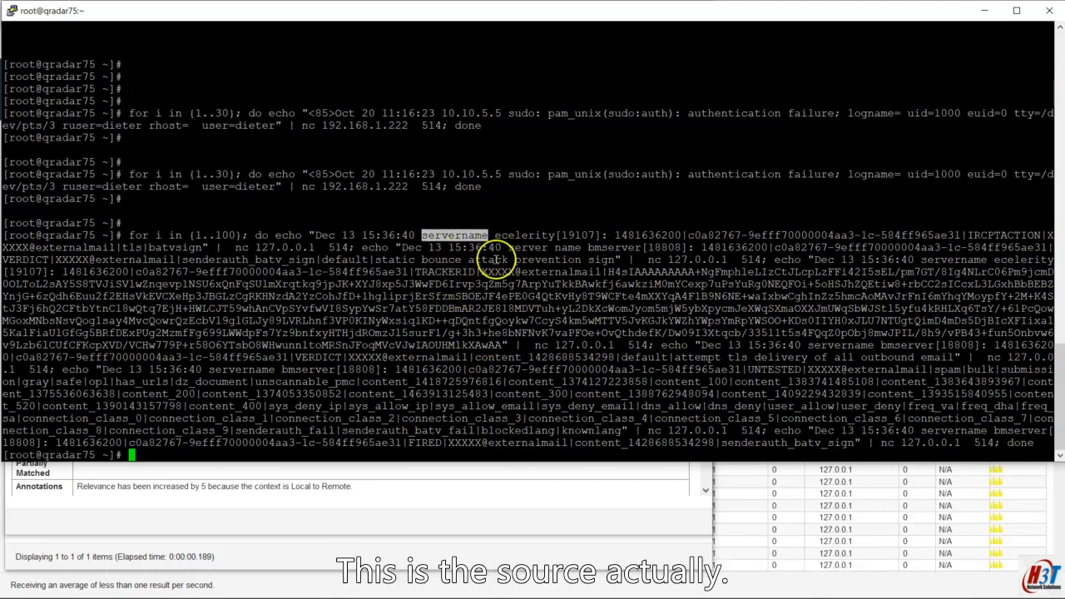
key("alt+Tab")
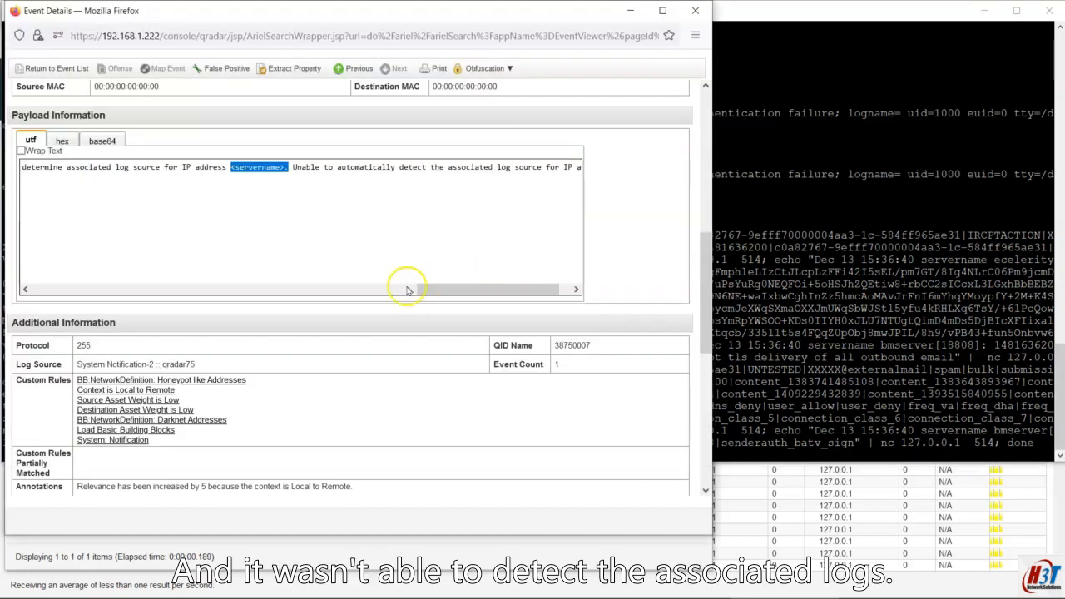
left_click_drag(494, 283, 463, 281)
- Return to the root@qradar75 terminal and rerun the previous 100-iteration loop that sends the servername syslog messages to 127.0.0.1 port 514
key("alt+Tab")
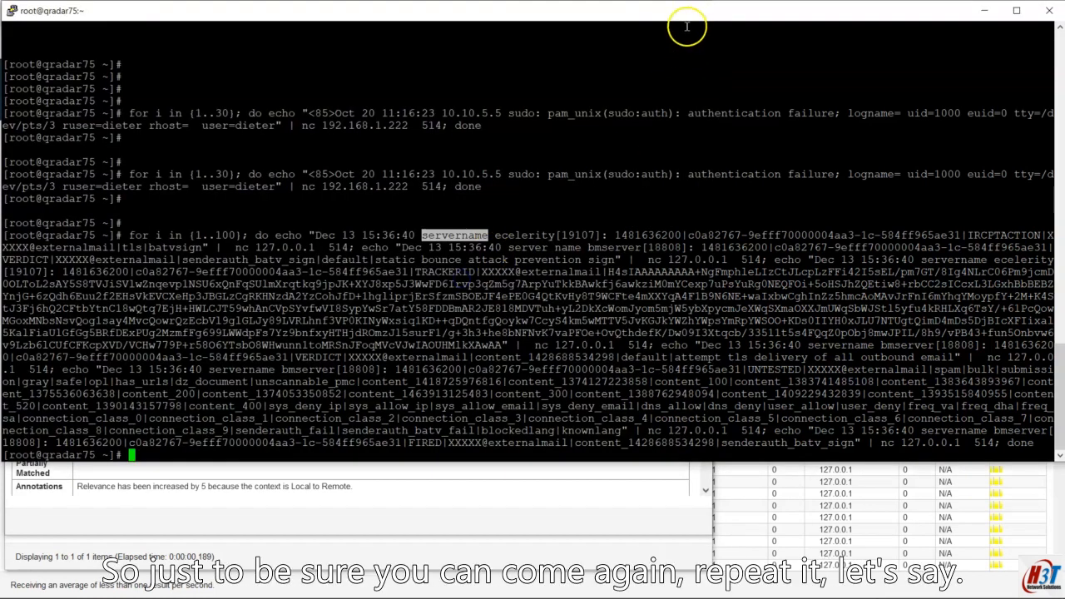
key("alt+Tab")
key("alt+Tab")
key("alt+Tab")
key("alt+Tab")
key("alt+Tab")
key("alt+Tab")
key("alt+Tab")
key("alt+Tab")
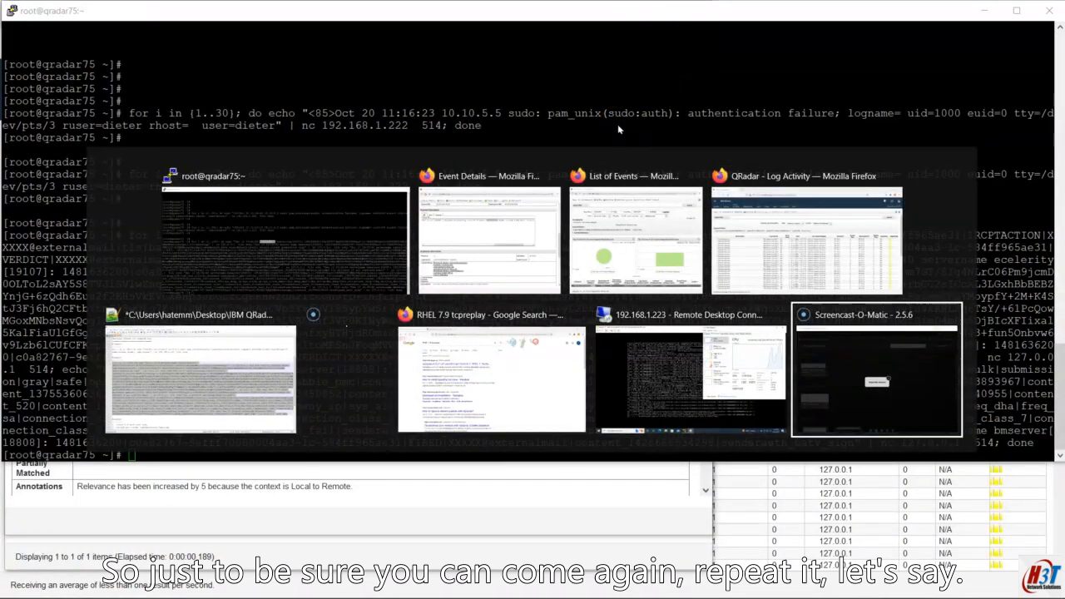
left_click(513, 283)
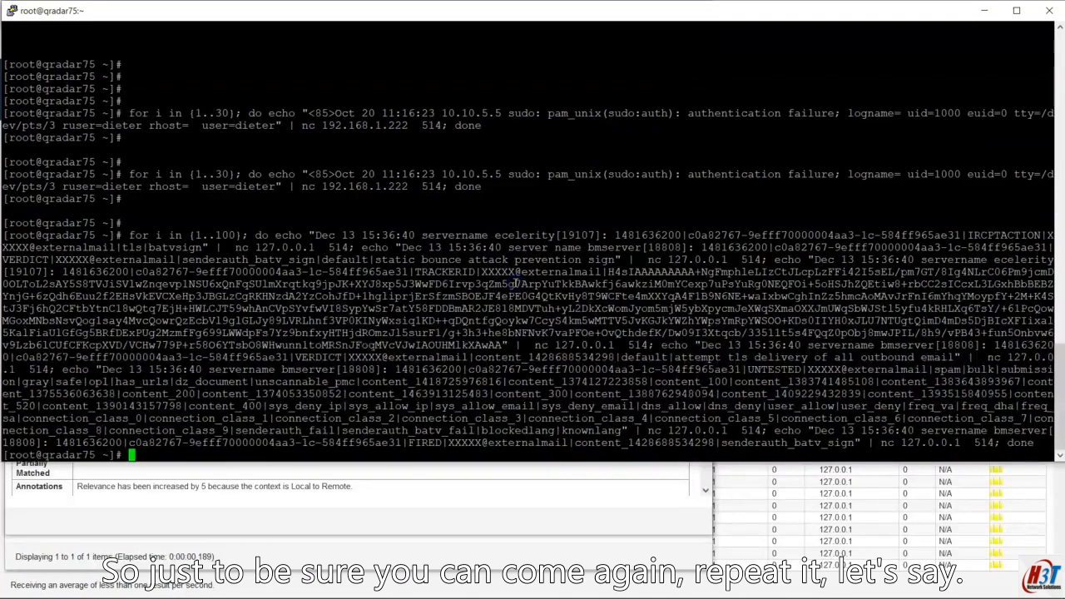
key("Up")
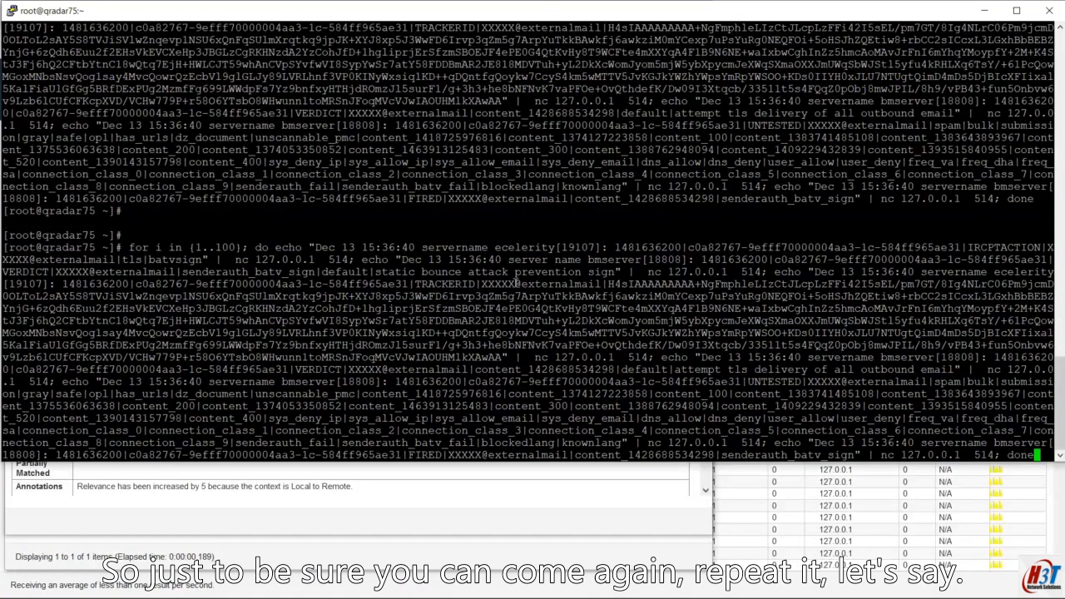
key("Return")
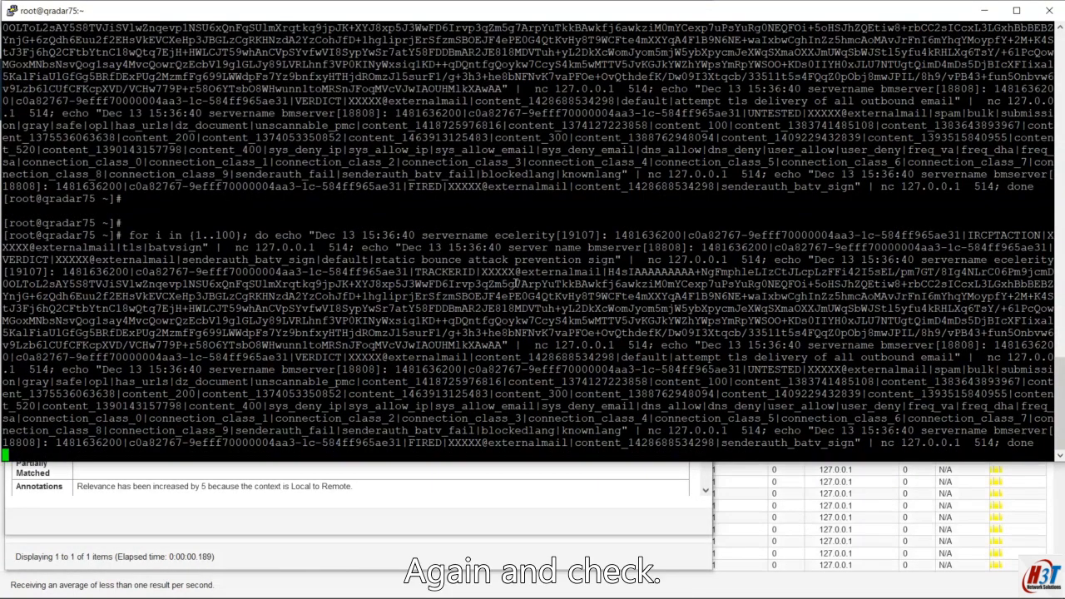
- Close the event details and List of Events windows and return to the QRadar Log Activity page
key("alt+Tab")
left_click(699, 10)
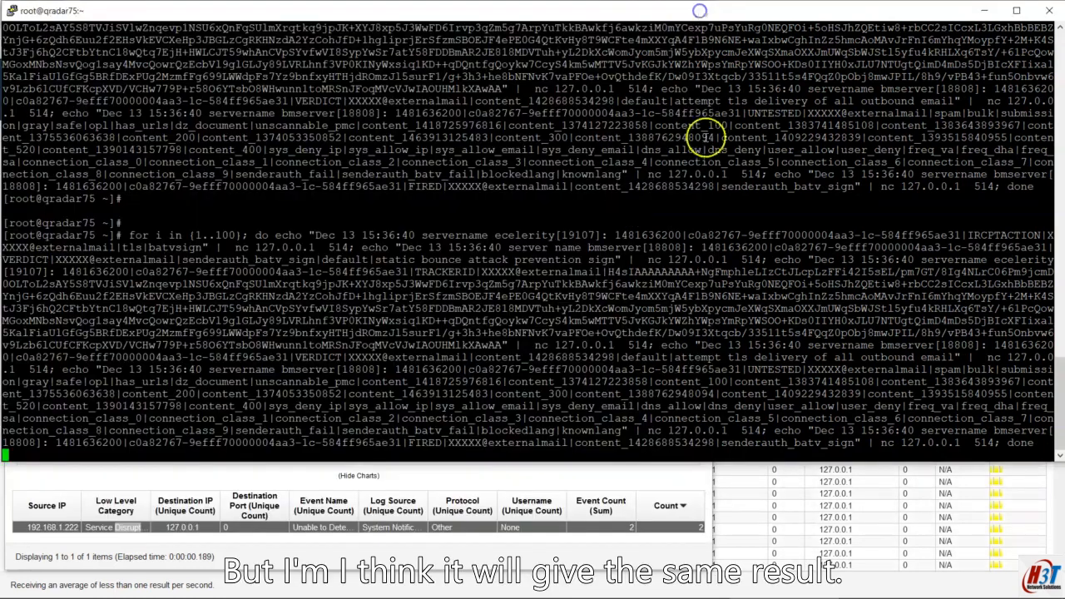
left_click(700, 479)
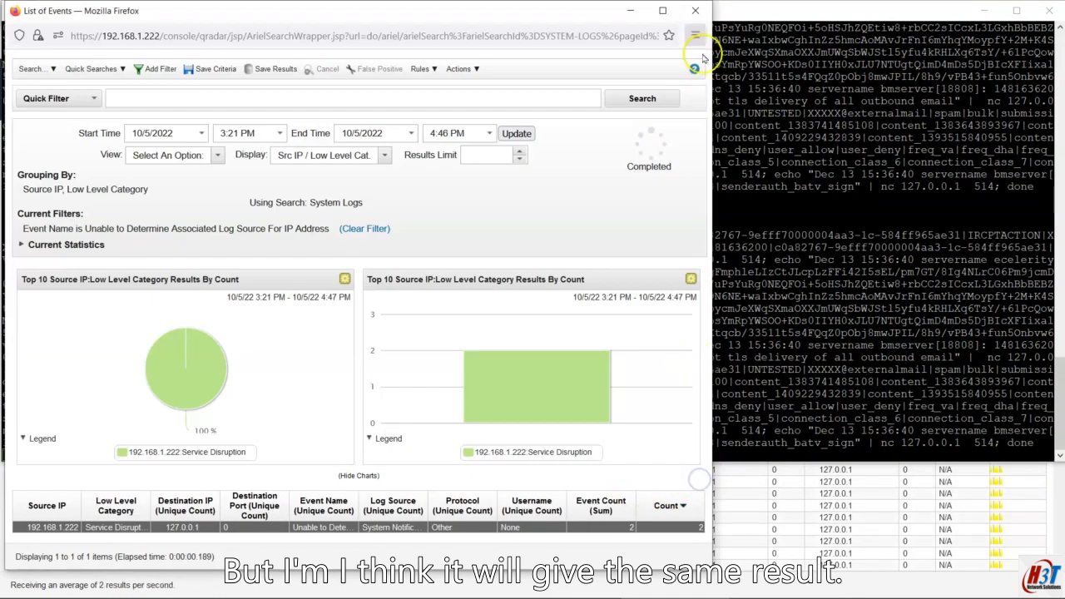
left_click(696, 10)
left_click(683, 529)
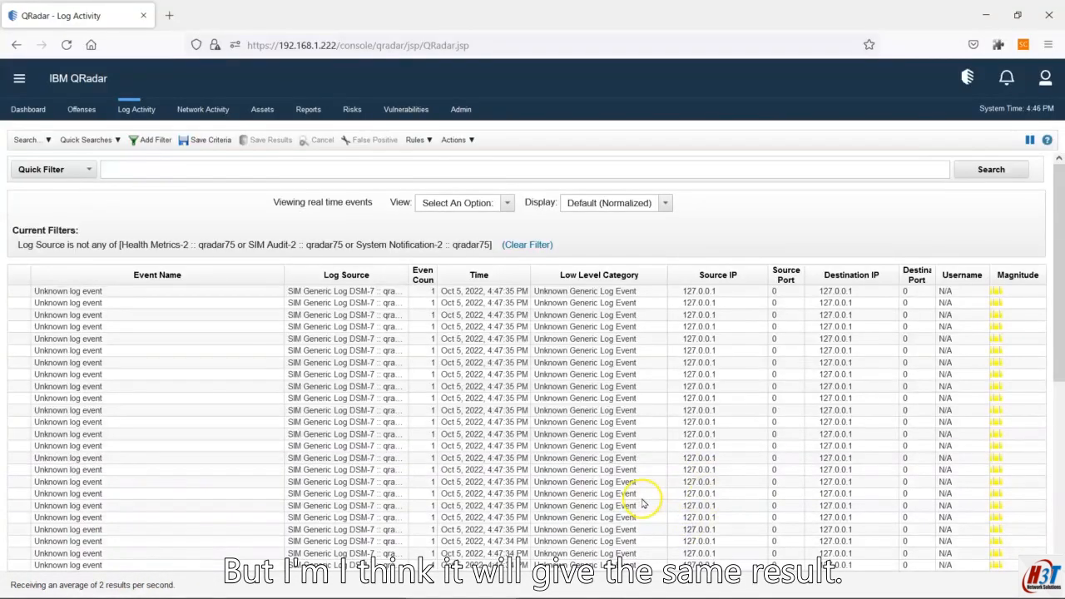
- Switch to cli.txt in Notepad++ and read the Example3 steps for replaying a log file with logrun.pl
mouse_move(843, 593)
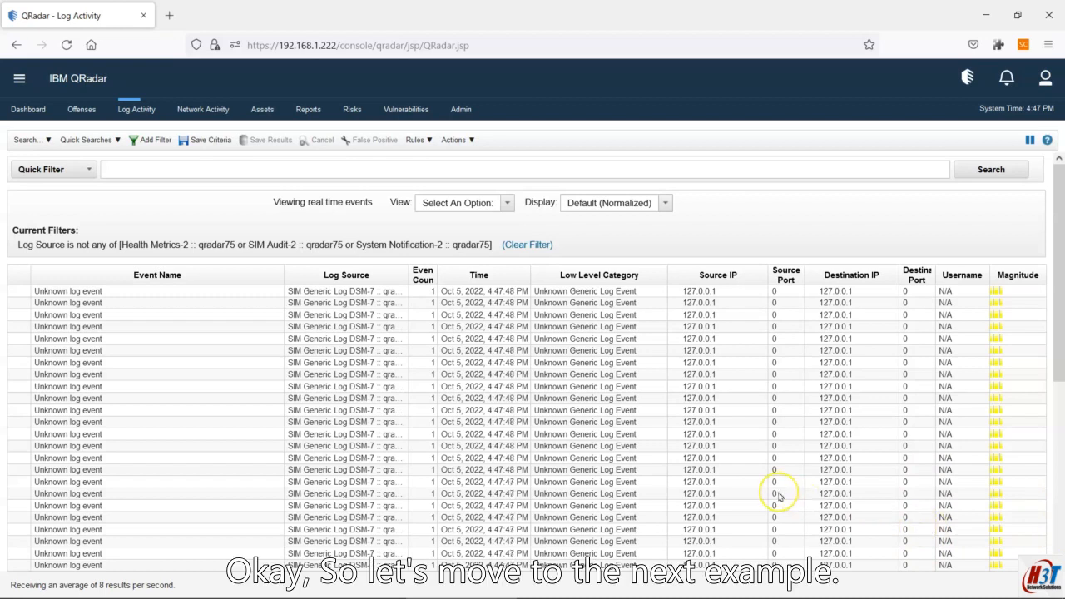
mouse_move(670, 593)
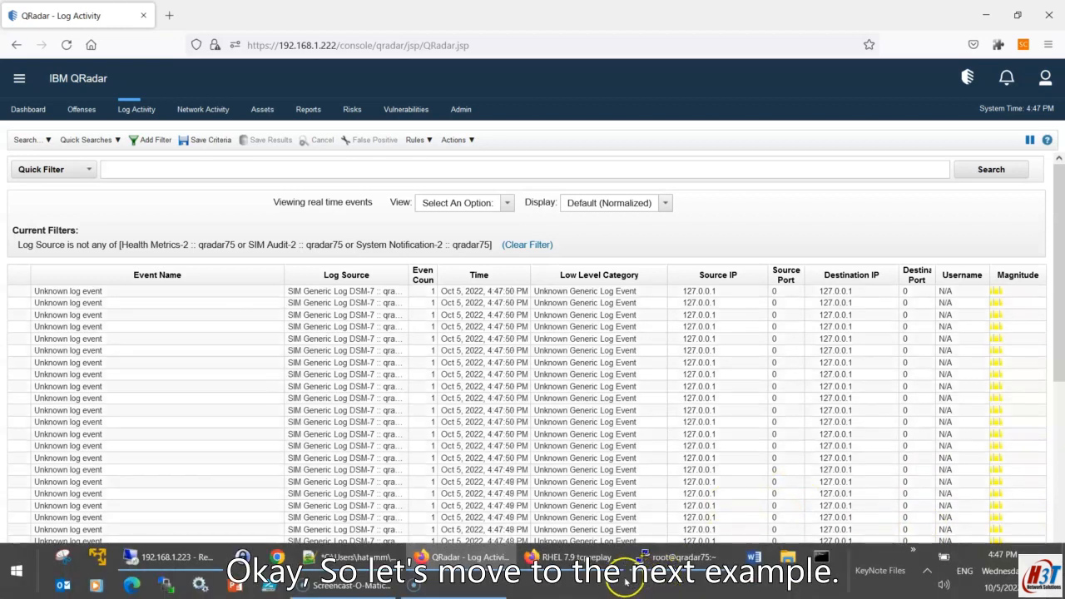
left_click(392, 556)
scroll(249, 357, "down", 4)
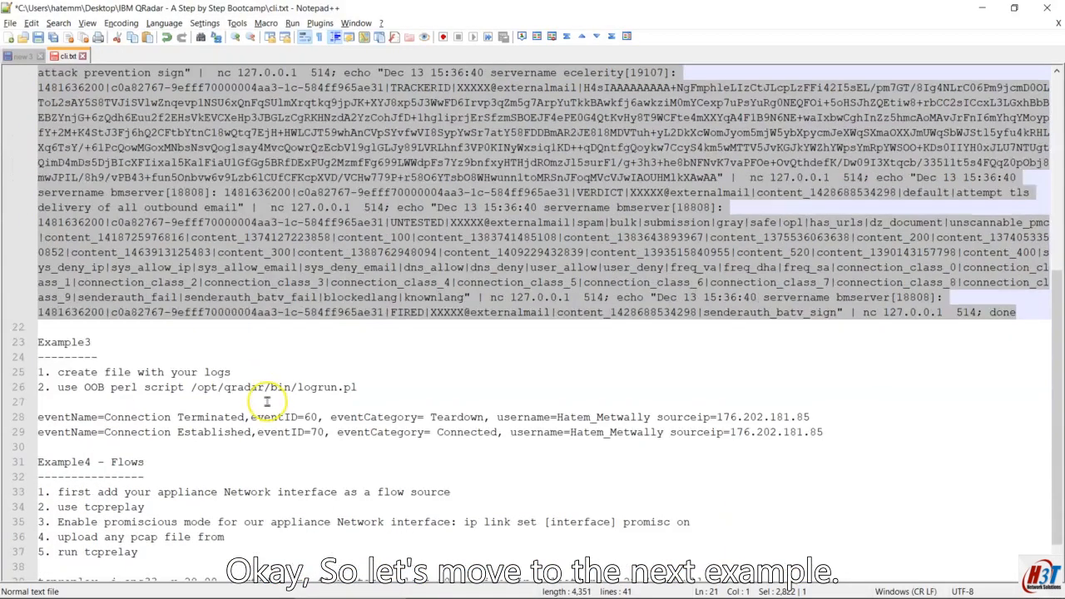
left_click(212, 387)
scroll(212, 379, "down", 1)
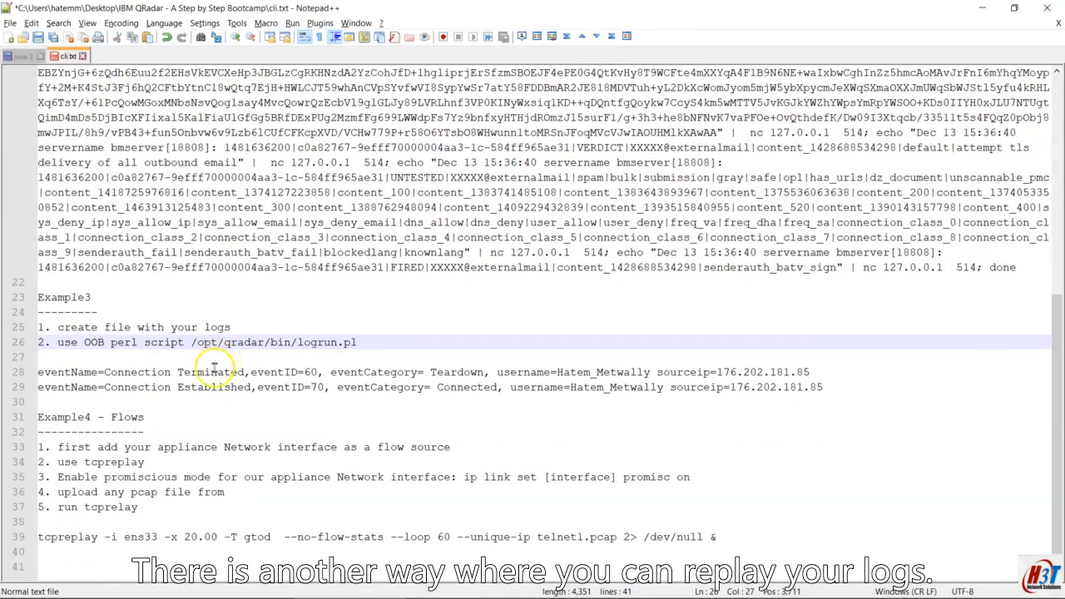
left_click(233, 327)
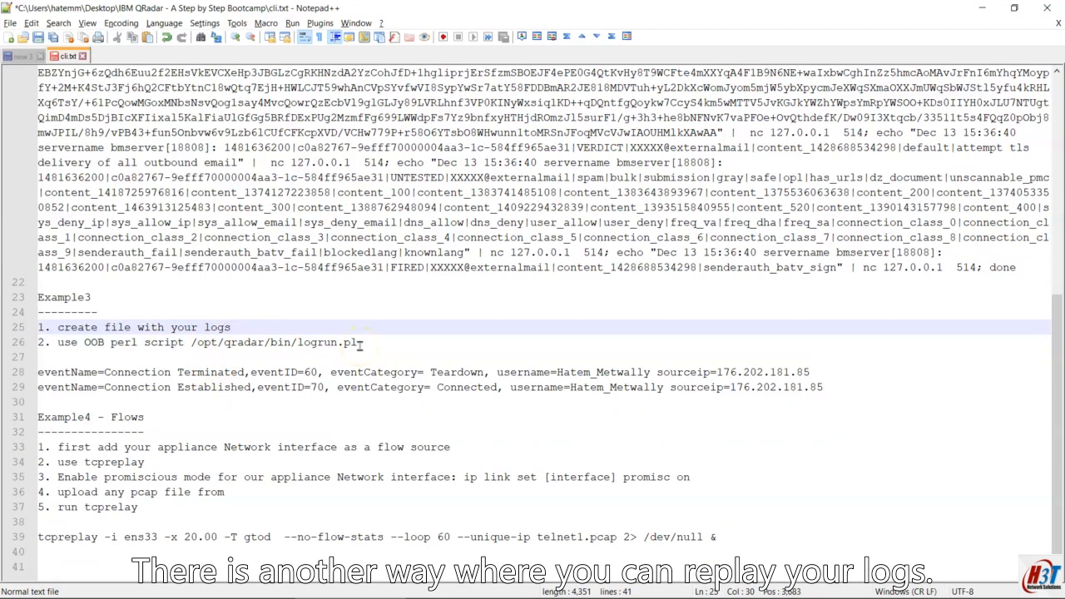
- Copy the two sample connection event lines with event IDs 60 and 70 under Example3
left_click_drag(818, 387, 37, 374)
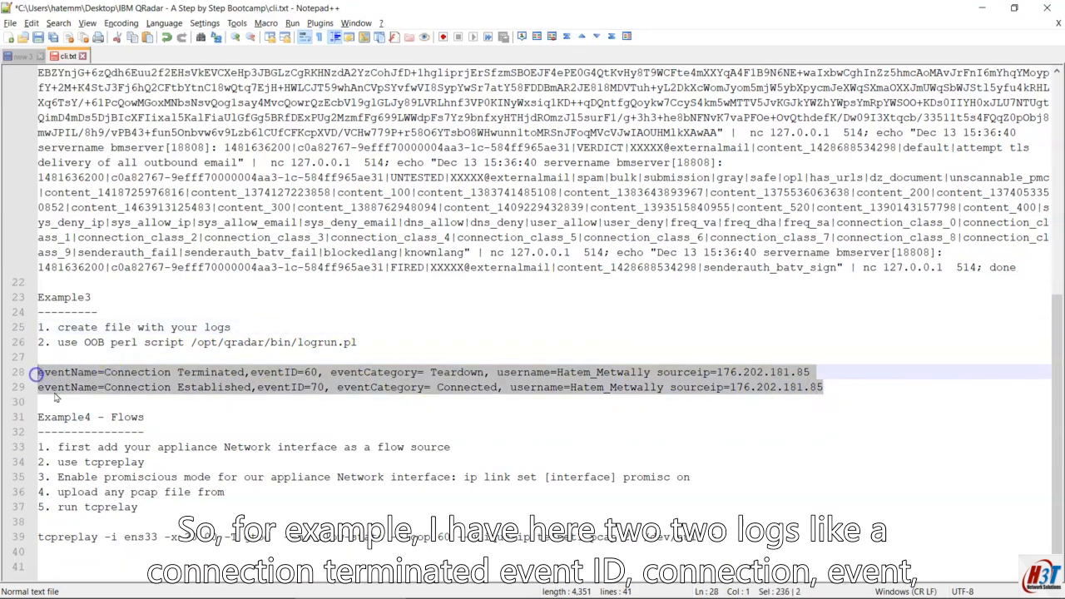
left_click(84, 387)
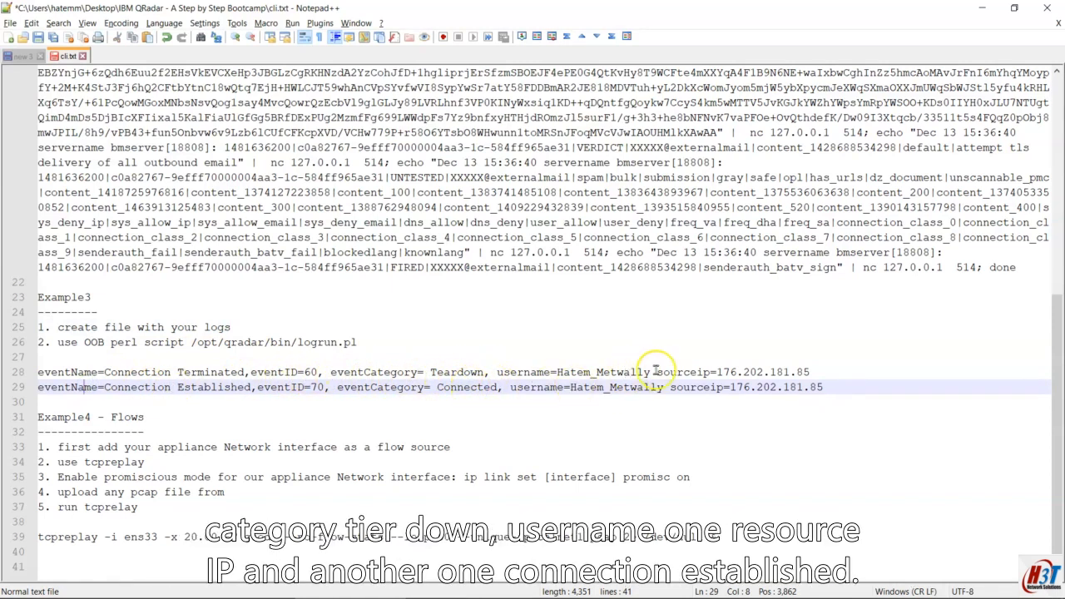
left_click(864, 381)
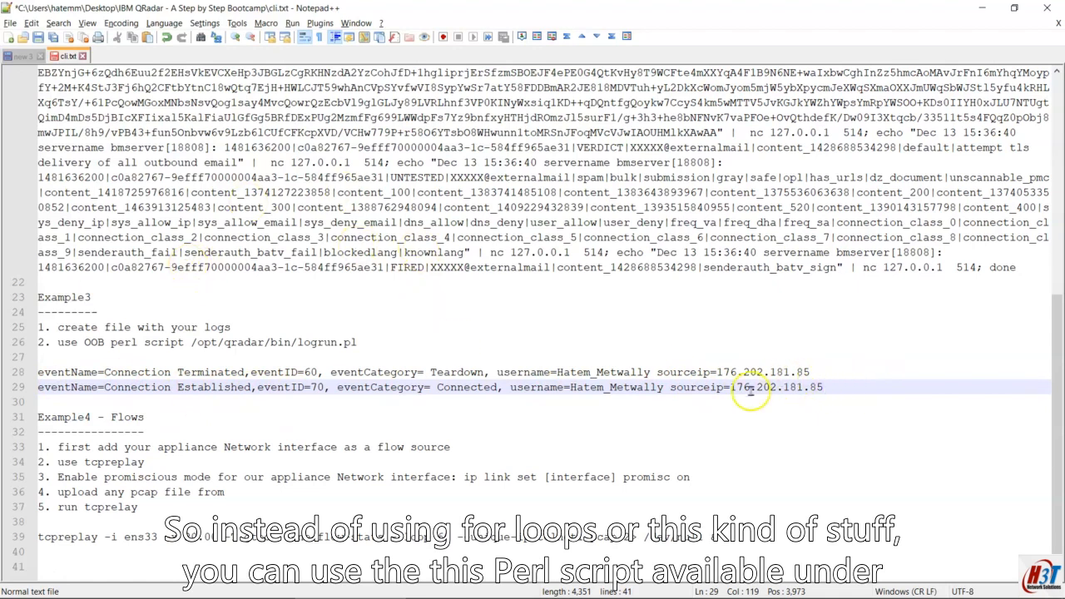
left_click_drag(824, 387, 33, 378)
key("ctrl+c")
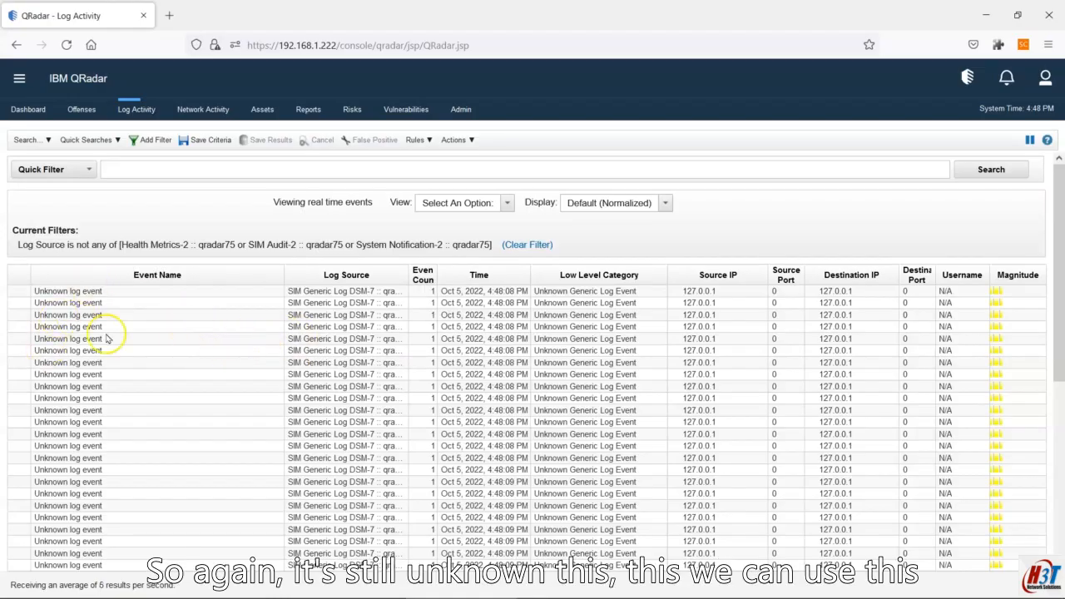
- Return to cli.txt in Notepad++ and review the Example2 loop command alongside the Example3 replay notes
mouse_move(598, 593)
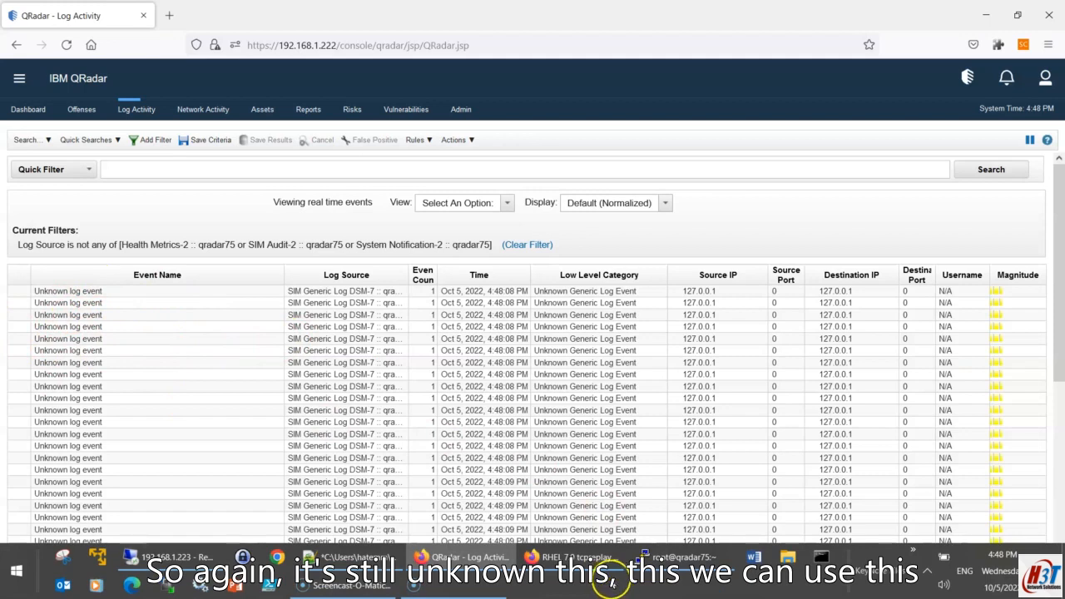
key("alt+Tab")
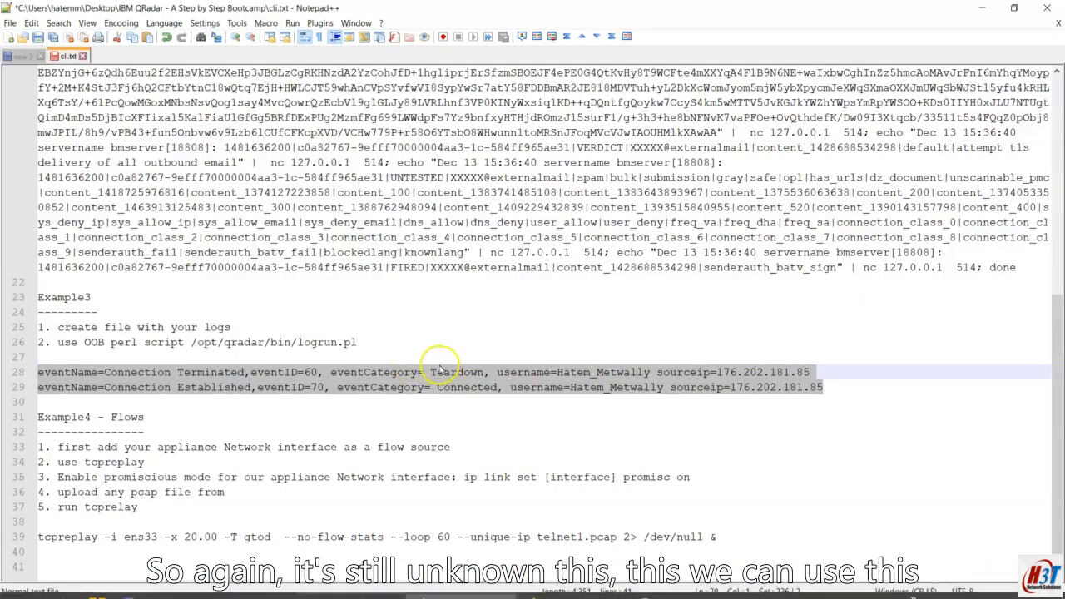
scroll(441, 376, "up", 3)
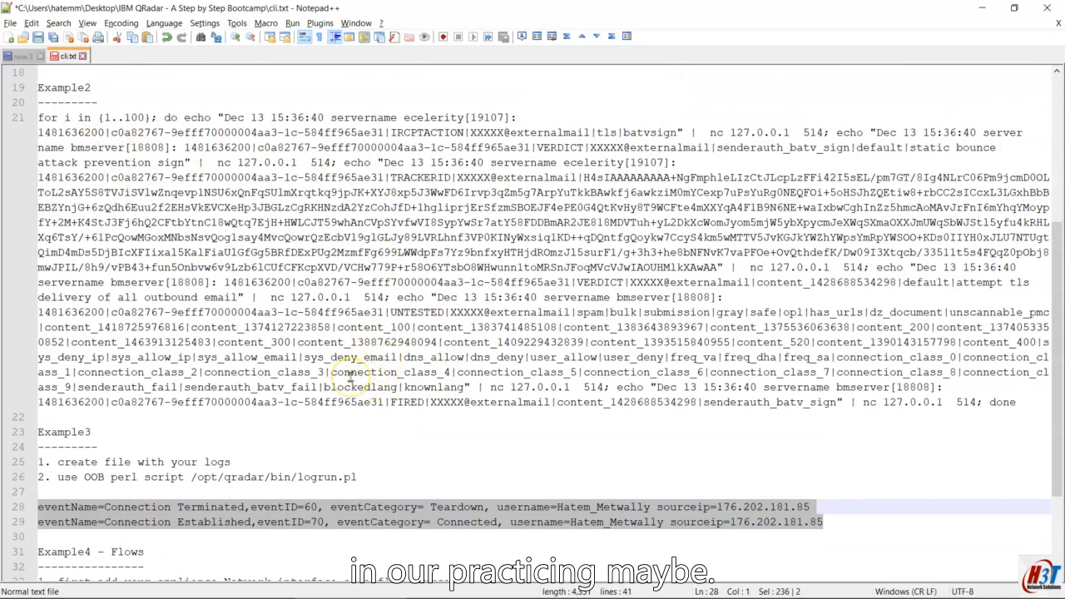
scroll(341, 391, "down", 2)
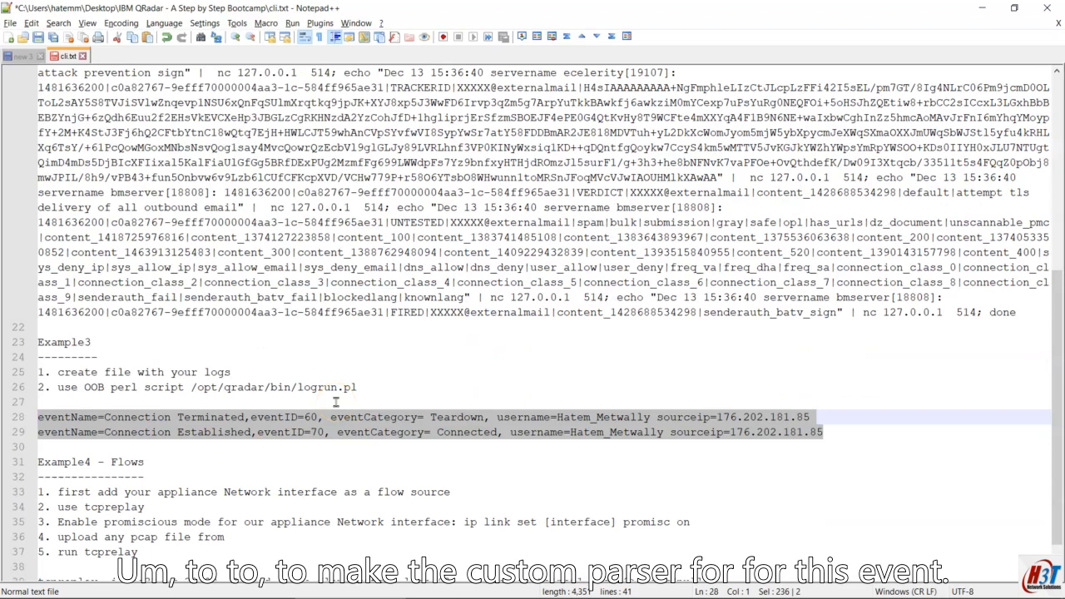
scroll(335, 402, "up", 2)
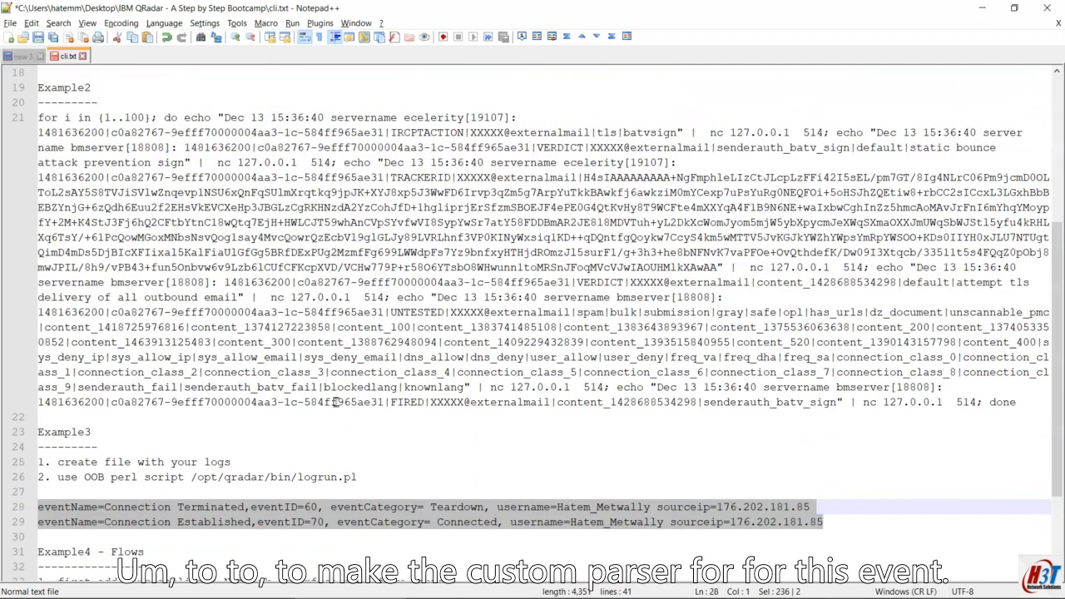
scroll(335, 402, "down", 3)
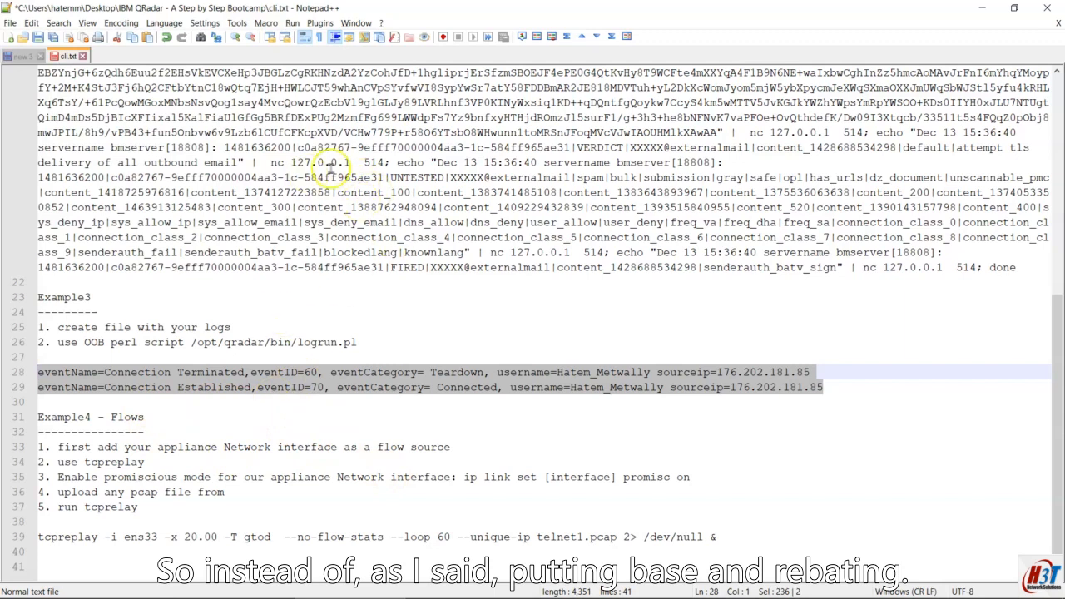
- Compare the lengthy Example2 loop command with the short Example3 log lines in cli.txt
key("alt+Tab")
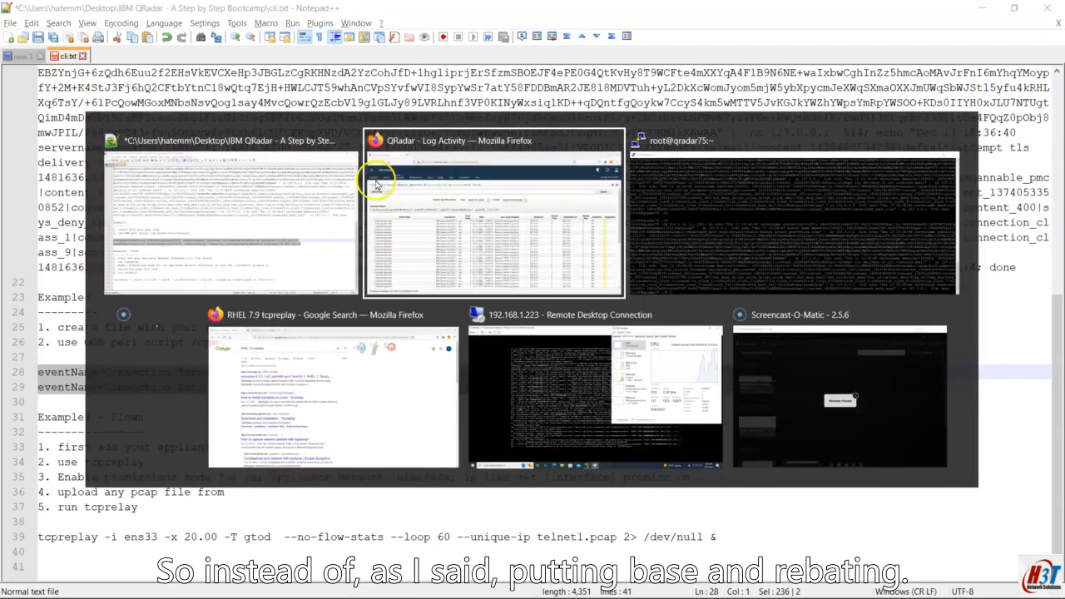
key("alt+Tab")
scroll(375, 178, "up", 3)
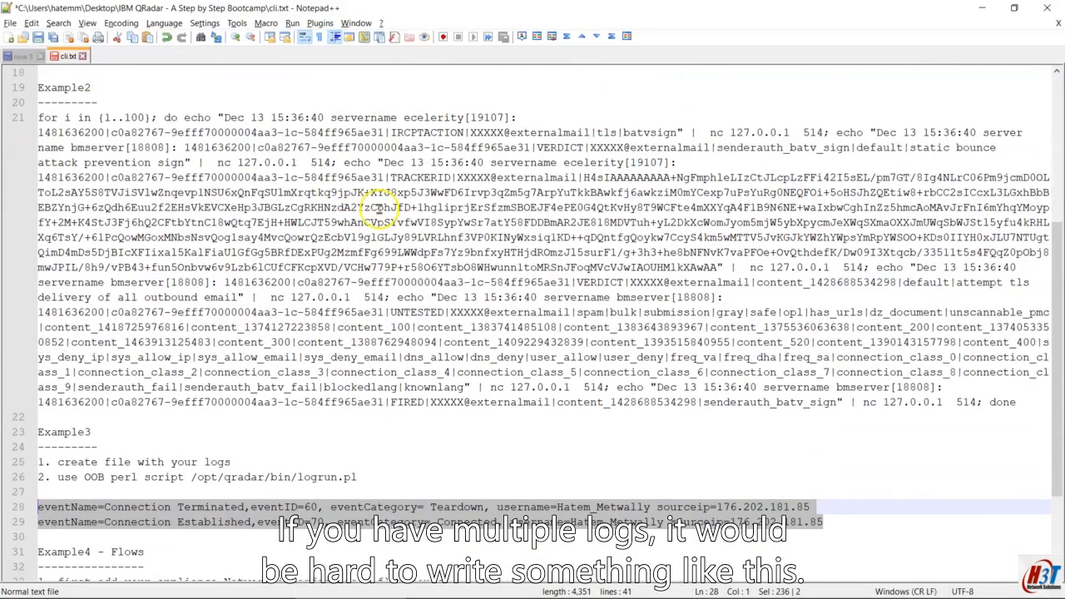
scroll(304, 408, "down", 3)
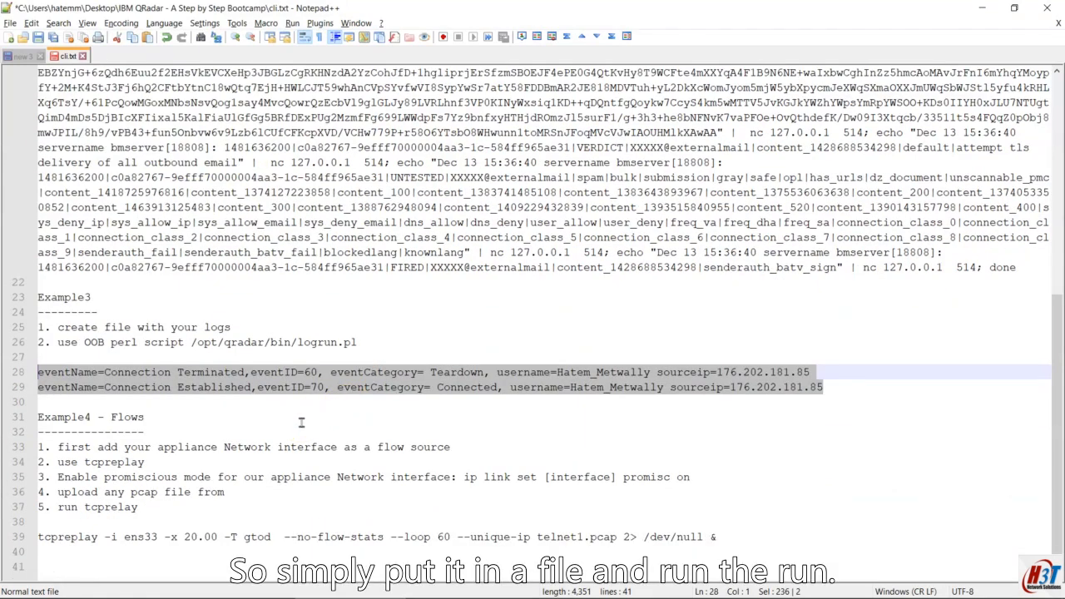
- Switch to the QRadar root terminal and bring up a fresh prompt with blank lines below the previous loop command
key("alt+Tab")
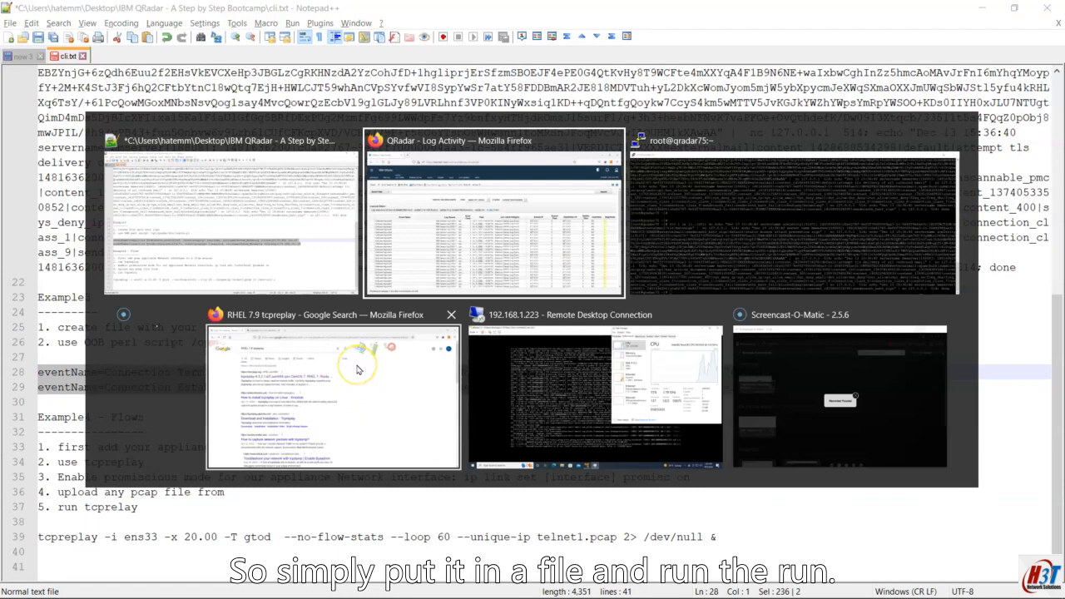
key("alt+Tab")
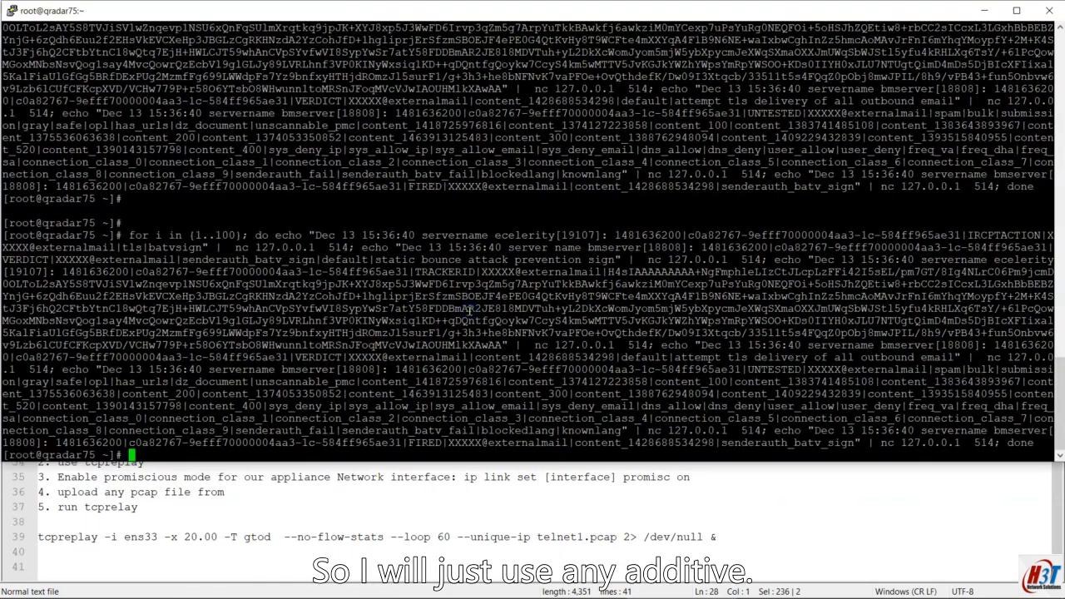
key("Return")
key("Return")
key("Return")
key("Return")
key("Return")
key("Return")
key("Return")
key("Return")
key("Return")
key("Return")
type("v")
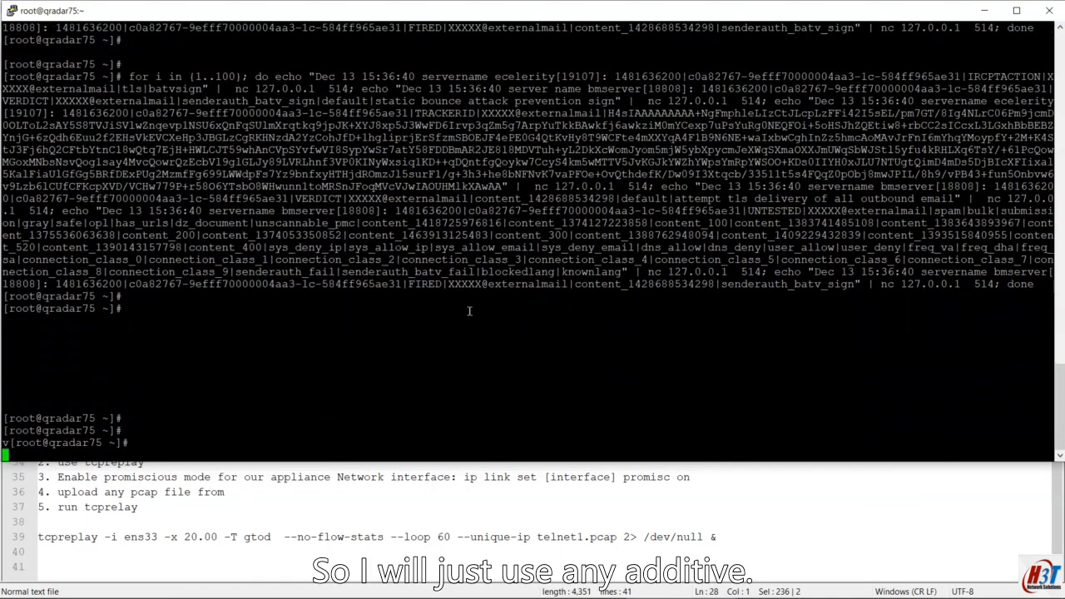
type("i")
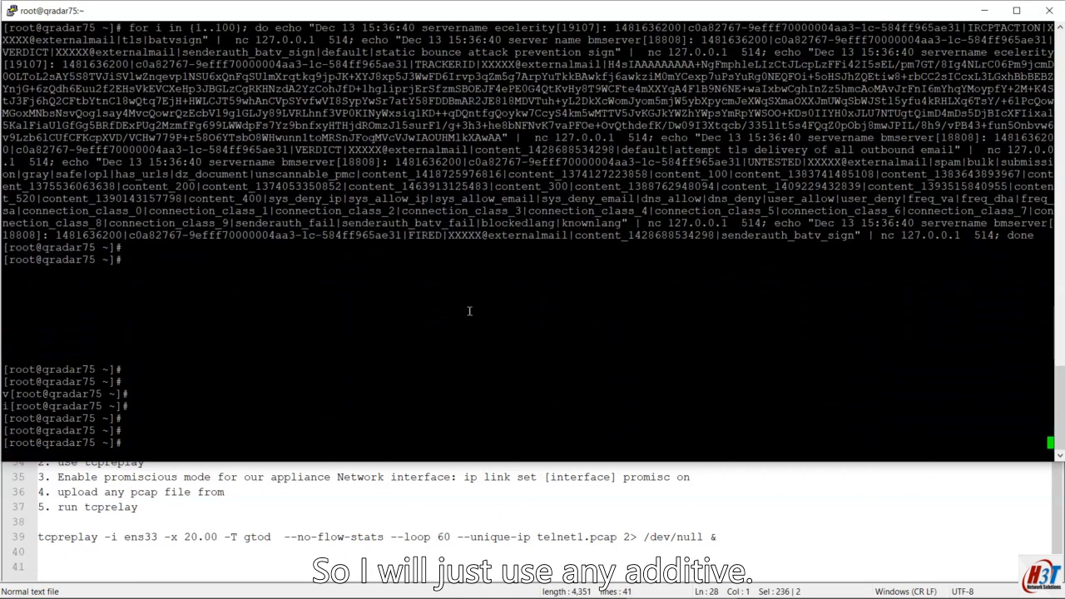
type("v")
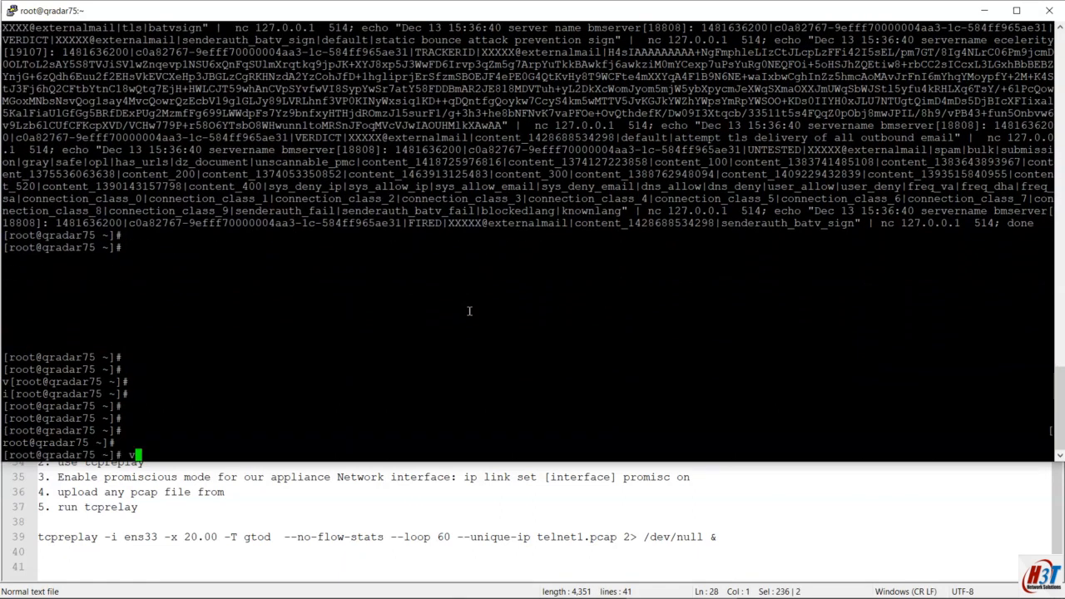
key("Return")
- Create a new file named myLogs.txt in the vi editor
type("vi")
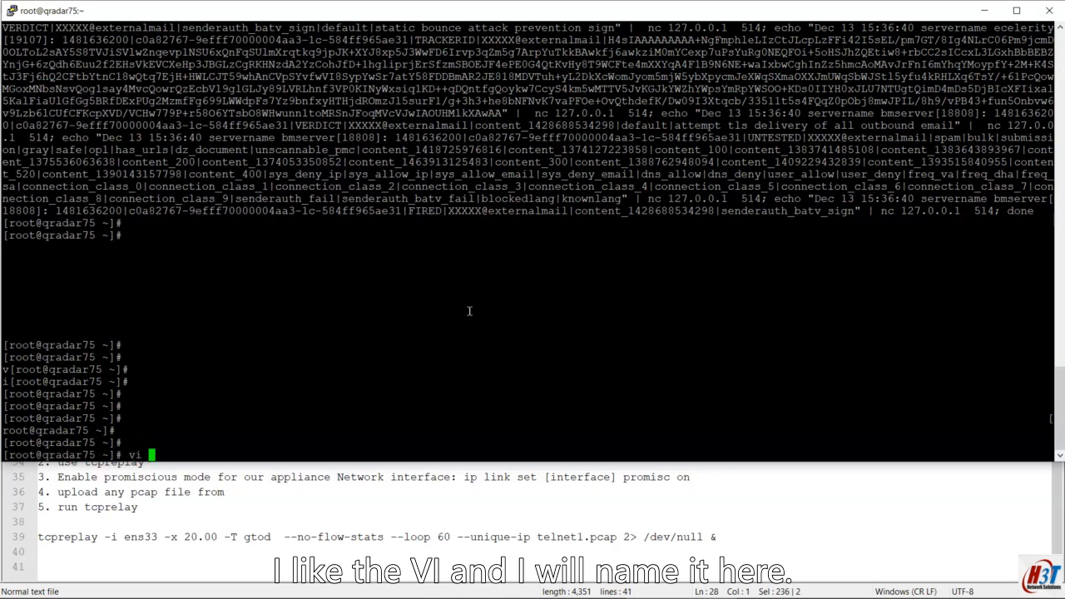
key("alt+Tab")
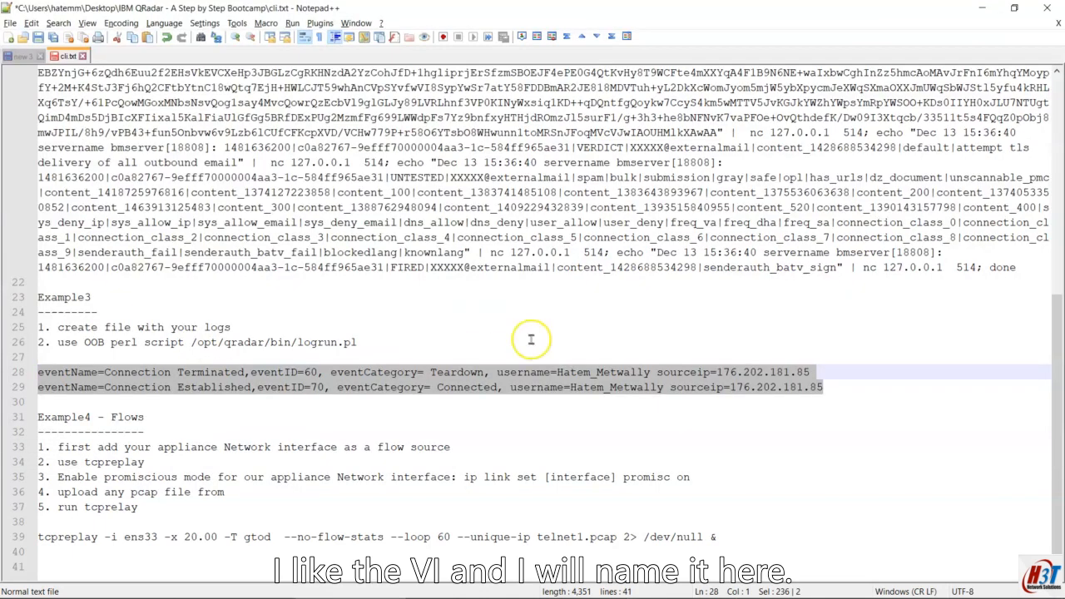
left_click(483, 387)
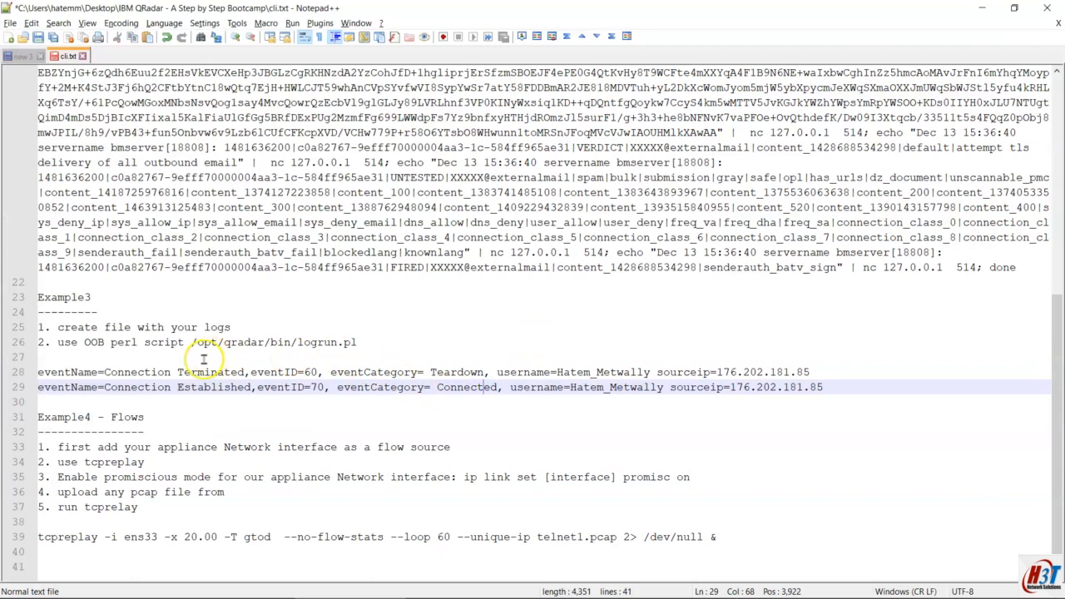
key("alt+Tab")
type("myLogs.txt")
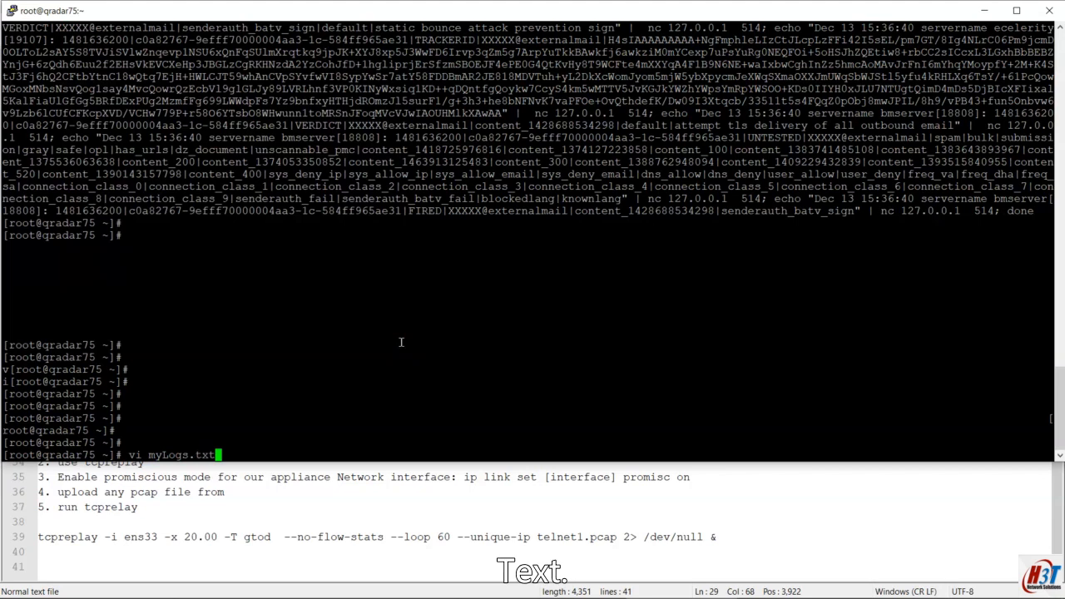
key("Return")
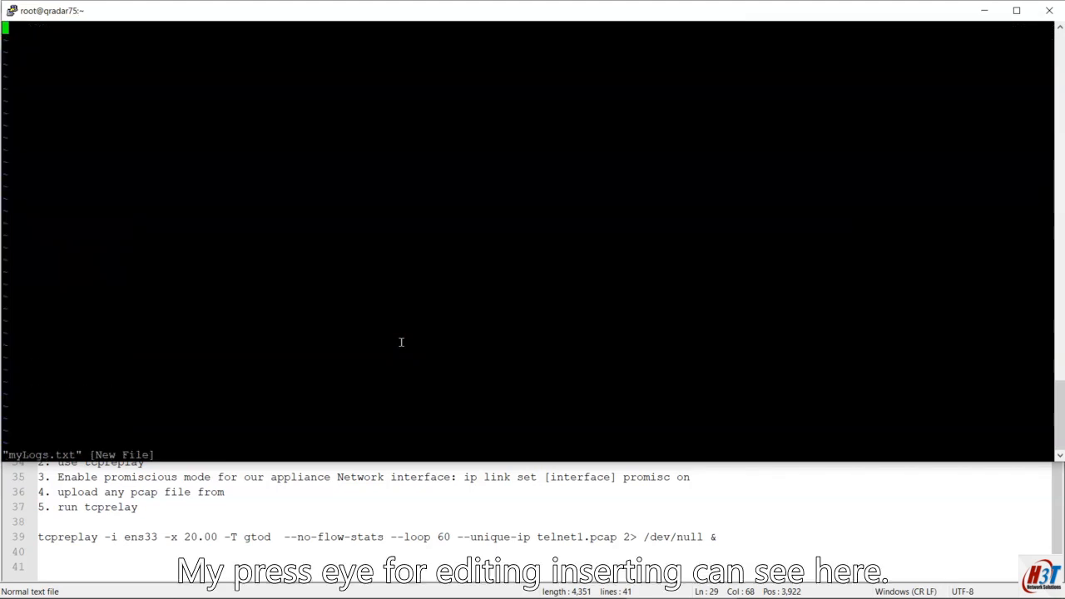
- Insert the two copied connection event lines into myLogs.txt, then save the file and quit vi
key("i")
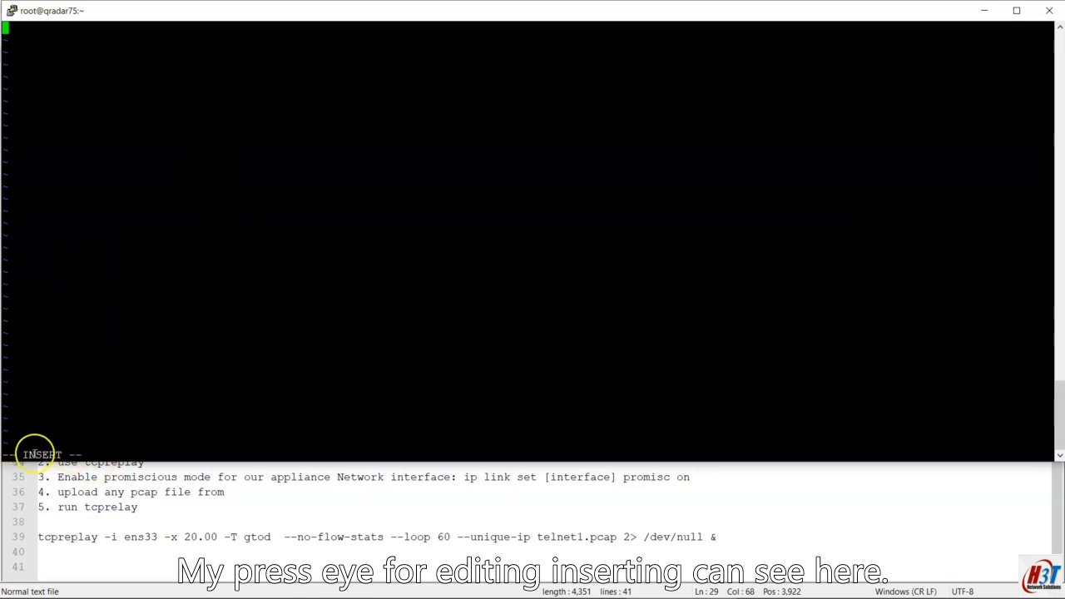
right_click(159, 101)
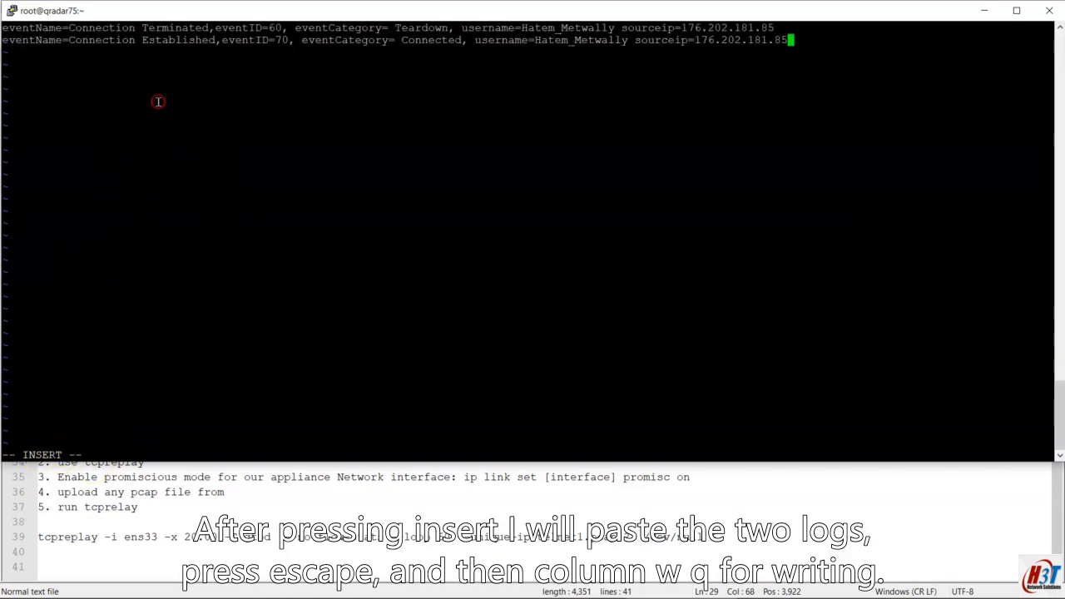
key("Escape")
key("colon")
type("wq")
key("Return")
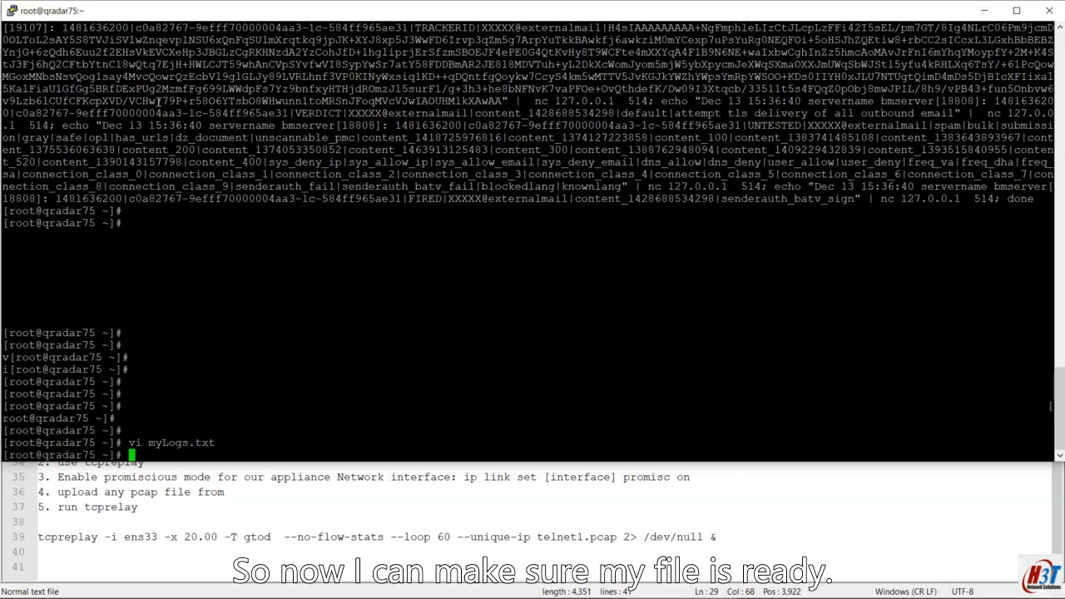
- Print myLogs.txt in the terminal with cat to check its contents
key("Return")
type("cat")
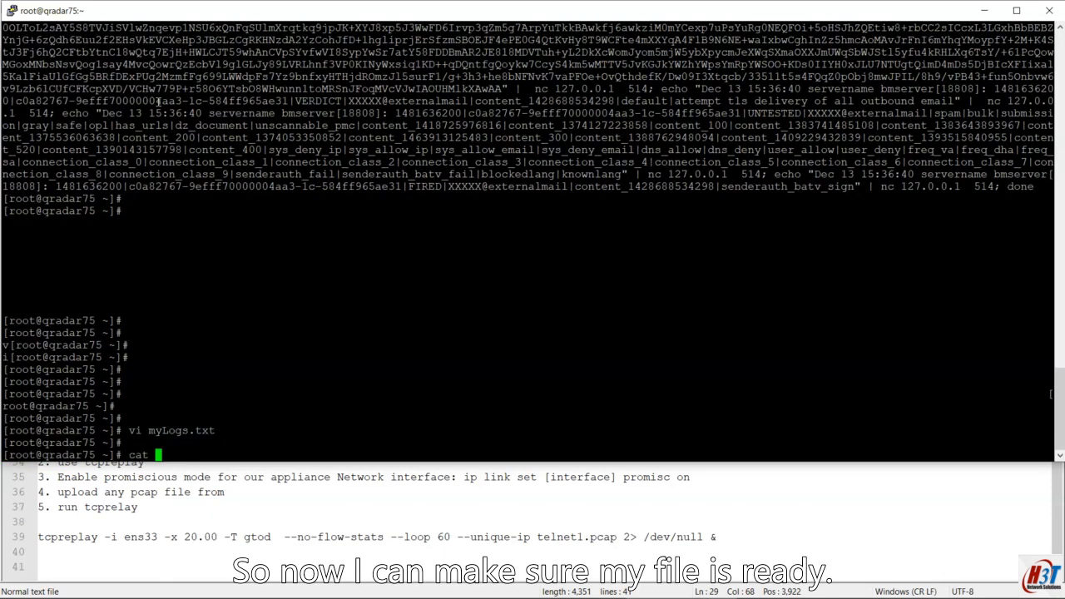
type(" myL")
key("Tab")
key("Return")
key("Return")
key("Return")
key("Return")
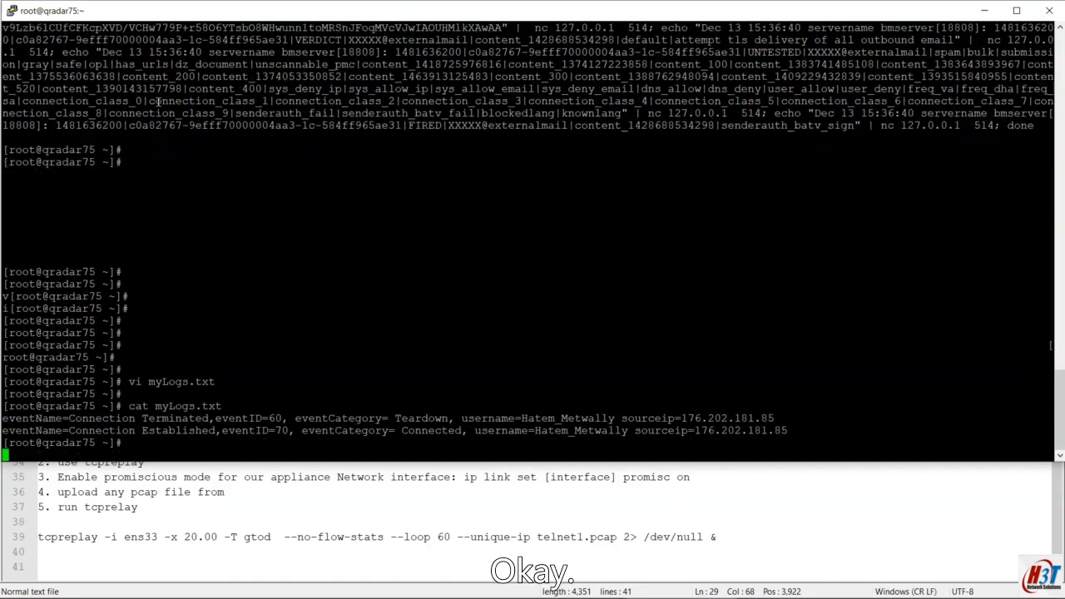
- Copy the path /opt/qradar/bin/logrun.pl from cli.txt and run the script in the terminal with -h to list its options
key("alt+Tab")
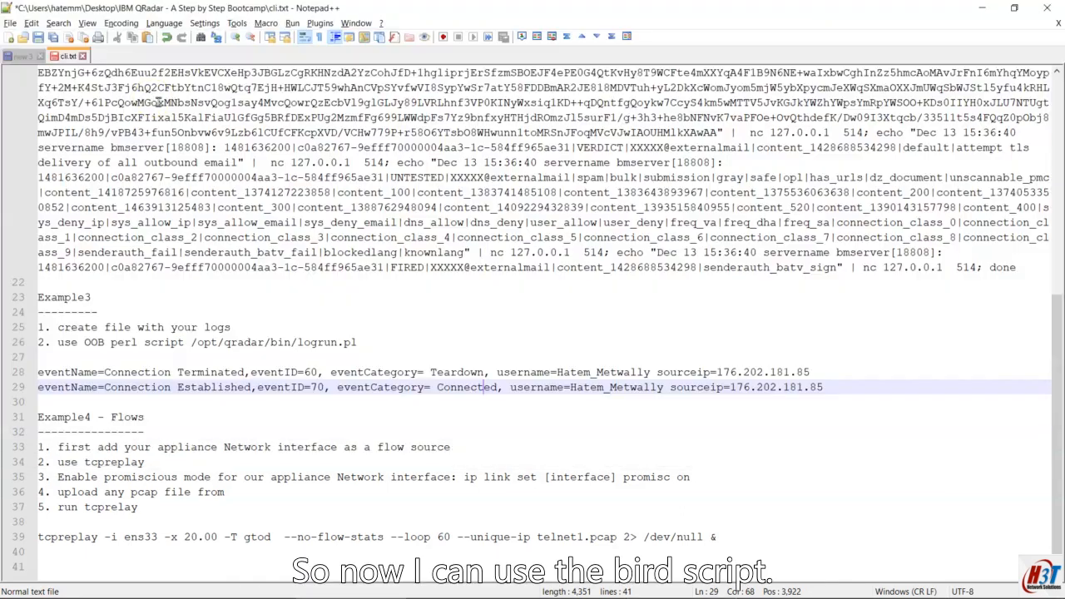
left_click_drag(362, 342, 191, 342)
key("ctrl+c")
key("alt+Tab")
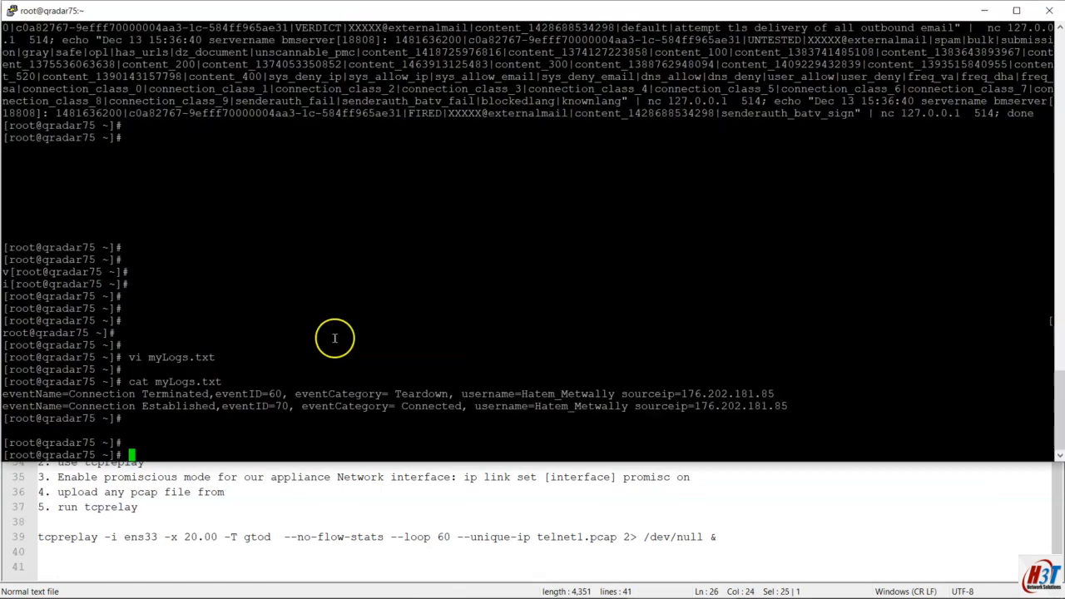
right_click(356, 302)
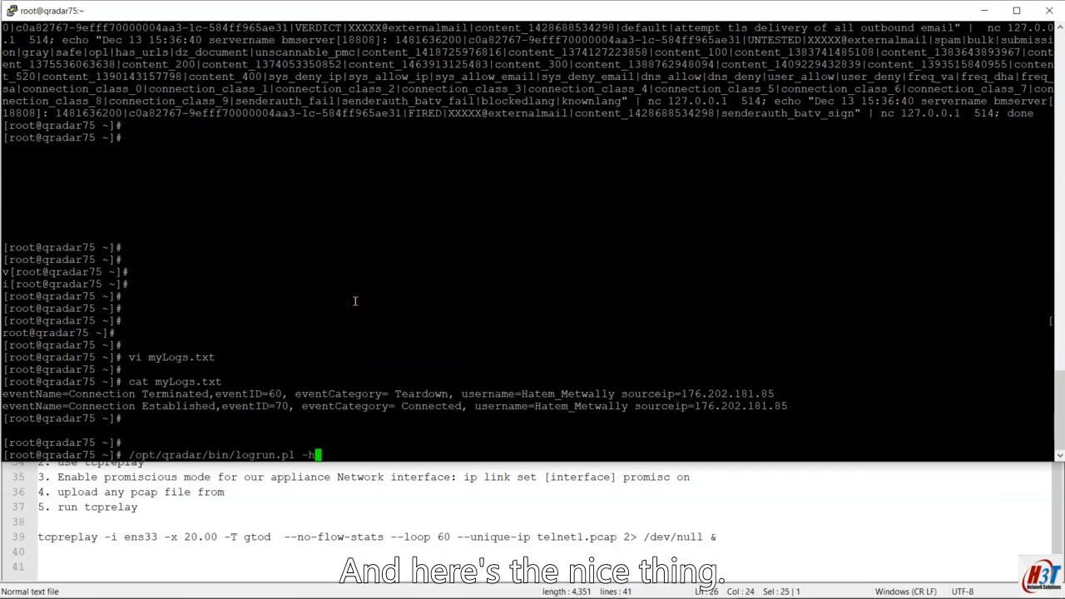
key("Return")
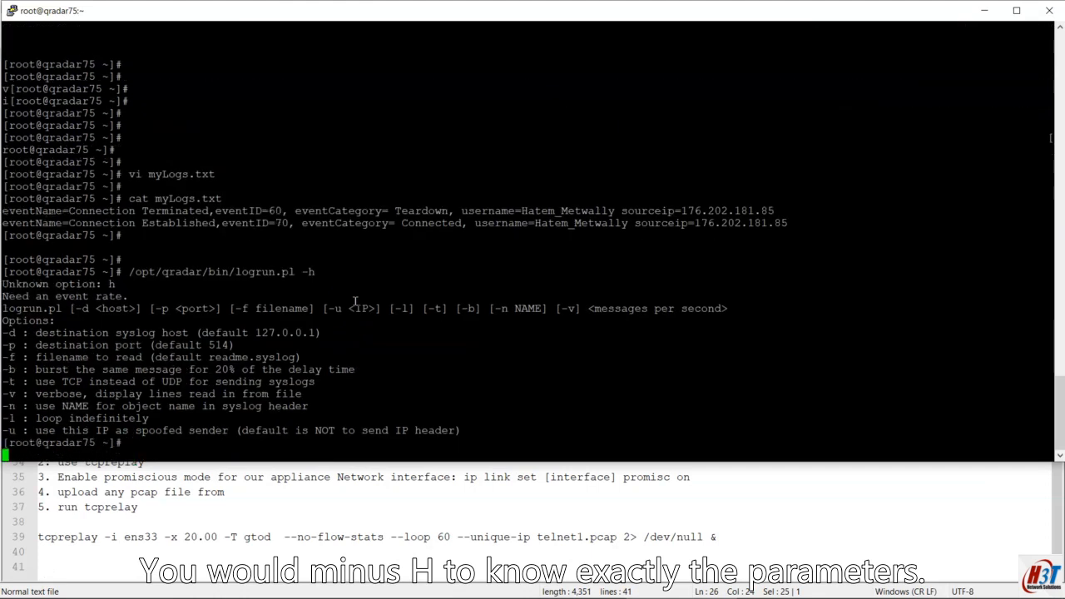
- Rework the logrun.pl command to use destination host 192.168.1.222 (-d) and input file myLogs.txt (-f), without running it
key("Up")
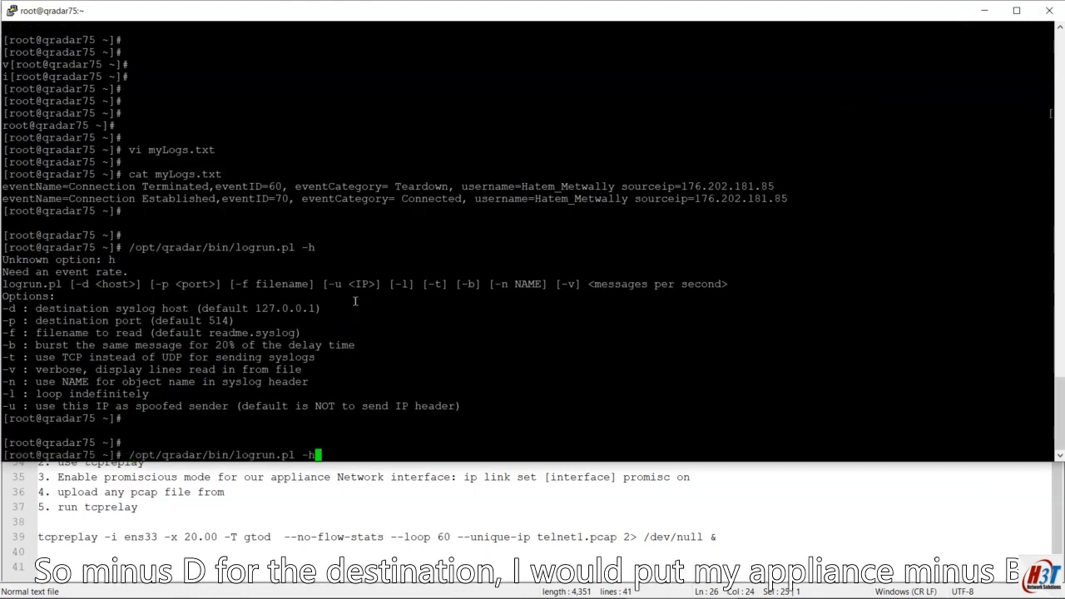
type("d 192.168.1.222")
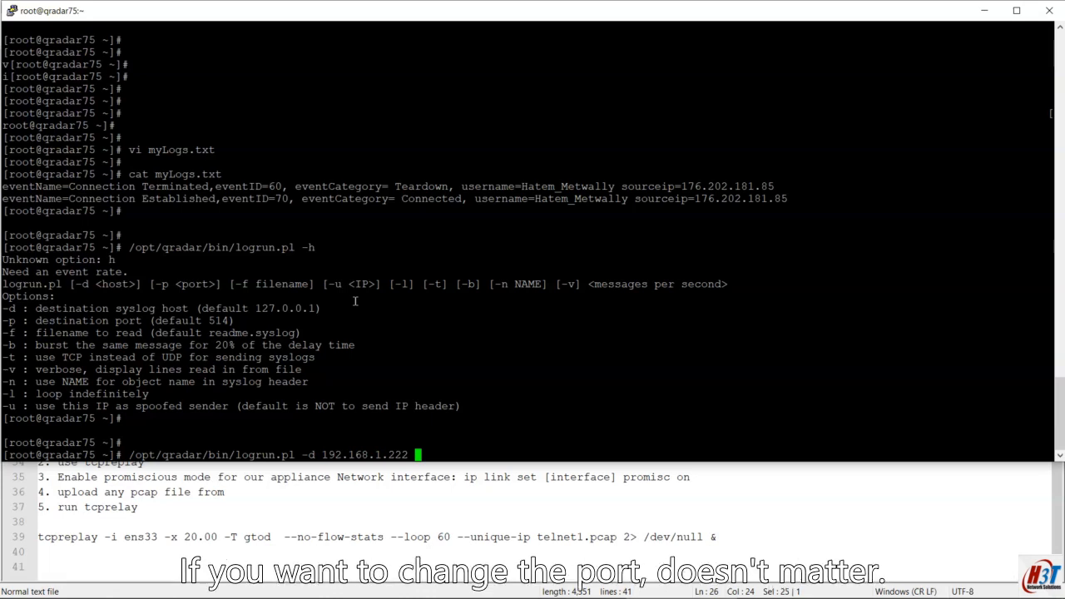
type("-f ")
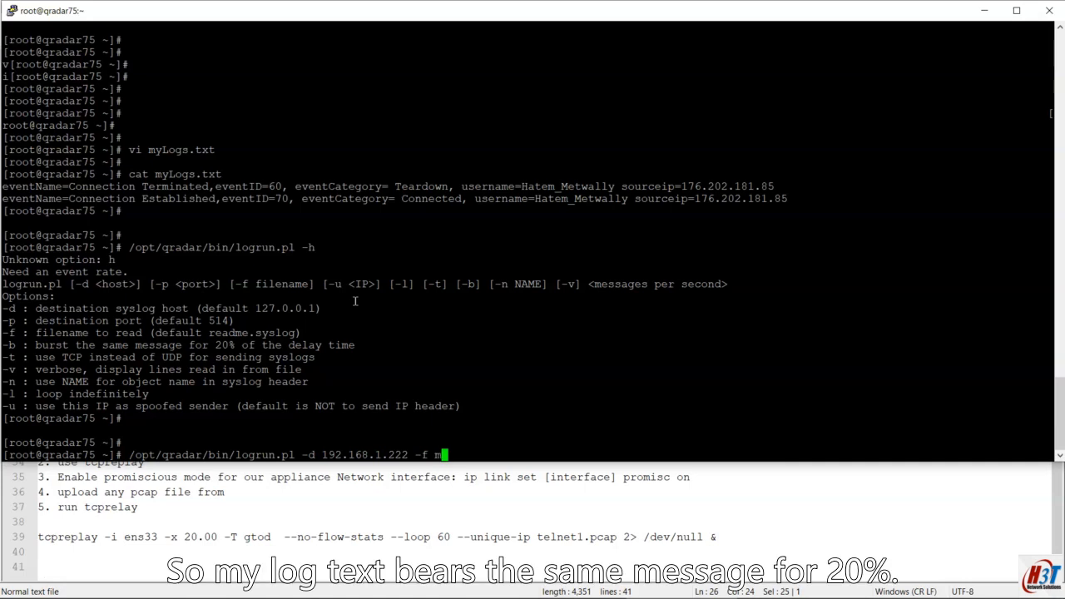
type("my")
key("Tab")
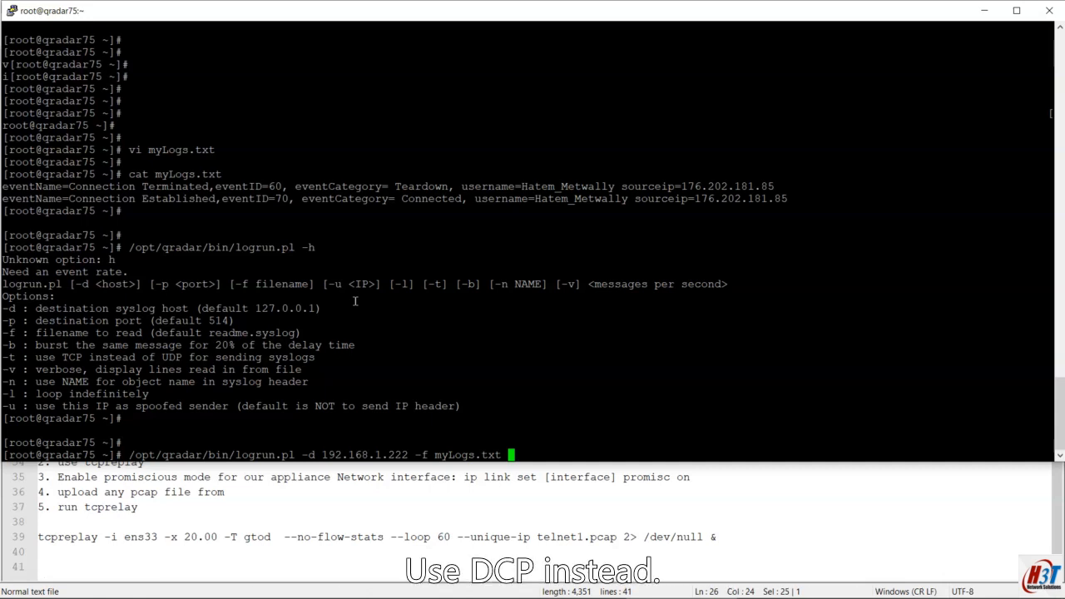
- Check the sample events in cli.txt and extend the logrun.pl command with verbose output (-v) and the object name vpnHQ (-n)
type("-v -n")
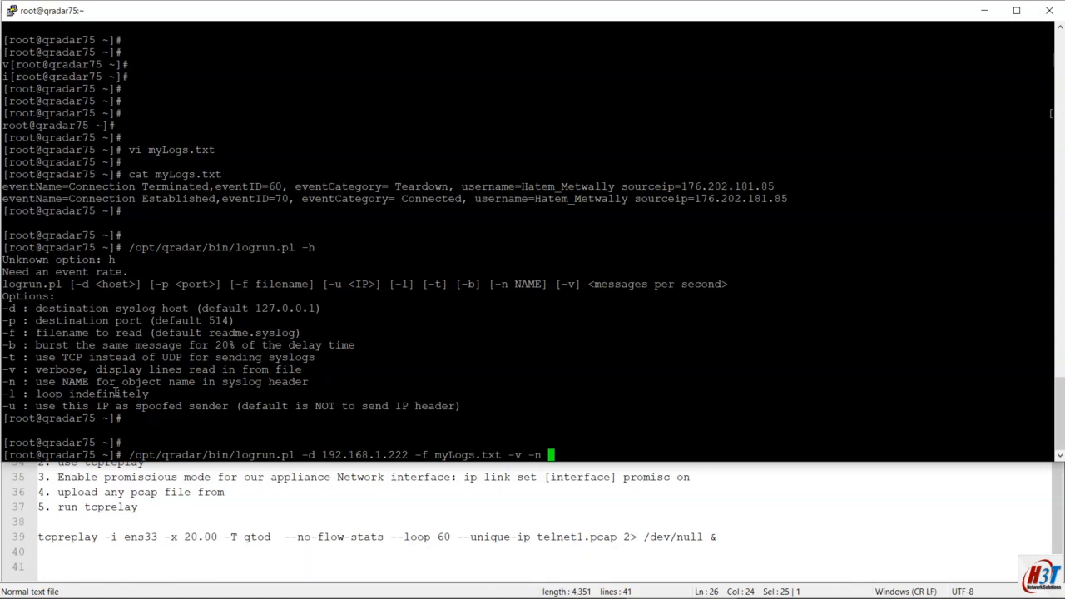
key("alt+Tab")
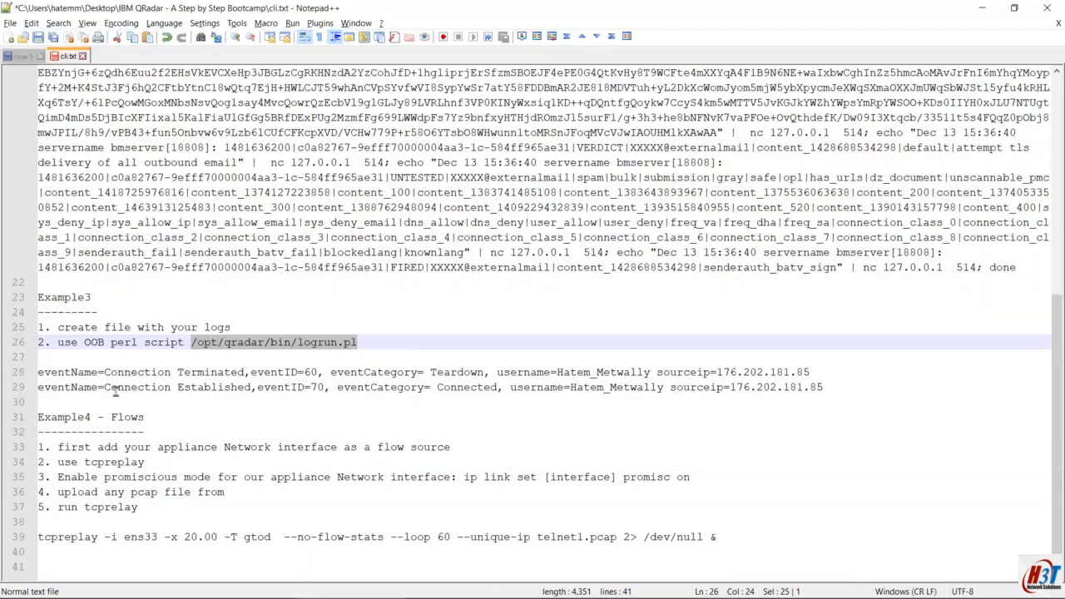
left_click_drag(815, 383, 42, 374)
key("alt+Tab")
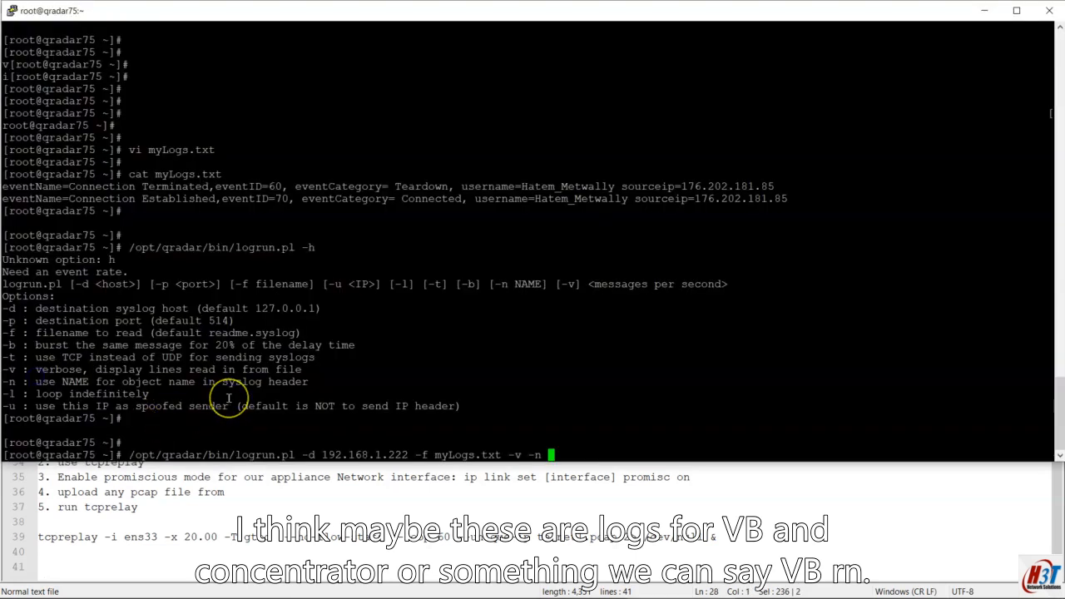
type("VPN")
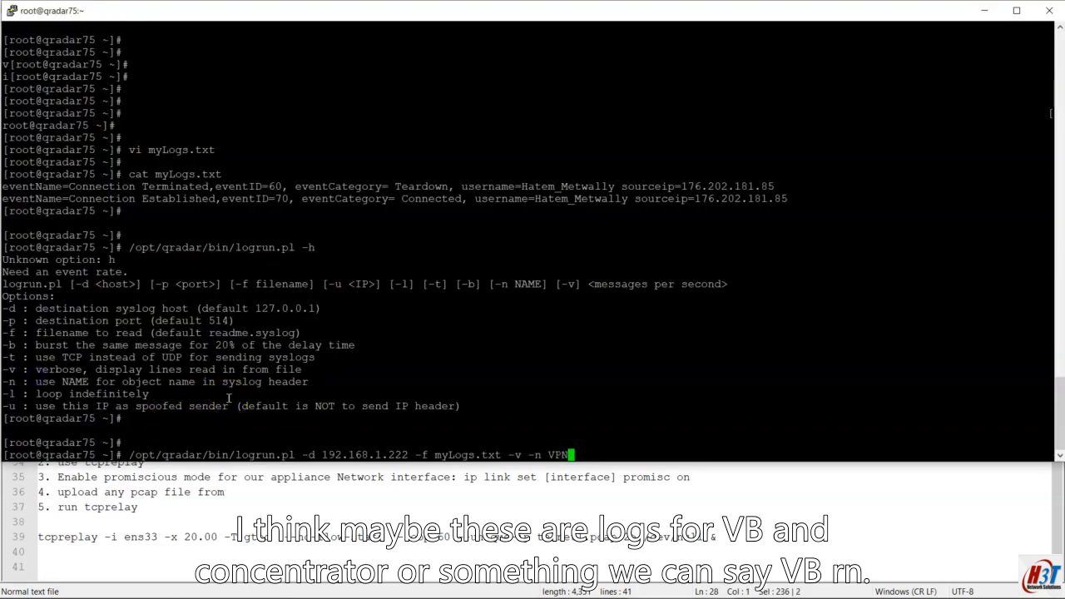
key("BackSpace")
key("BackSpace")
key("BackSpace")
type("vpn")
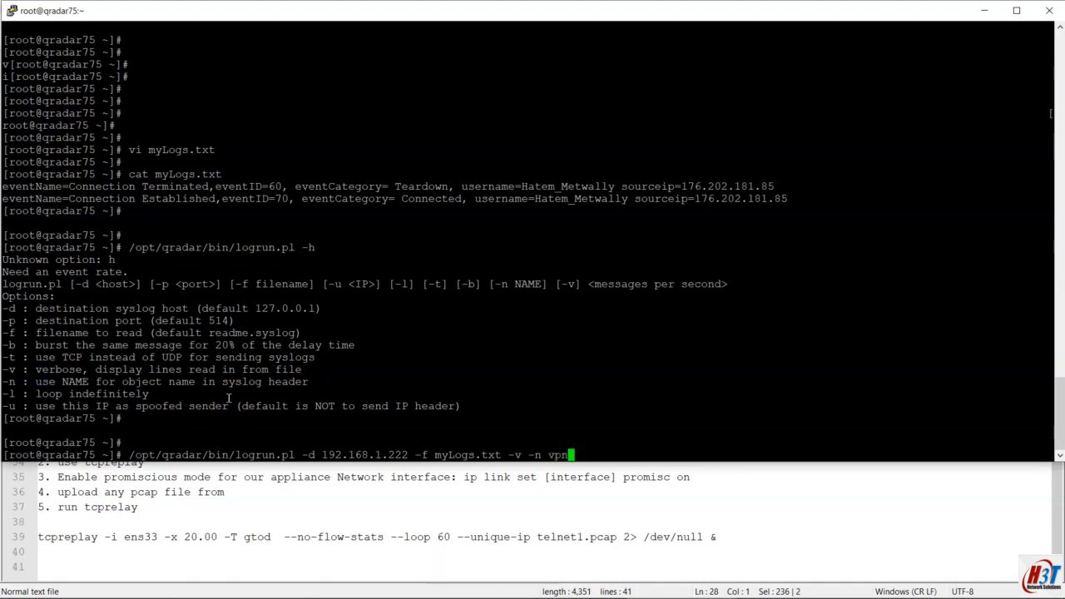
type("HQ")
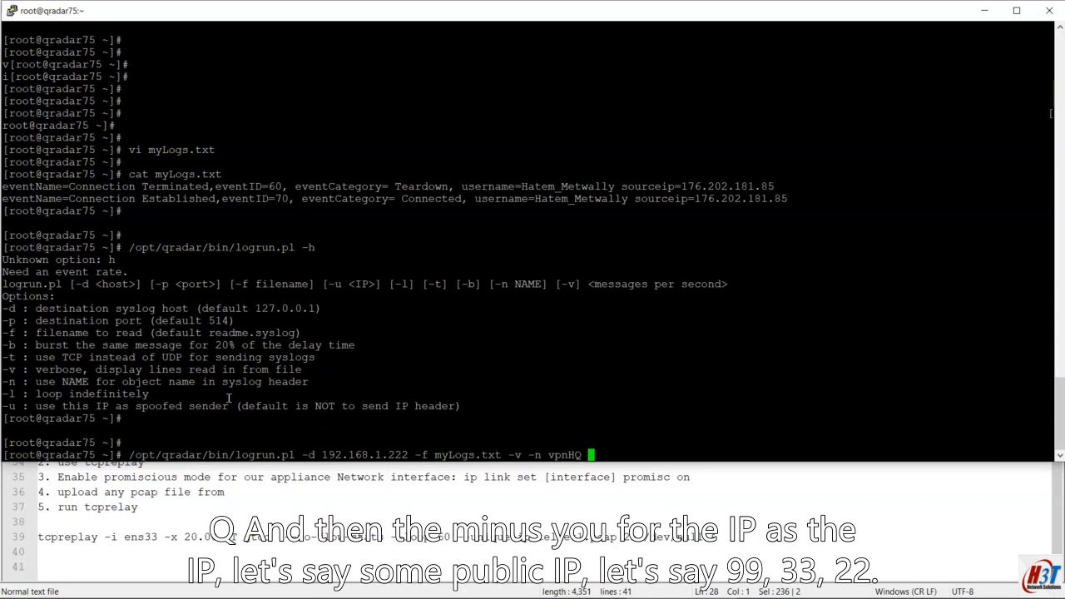
- Add the spoofed sender IP 99.33.22.11 to the logrun.pl command with the -u option
type(" -u")
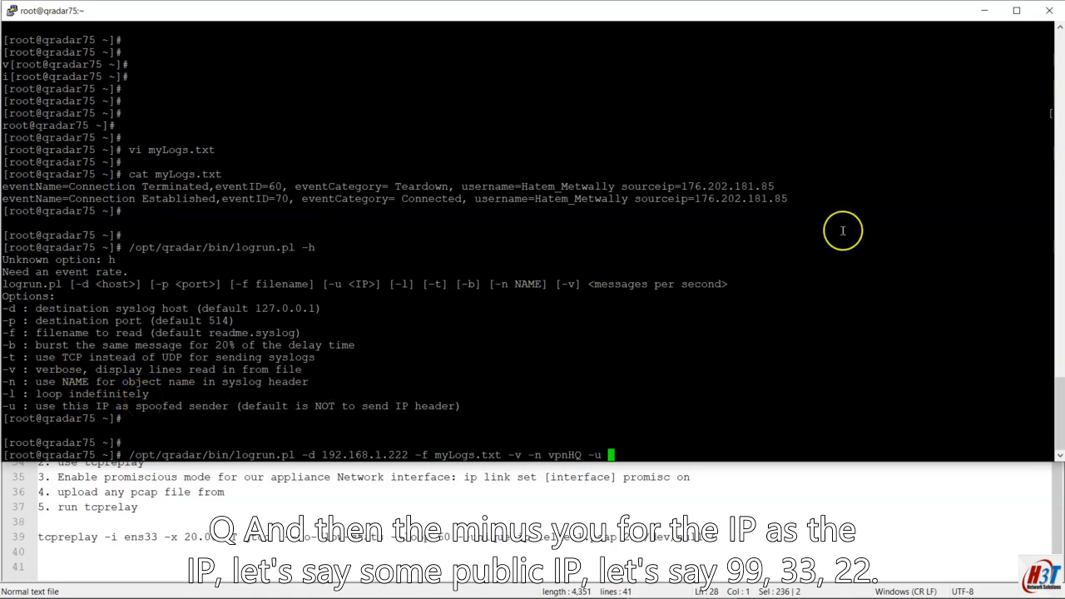
double_click(750, 186)
left_click(648, 362)
type("99")
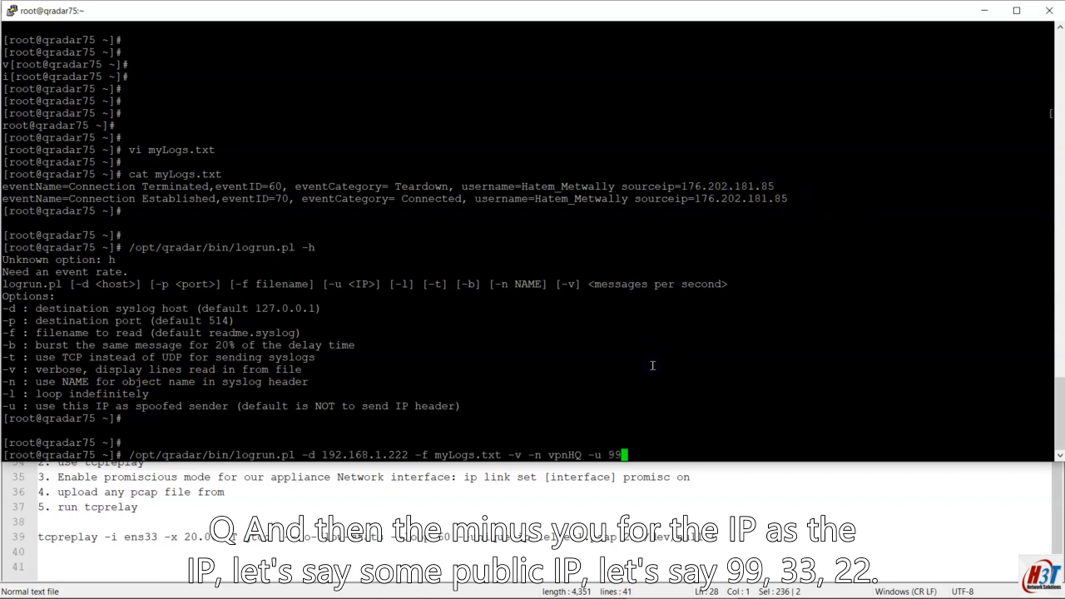
type(".33.22.11")
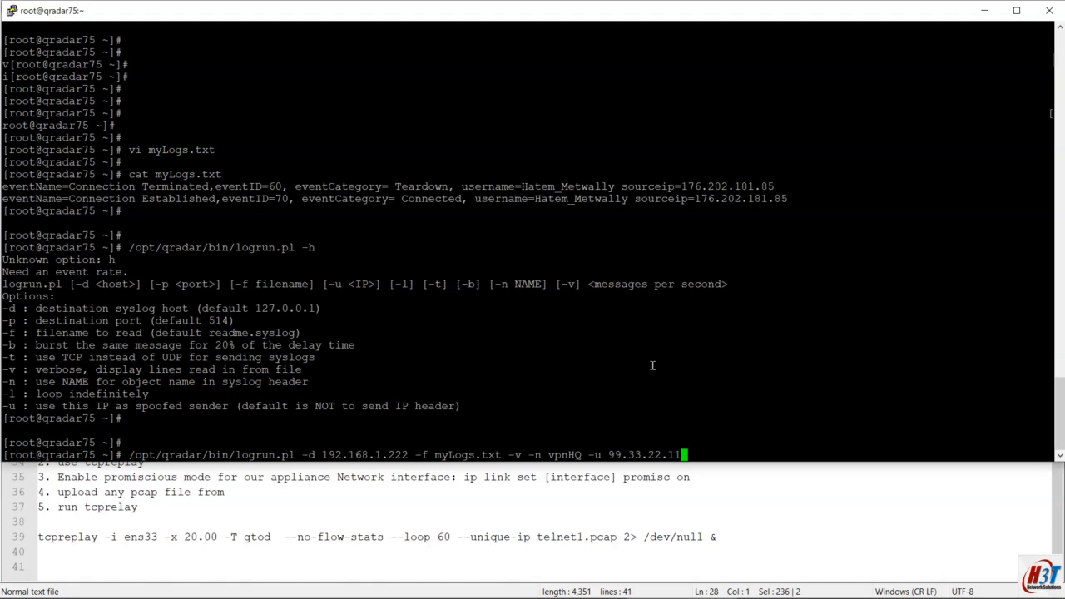
- Run the logrun.pl command, adding burst mode (-b) and an event rate of 20 messages per second
key("Return")
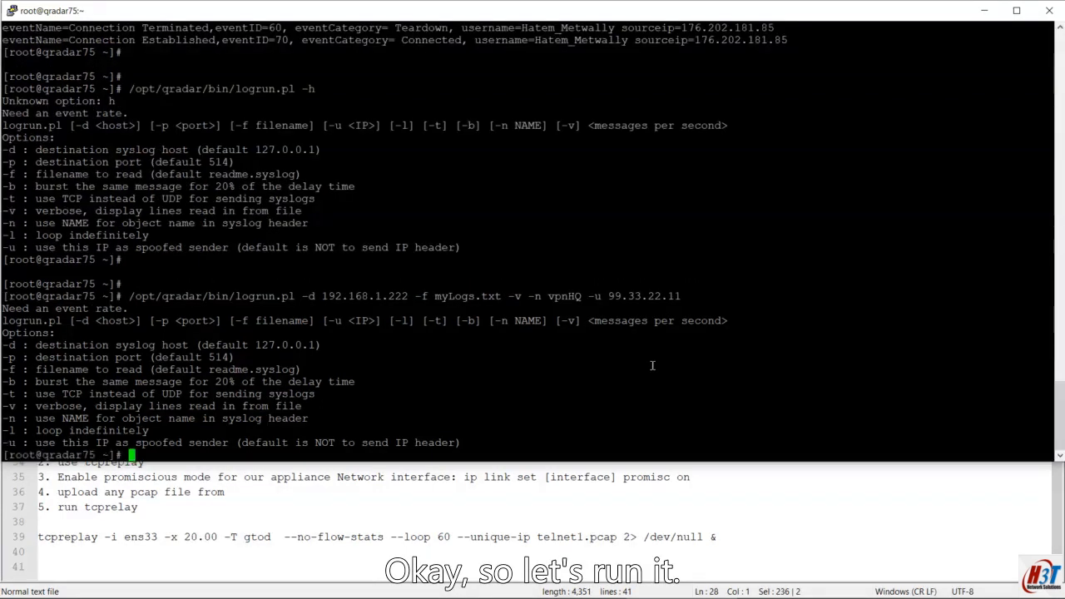
key("Return")
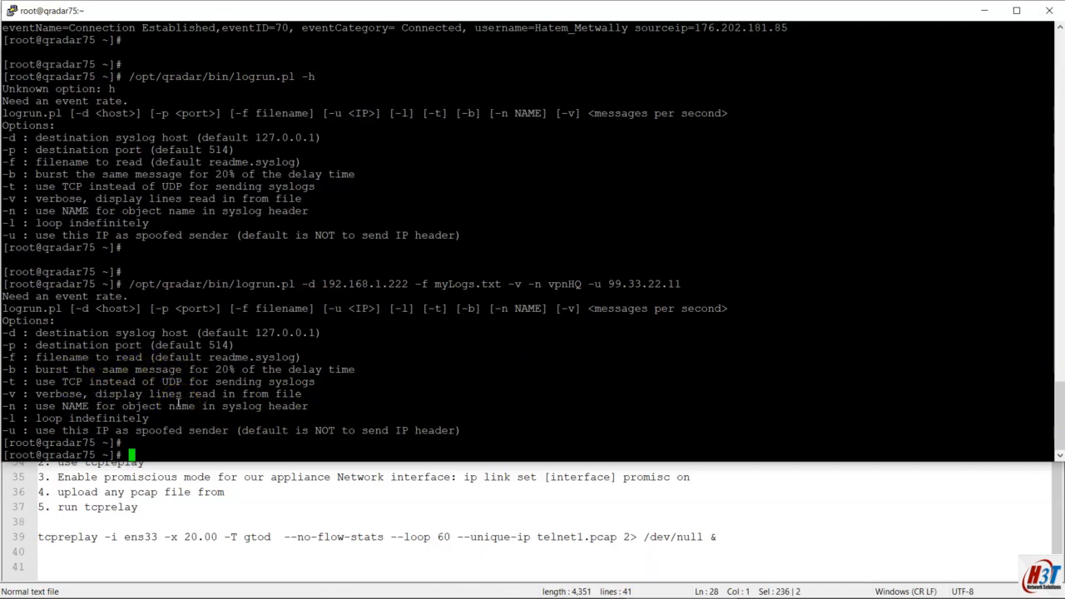
key("Up")
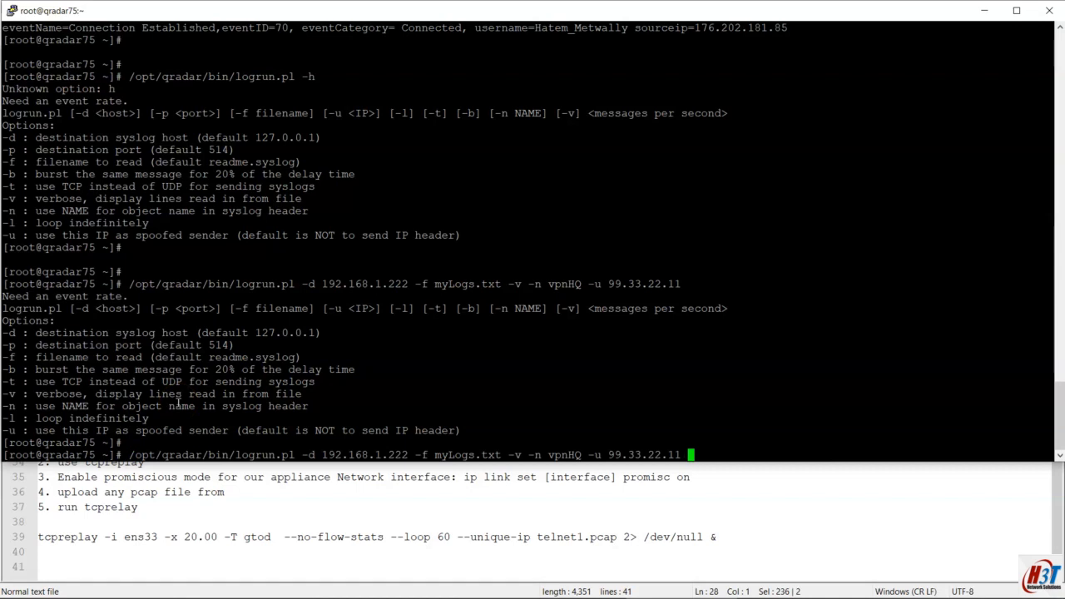
type("-n")
key("BackSpace")
type("b 20")
key("Return")
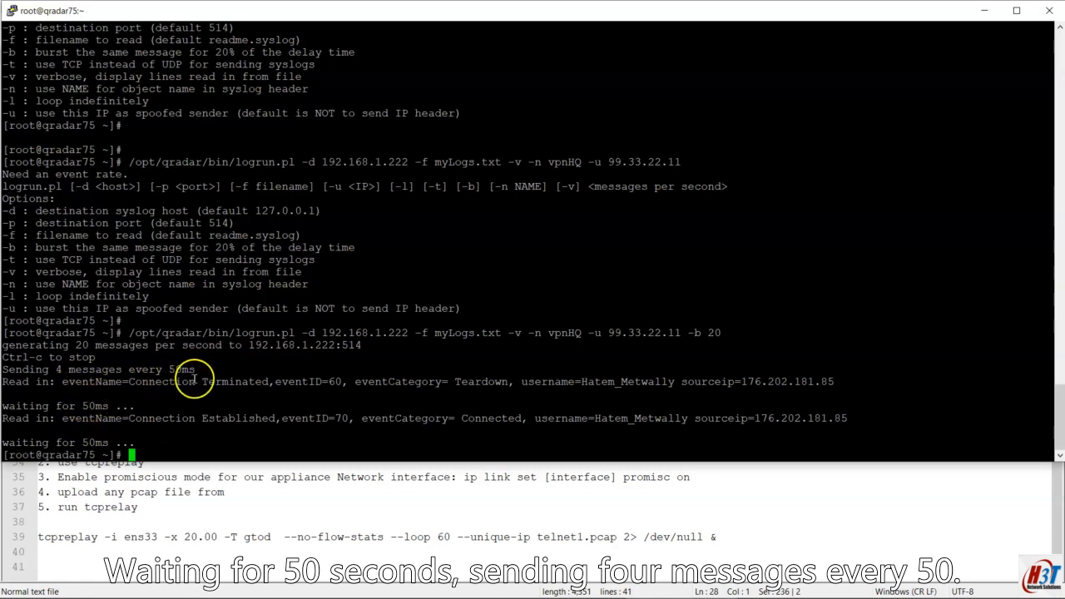
left_click_drag(738, 328, 676, 332)
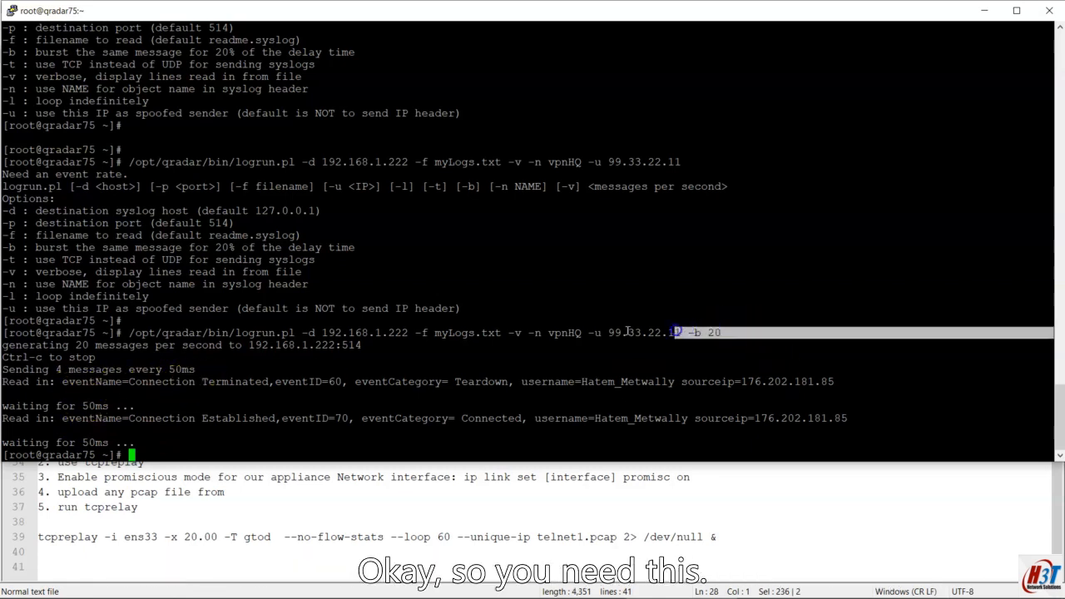
left_click(213, 247)
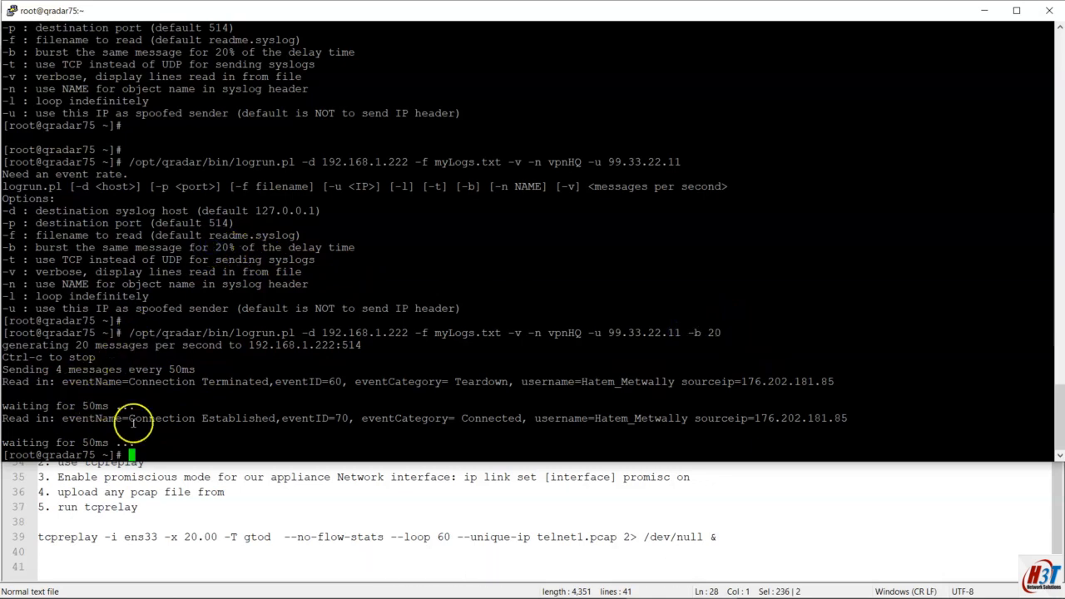
- Check QRadar's Log Activity for the spoofed events, resend them with the same logrun.pl command, and check Log Activity again
mouse_move(562, 592)
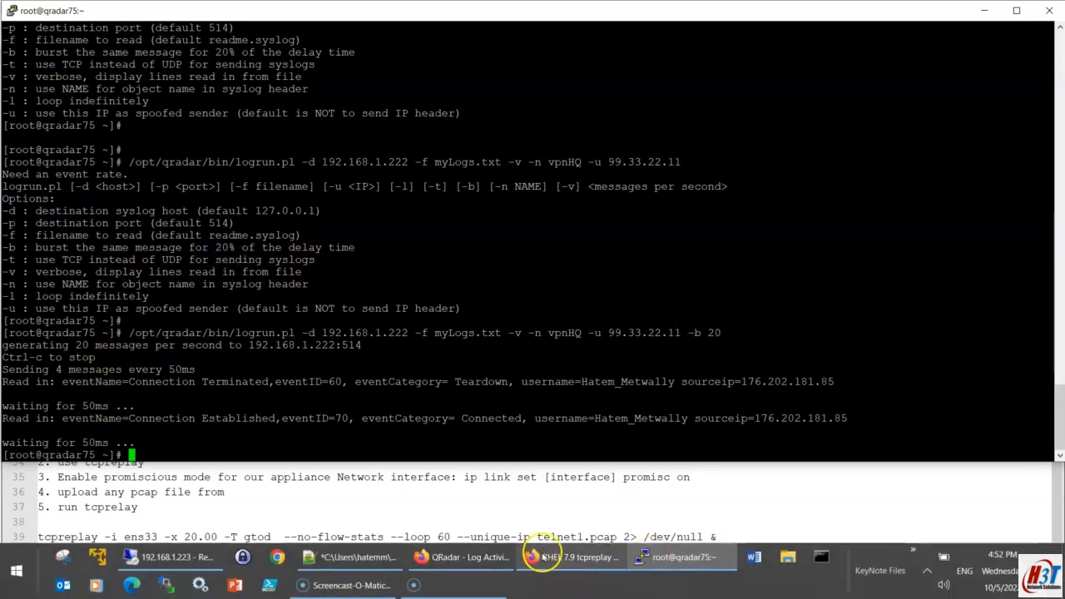
left_click(481, 562)
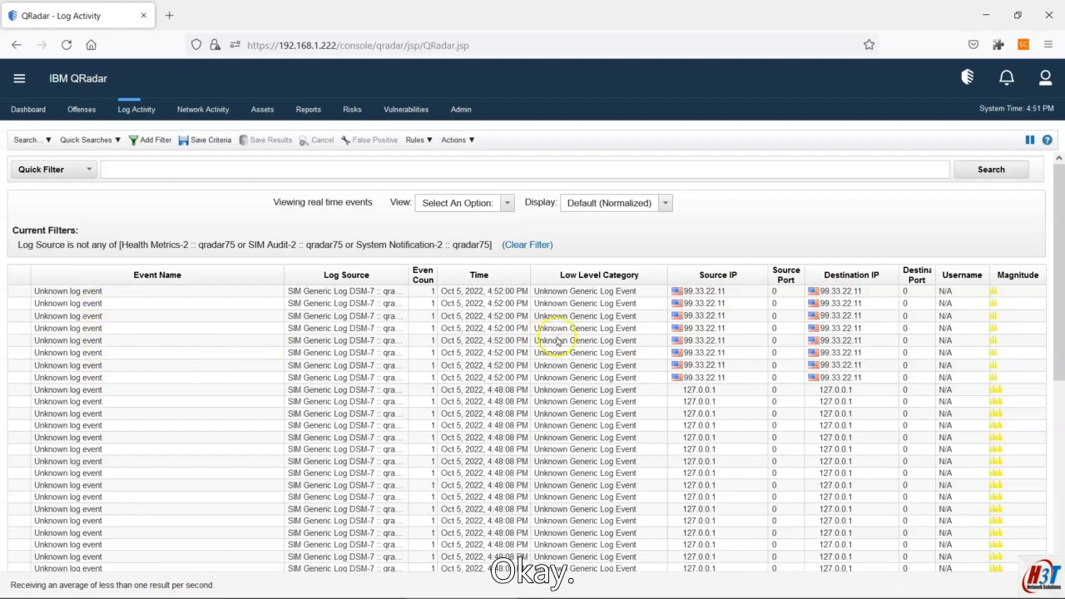
key("alt+Tab")
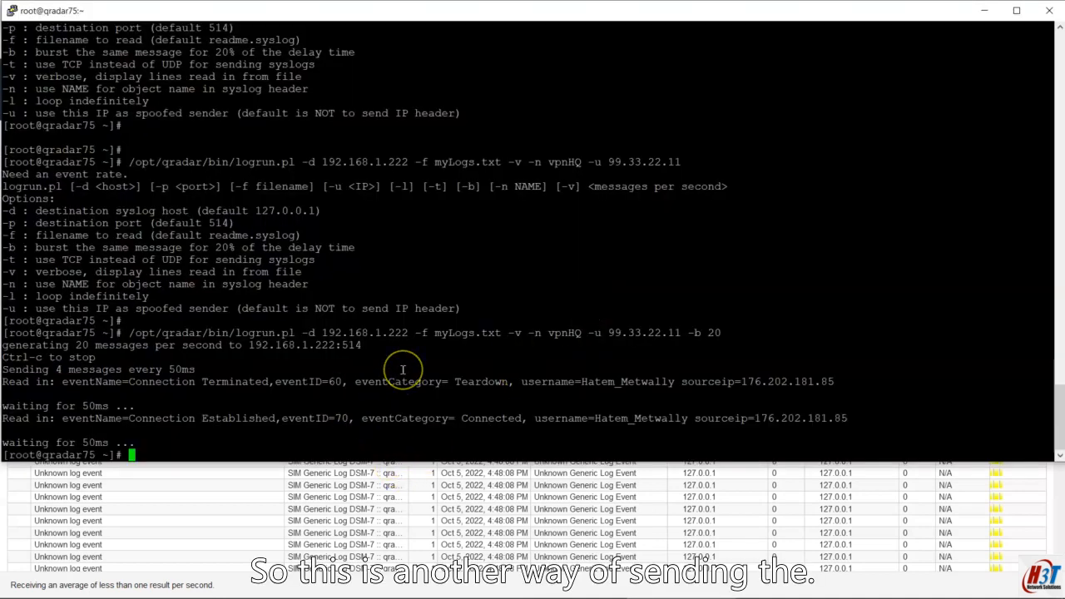
key("Up")
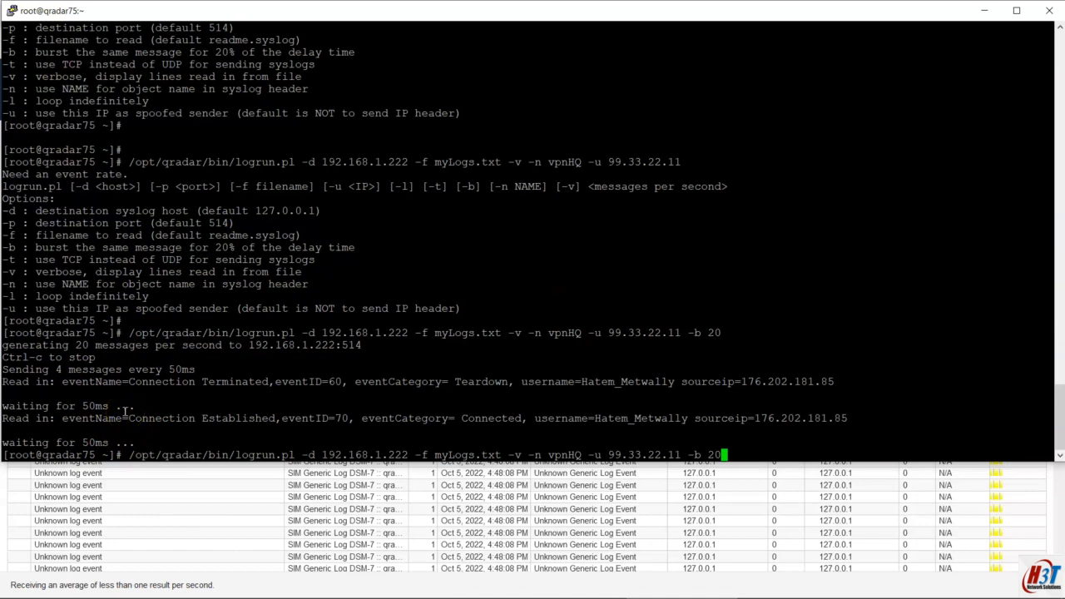
key("Return")
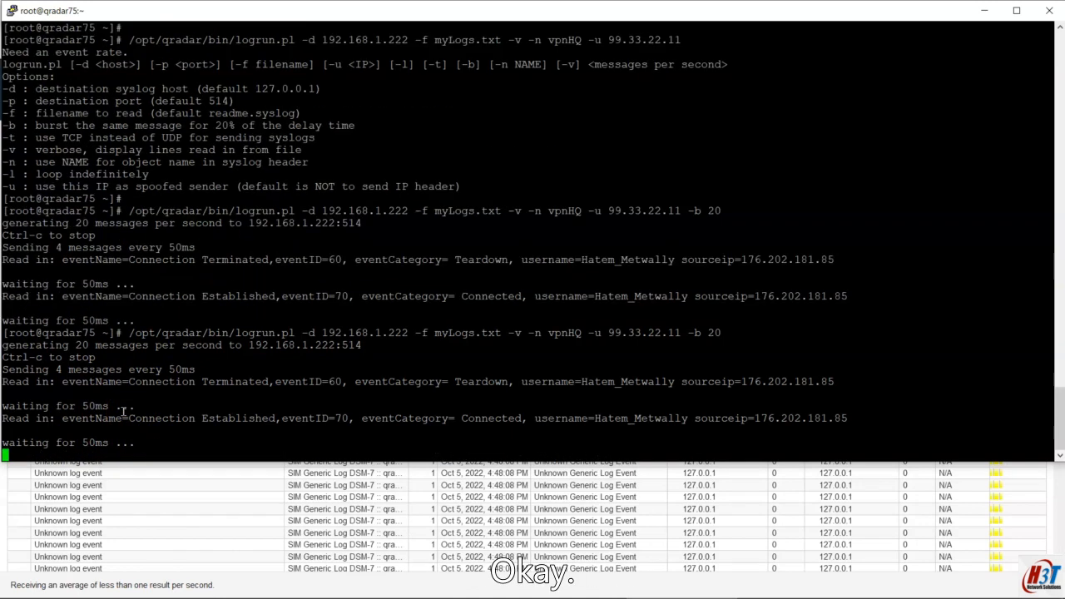
key("alt+Tab")
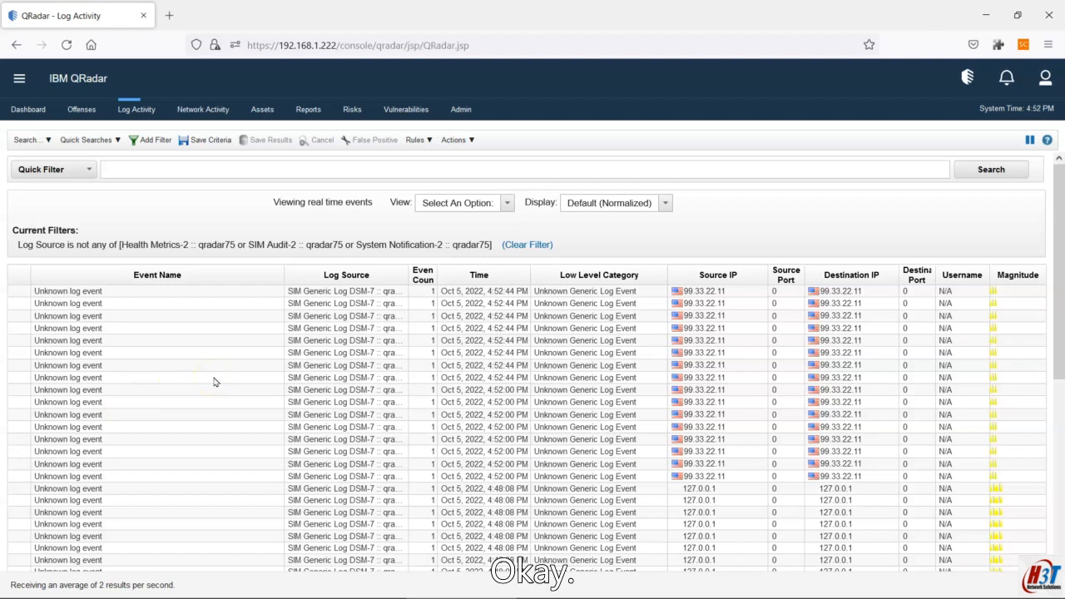
key("alt+Tab")
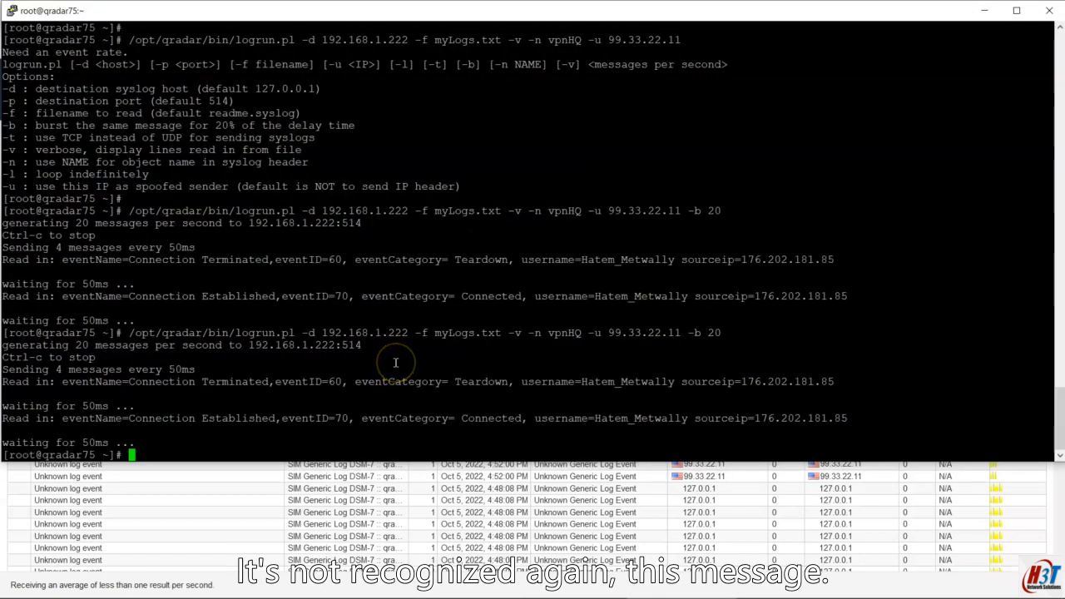
- Go to the Example4 - Flows section of cli.txt in Notepad++ and open the Network Activity view in QRadar
key("alt+Tab")
key("Tab")
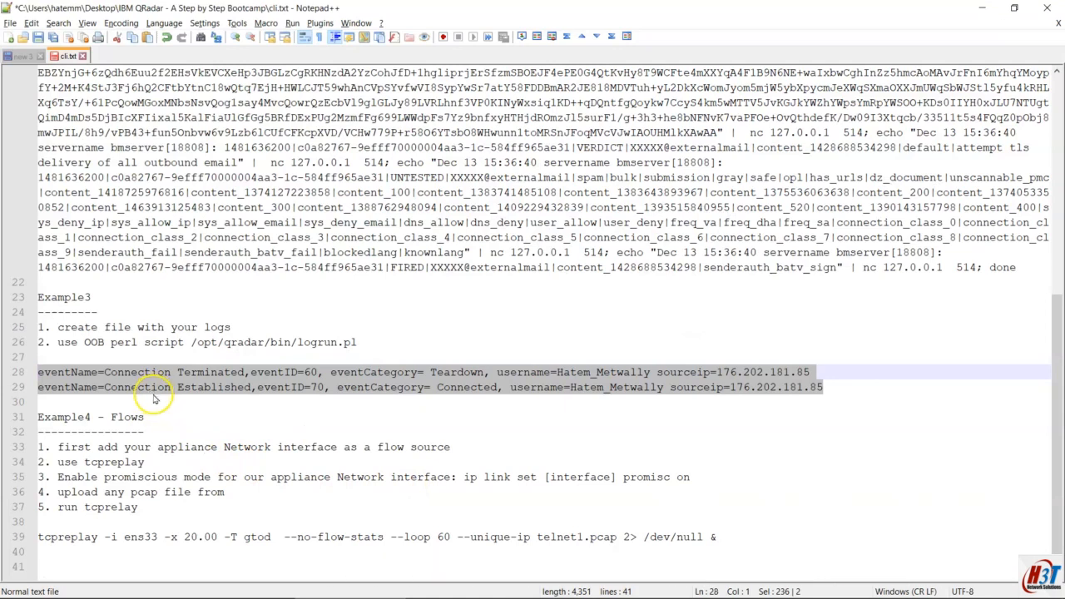
left_click(161, 419)
scroll(331, 296, "up", 2)
scroll(312, 295, "down", 2)
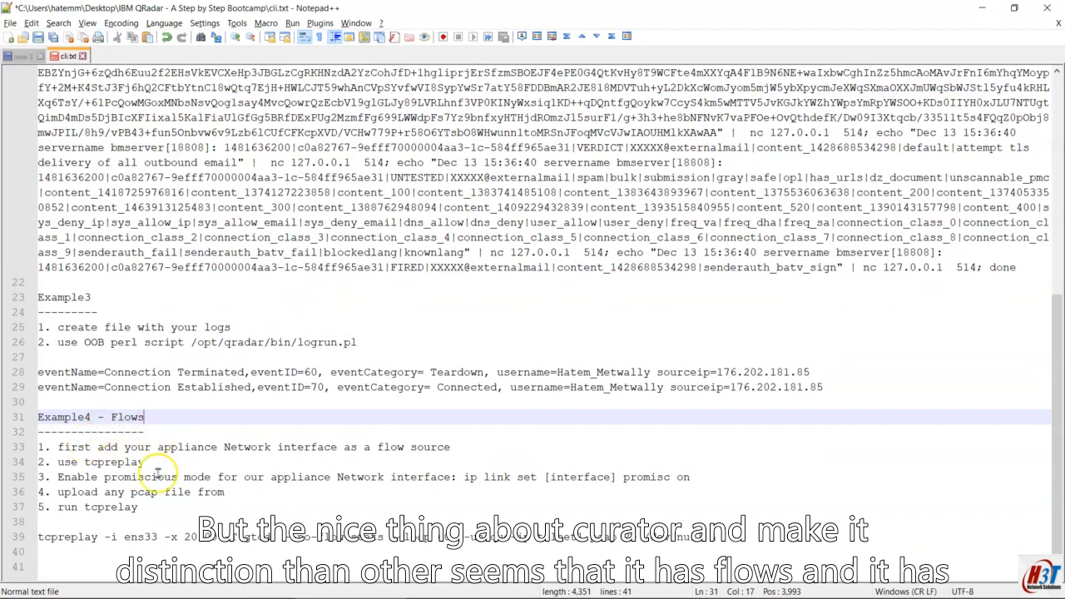
key("alt+Tab")
key("alt+Tab")
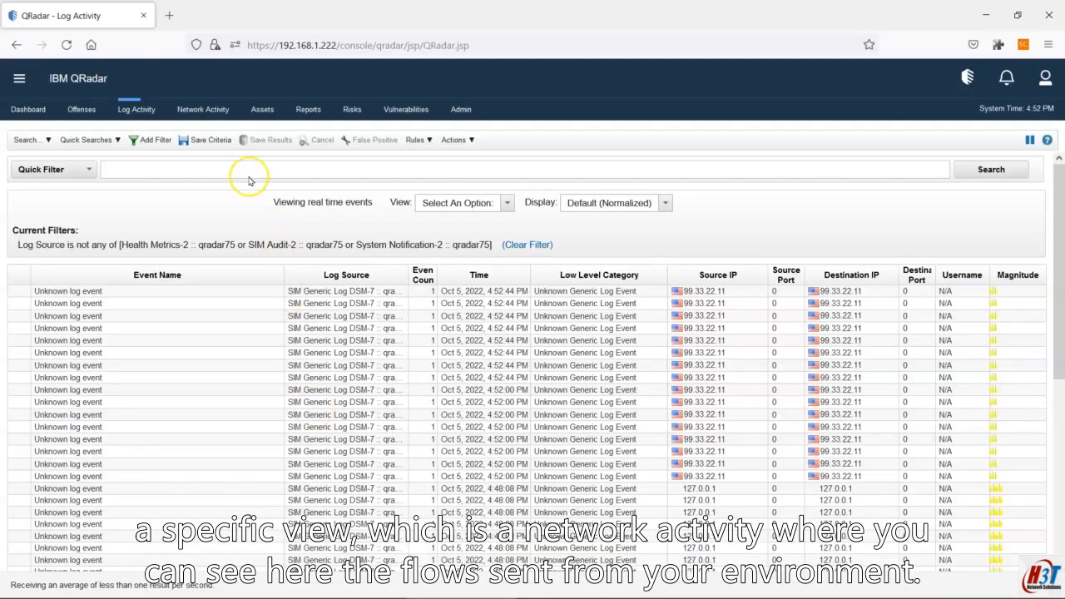
left_click(203, 111)
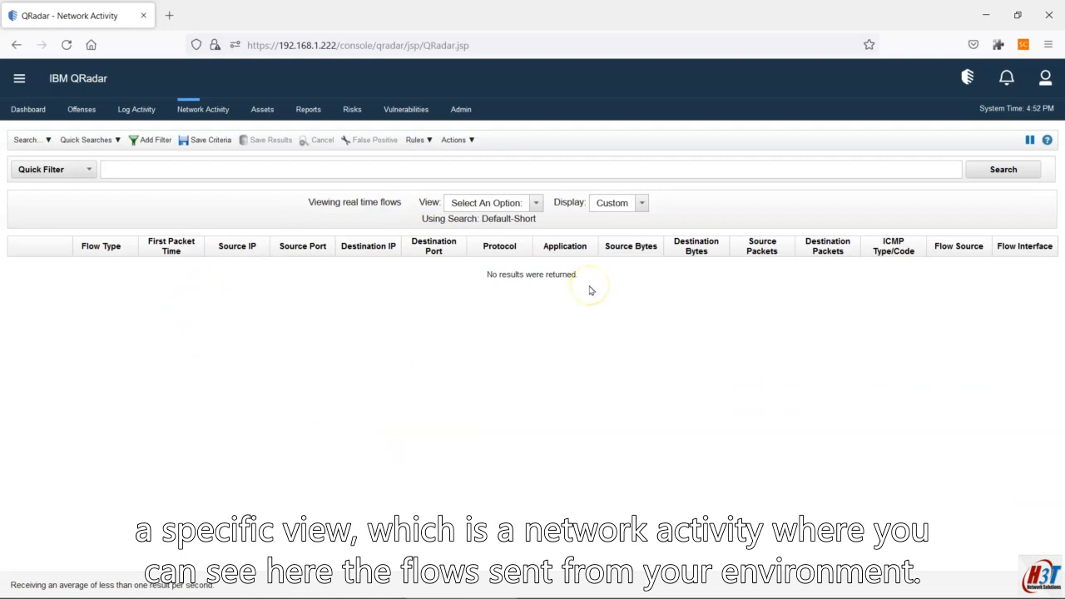
- Review the Example4 steps in cli.txt for adding the network interface as a flow source and replaying a pcap with tcpreplay
key("alt+Tab")
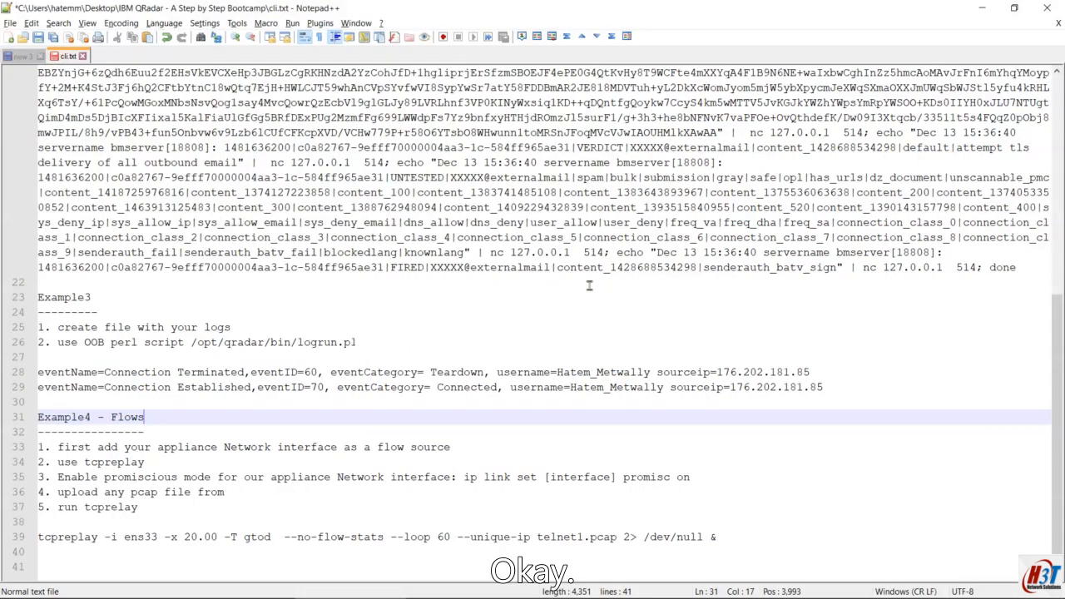
left_click(106, 448)
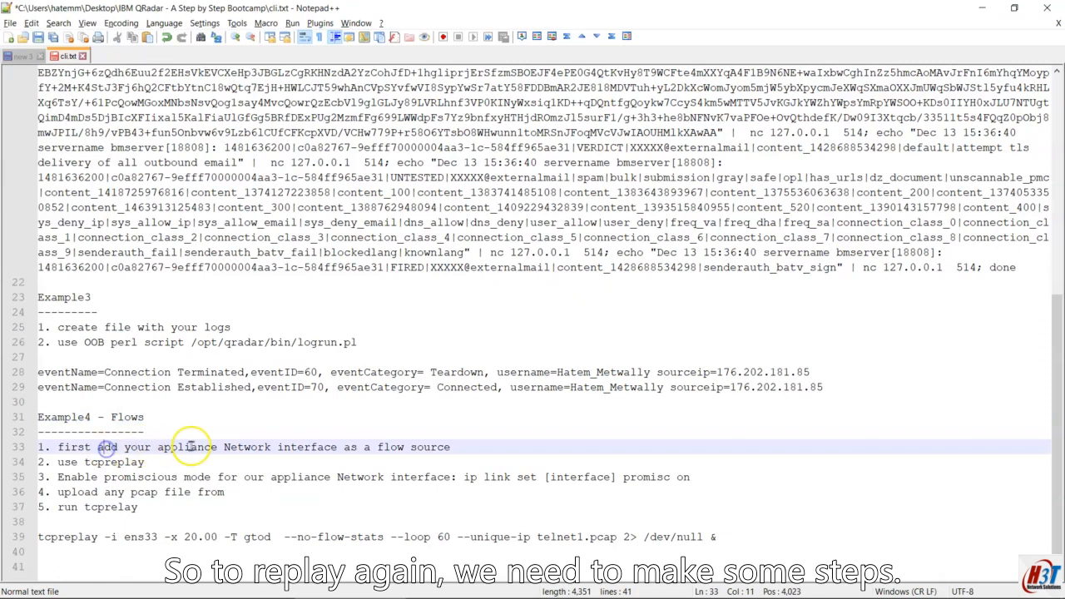
left_click(193, 447)
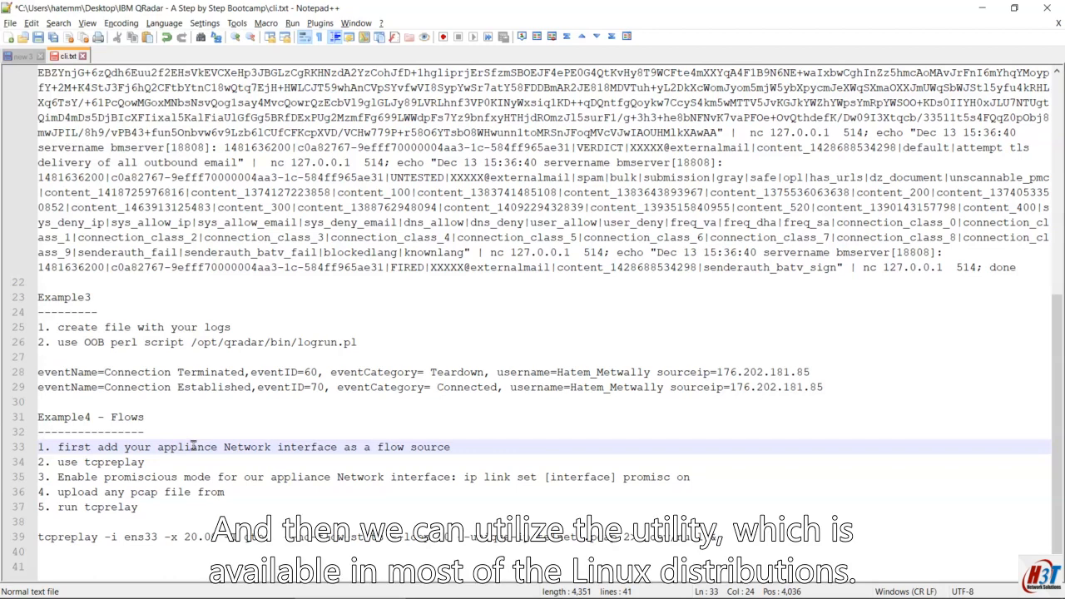
double_click(115, 462)
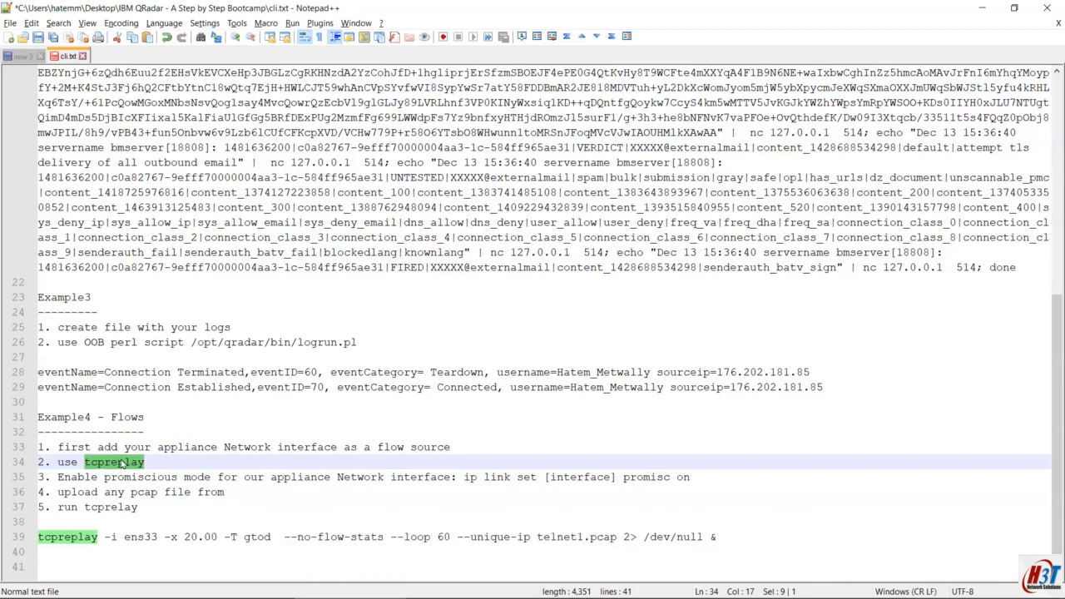
left_click(124, 461)
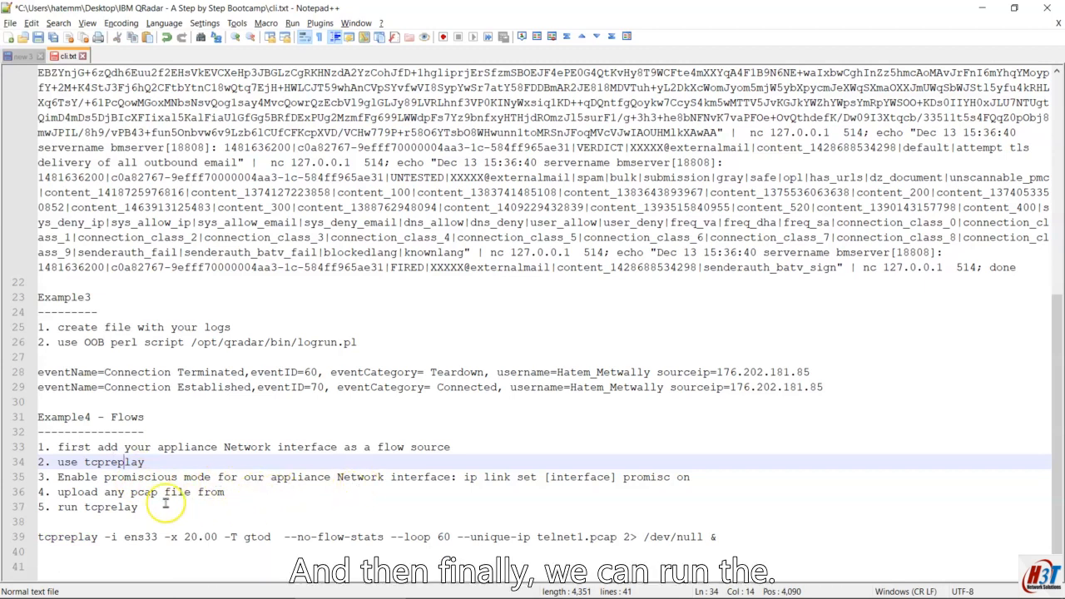
left_click(125, 520)
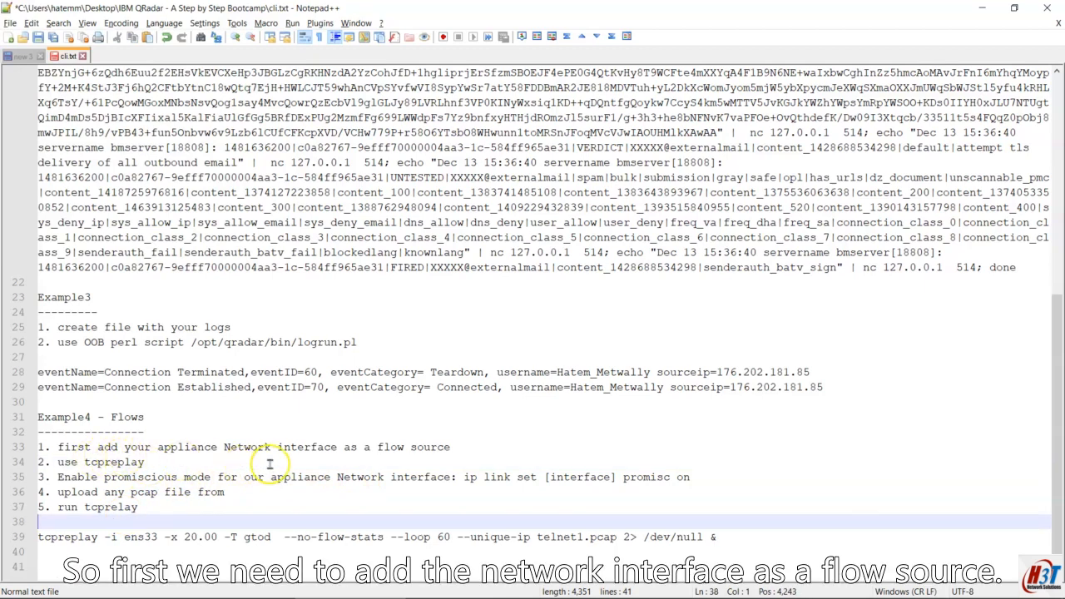
- Open a second QRadar console in a new browser tab using the copied console URL and dismiss the license warning
key("alt+Tab")
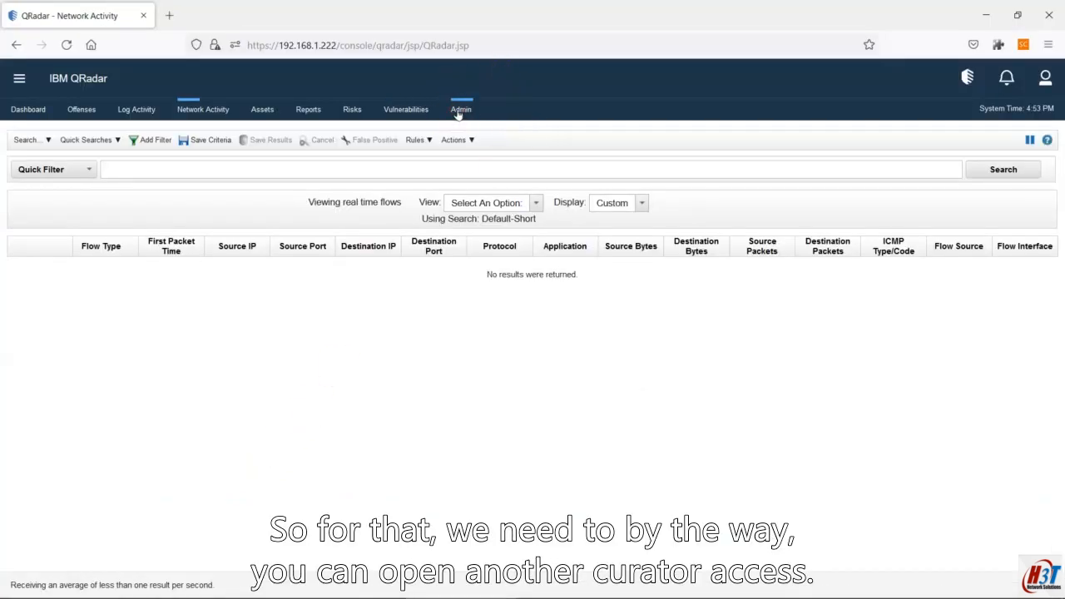
left_click(334, 45)
key("ctrl+c")
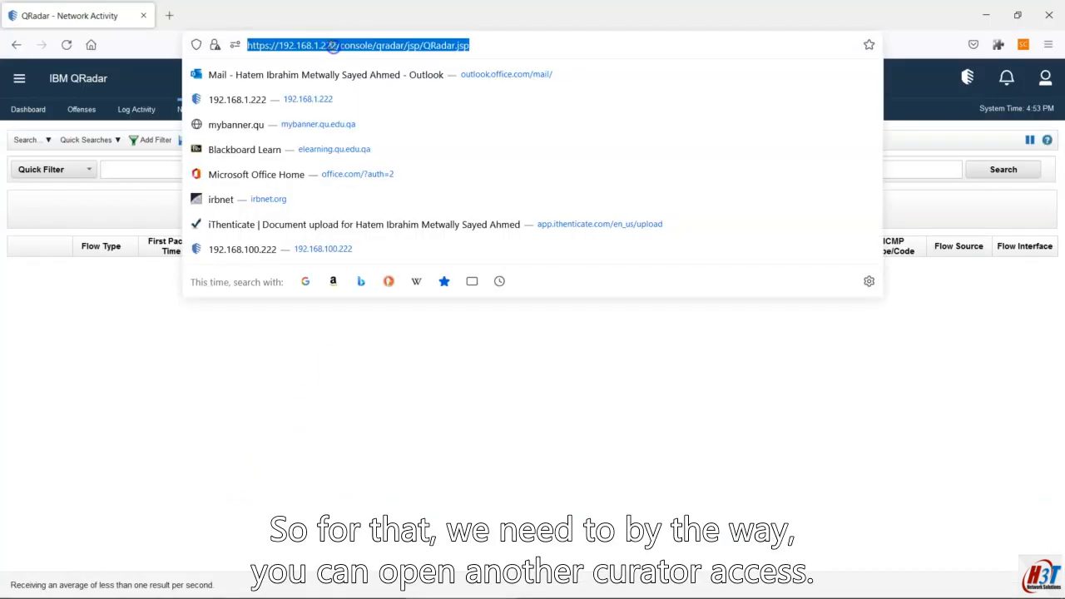
left_click(169, 15)
key("ctrl+v")
key("Return")
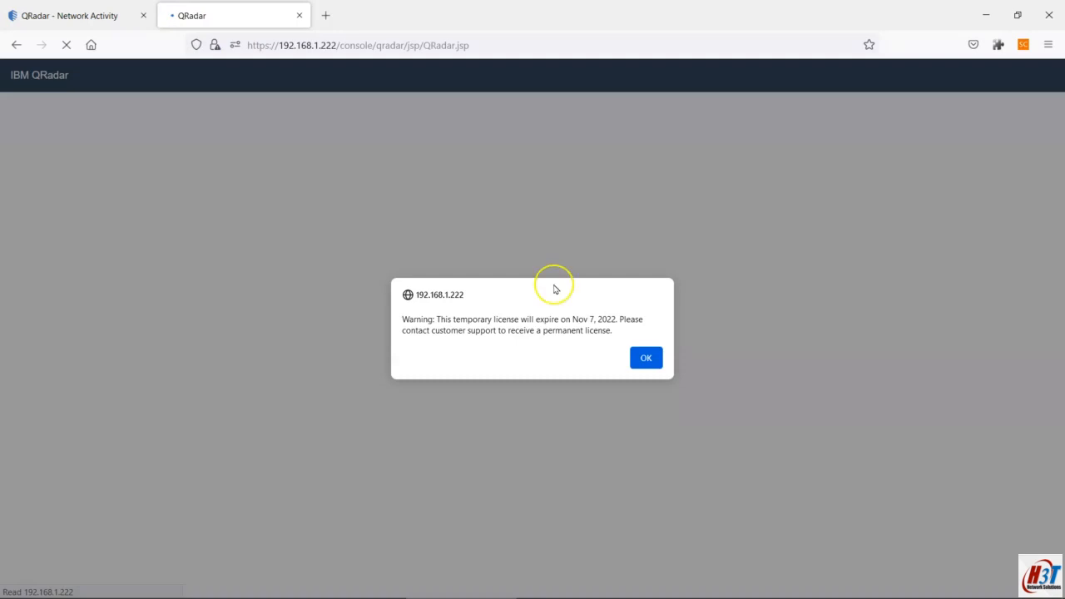
left_click(646, 359)
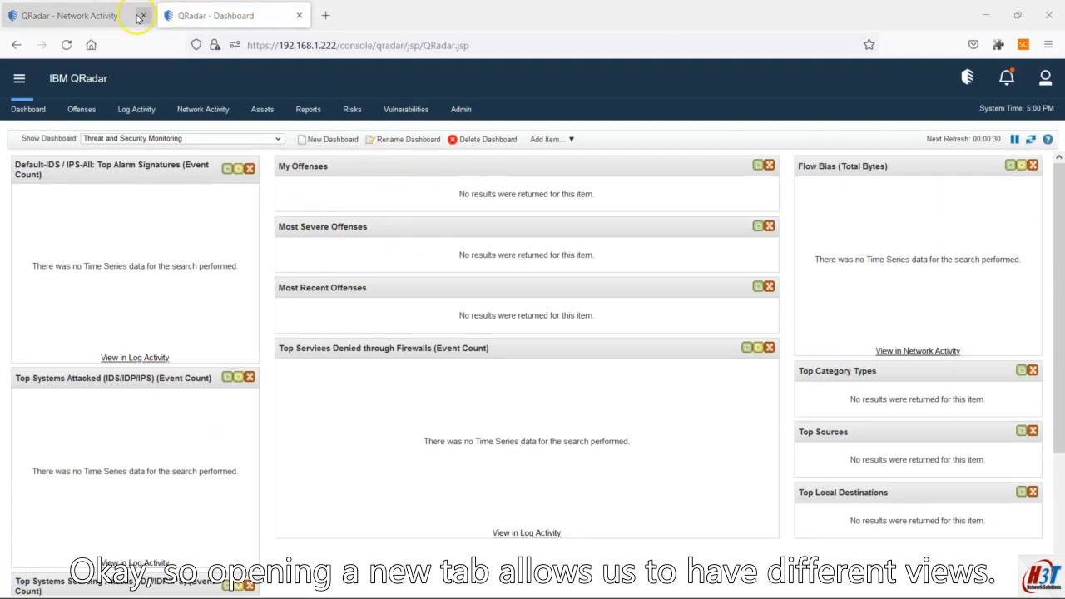
- Open the Admin console in the second QRadar tab, keeping Network Activity in the first, and show the undeployed changes' details
left_click(91, 14)
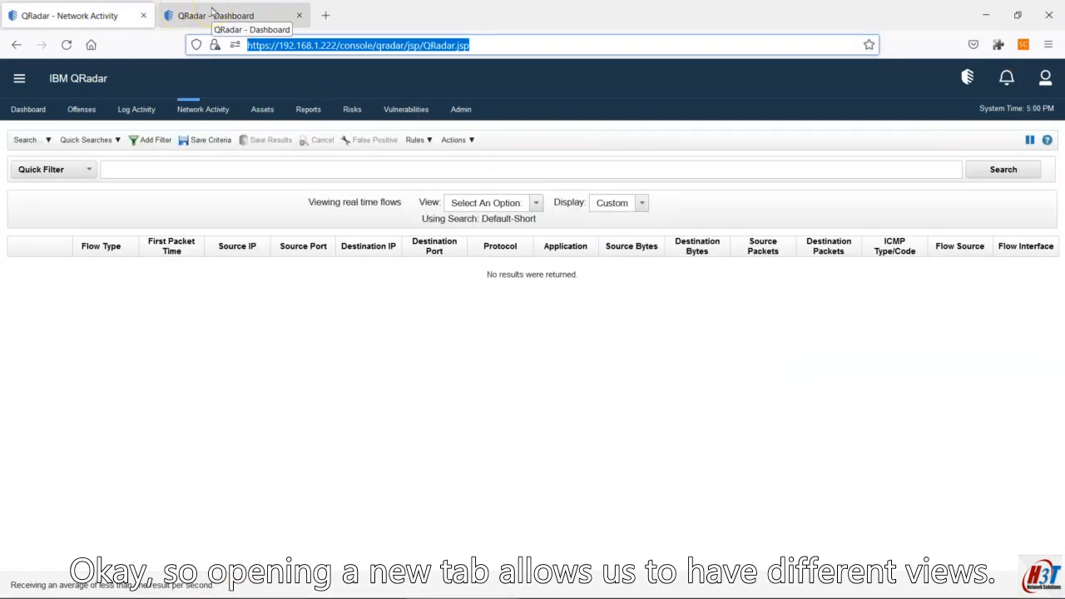
left_click(212, 11)
left_click(461, 109)
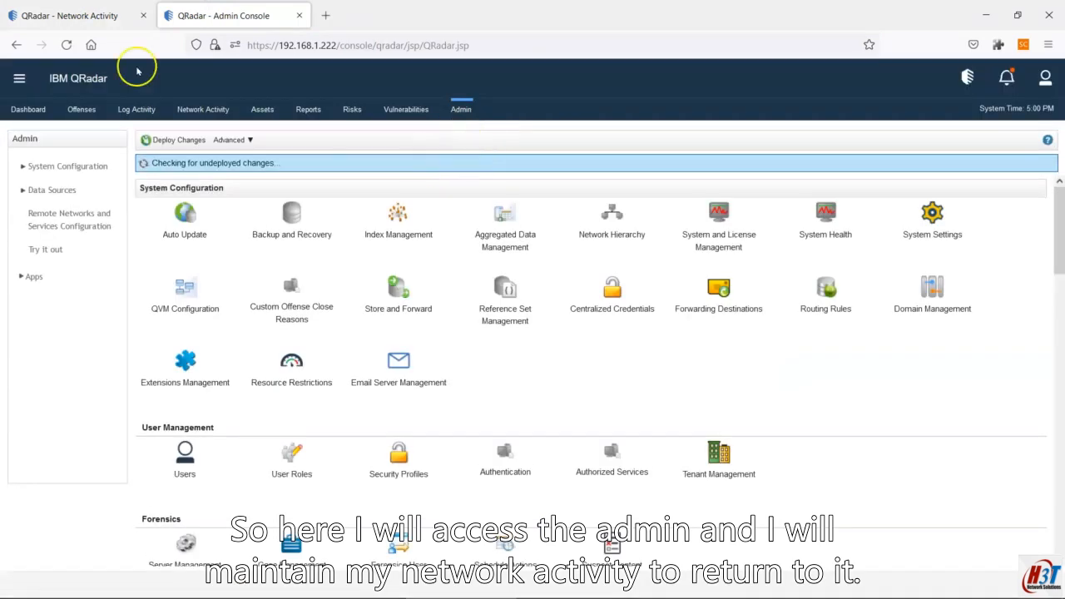
left_click(83, 15)
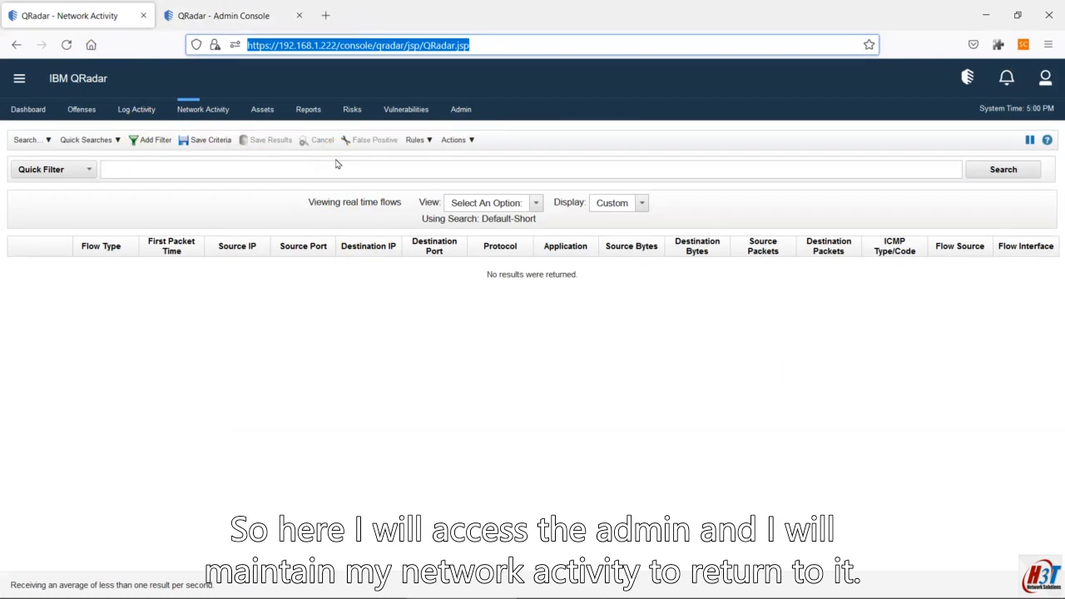
left_click(240, 10)
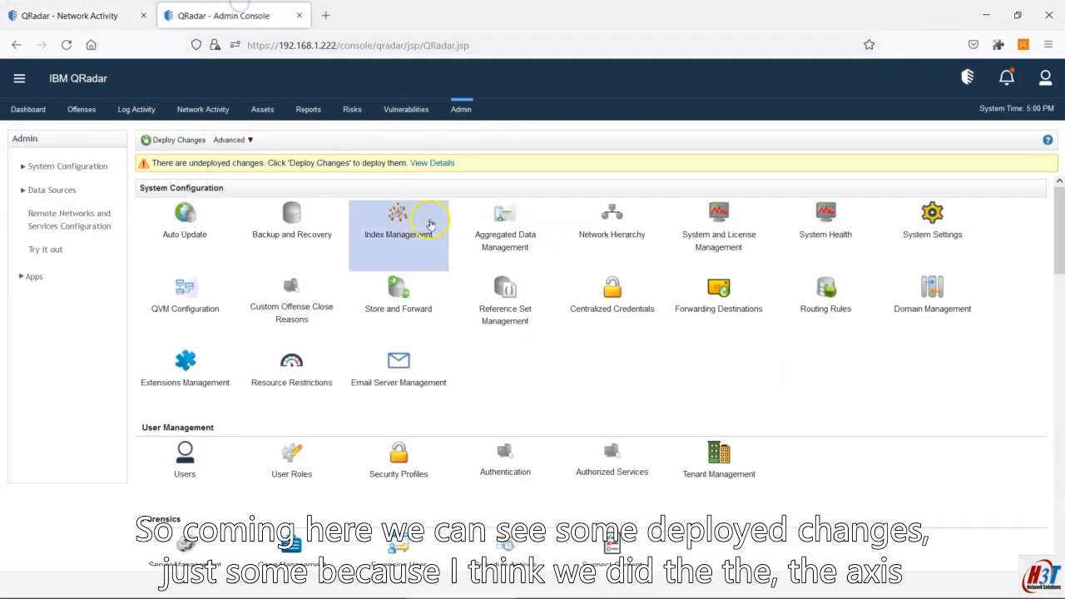
left_click(432, 164)
left_click(162, 187)
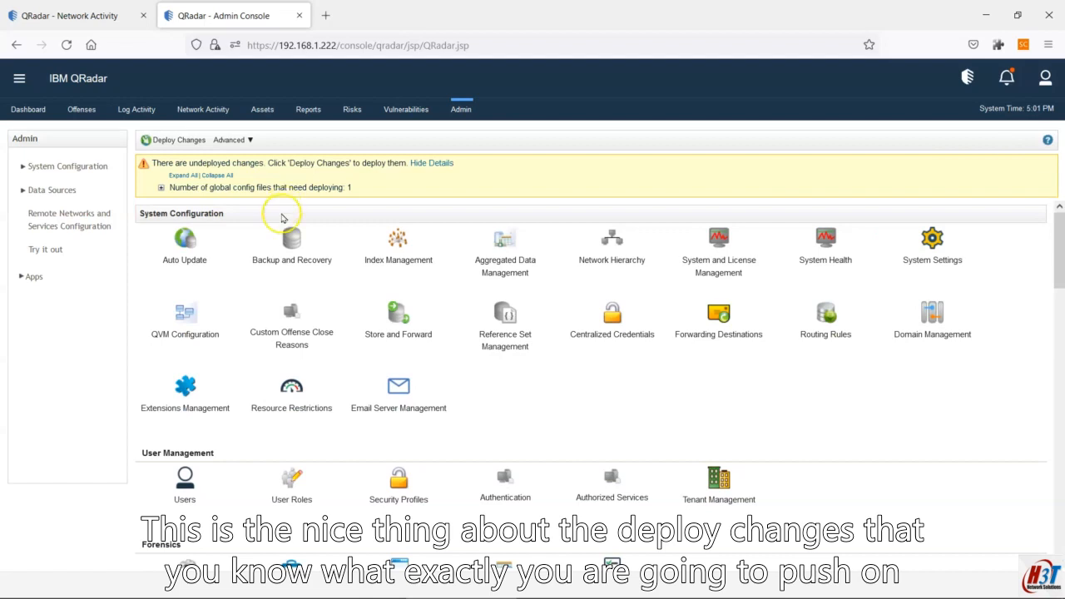
- Start a new flow source in Flow Sources, naming it Replay with the Network Interface type
scroll(283, 370, "down", 5)
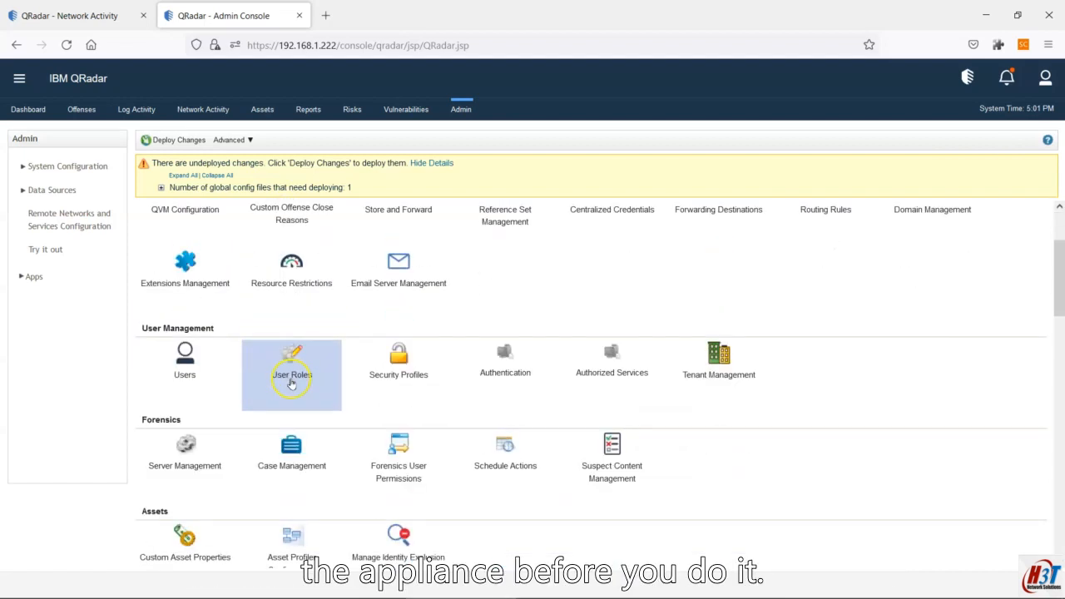
left_click_drag(1057, 334, 1057, 376)
left_click(189, 342)
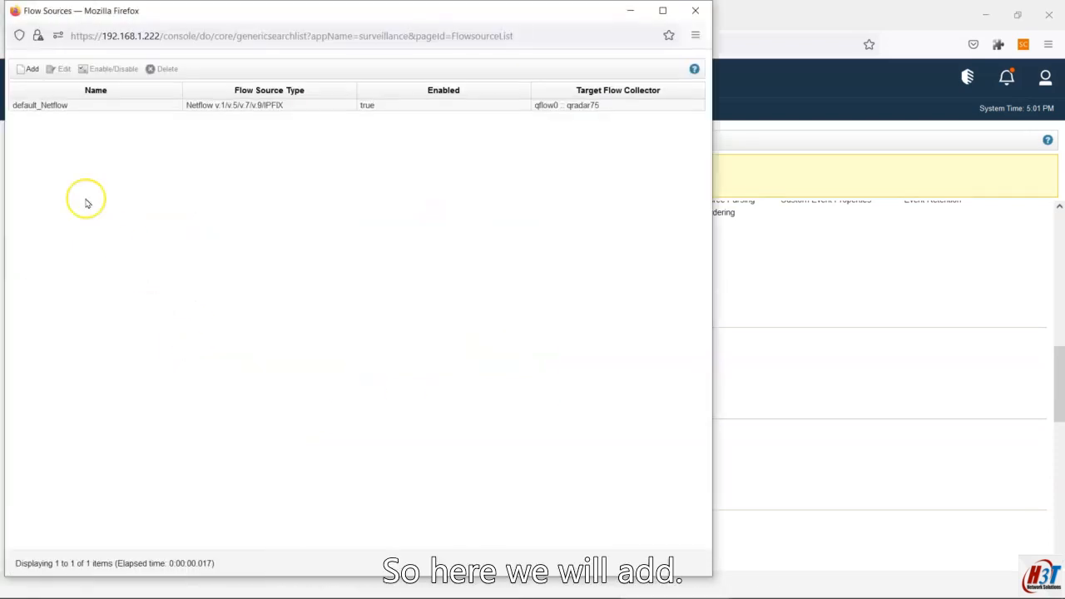
left_click(32, 68)
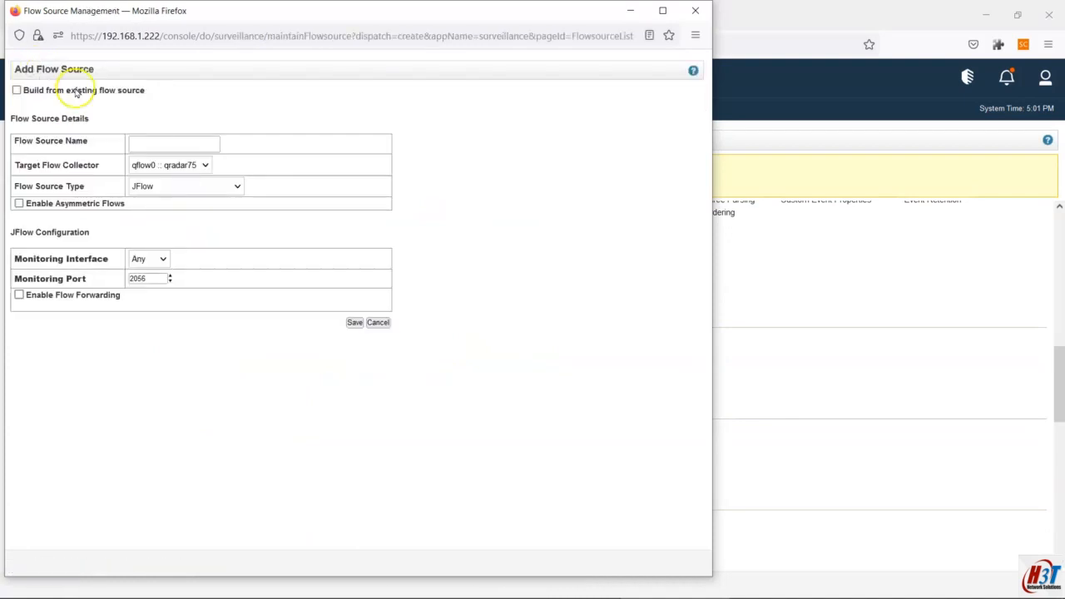
left_click(150, 147)
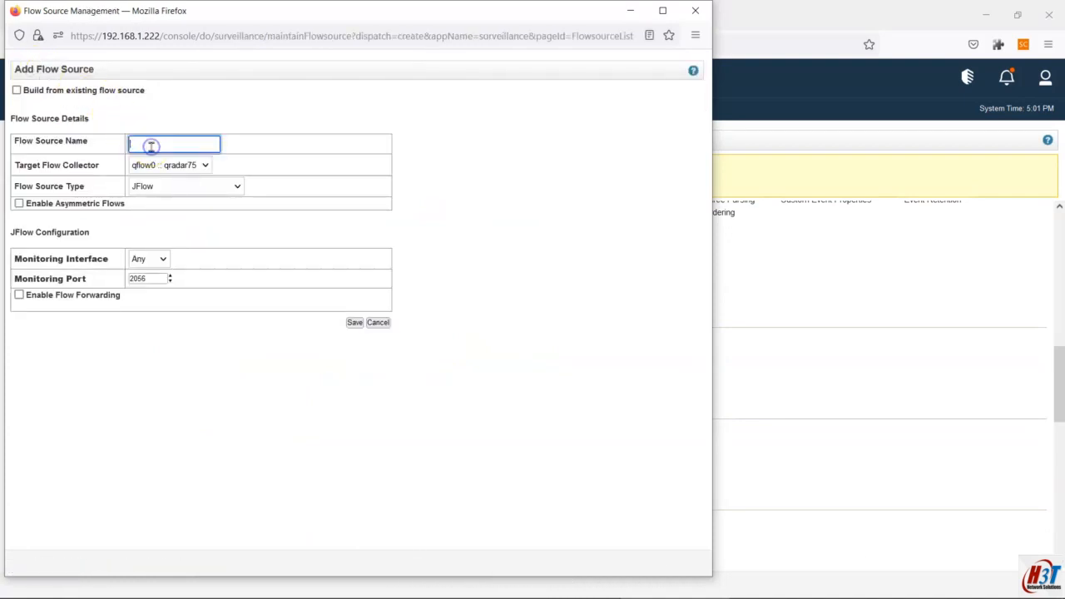
type("Replay")
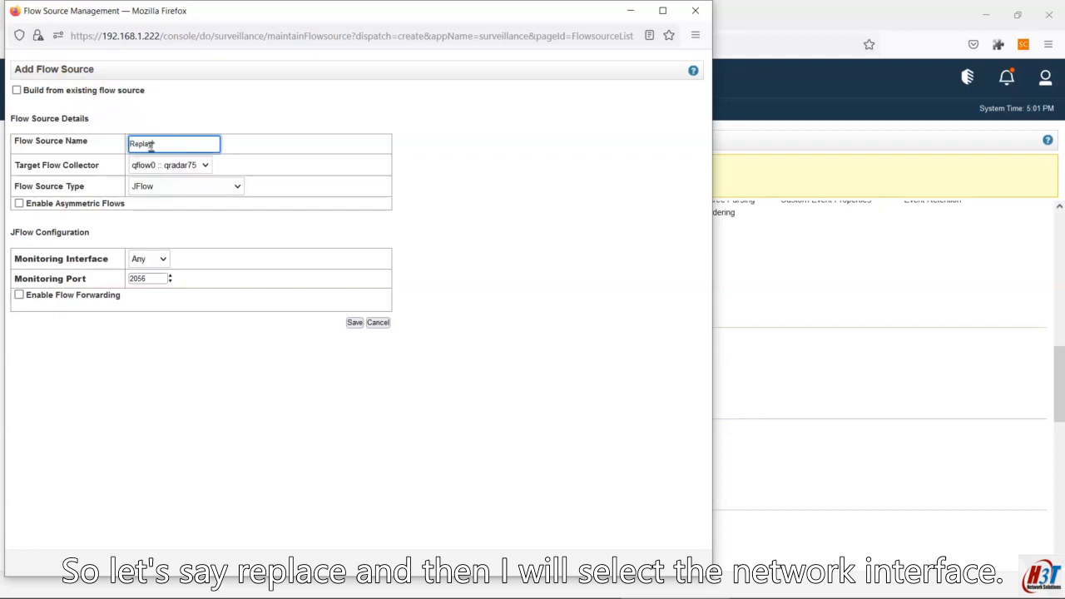
left_click(164, 188)
left_click(162, 236)
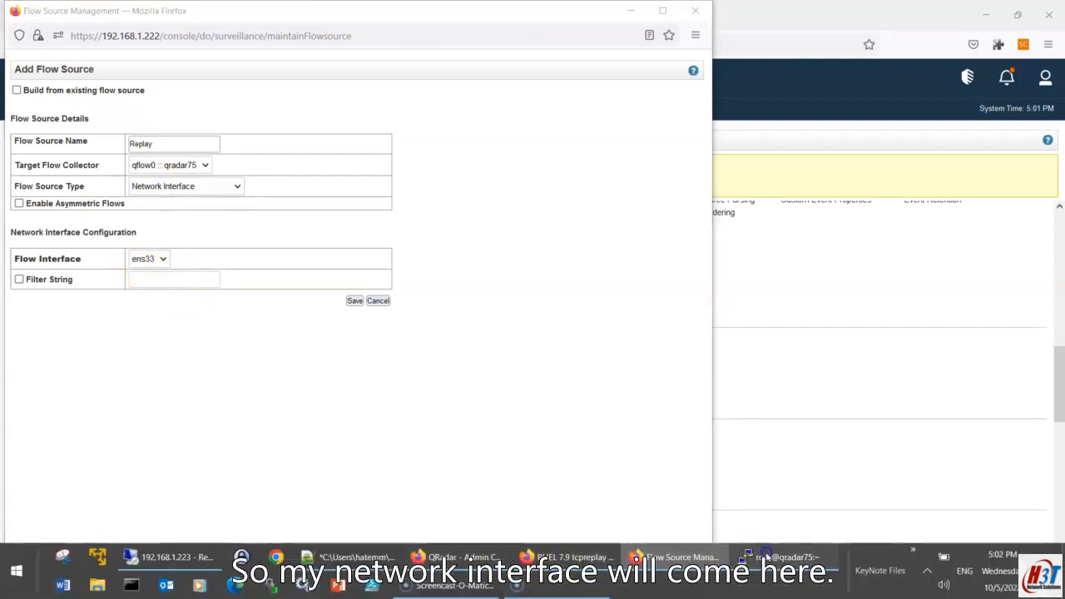
- Run ifconfig -a in the QRadar SSH terminal and check the name and IP address of the appliance's physical network interface
left_click(782, 557)
type("ifco")
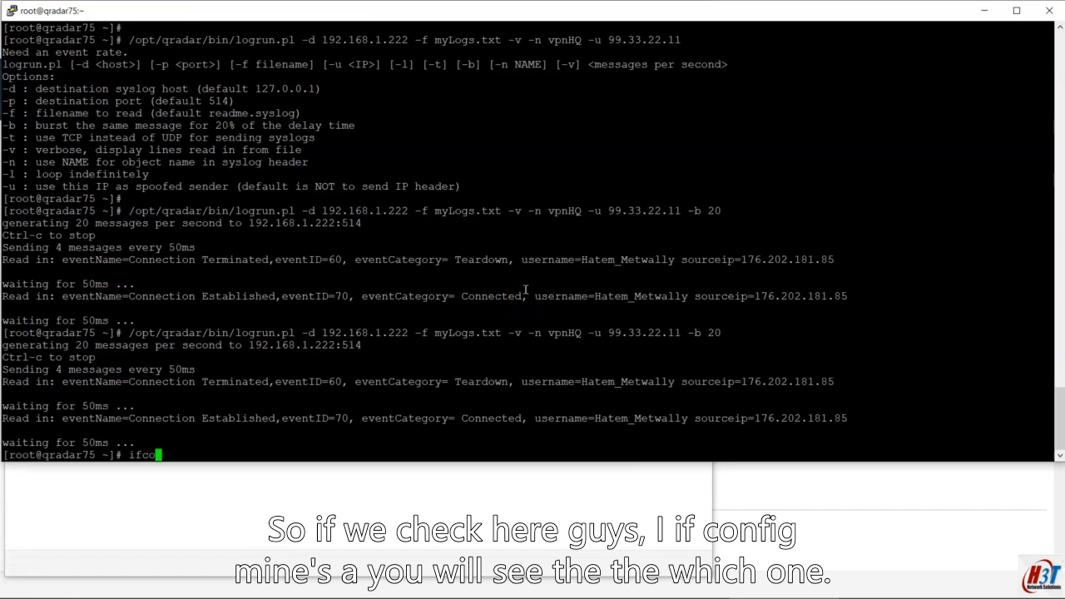
type("nfig -a")
key("Return")
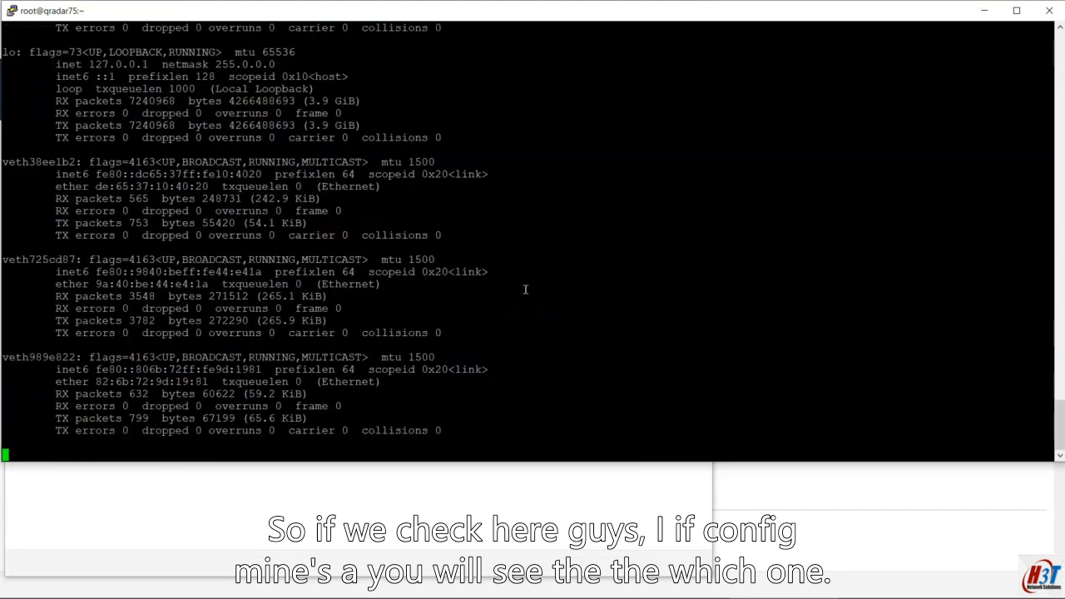
scroll(283, 314, "up", 15)
scroll(283, 315, "down", 9)
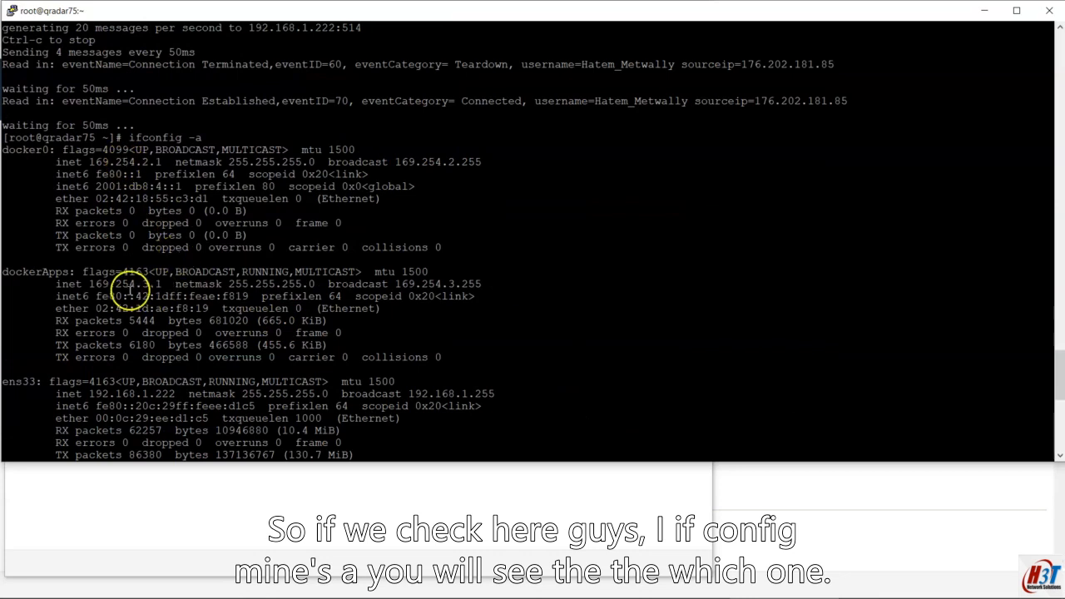
scroll(133, 288, "down", 6)
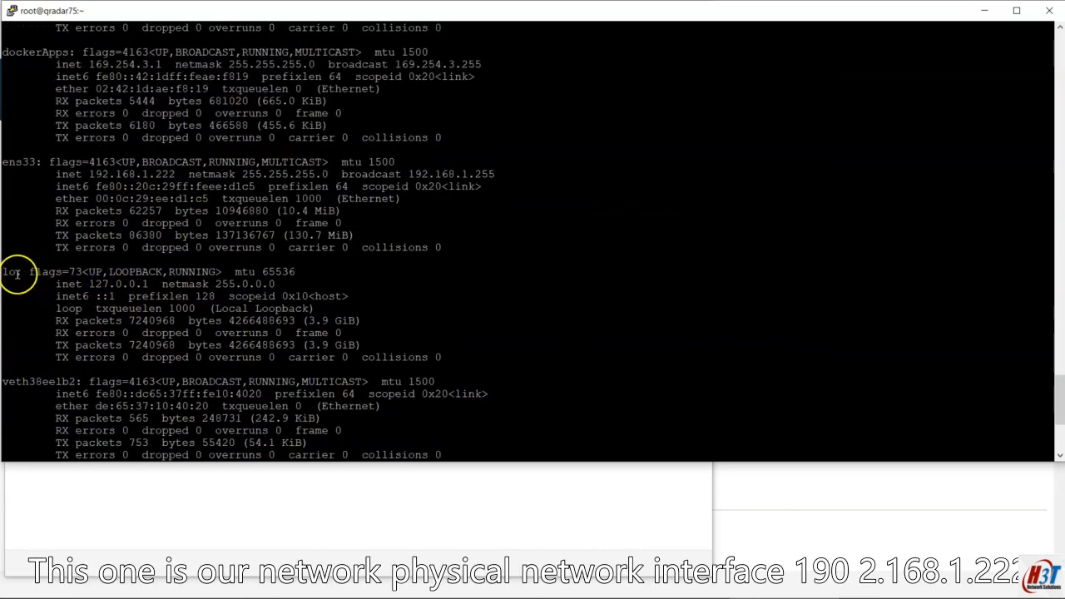
left_click_drag(5, 162, 455, 247)
double_click(130, 174)
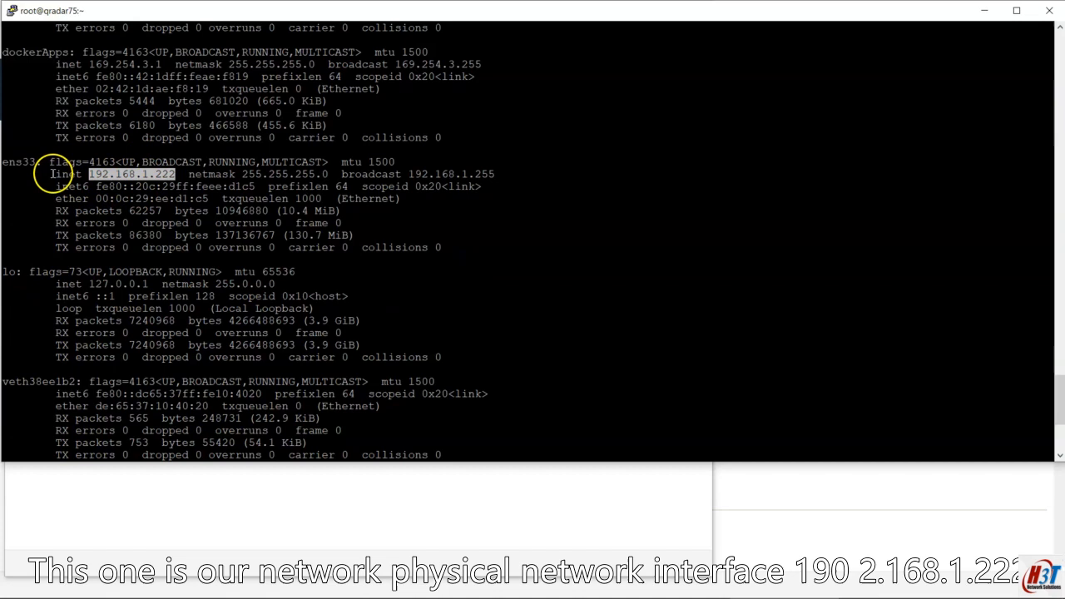
double_click(20, 162)
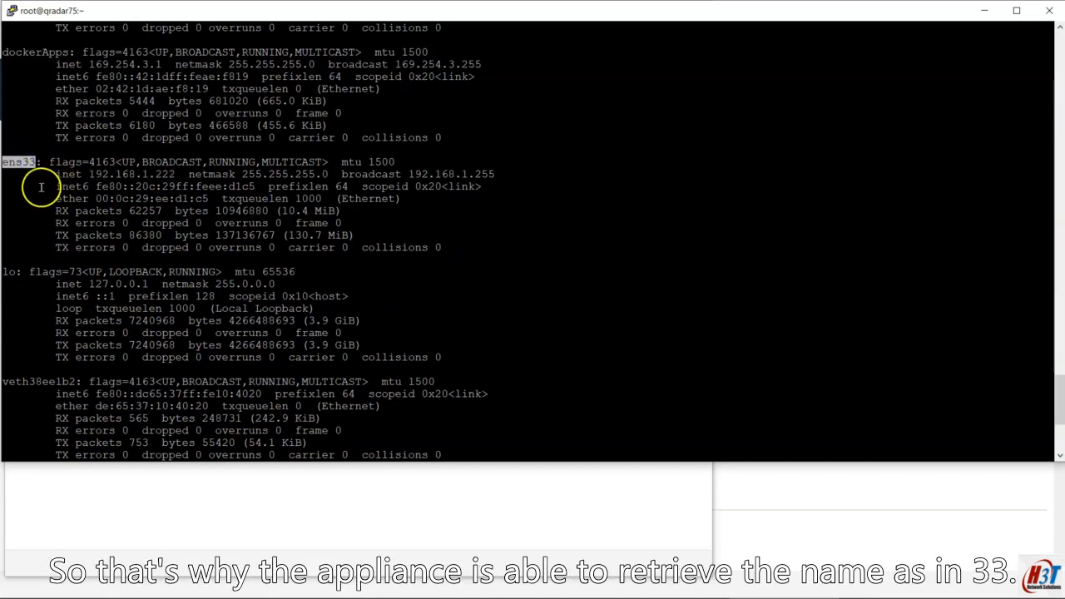
- Save the Replay flow source with target collector qflow0 :: qradar75 and interface ens33, and close the Flow Sources window
left_click(191, 492)
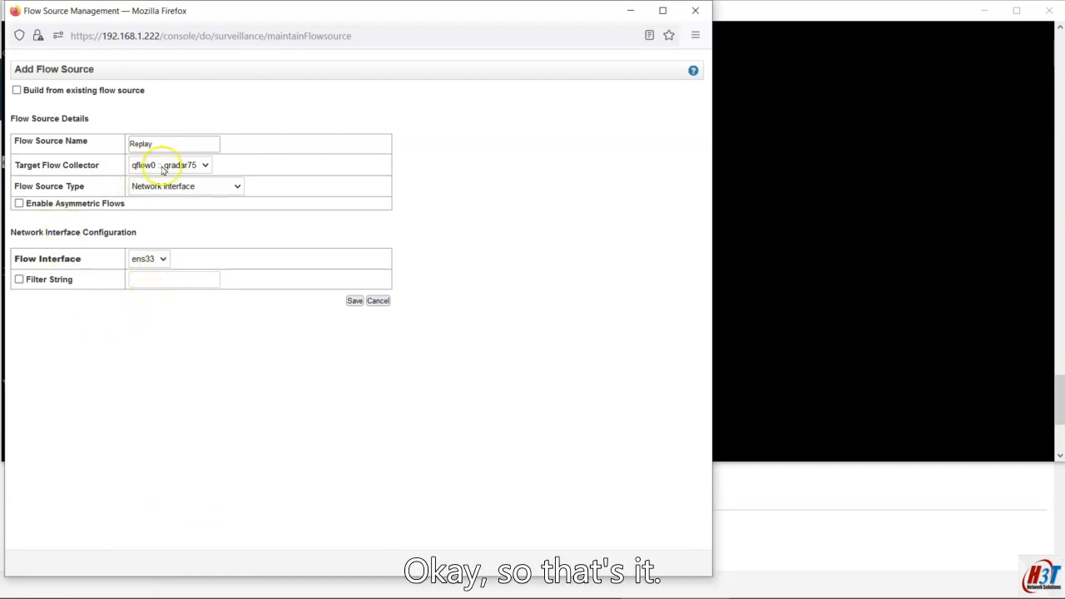
left_click(353, 301)
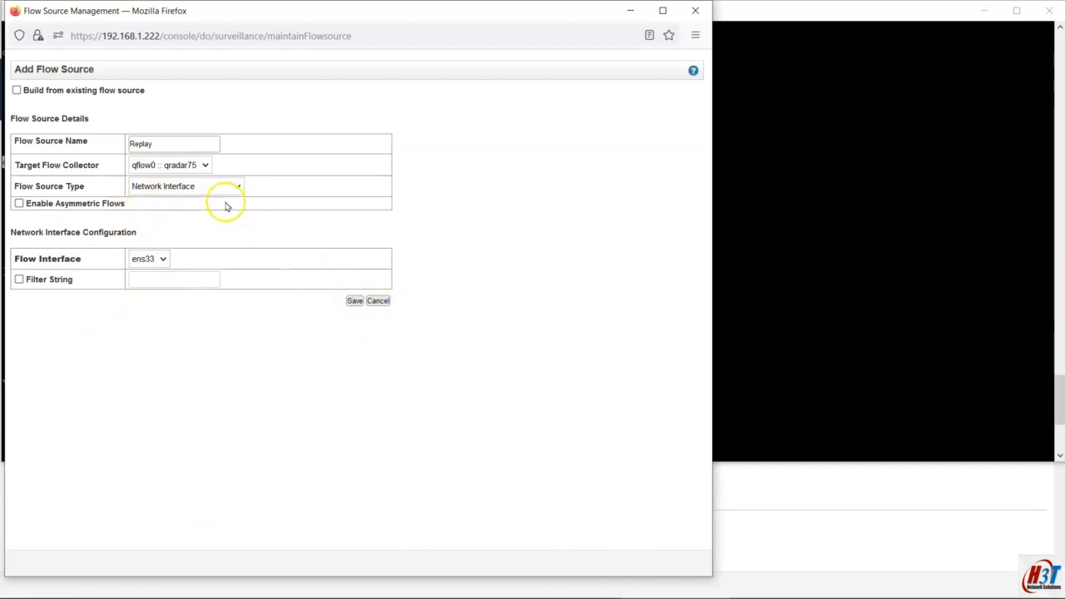
left_click(210, 167)
left_click(209, 167)
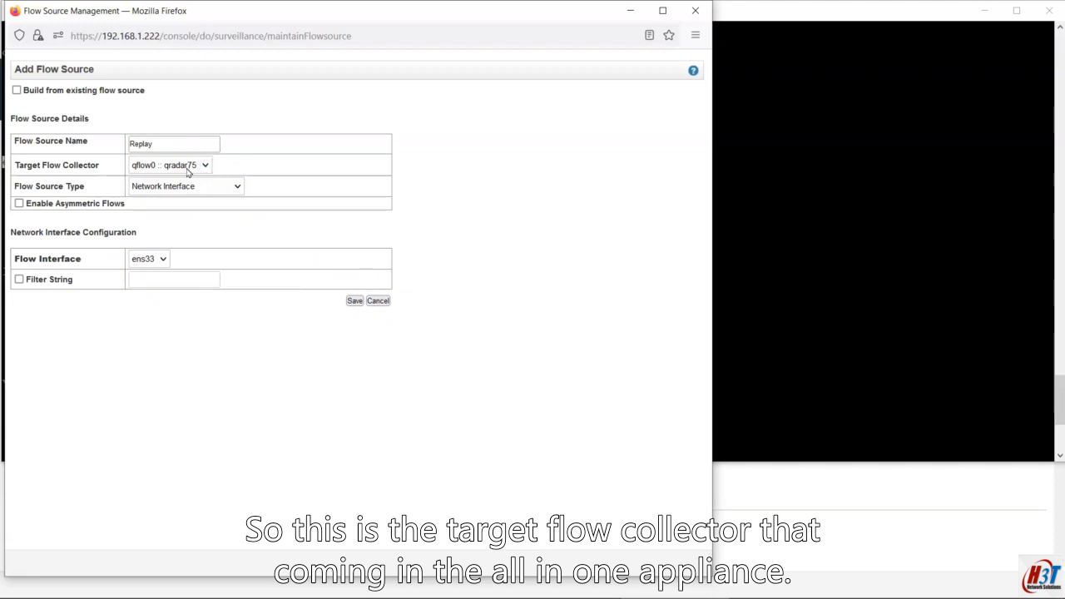
left_click(355, 301)
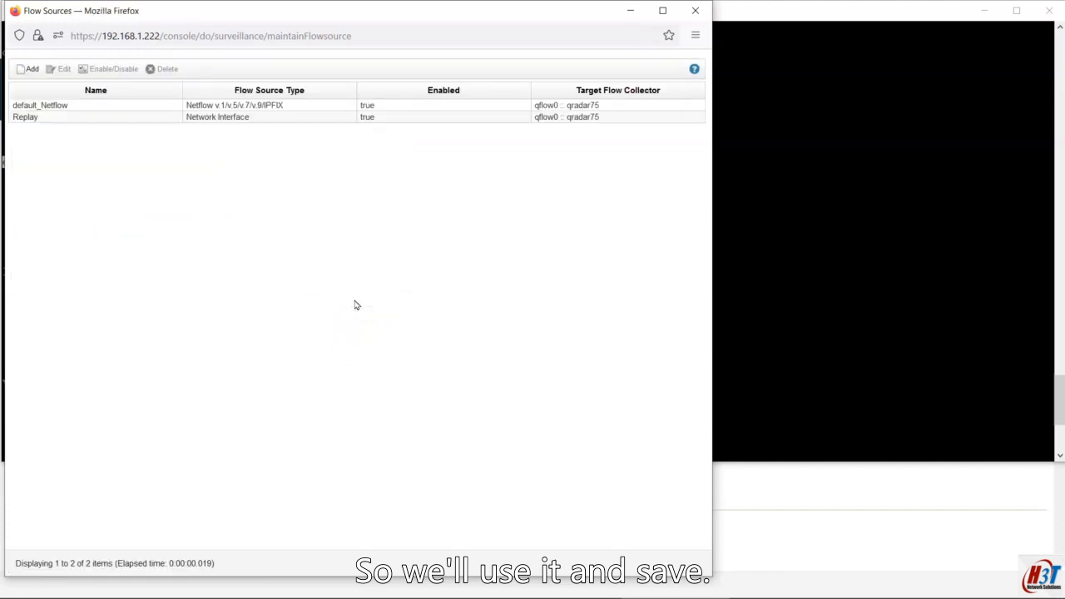
left_click(695, 10)
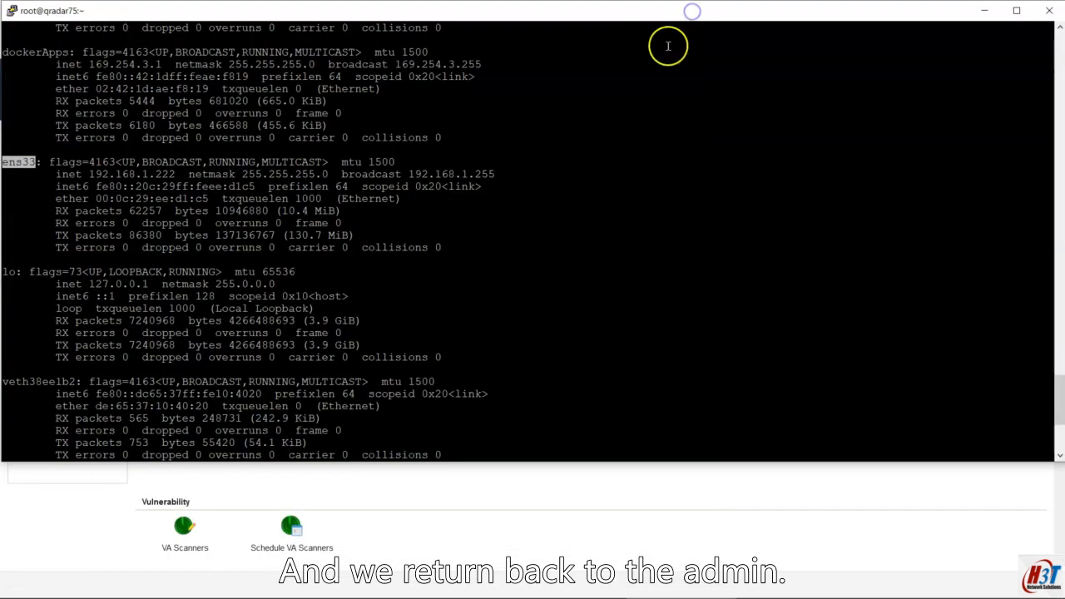
- Return to the QRadar Admin console and expand the undeployed global config file, flow source and component entries
left_click(537, 504)
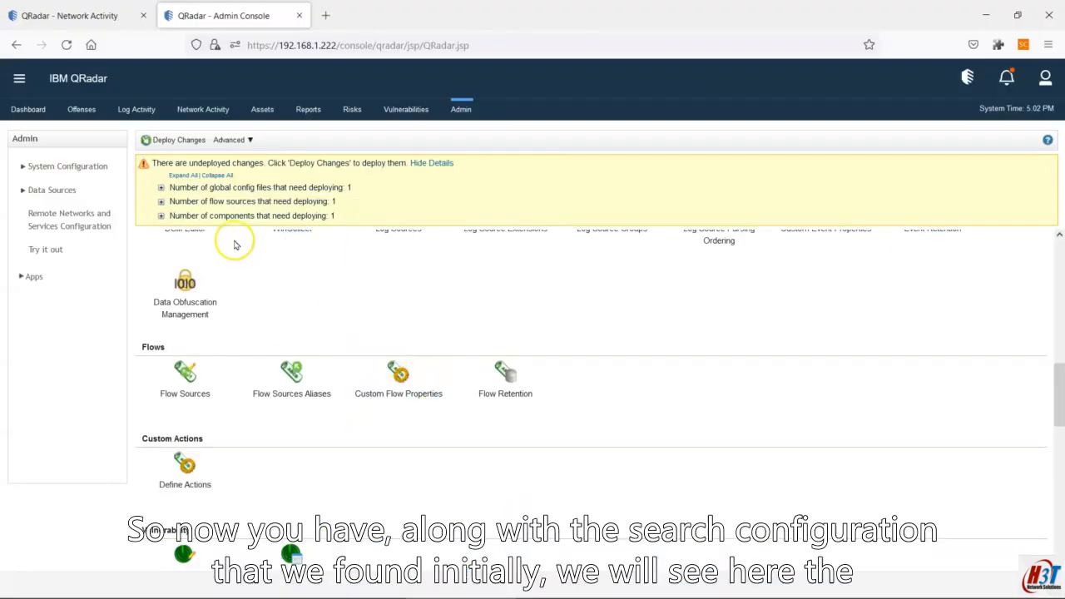
left_click(161, 188)
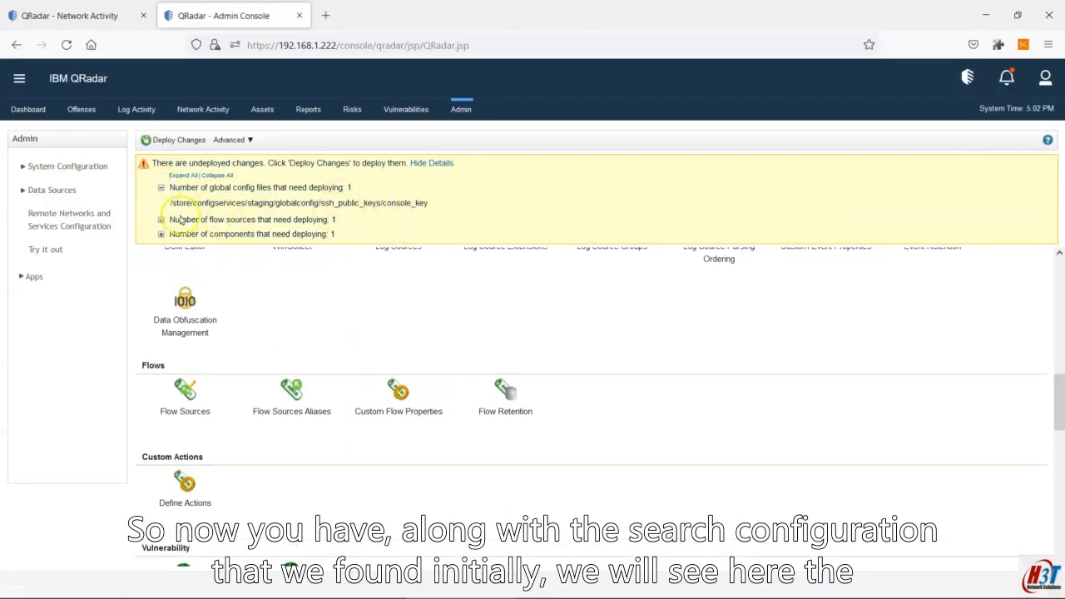
left_click(162, 220)
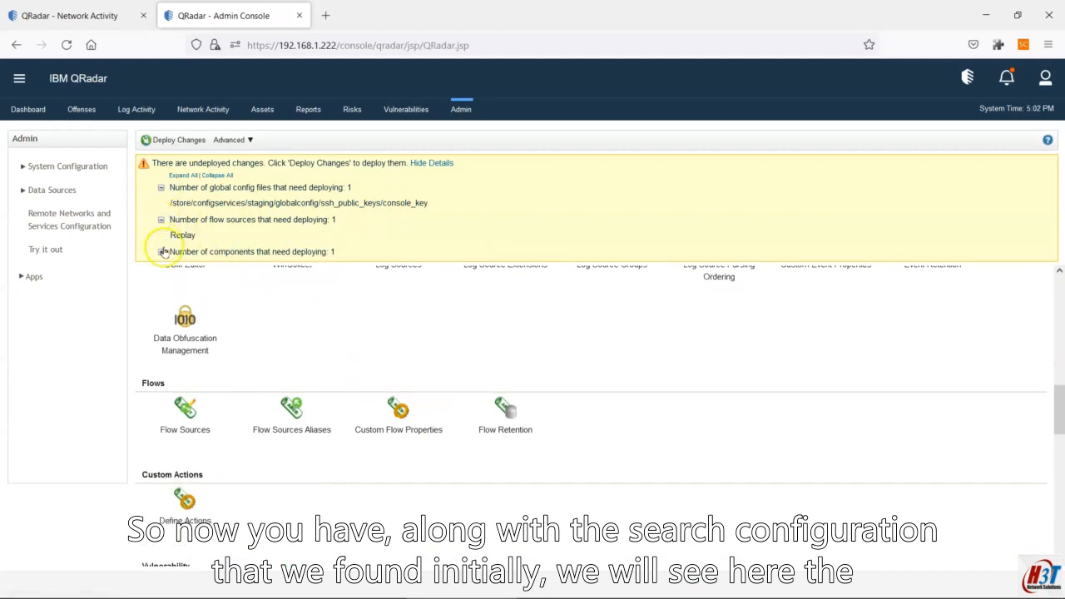
left_click(162, 252)
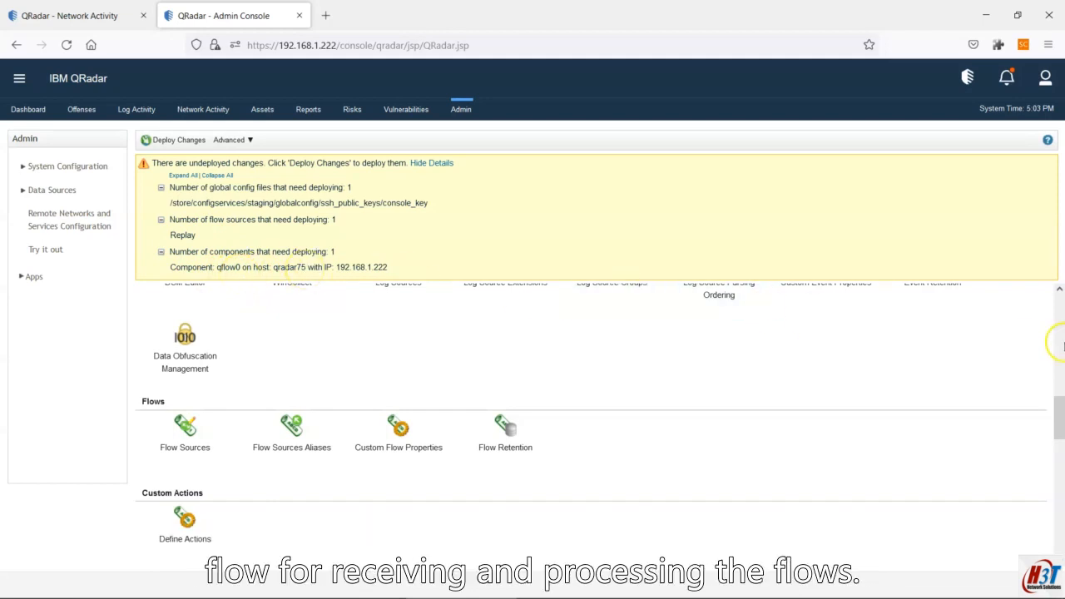
- Deploy the pending changes and accept the restart of services
left_click_drag(1059, 410, 1060, 304)
left_click(167, 140)
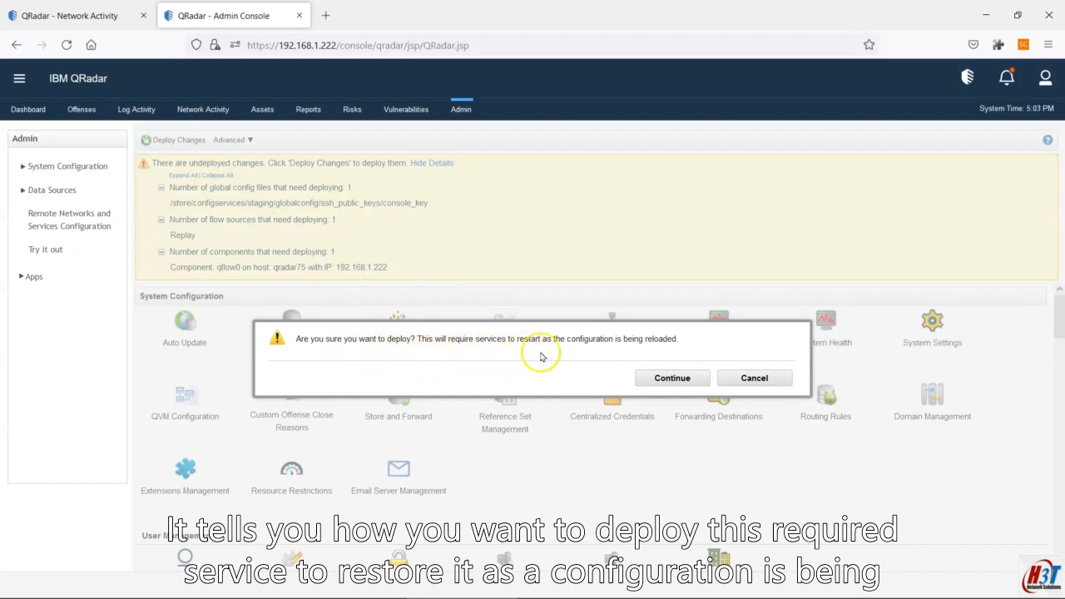
left_click(663, 381)
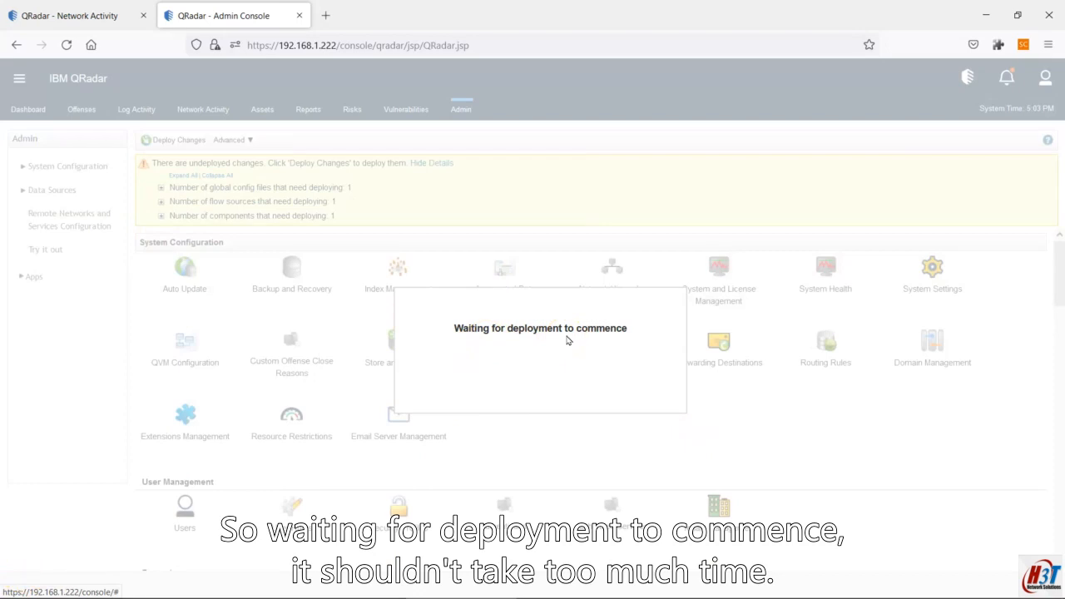
left_click(482, 329)
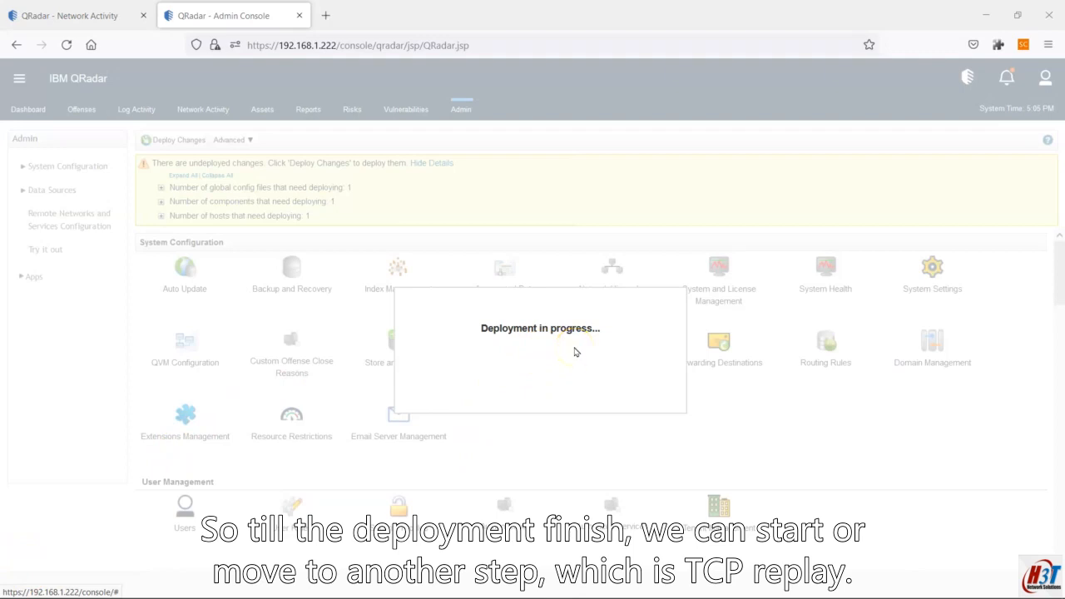
- Check the SSH terminal's prompt, and place the cursor after "upload any pcap file from" in cli.txt in Notepad++
mouse_move(674, 592)
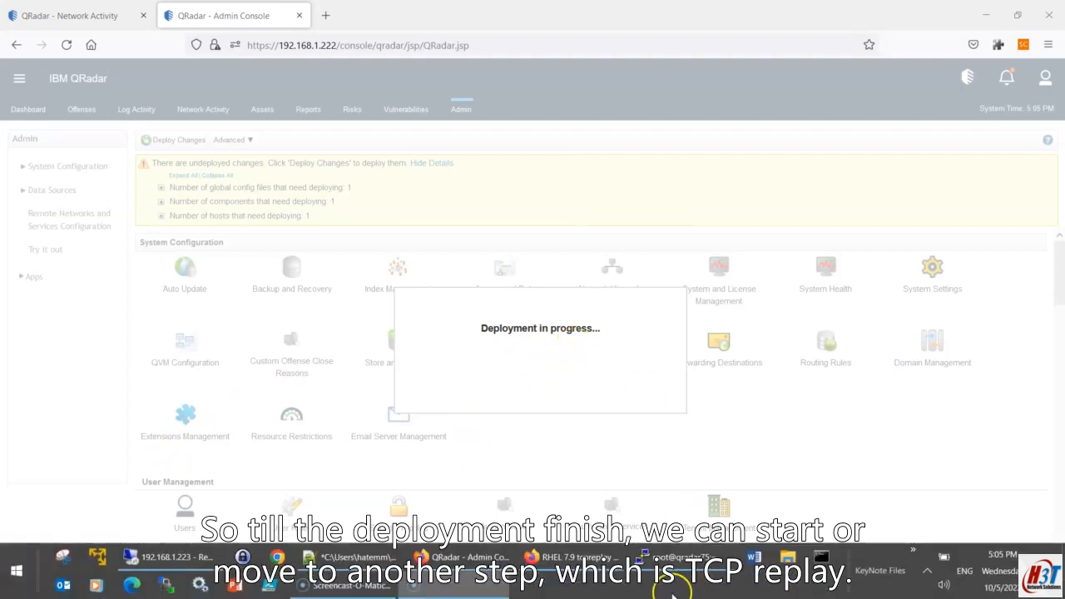
mouse_move(679, 559)
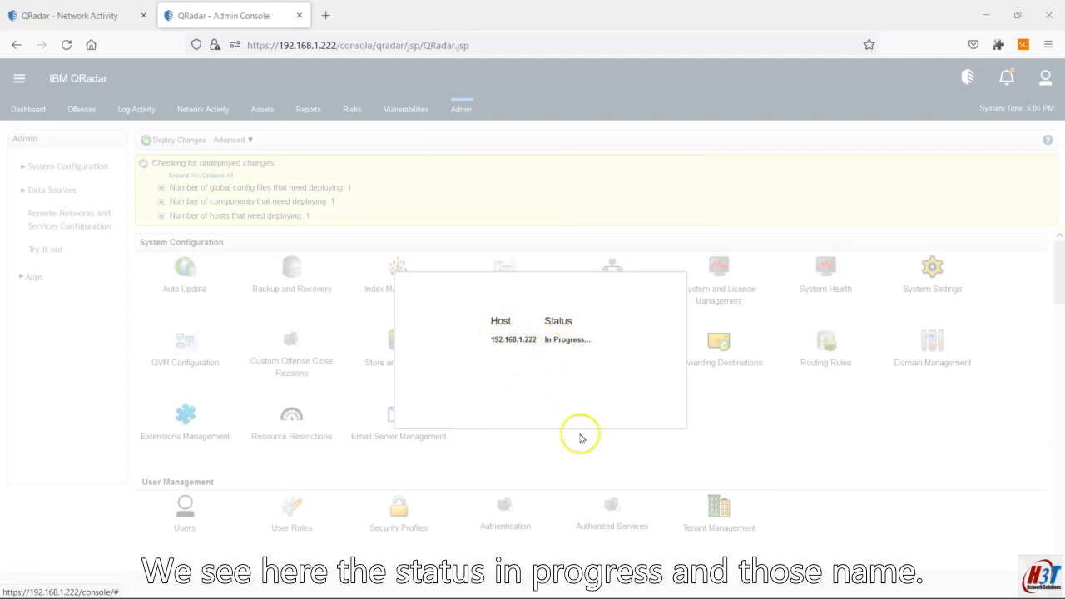
mouse_move(610, 587)
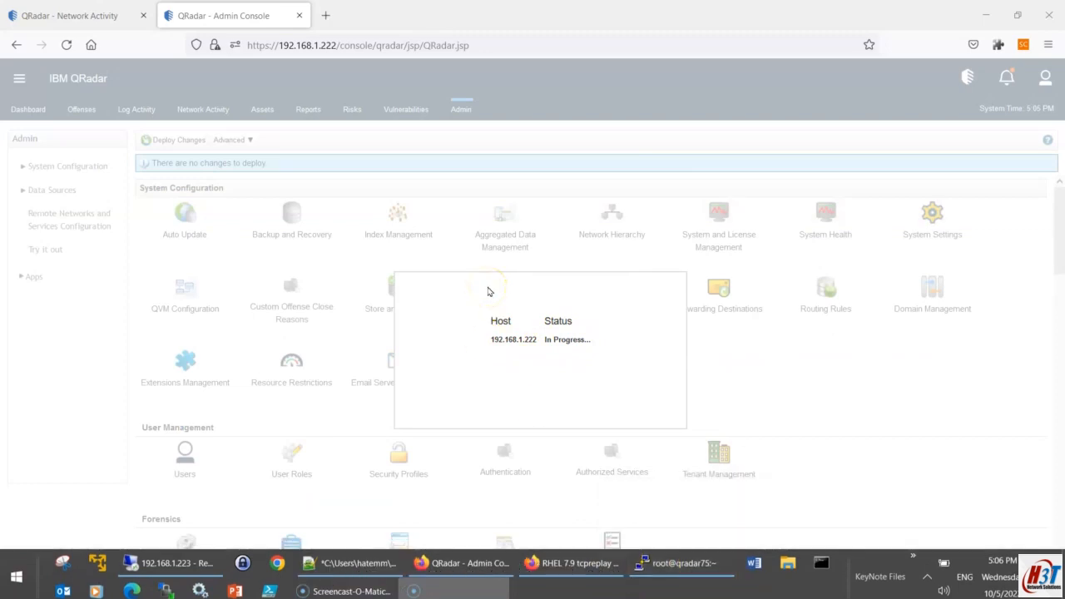
mouse_move(725, 561)
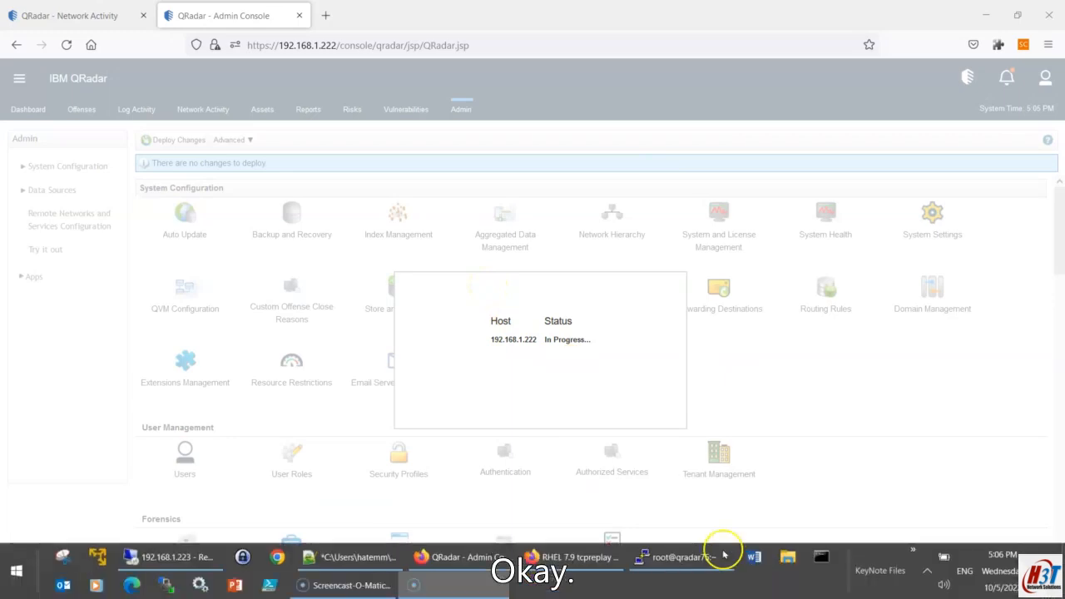
left_click(678, 557)
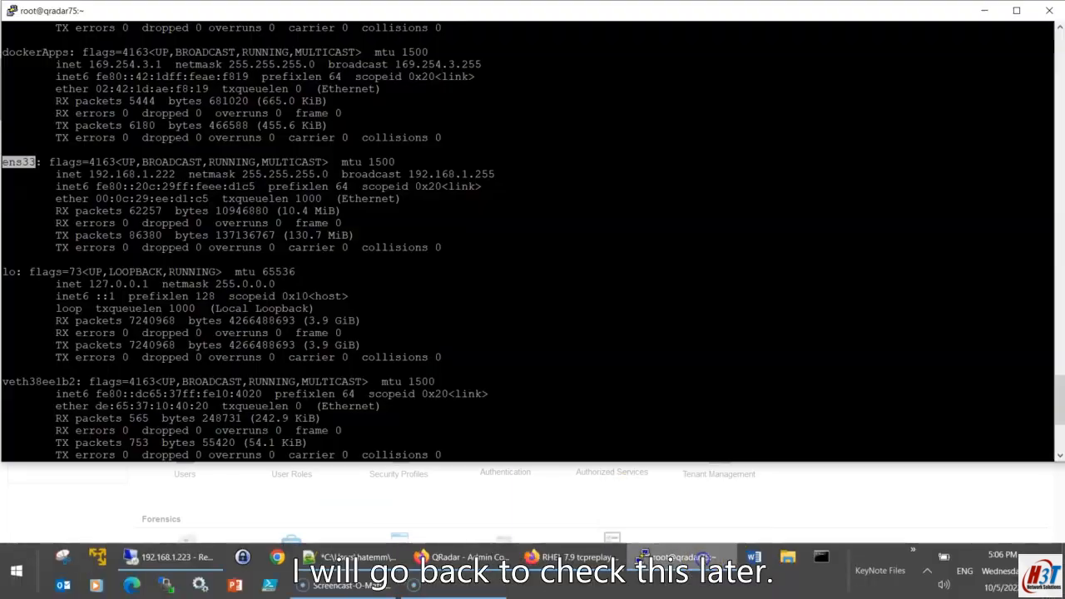
scroll(403, 441, "down", 3)
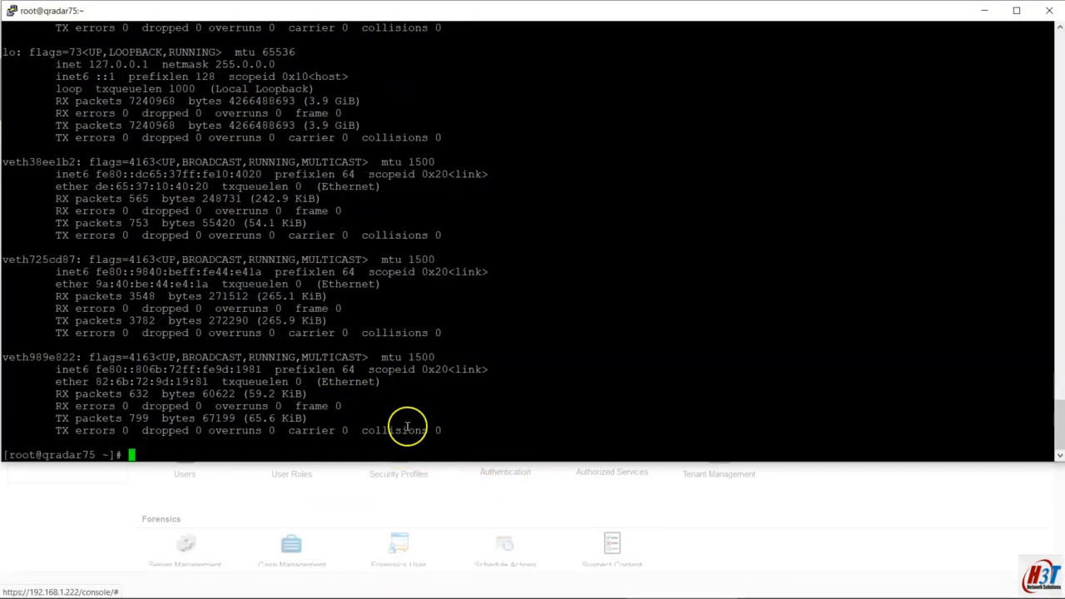
left_click(361, 557)
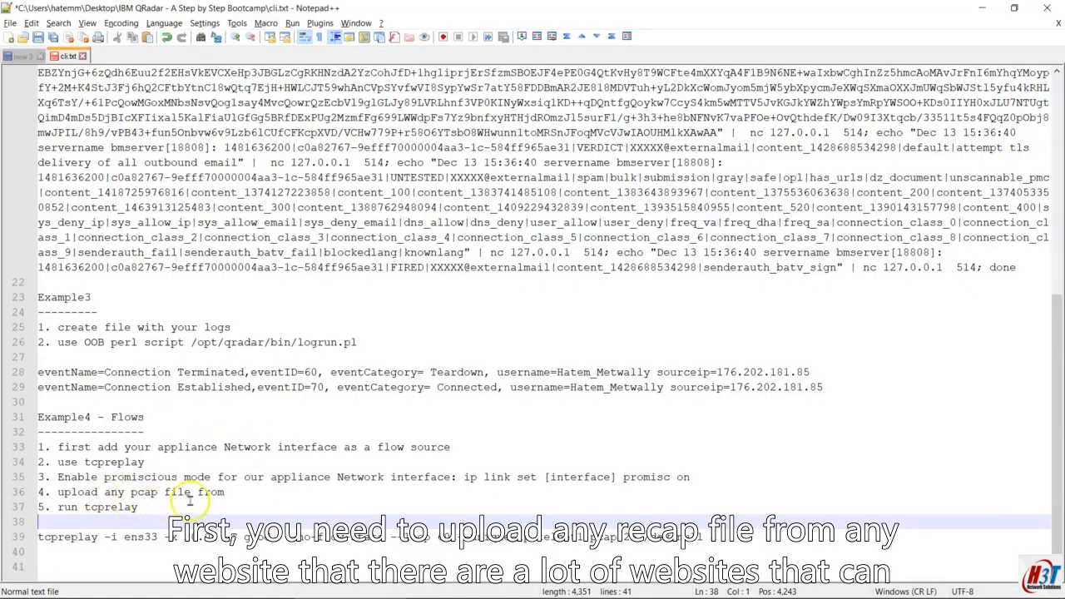
left_click(230, 491)
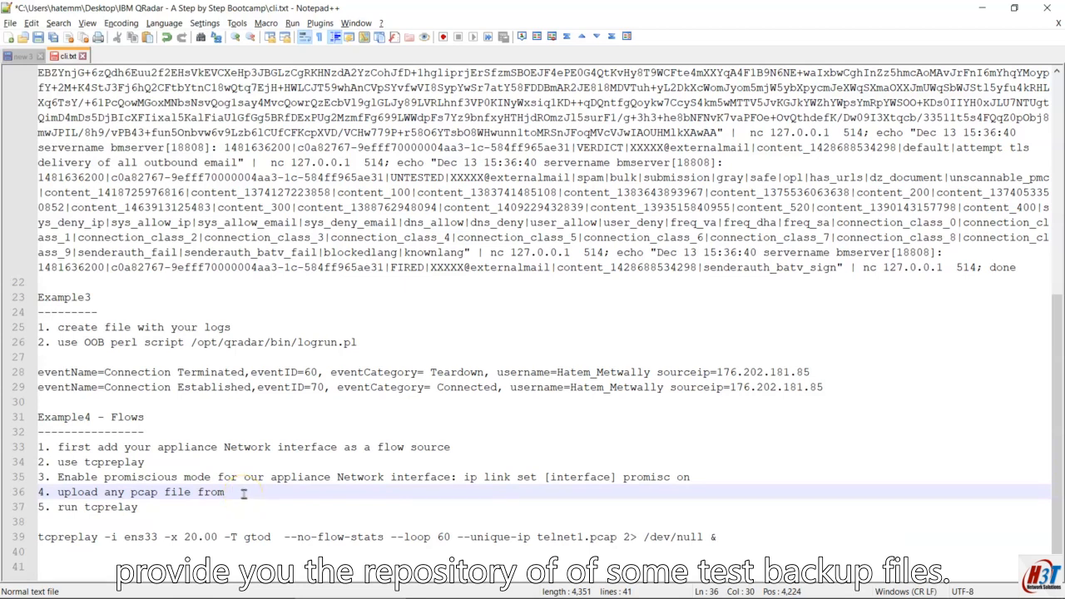
- Switch to the Firefox window with the tcpreplay search and search in a new tab for "download pcap files for wireshark"
mouse_move(537, 552)
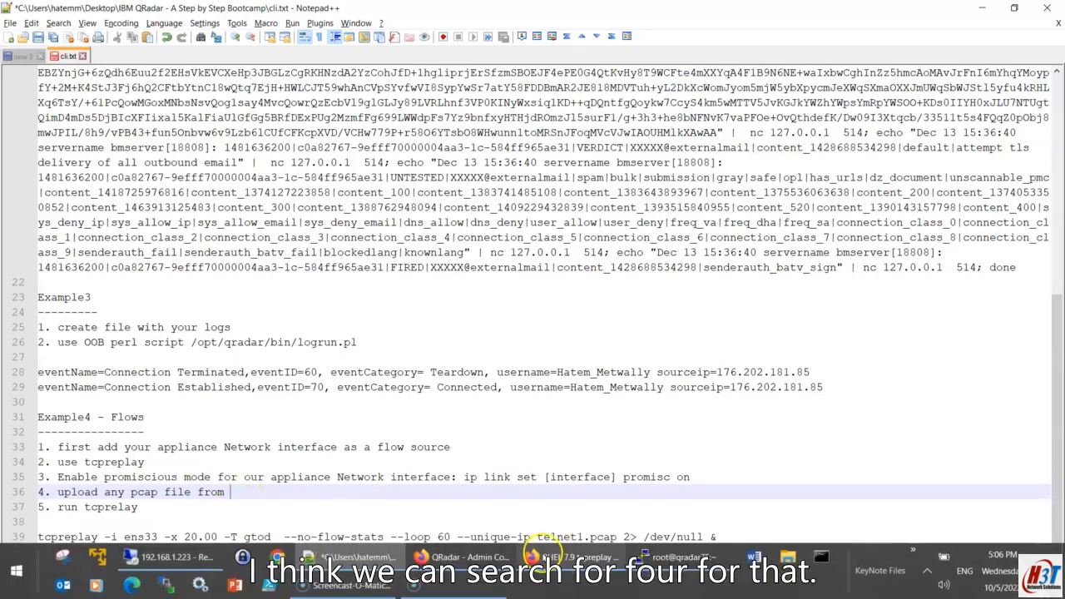
left_click(533, 554)
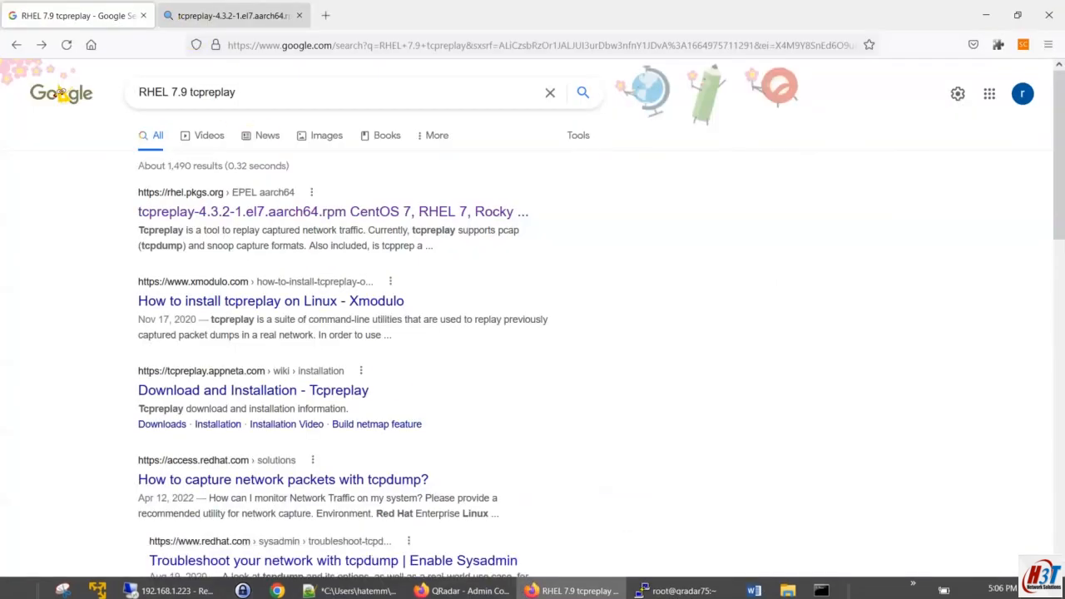
left_click(322, 15)
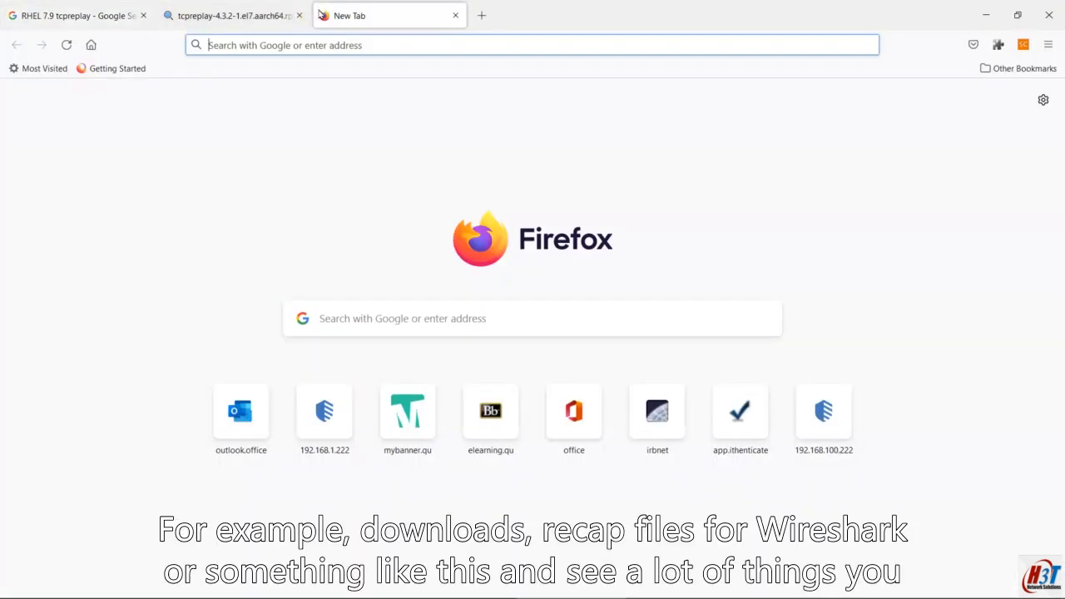
type("down")
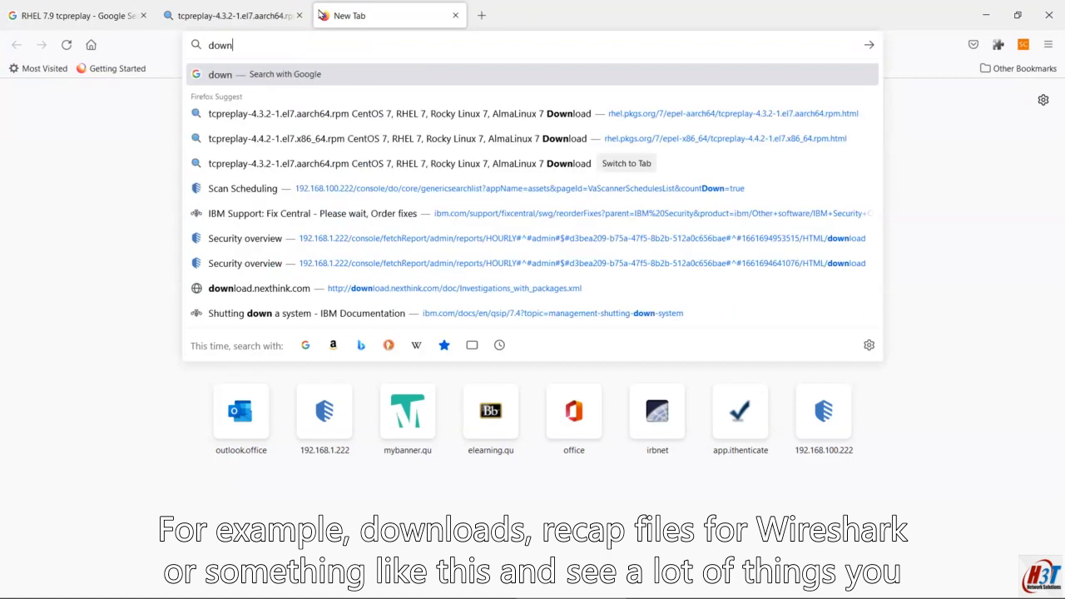
type("load pcap")
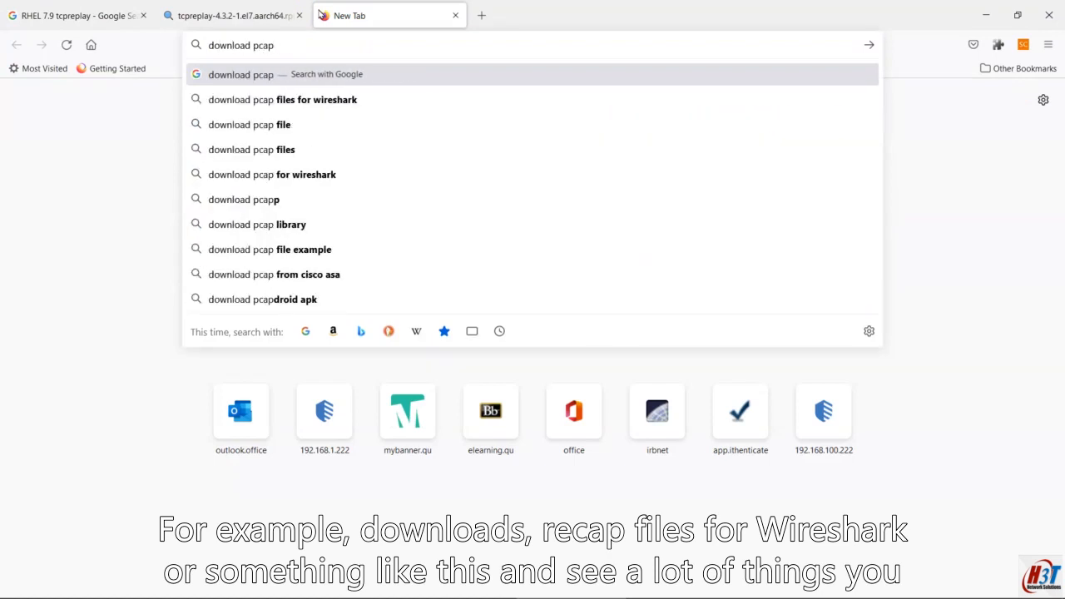
key("Down")
type("]")
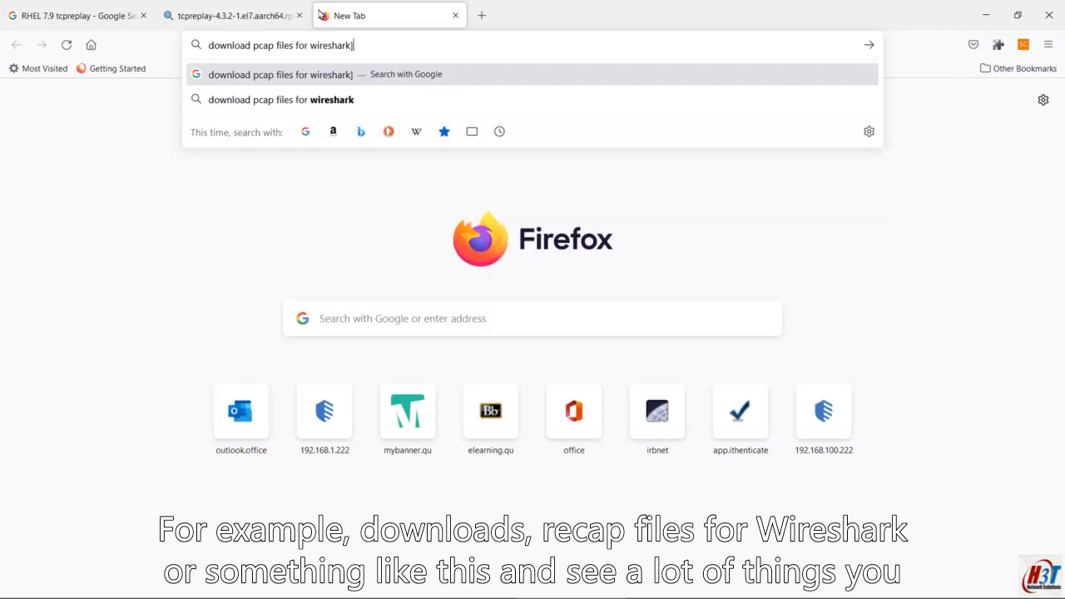
key("Return")
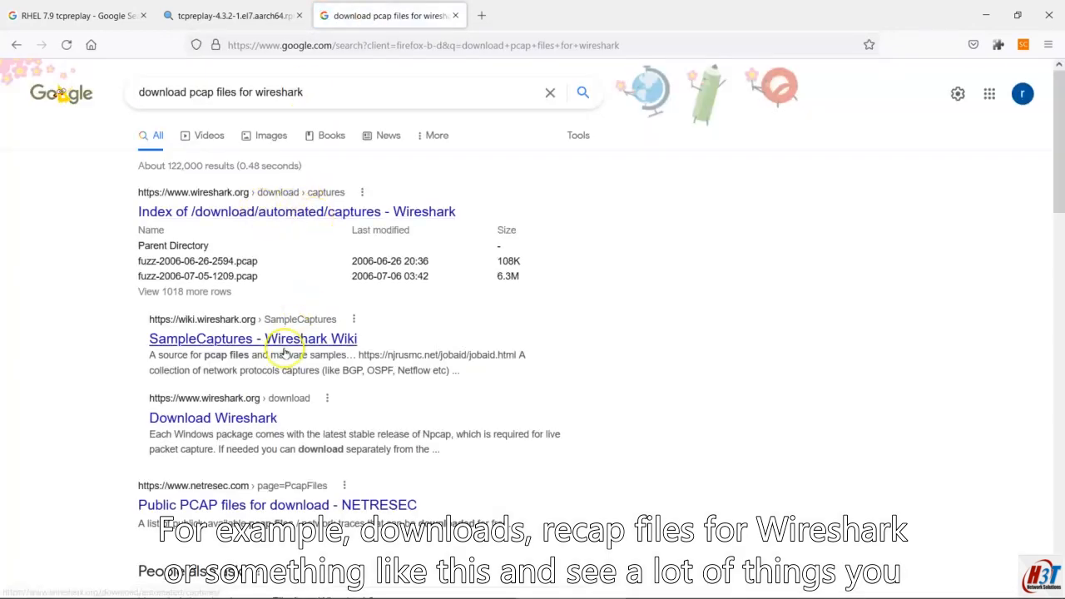
- Open the Wireshark Wiki SampleCaptures page, go to Direct Message Protocol, and browse the captures listed from there before minimizing the browser
left_click(221, 338)
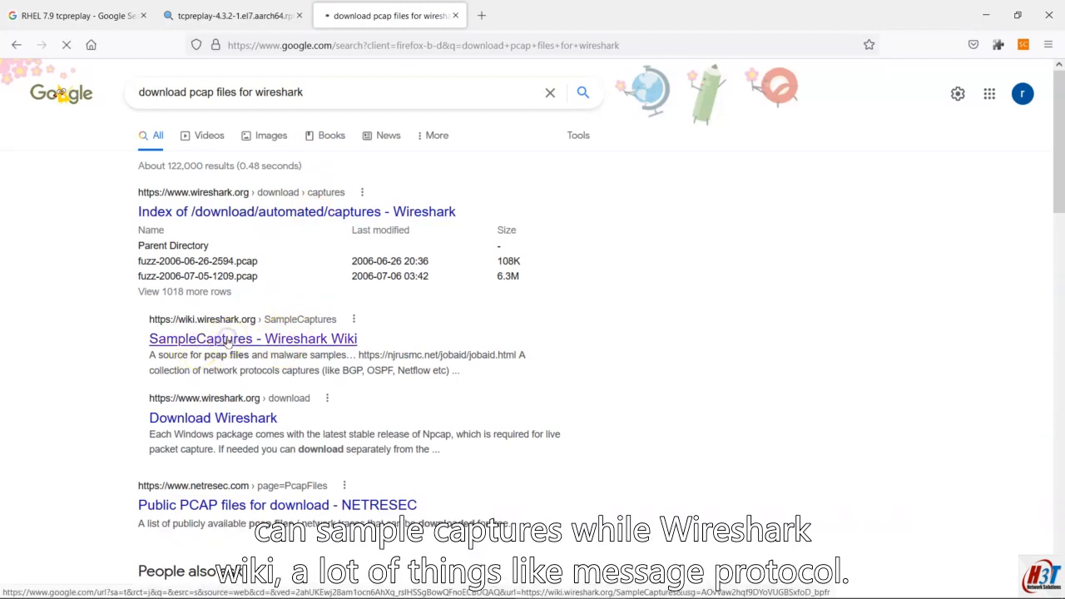
scroll(305, 344, "down", 15)
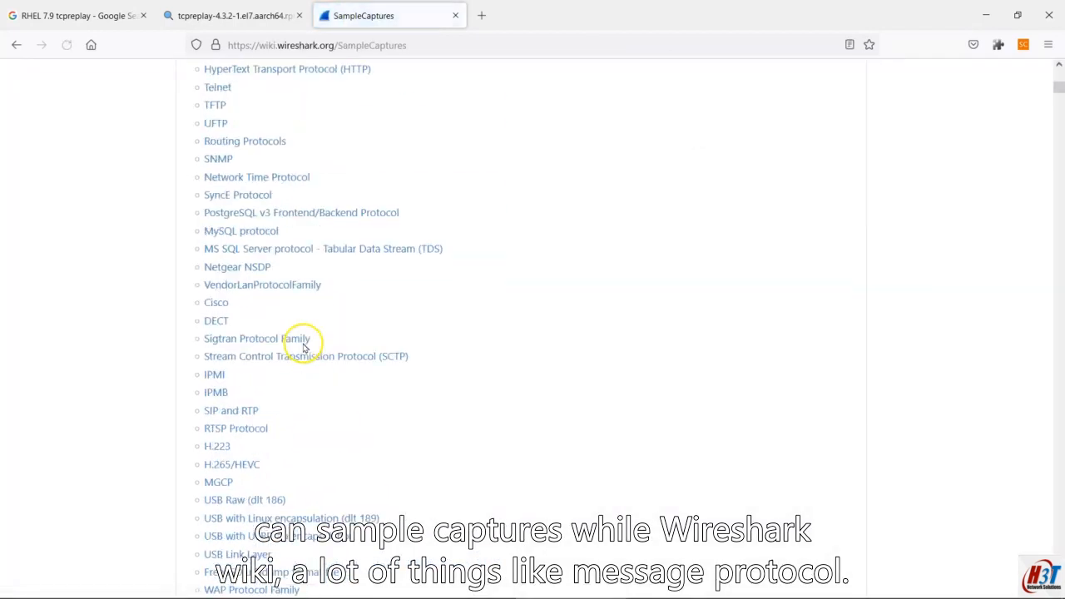
left_click(283, 441)
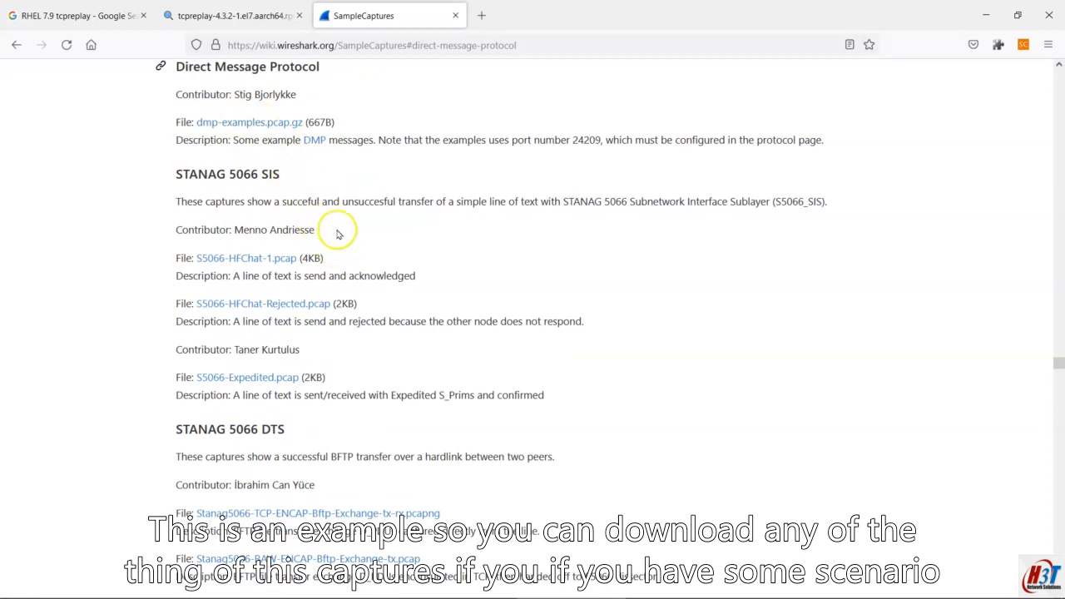
scroll(275, 346, "down", 6)
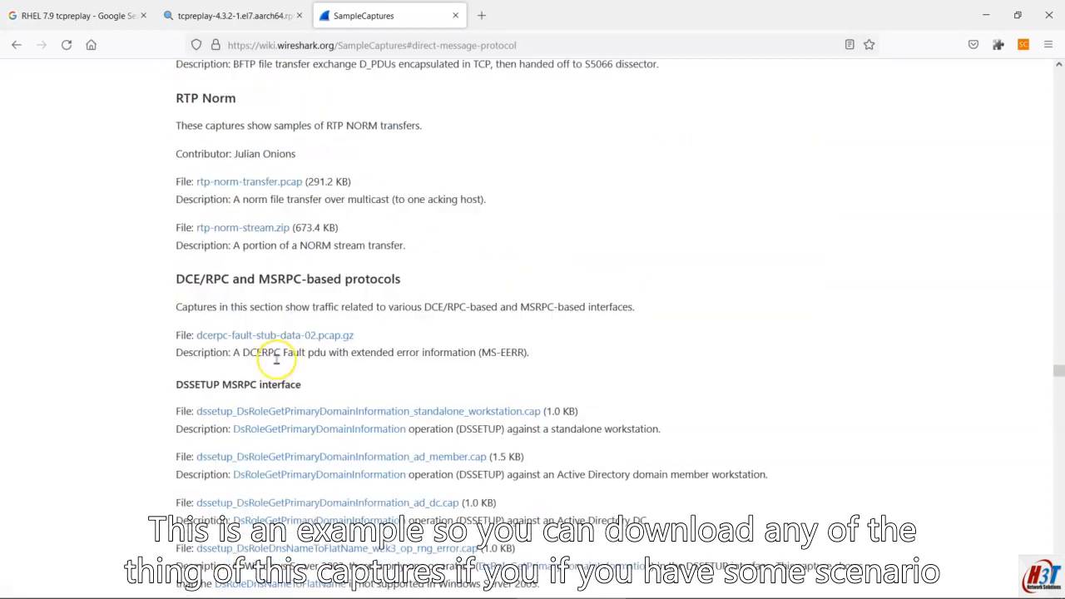
scroll(279, 350, "down", 4)
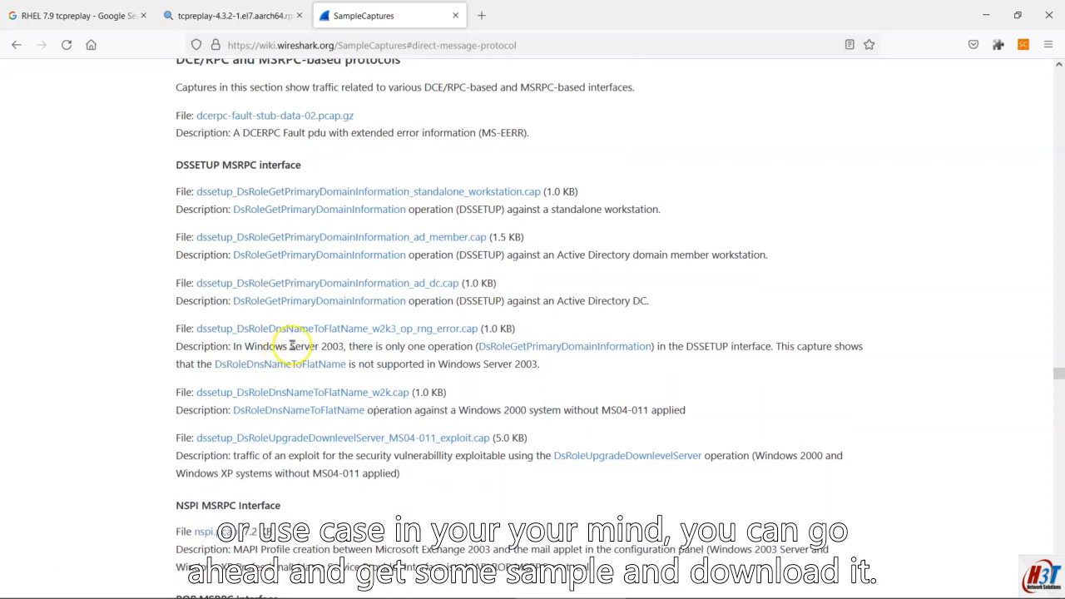
scroll(274, 397, "down", 4)
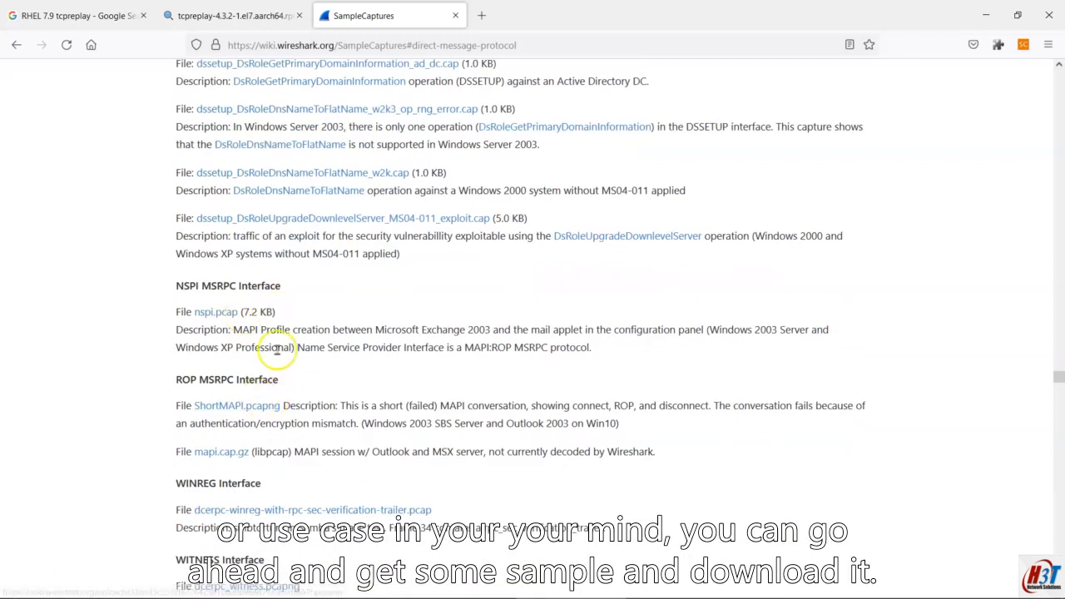
left_click(990, 17)
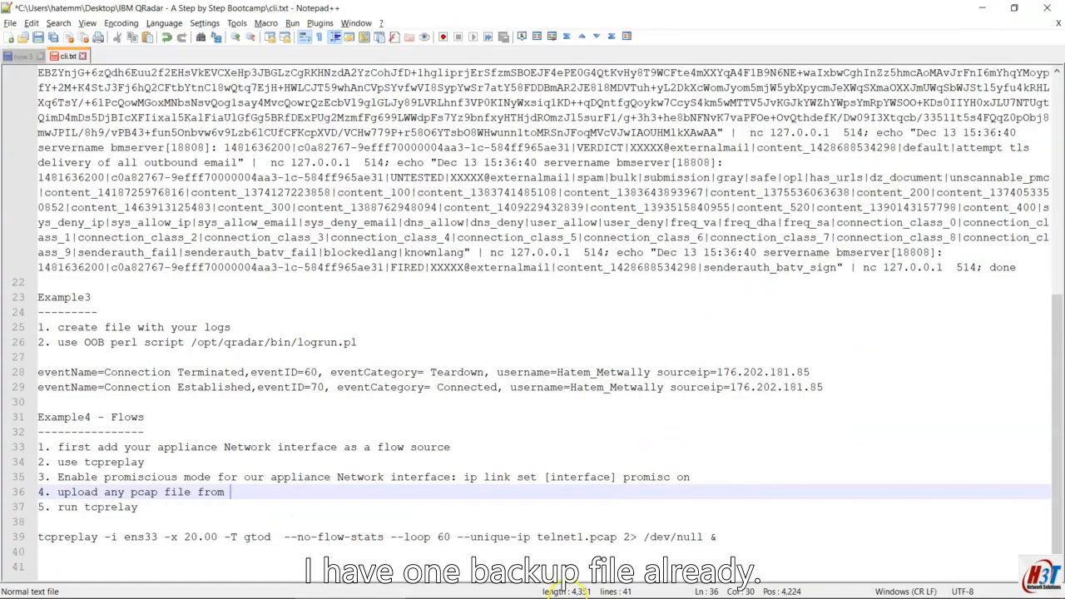
- Switch to the SSH terminal on qradar75 and change to the /tmp directory
mouse_move(589, 597)
left_click(672, 556)
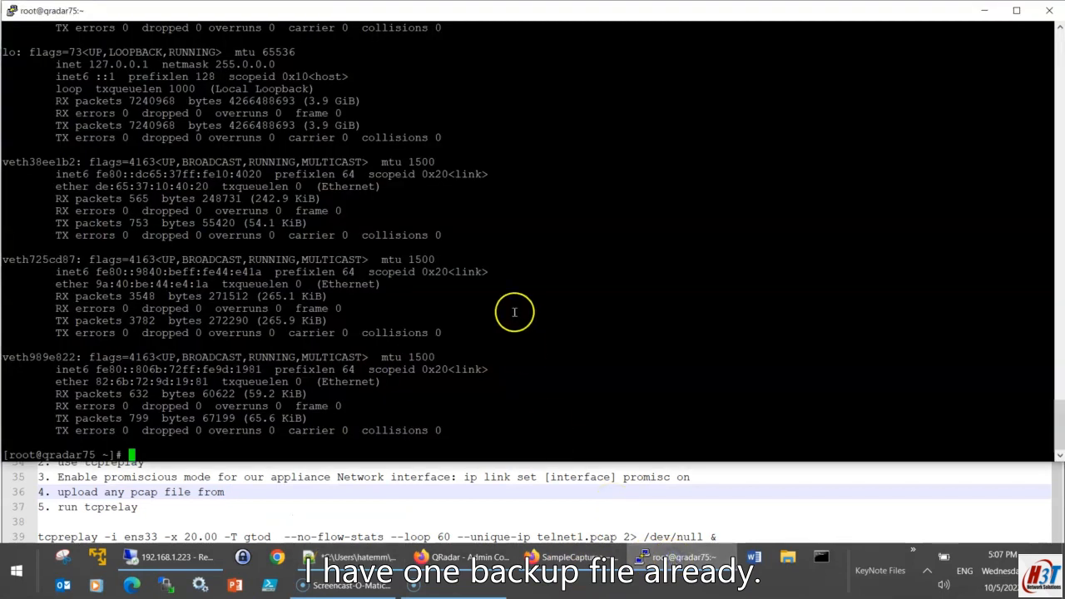
key("Return")
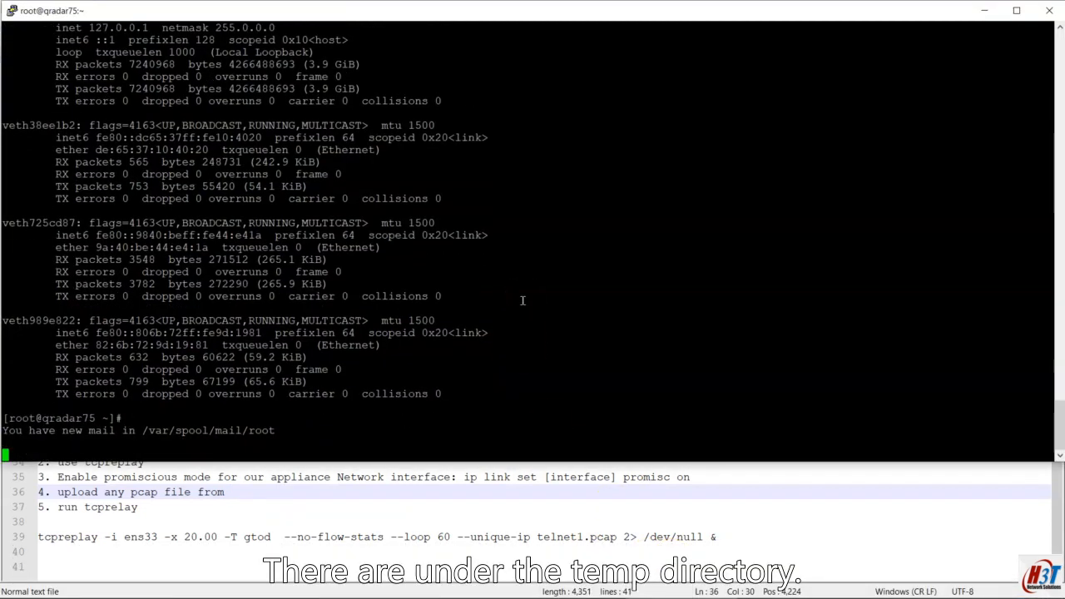
key("Return")
type("cd /tm")
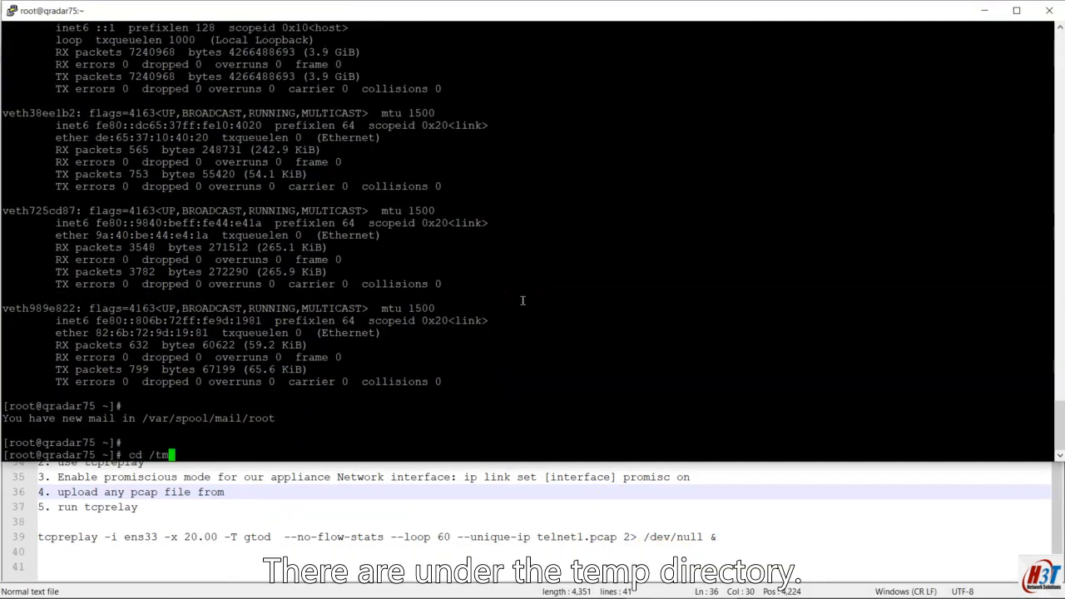
type("p")
key("Return")
- List the /tmp files with ls -ltr, and list the details of telnet1.pcap alone
type("ls -ltr")
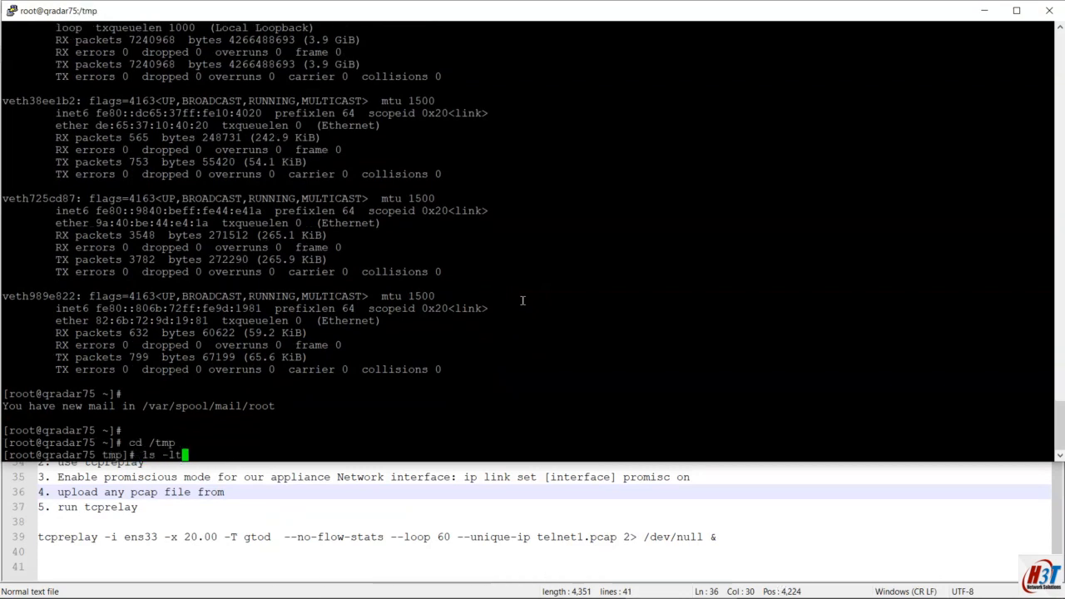
key("Return")
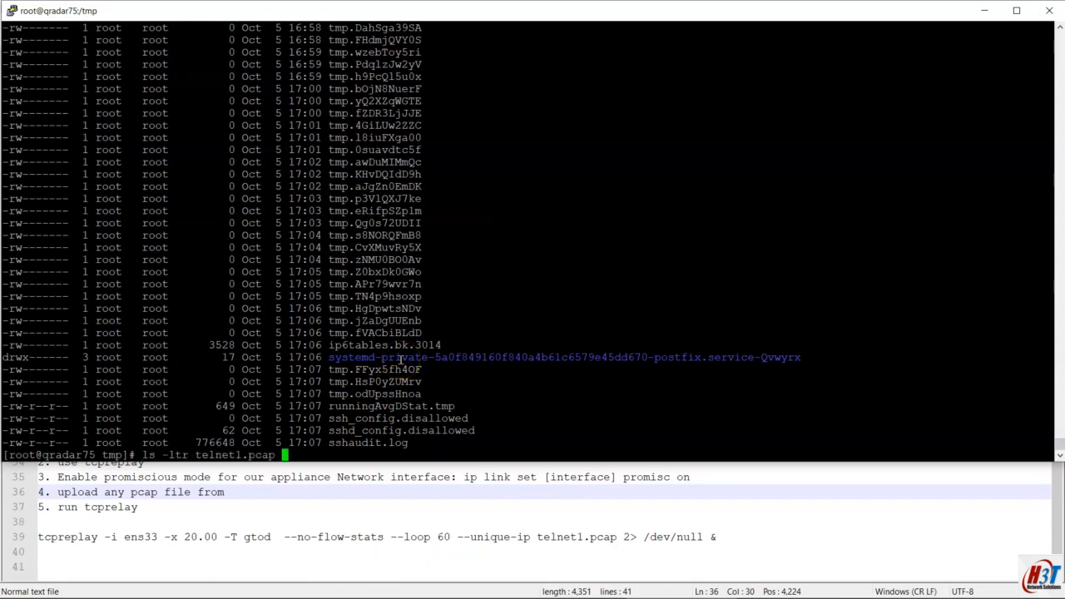
key("Return")
key("Return")
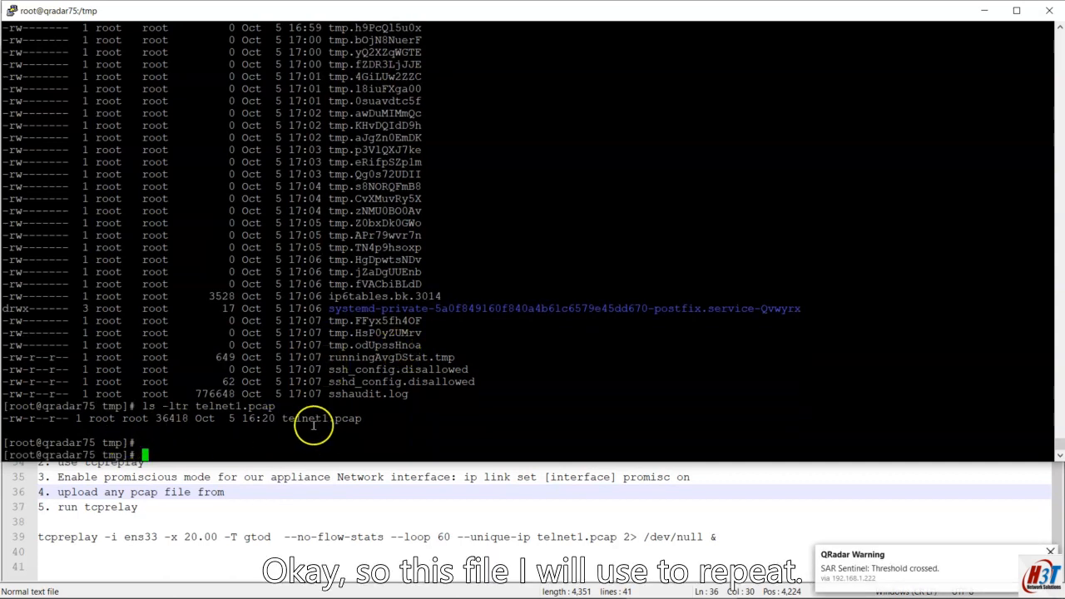
- Run "tcpreplay -i ens33 -x 20.00 -T gtod --no-flow-stats --loop 60 --unique-ip telnet1.pcap 2> /dev/null &" from cli.txt in the SSH terminal
left_click(226, 509)
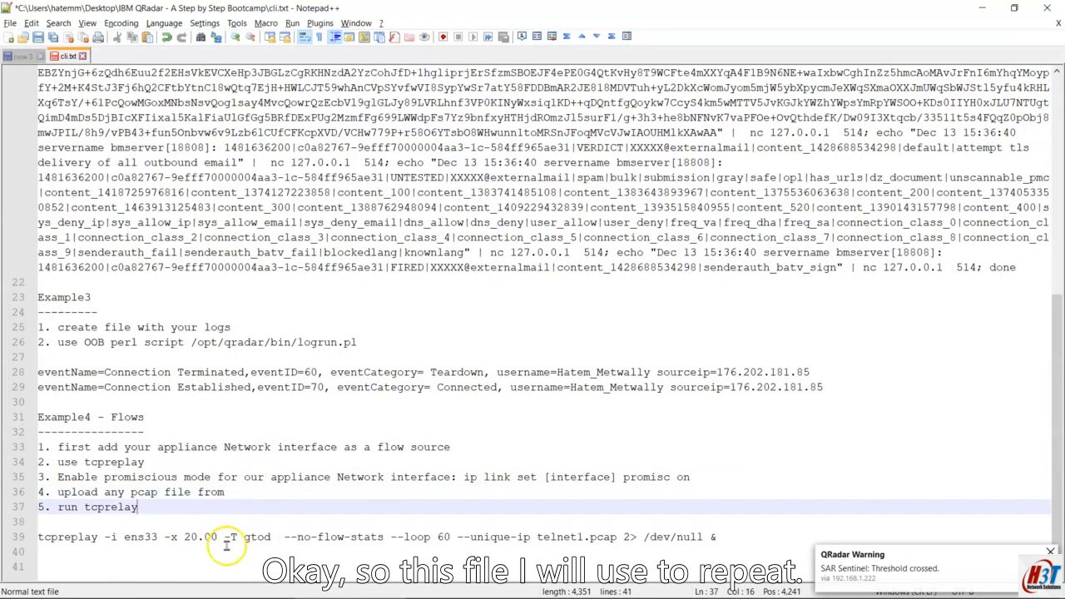
left_click_drag(39, 538, 105, 536)
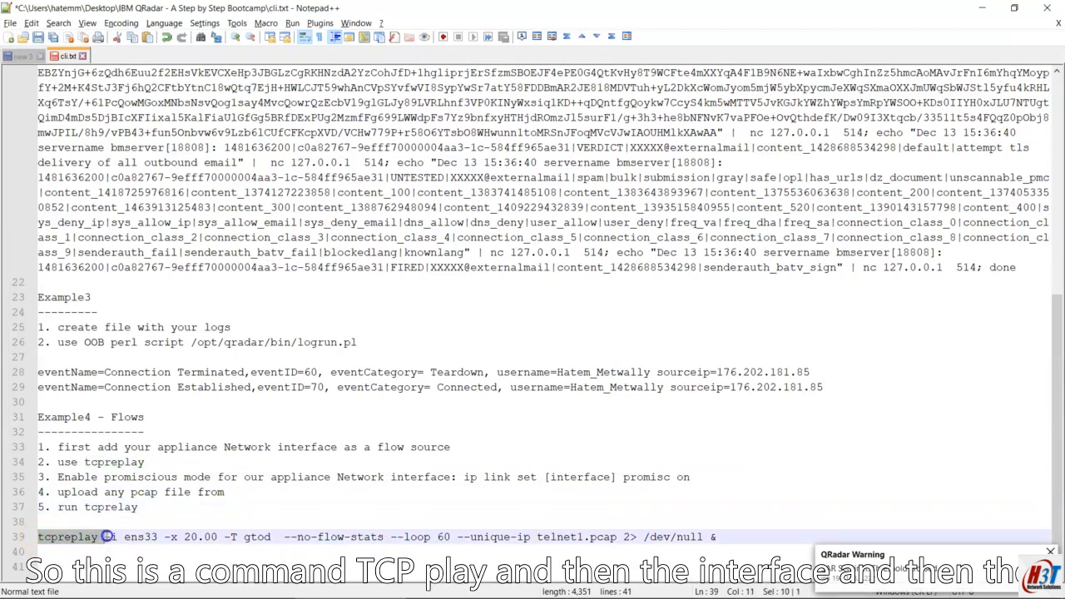
left_click(146, 538)
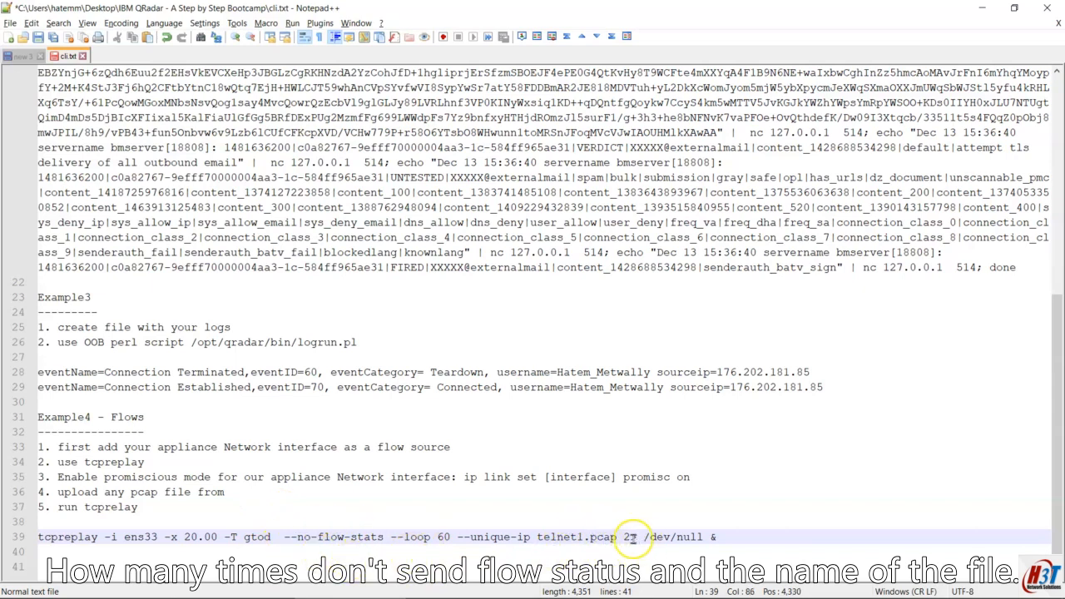
left_click(631, 537)
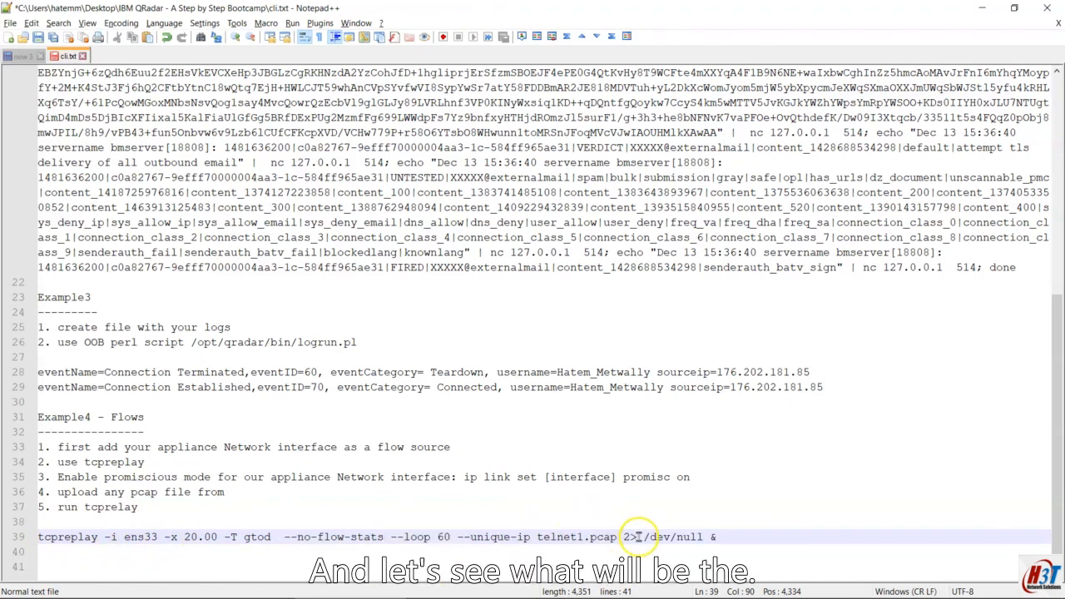
left_click_drag(717, 536, 50, 536)
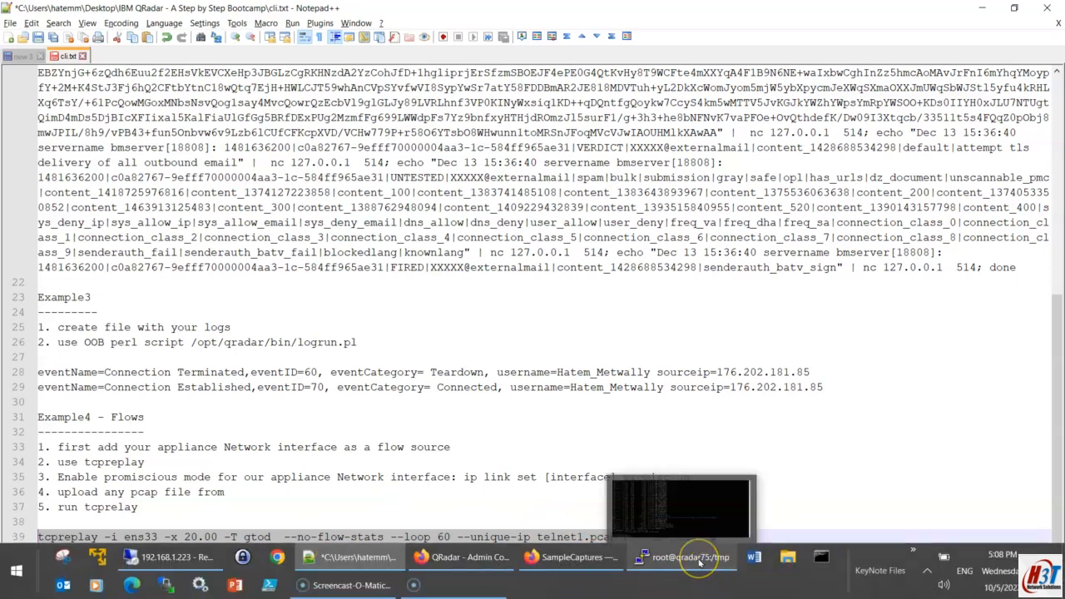
left_click(699, 564)
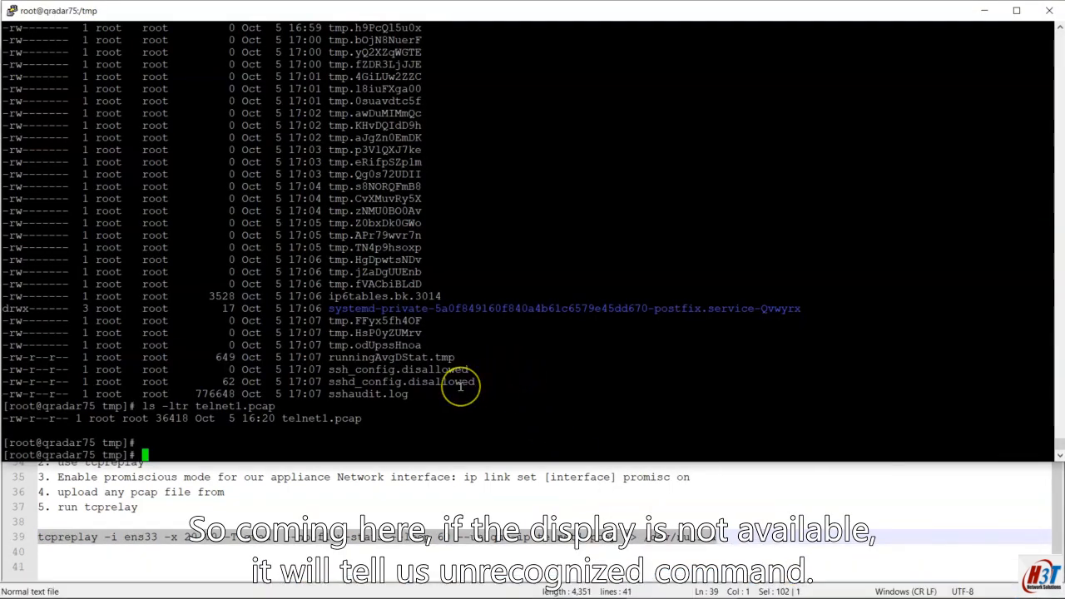
left_click(218, 449)
right_click(239, 406)
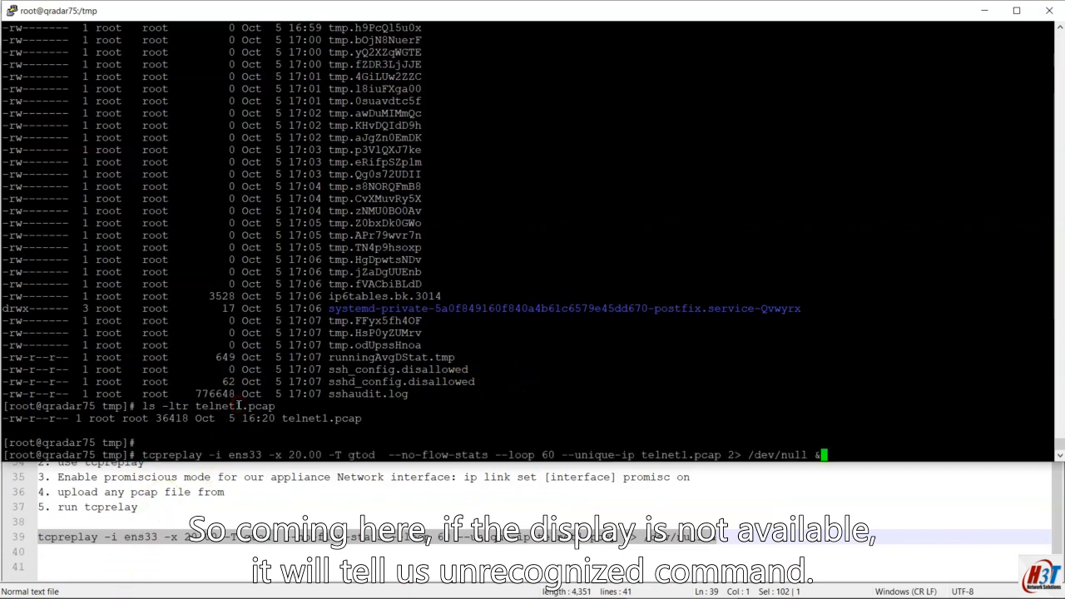
key("Return")
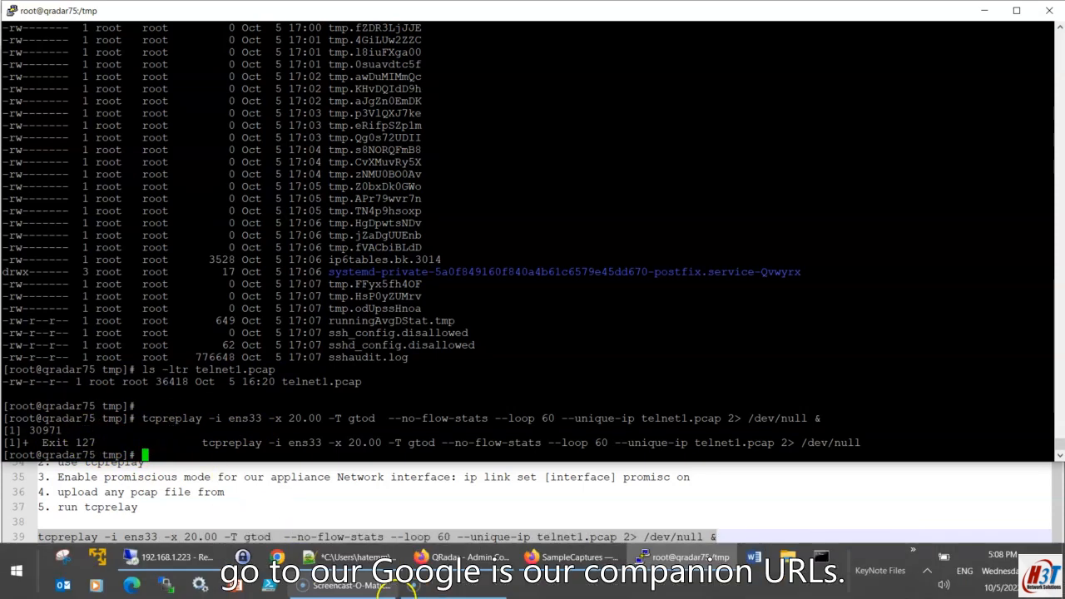
- Review the RHEL 7.9 tcpreplay search results and the Download and Install Howto sections of the tcpreplay-4.3.2-1.el7 page on pkgs.org
left_click(553, 557)
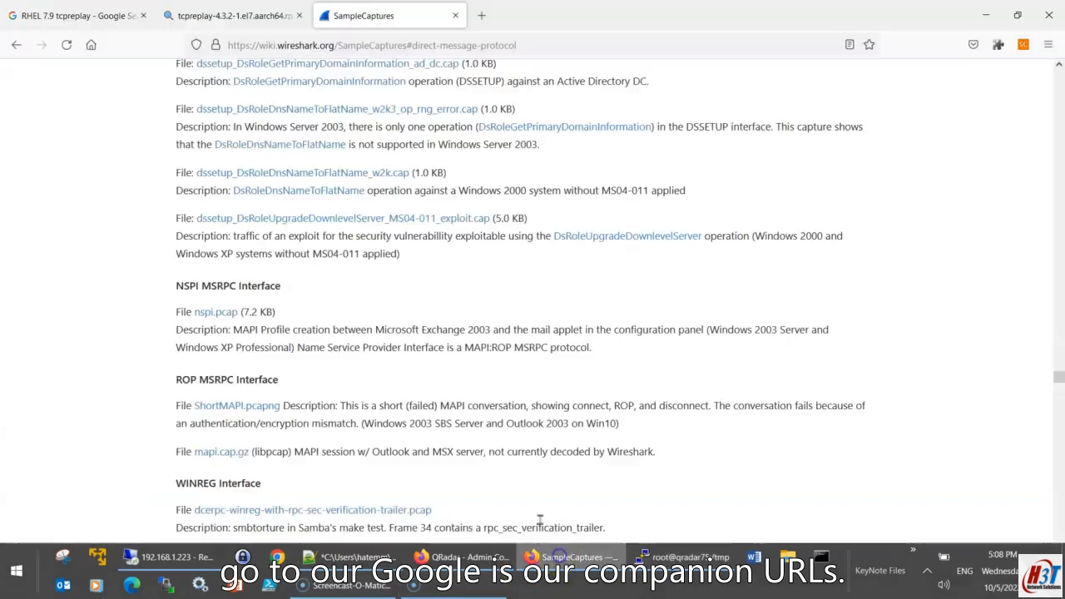
left_click(198, 8)
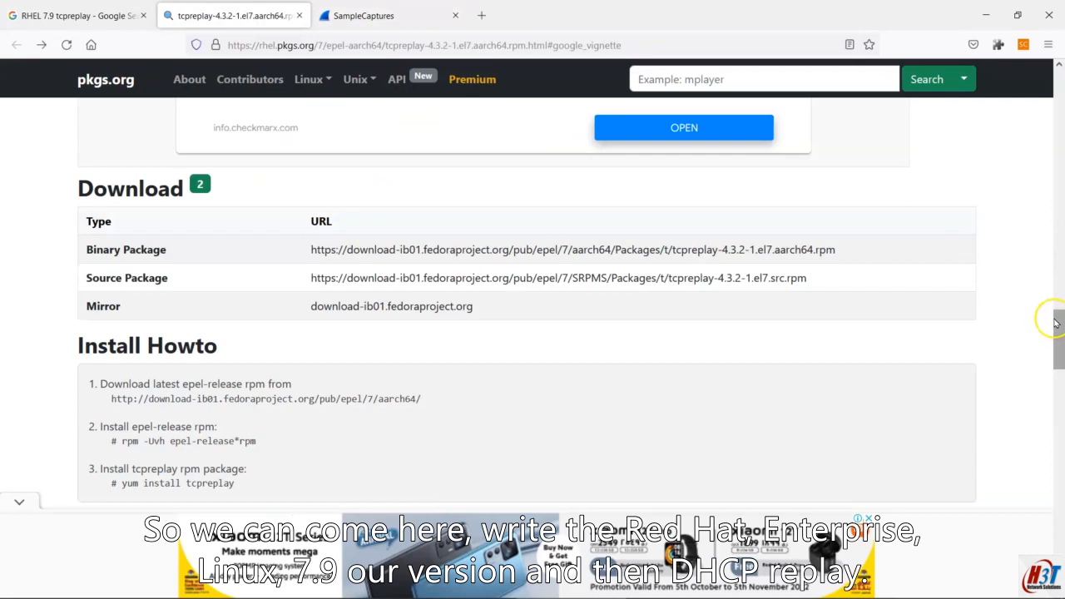
left_click(112, 16)
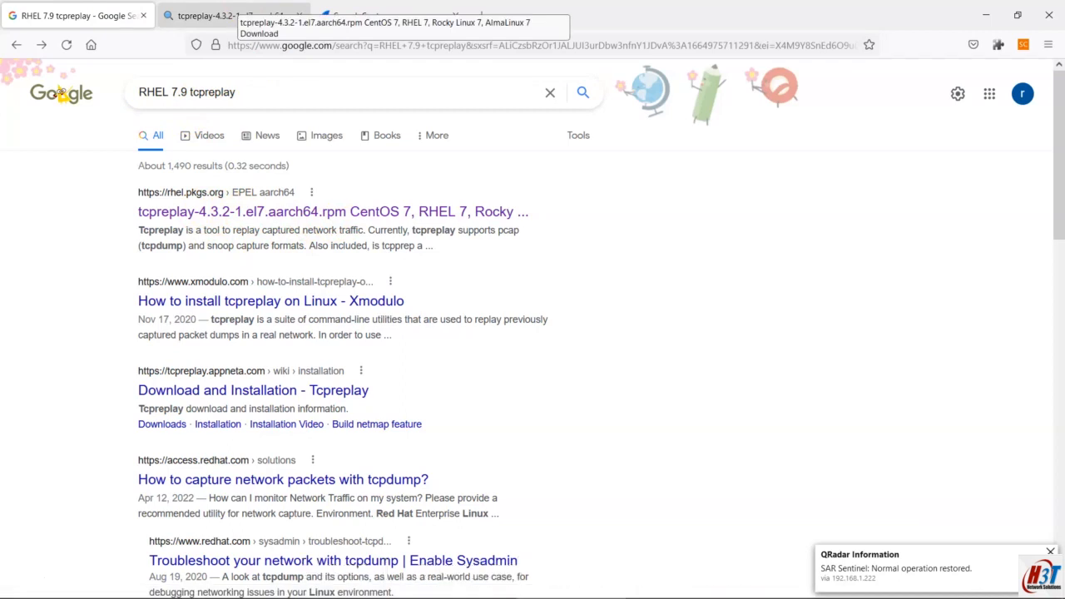
left_click(233, 13)
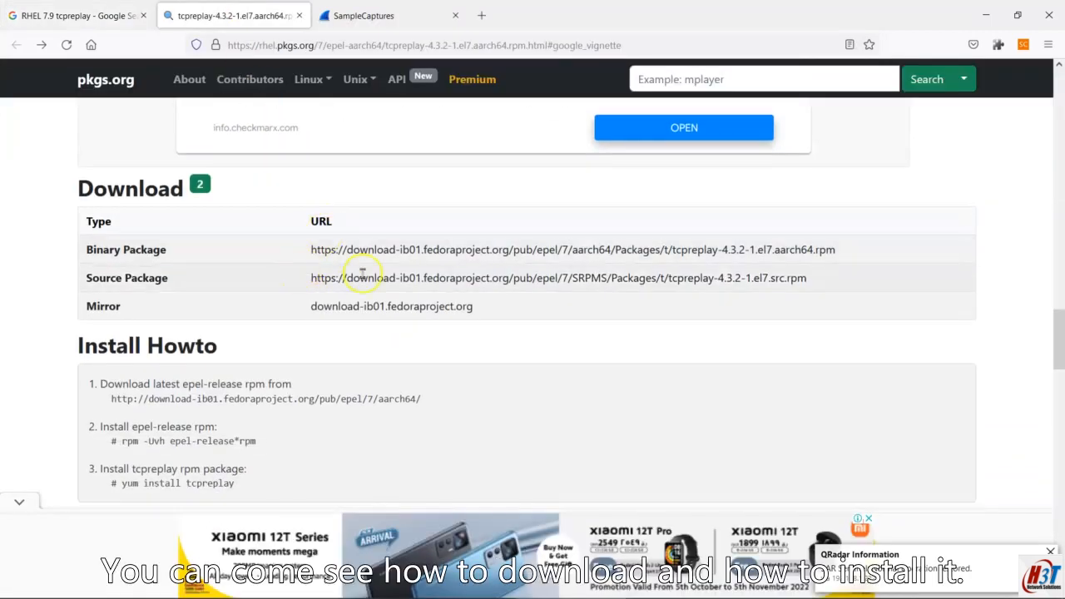
scroll(350, 343, "down", 2)
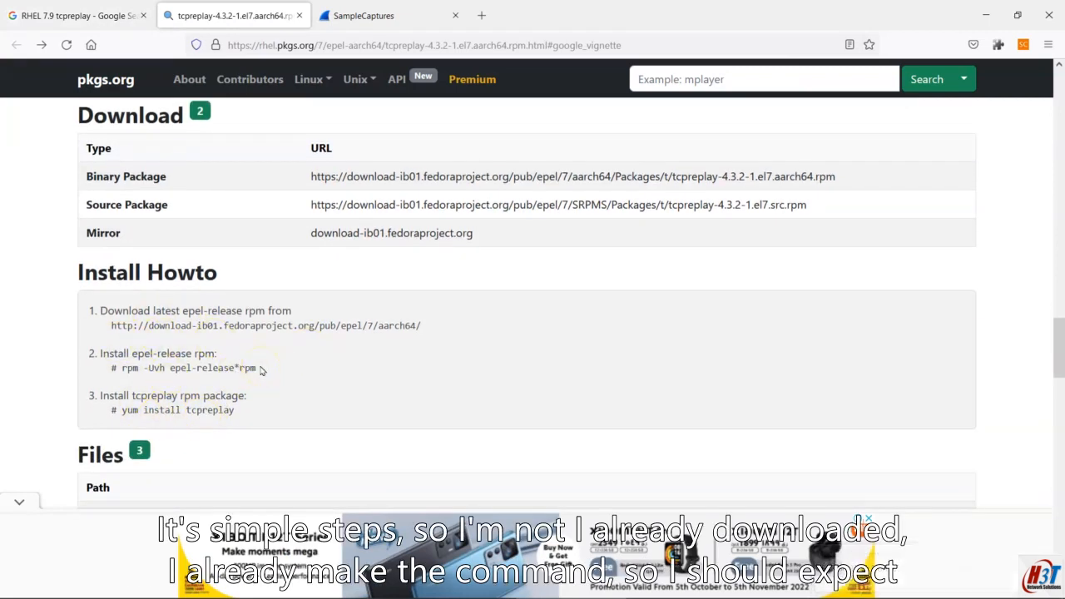
- Switch to QRadar's Network Activity page and examine the flows' source and destination IPs, ports, applications, flow source and flow interface
left_click(984, 15)
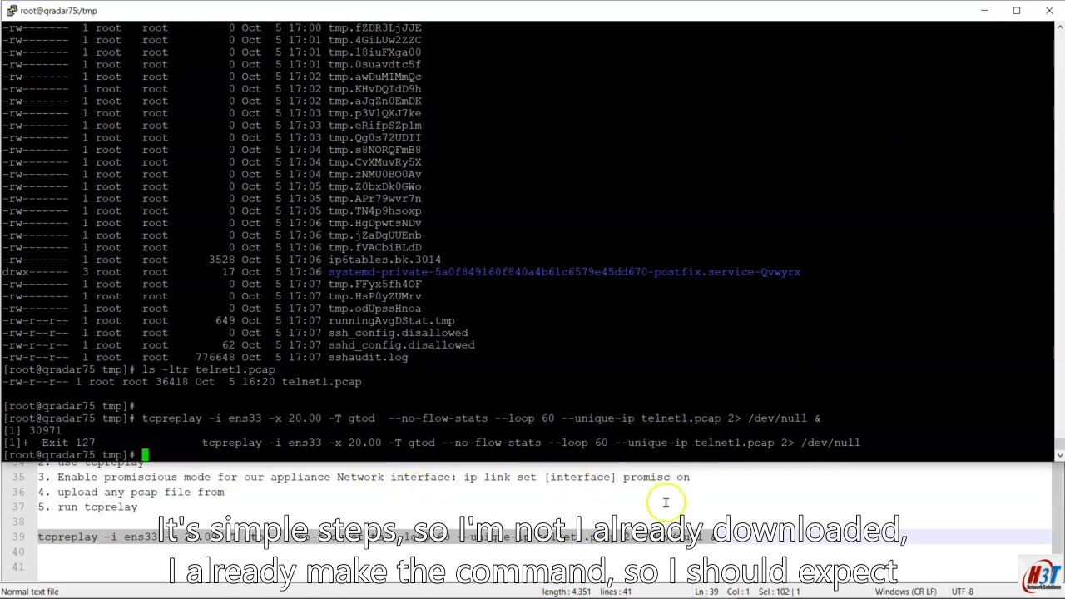
left_click(466, 557)
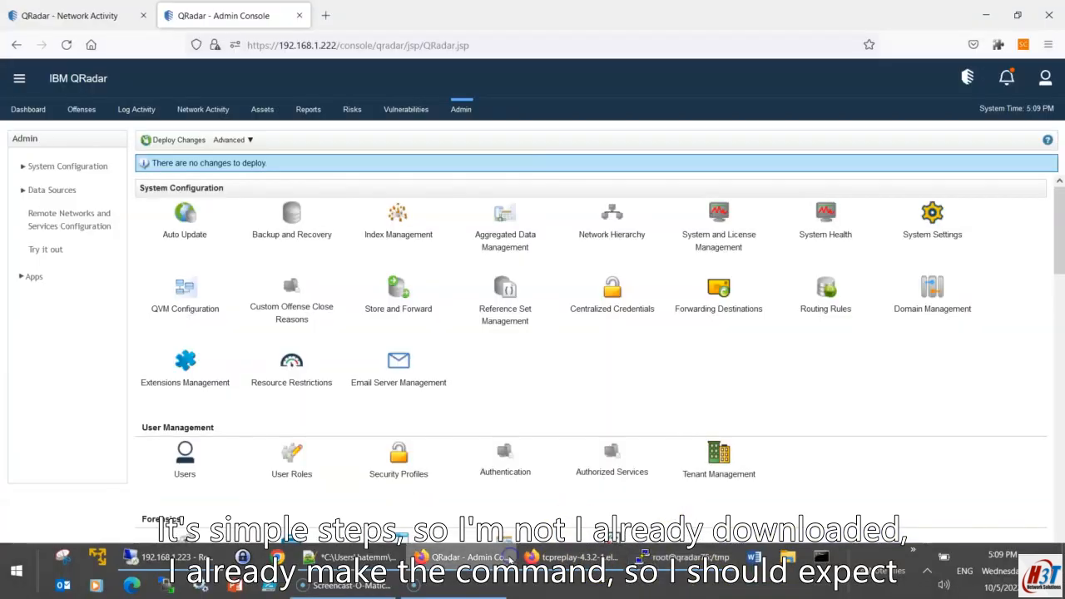
left_click(71, 15)
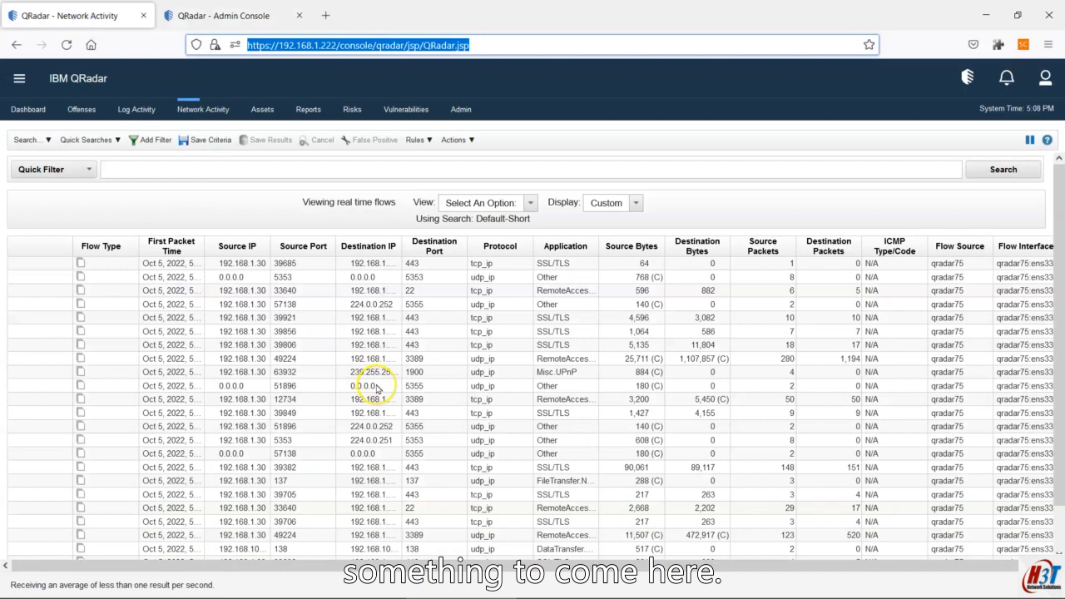
left_click(421, 321)
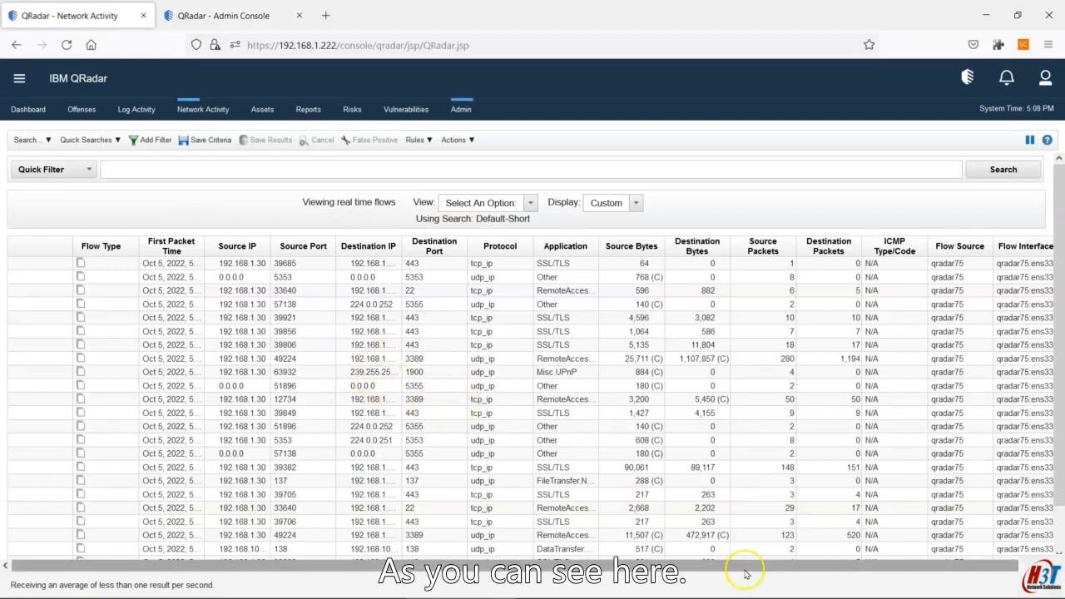
left_click_drag(815, 566, 951, 564)
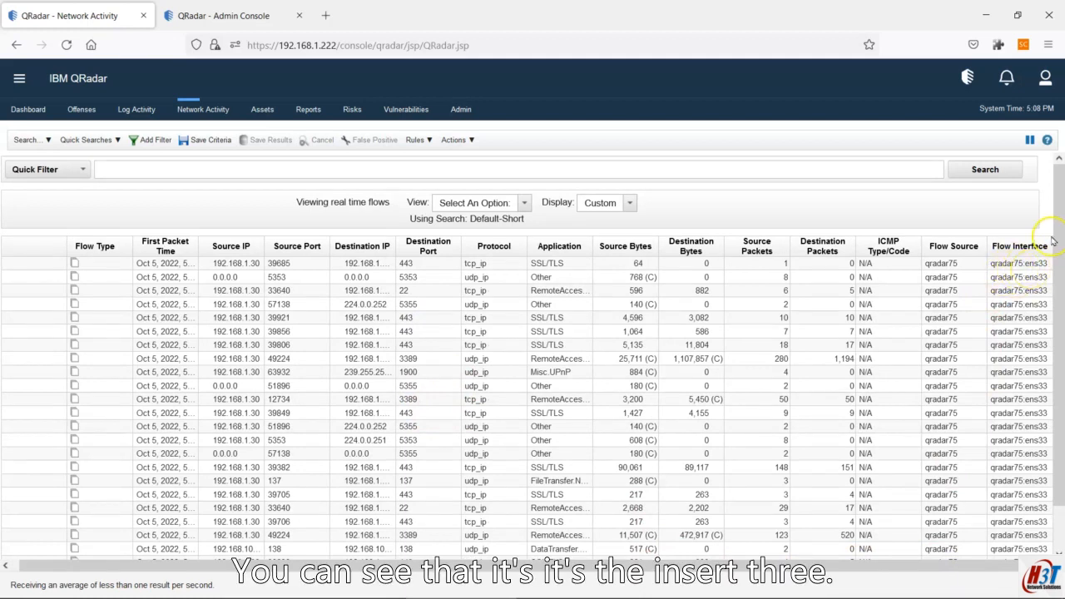
left_click(258, 358)
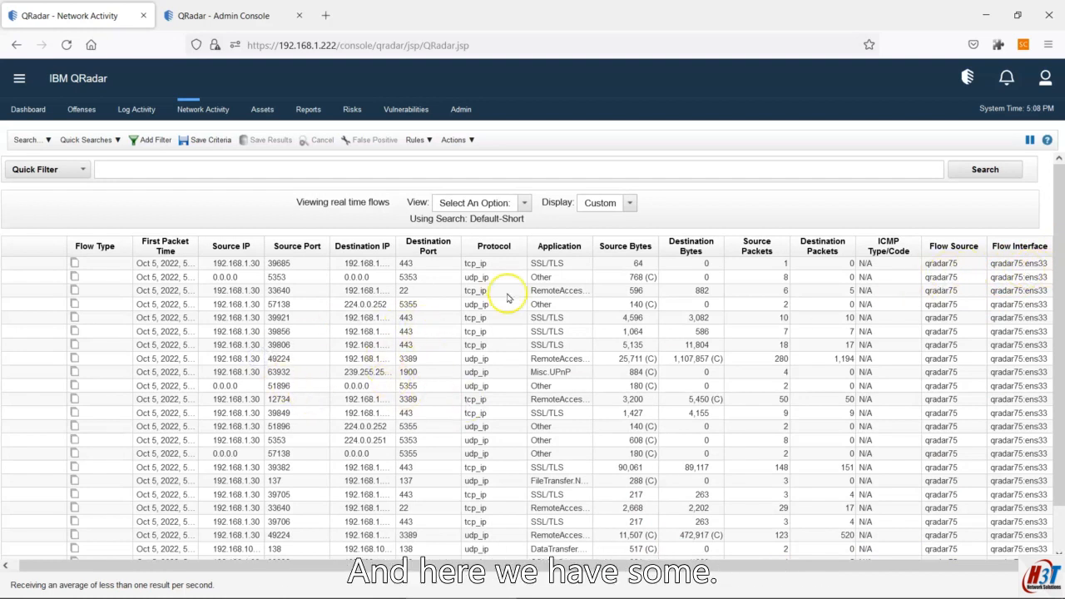
scroll(345, 364, "down", 1)
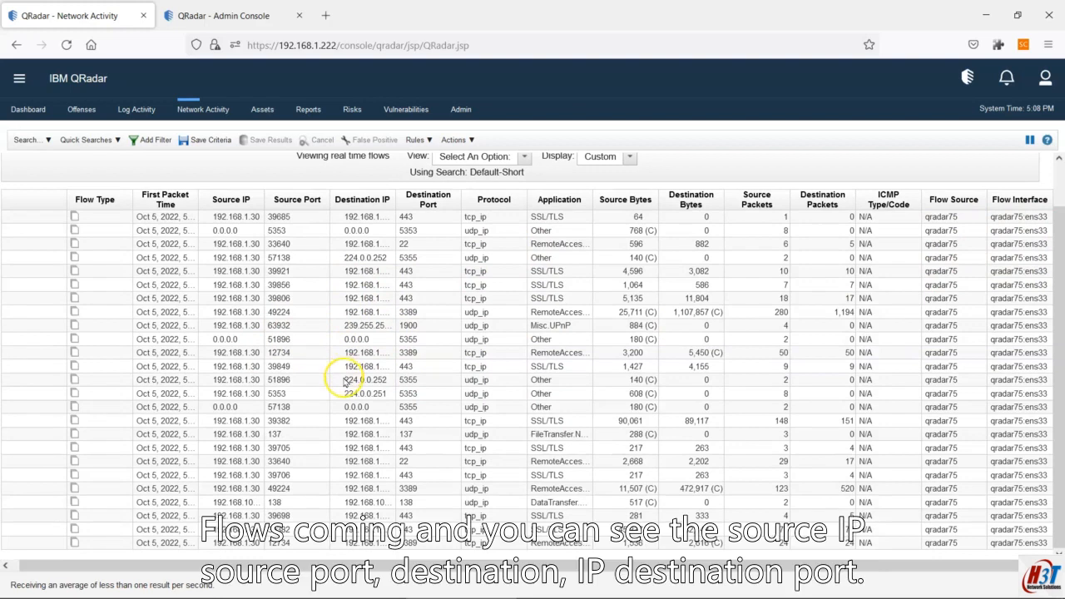
scroll(422, 380, "up", 1)
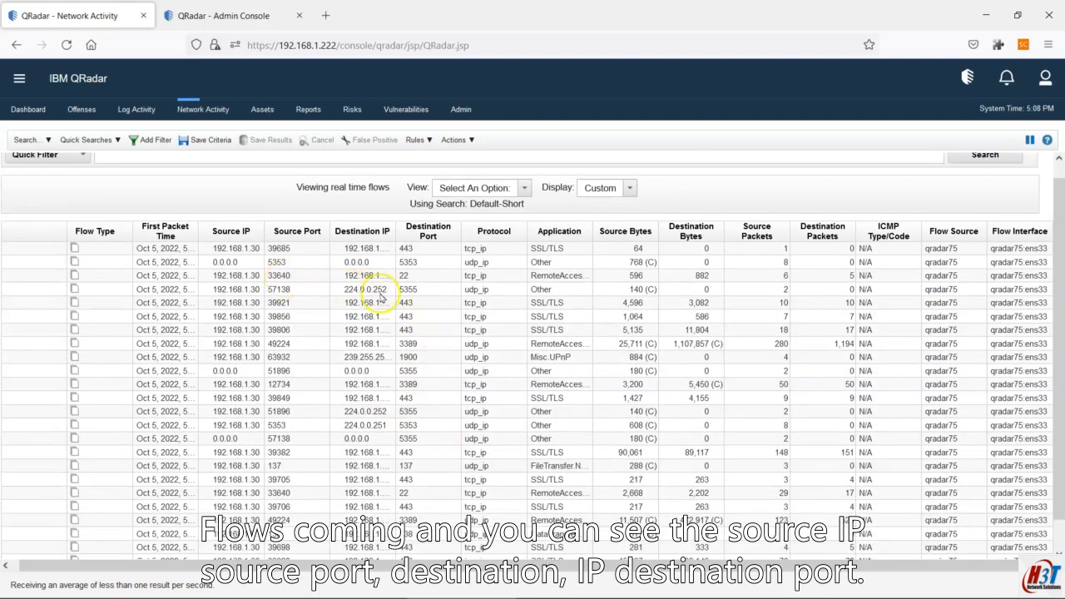
scroll(450, 296, "down", 1)
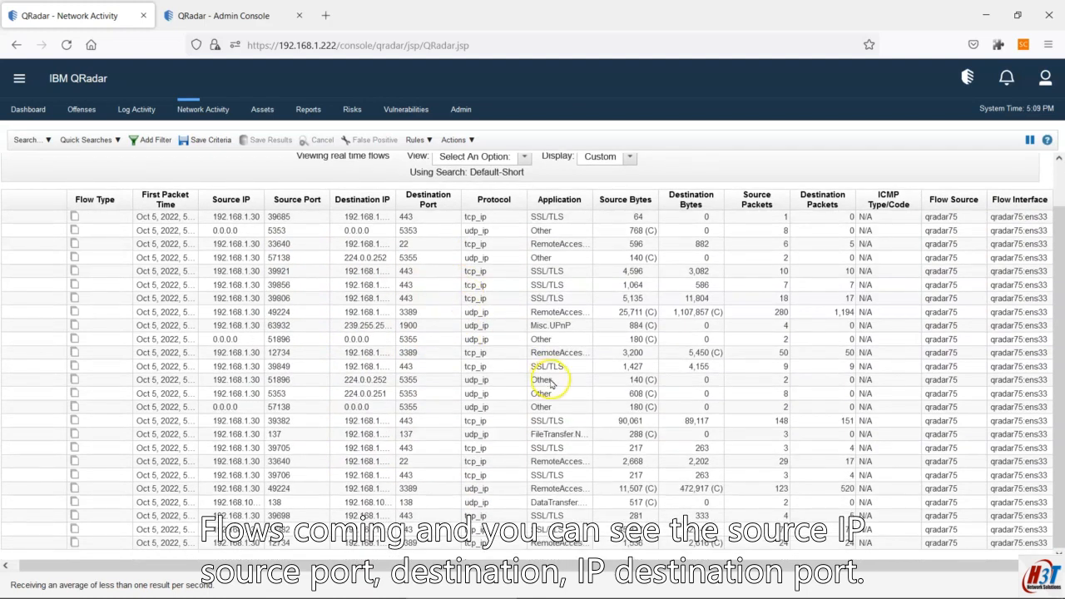
scroll(550, 380, "up", 1)
- Restart the Real Time (streaming) flow view and rerun the last tcpreplay command in the SSH terminal on qradar75
left_click(480, 205)
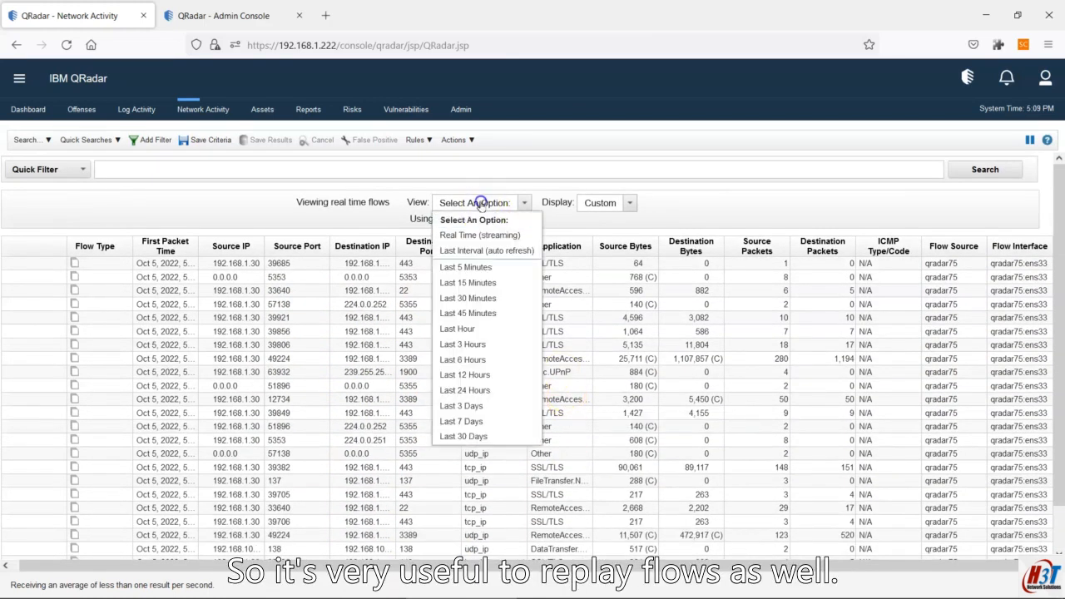
left_click(479, 235)
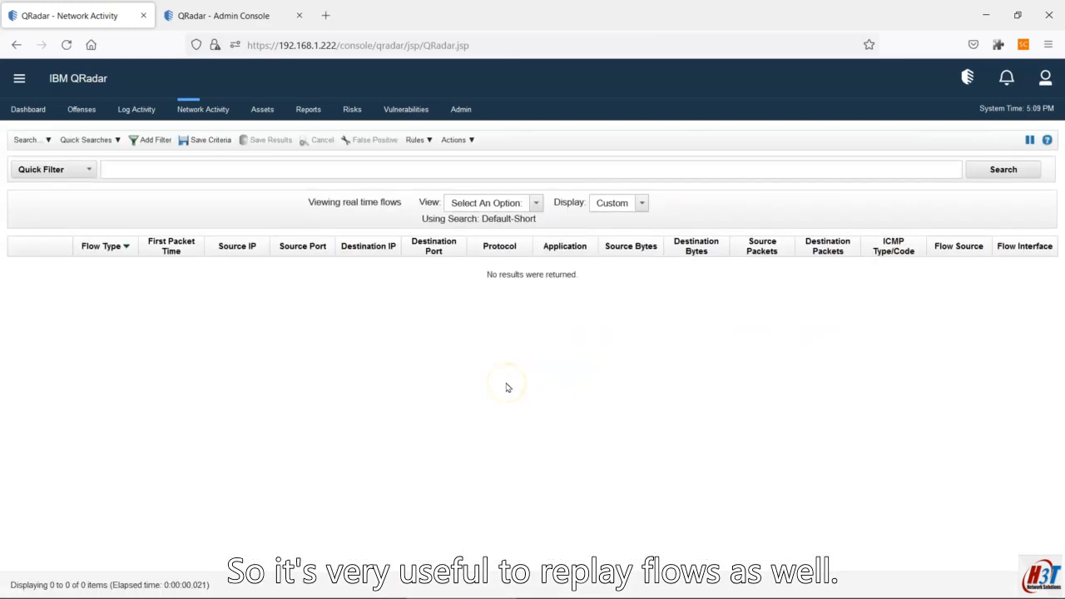
mouse_move(676, 556)
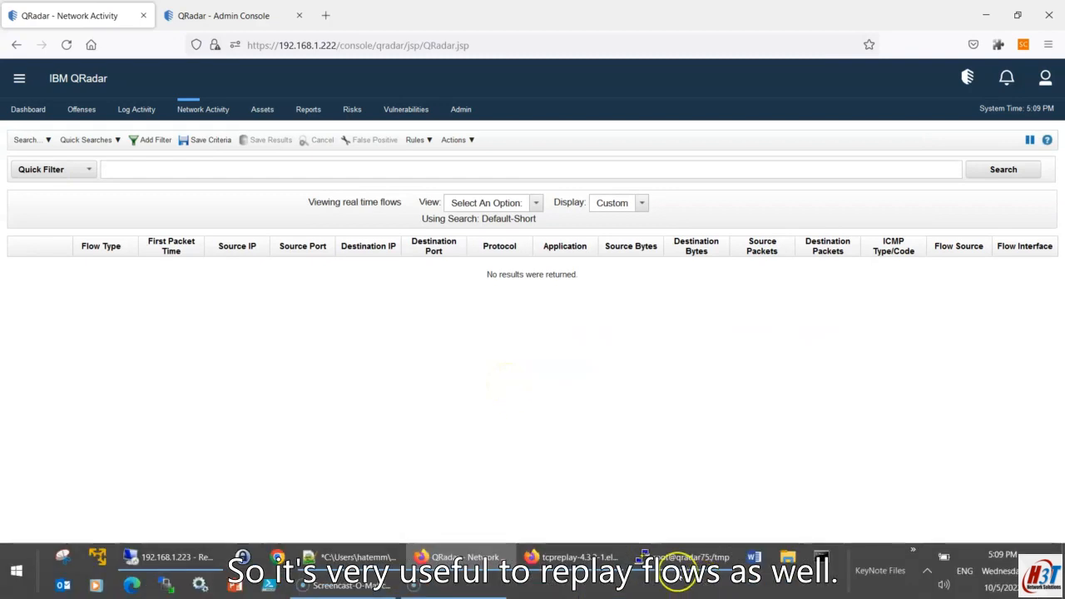
left_click(676, 556)
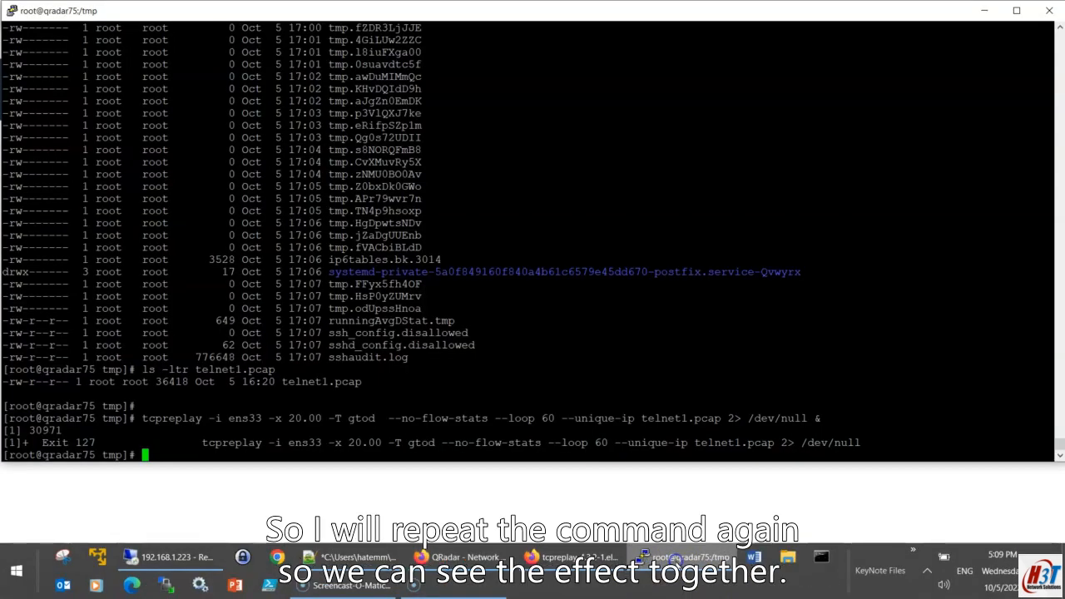
key("Return")
key("Return")
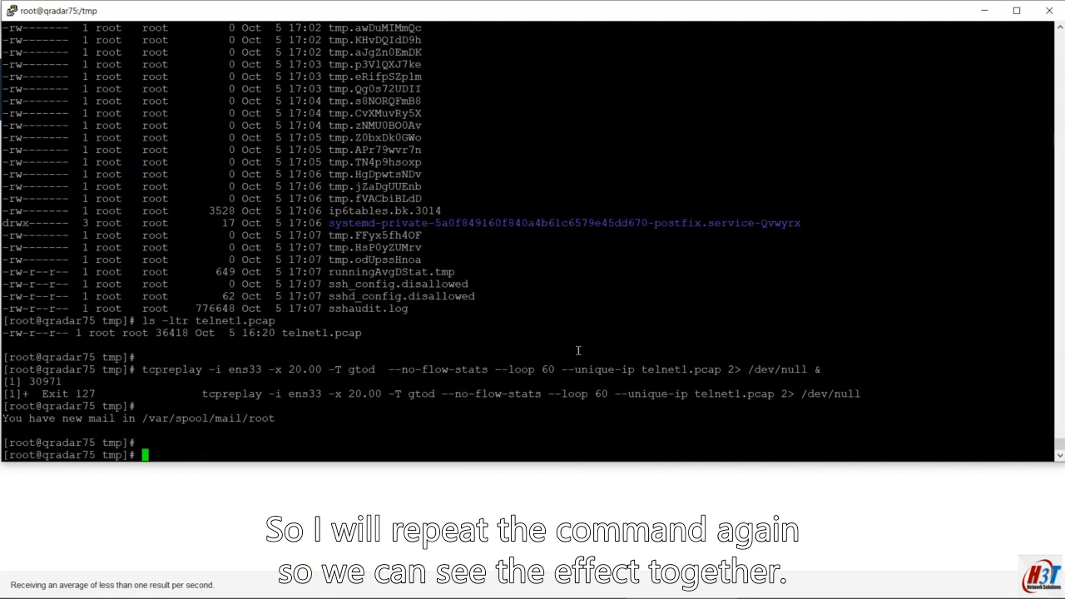
key("Up")
key("Return")
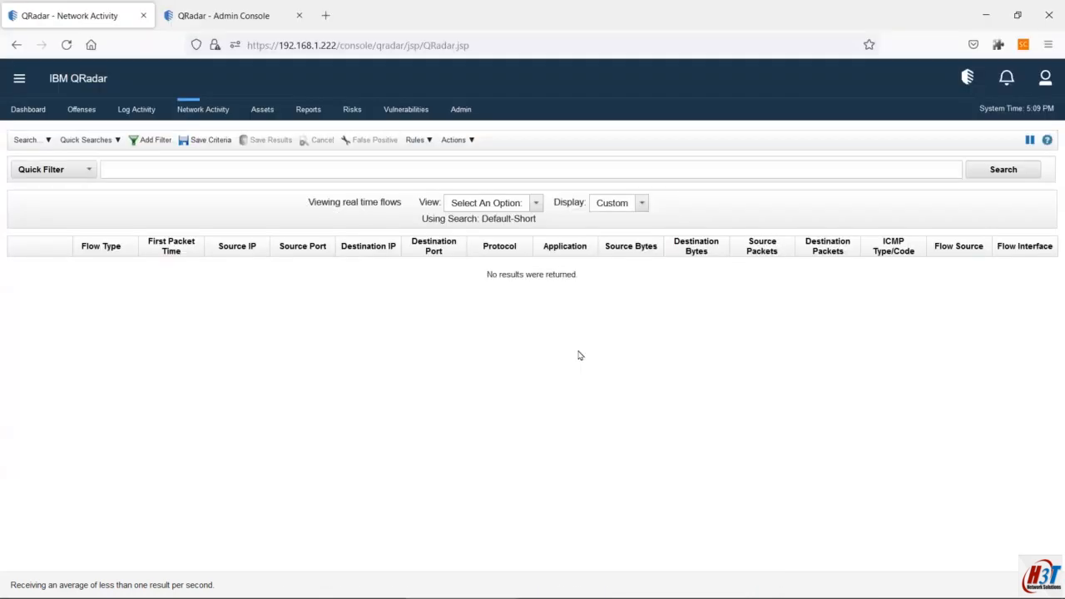
- Widen the Application column in QRadar's real-time flow list and check the destination ports, applications and flow interface
left_click(499, 203)
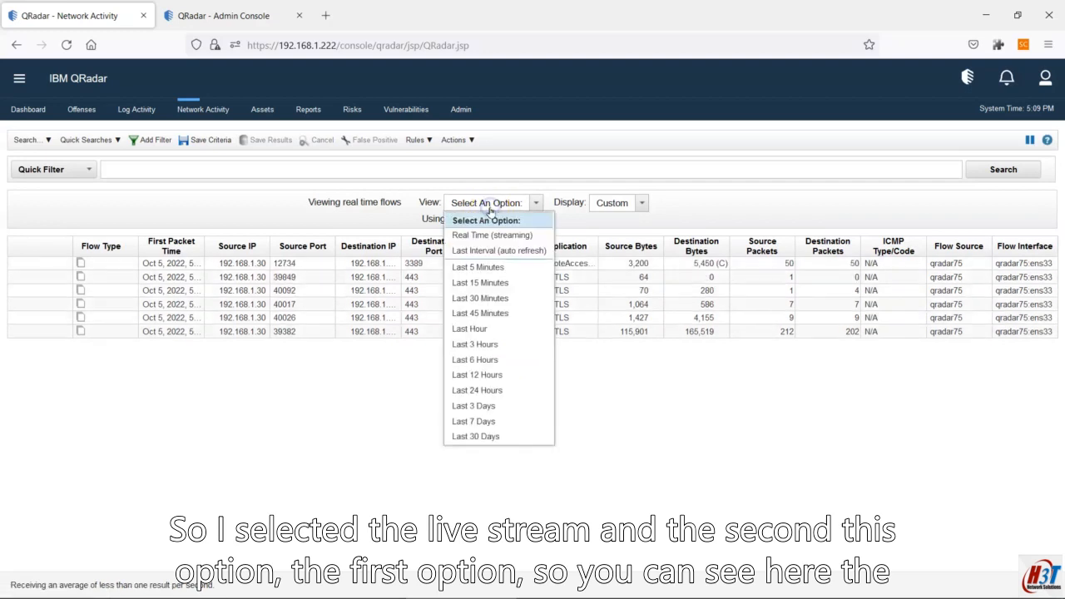
left_click(692, 202)
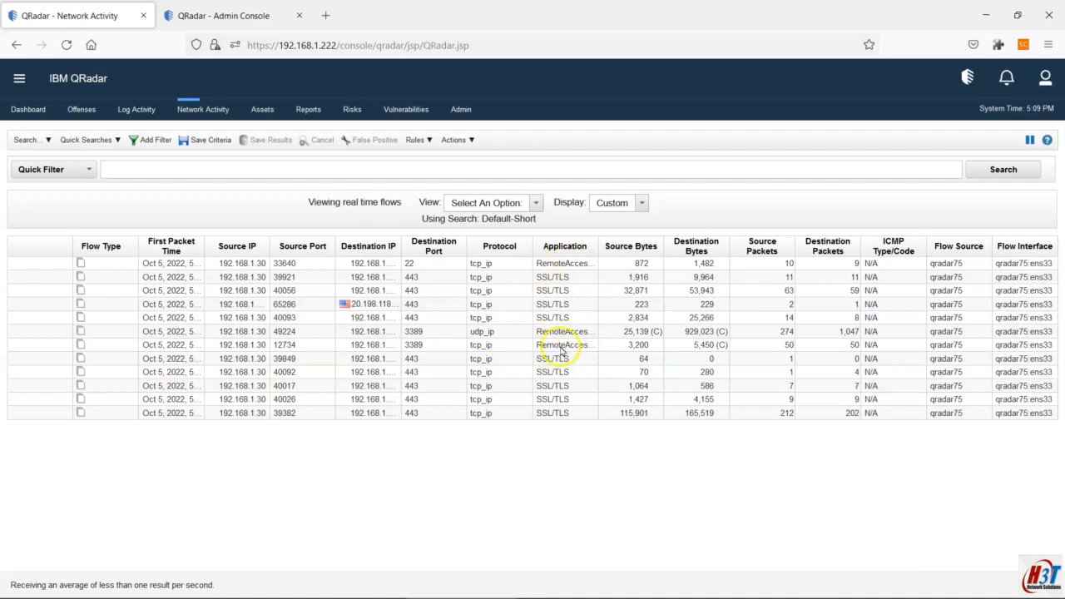
left_click_drag(598, 241, 709, 240)
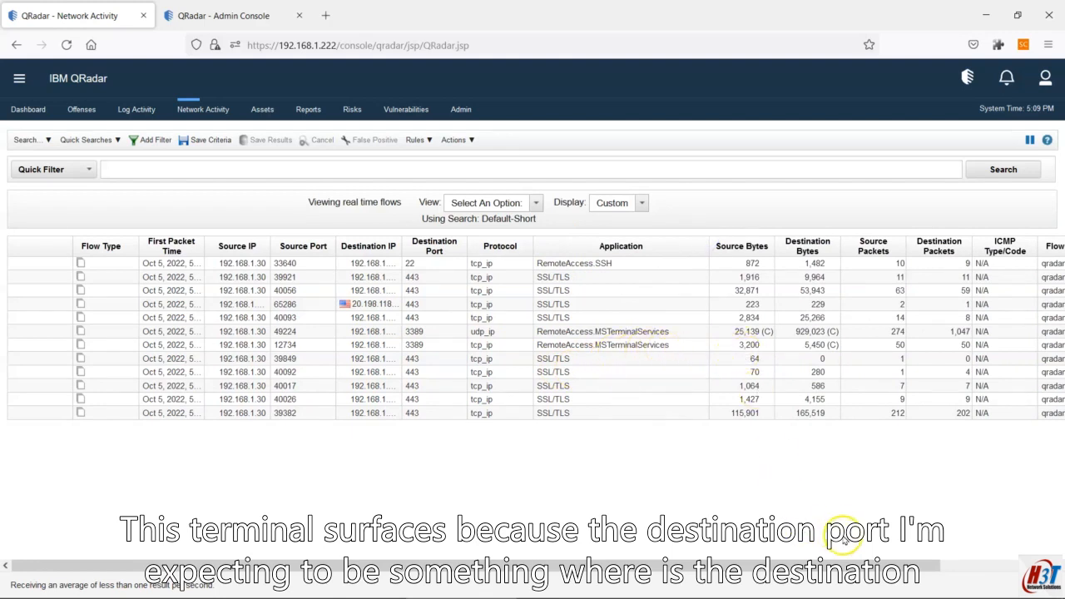
left_click_drag(867, 565, 1032, 559)
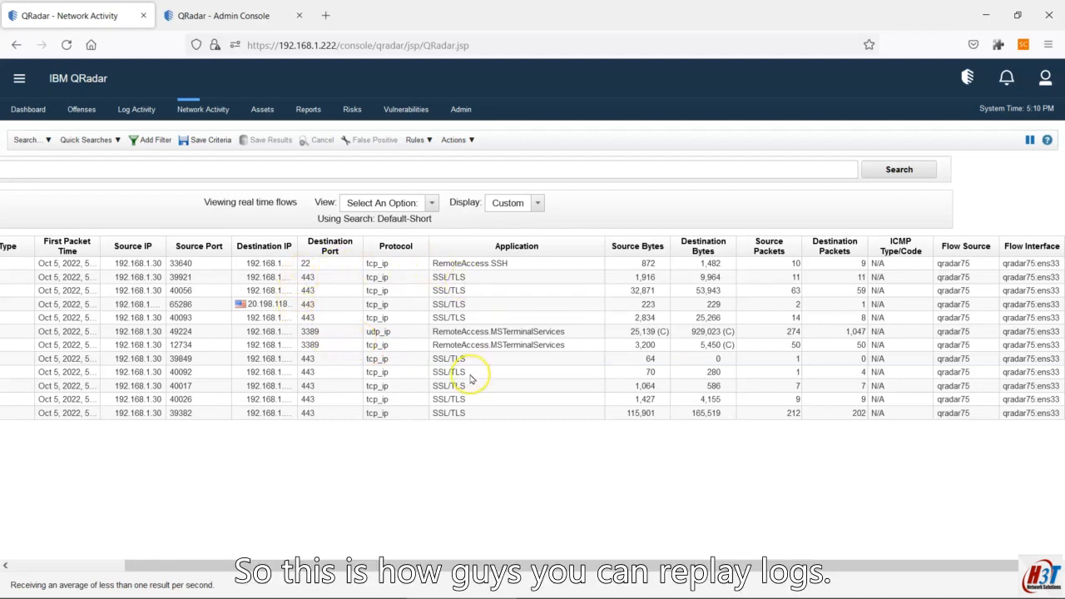
- Switch to cli.txt in Notepad++ and review the command-line log replay examples from Example1 to Example4
mouse_move(407, 592)
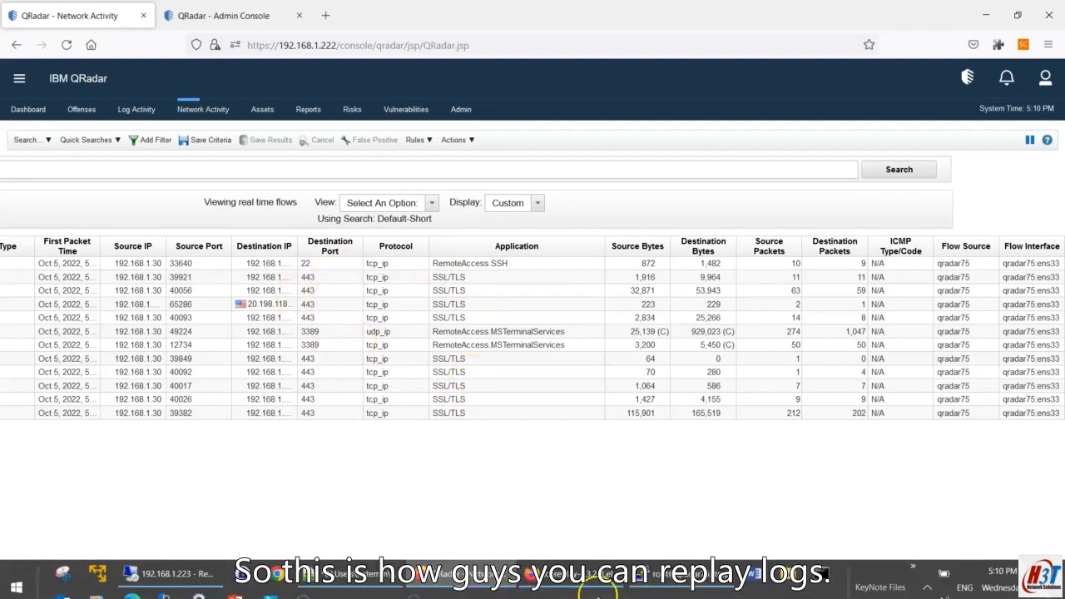
left_click(379, 550)
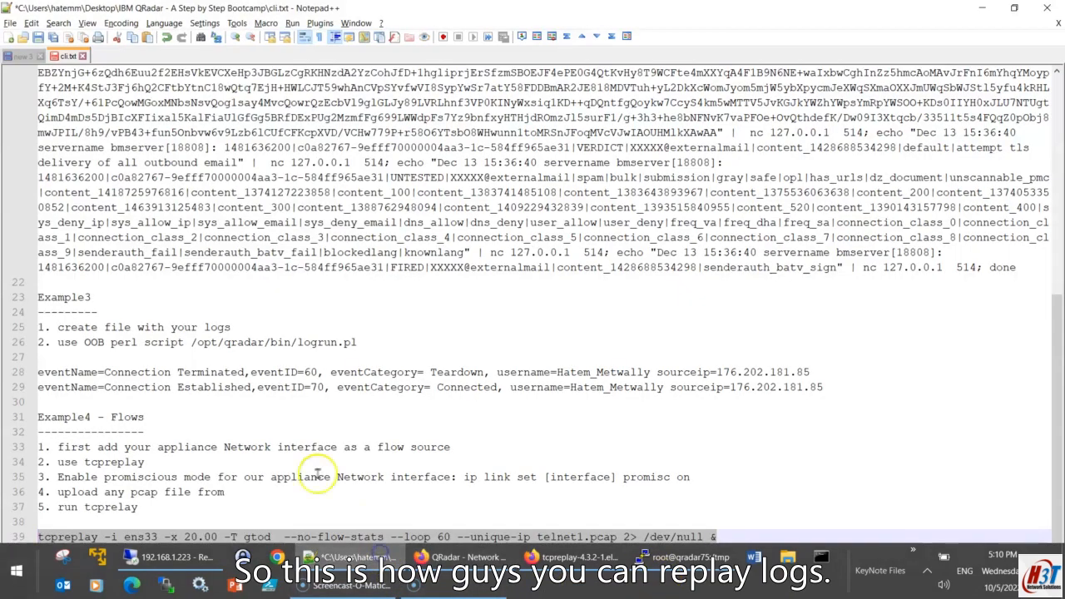
scroll(210, 466, "up", 5)
scroll(189, 304, "up", 3)
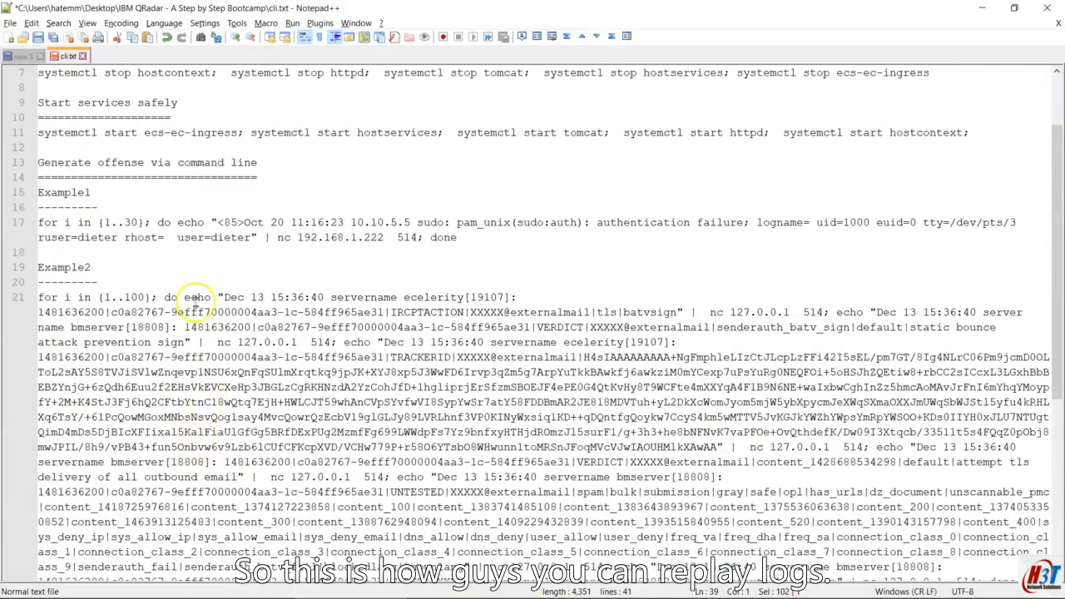
scroll(166, 266, "down", 4)
scroll(127, 258, "down", 3)
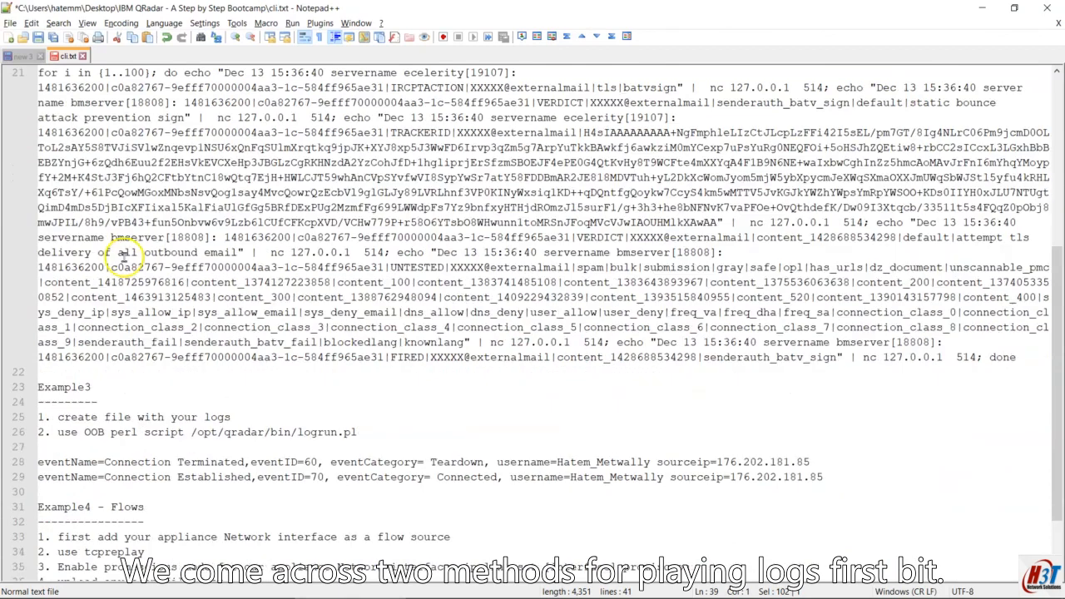
scroll(183, 314, "down", 2)
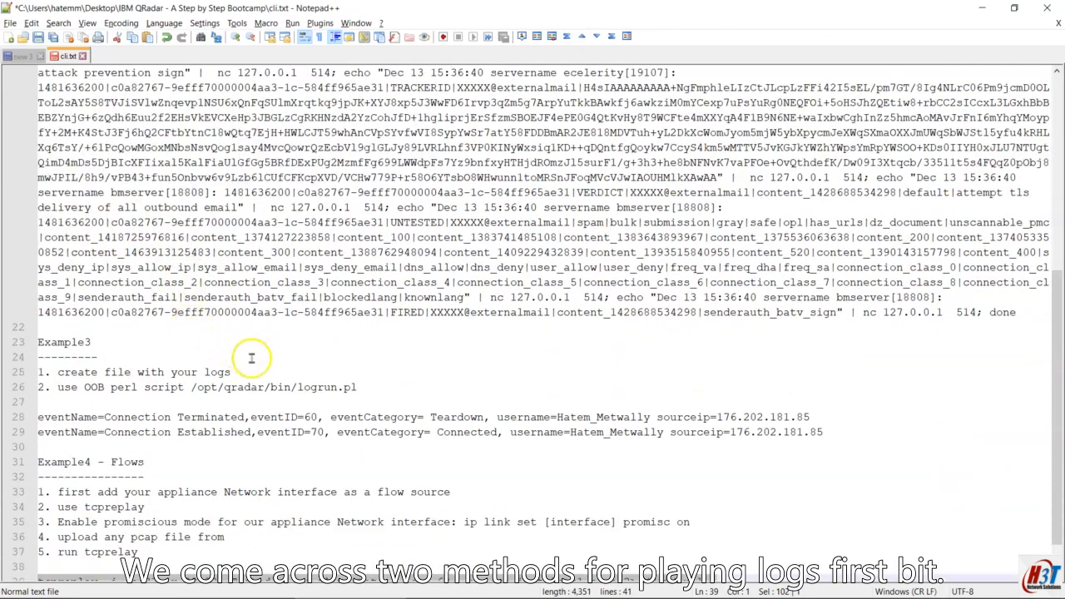
scroll(249, 353, "up", 7)
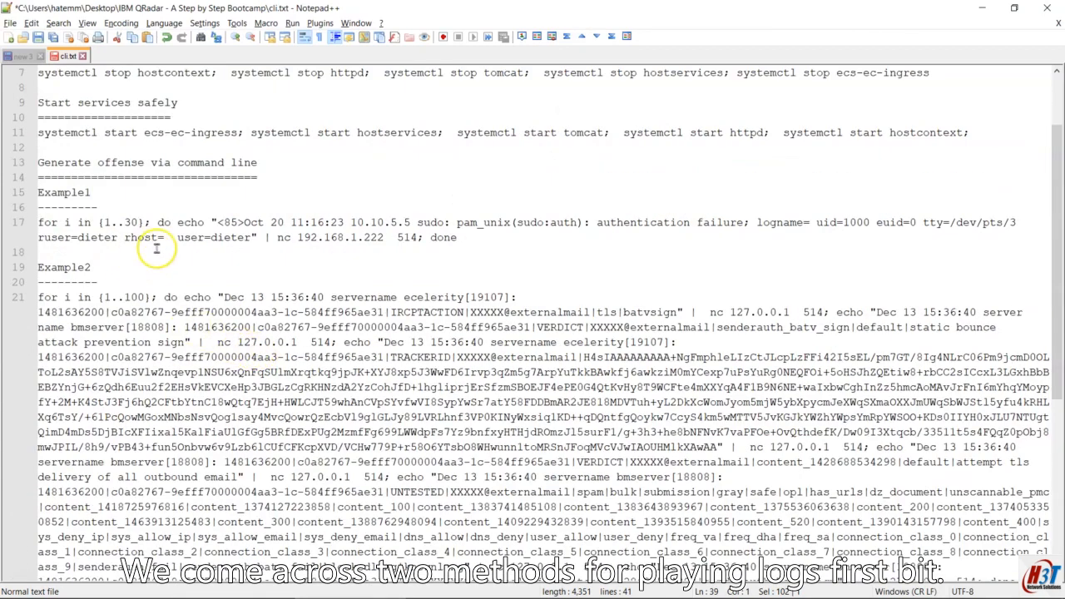
scroll(75, 233, "down", 1)
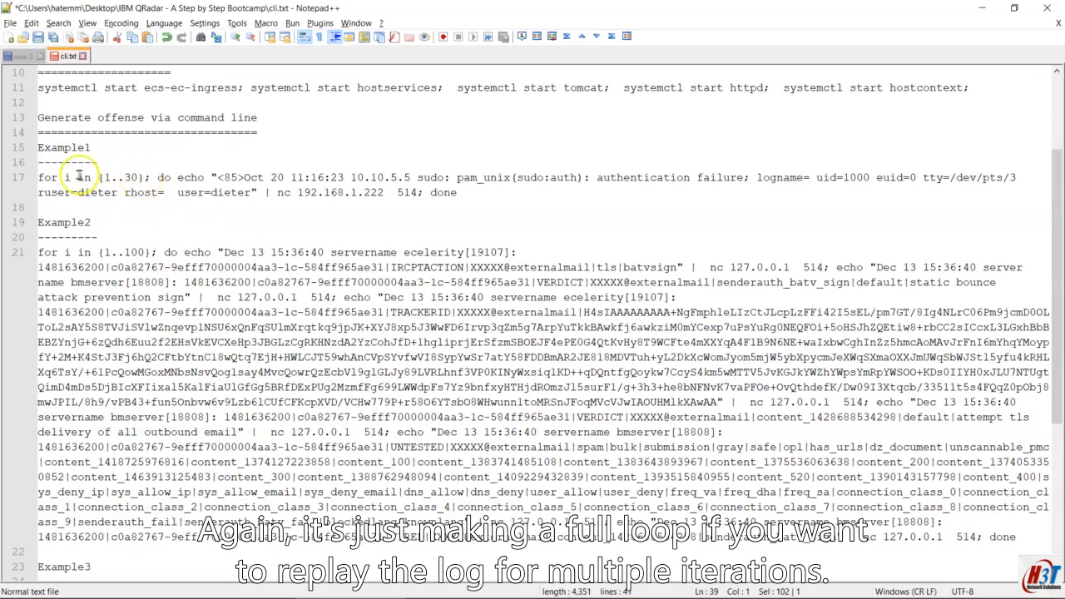
scroll(124, 192, "down", 2)
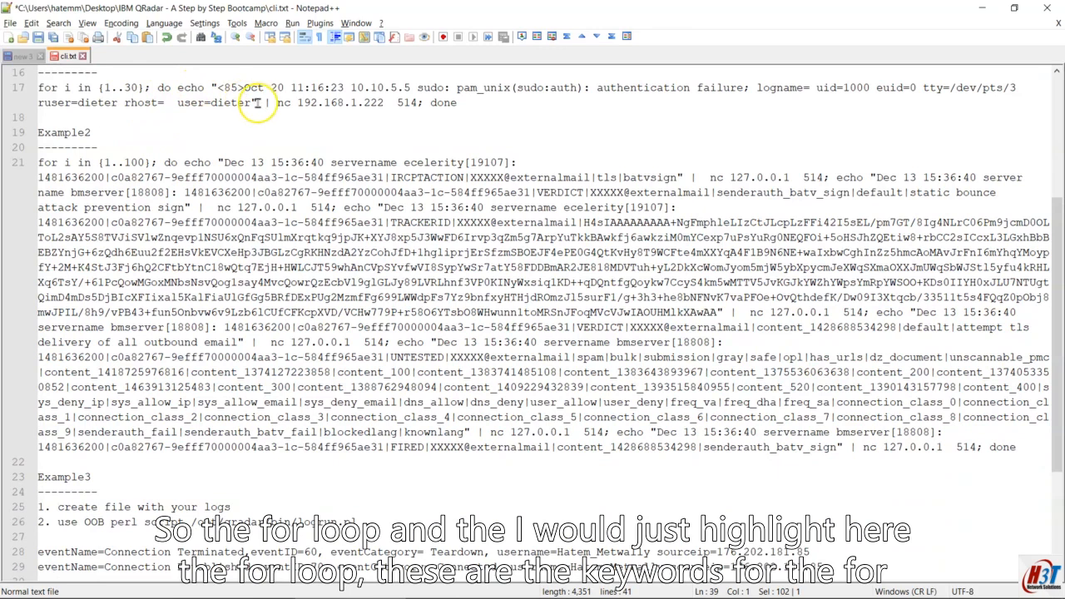
- Highlight the loop keywords "for i in {1..30}; do" and "done" in Example1 using the 1st style
left_click(169, 87)
left_click_drag(169, 88, 44, 87)
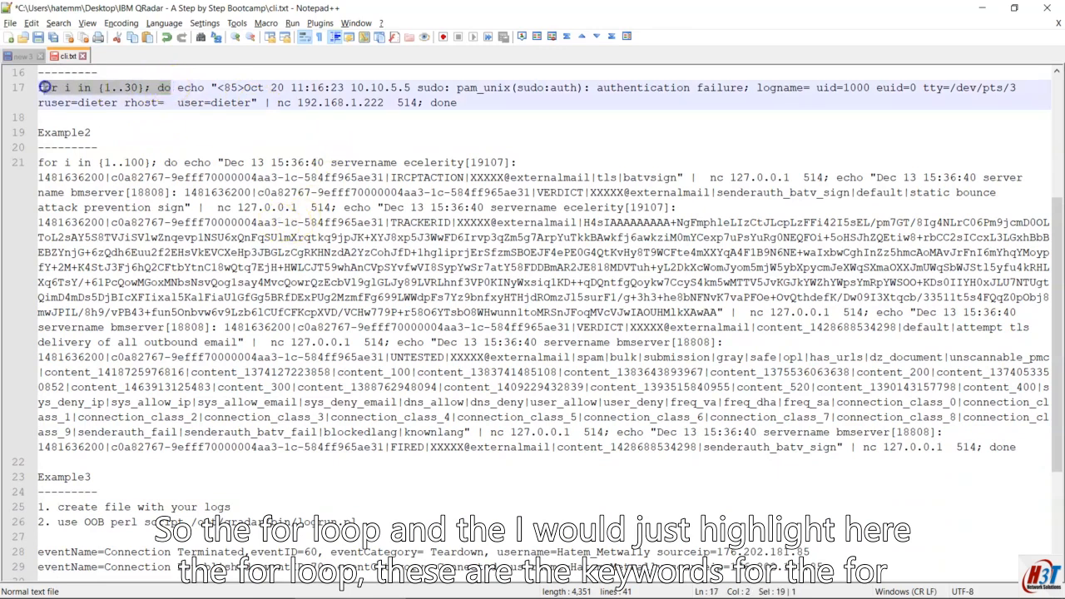
right_click(75, 89)
mouse_move(220, 178)
left_click(283, 179)
double_click(441, 102)
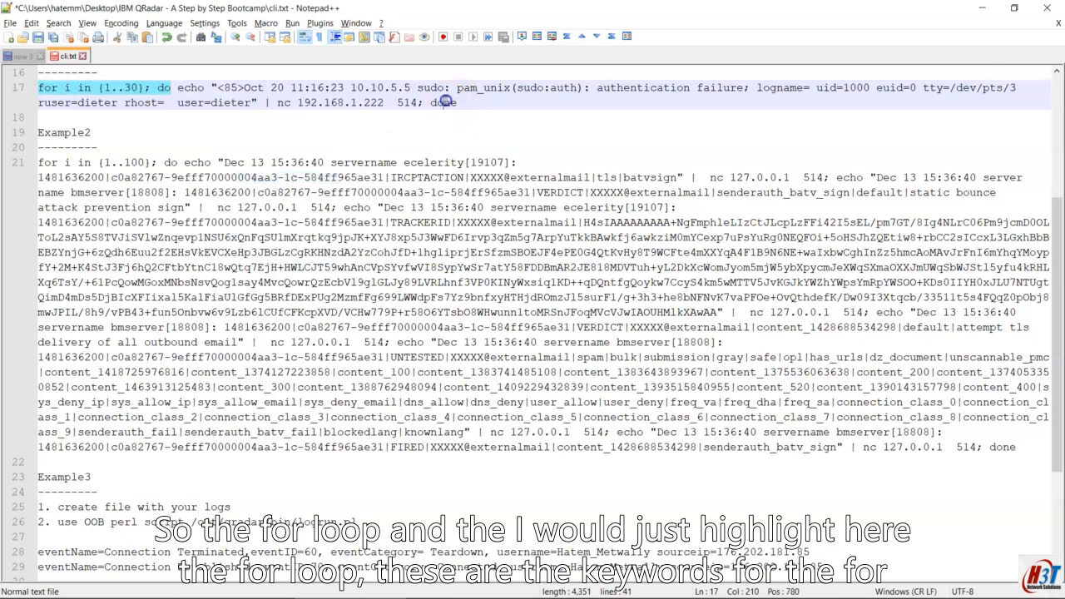
right_click(443, 102)
mouse_move(526, 197)
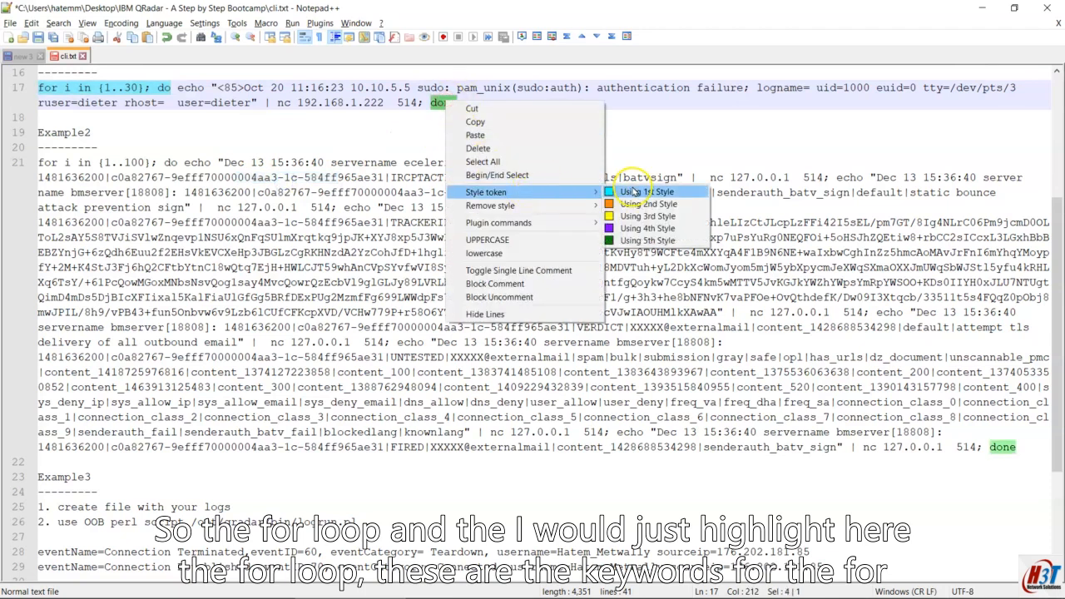
left_click(636, 192)
left_click(407, 213)
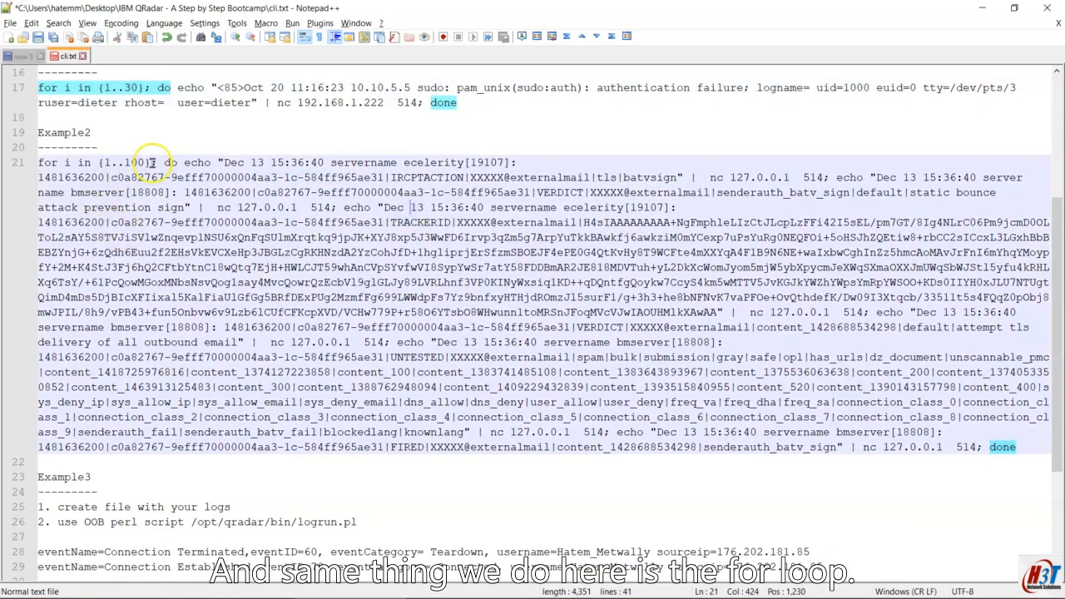
- Highlight the loop opening "for i in {1..100}; do" in Example2 using the 1st style
left_click_drag(176, 164, 30, 165)
right_click(95, 168)
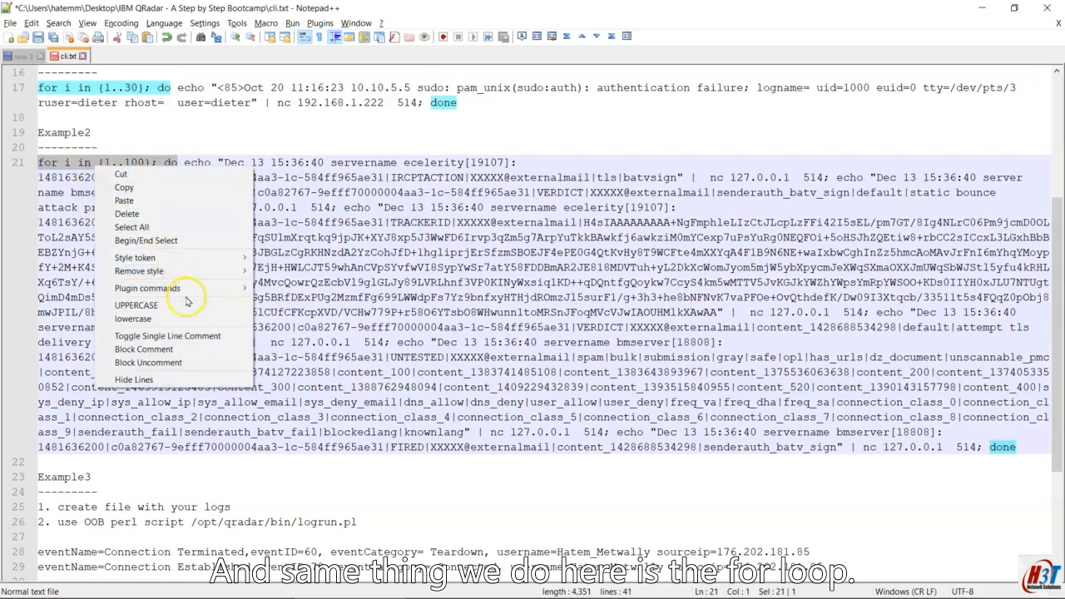
mouse_move(200, 258)
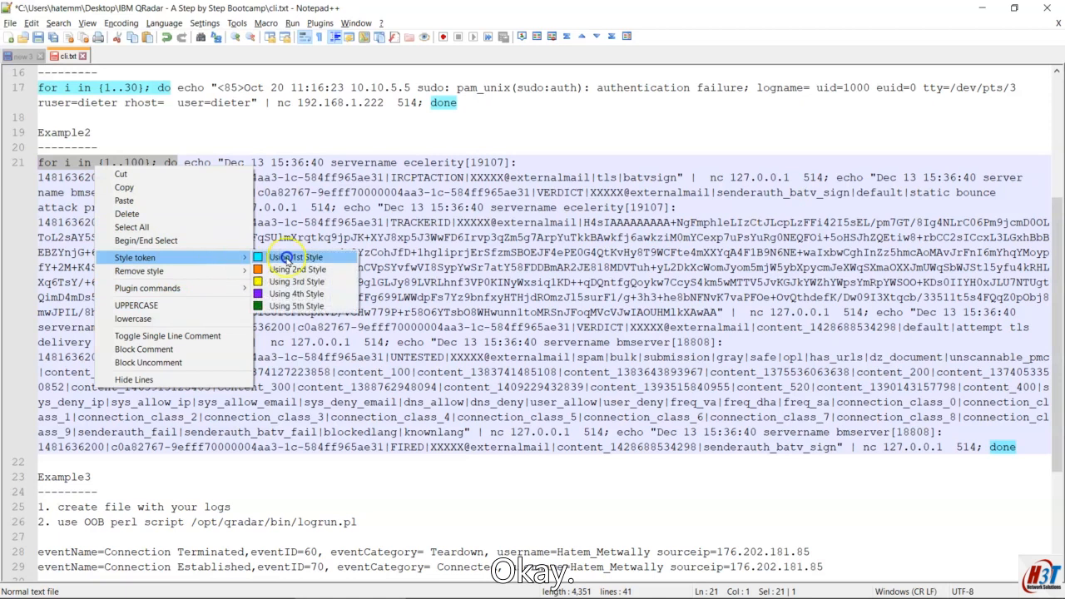
left_click(298, 269)
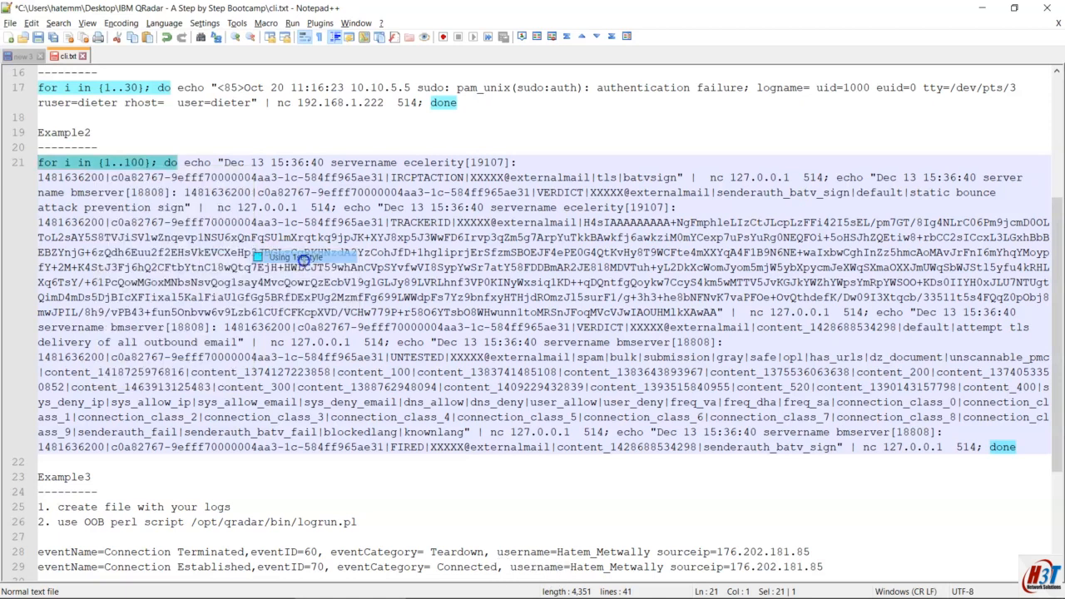
left_click(1003, 460)
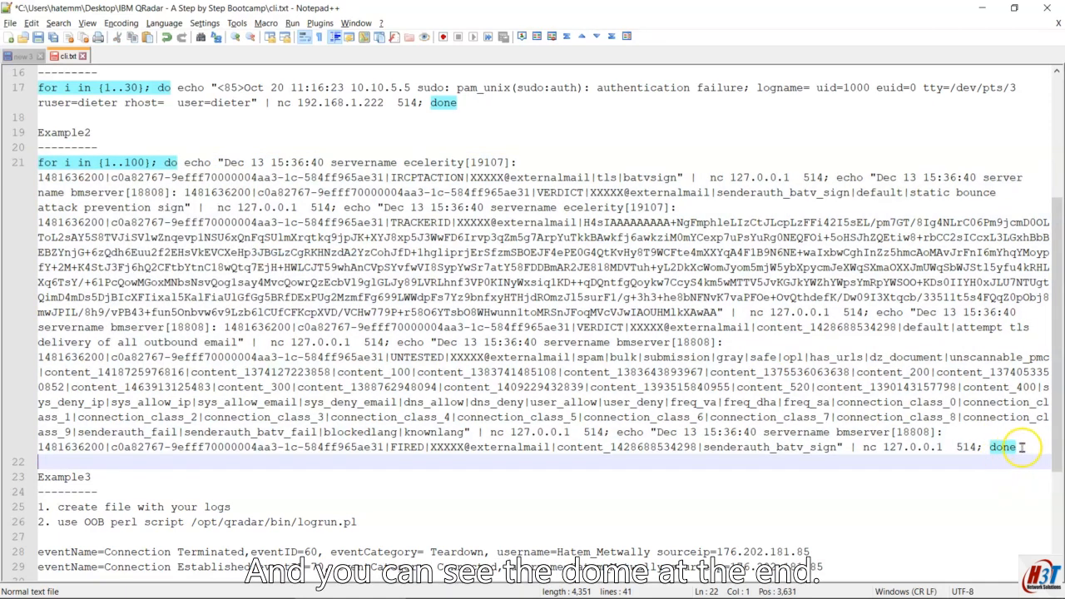
- Highlight every "echo" command in the log replay examples using the 2nd style
left_click(193, 163)
double_click(193, 163)
right_click(191, 163)
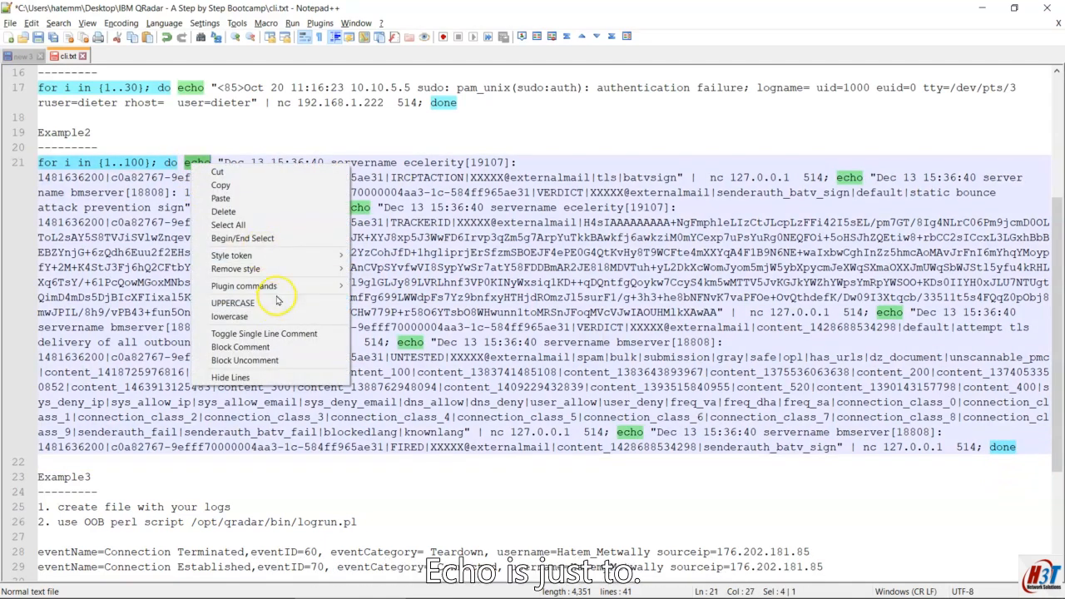
mouse_move(308, 256)
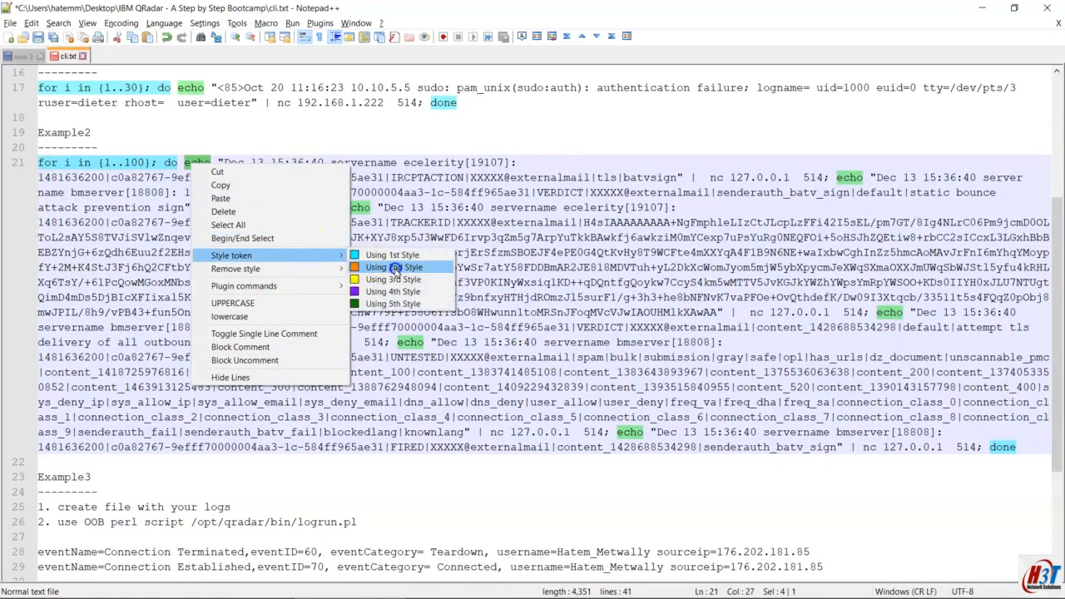
left_click(395, 267)
- Highlight Example2's log text from "Dec 13 15:36:40 through "attack prevention sign" using the 3rd style
left_click(218, 162)
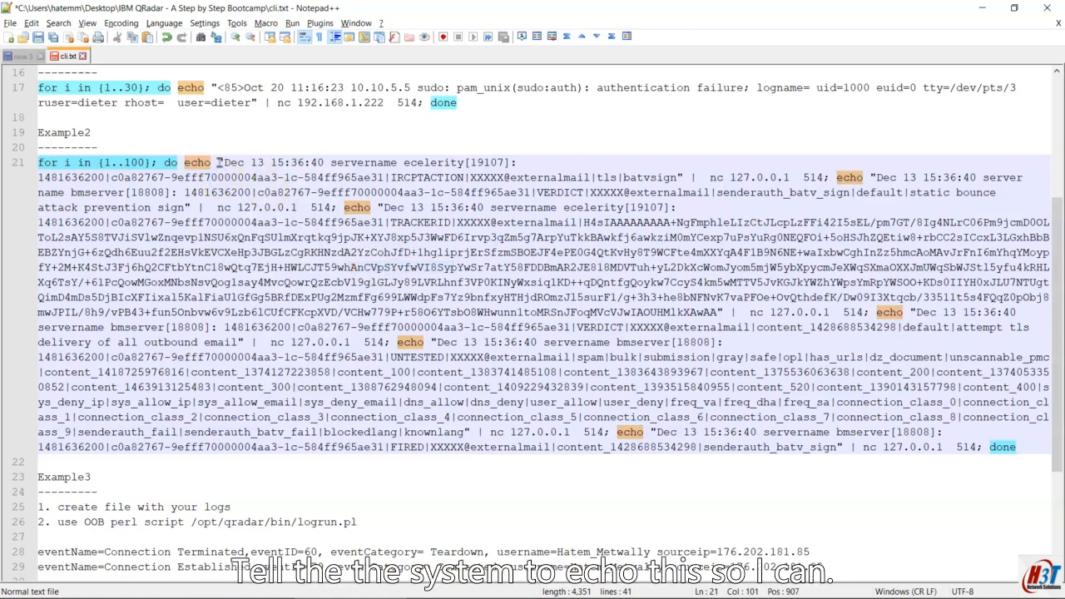
left_click_drag(219, 162, 193, 215)
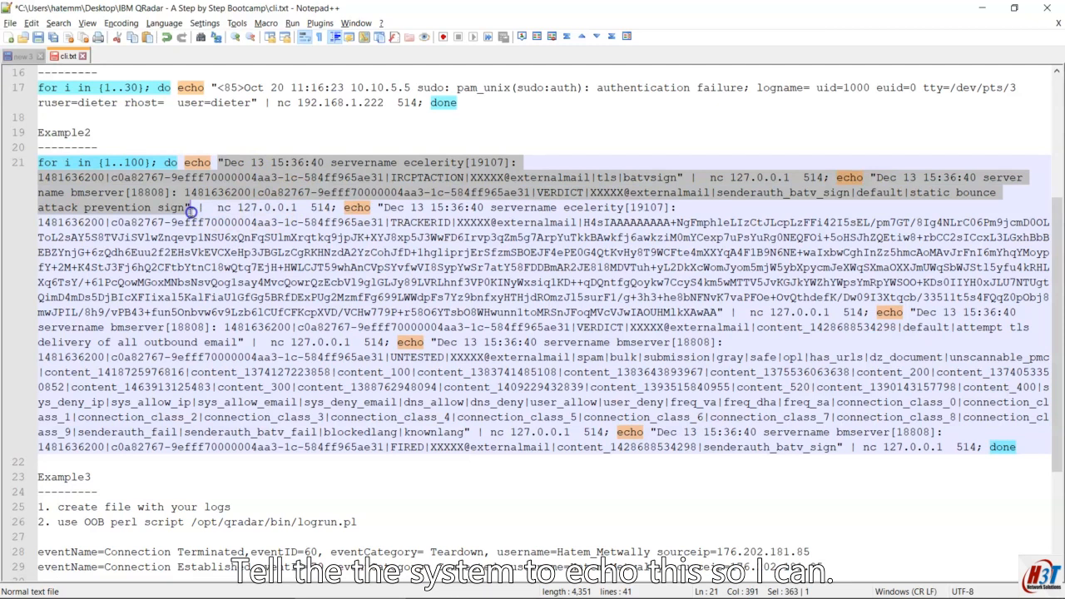
left_click(192, 212)
left_click_drag(218, 162, 190, 207)
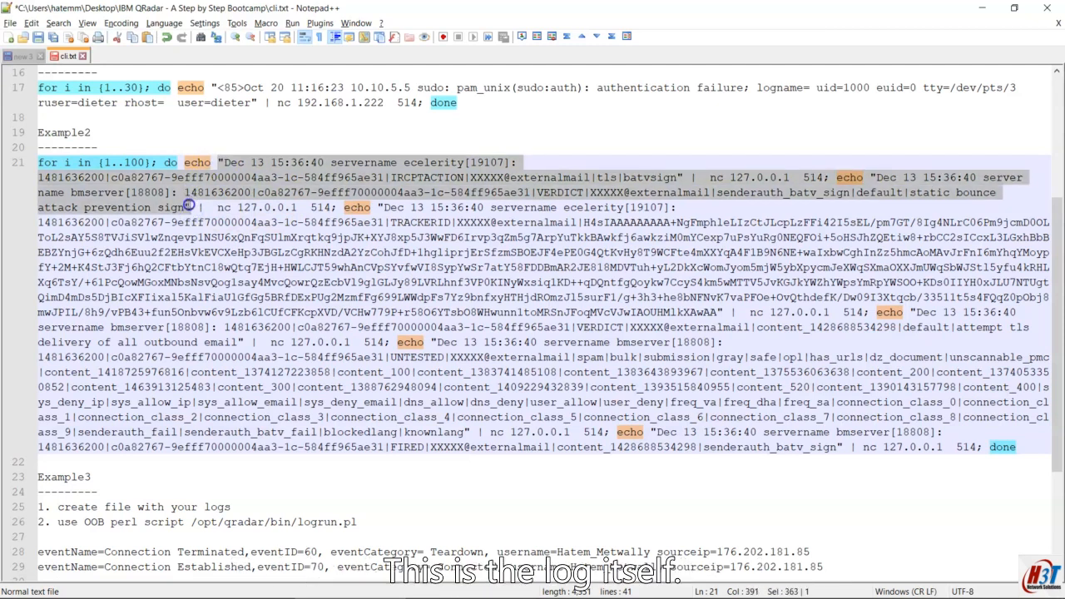
right_click(178, 208)
mouse_move(275, 297)
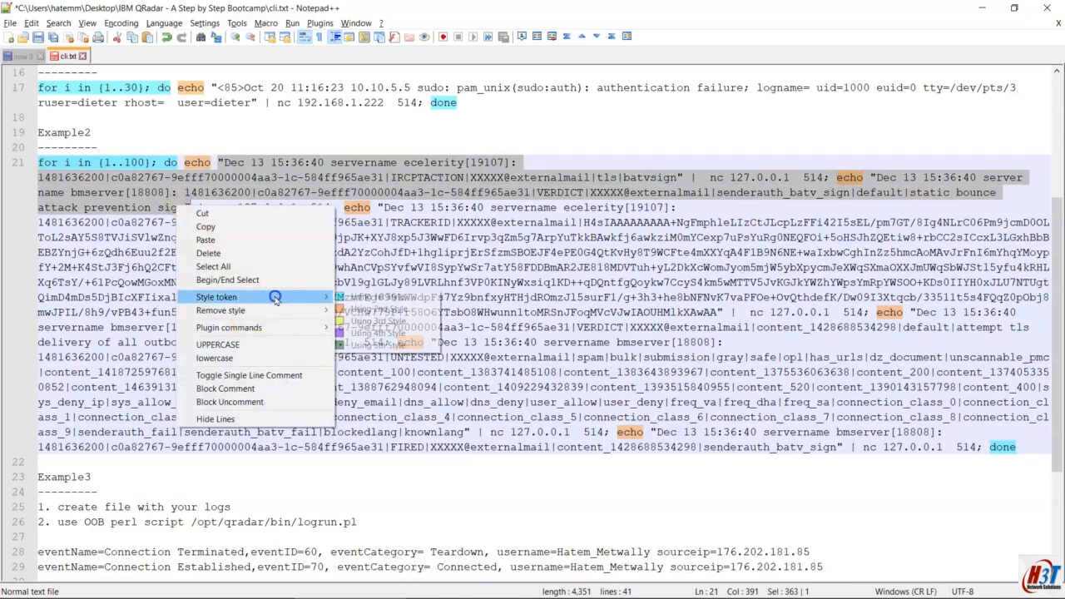
left_click(378, 321)
left_click(249, 254)
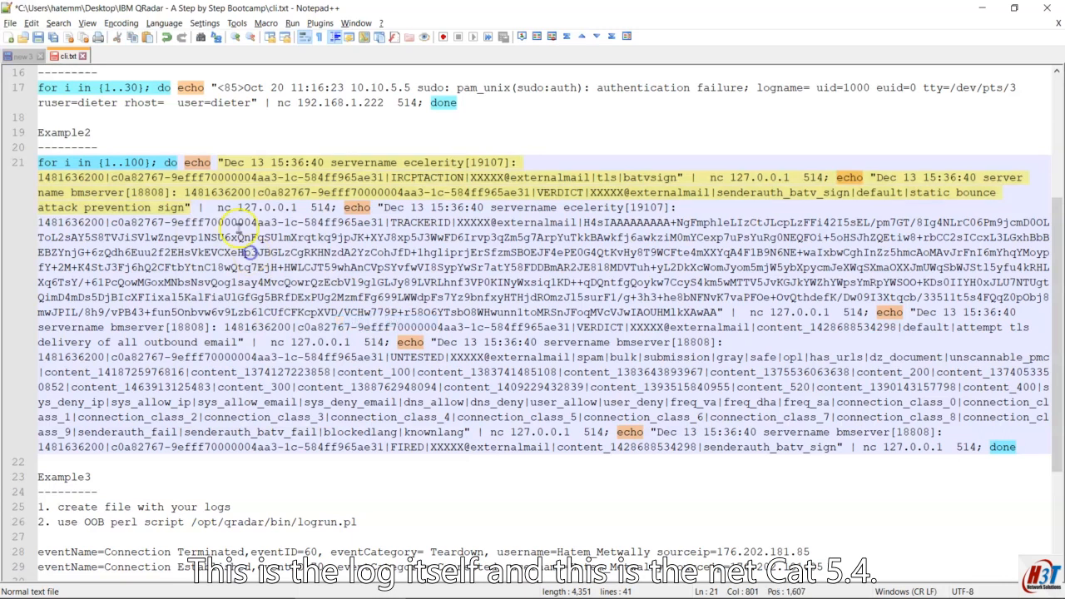
- Highlight the netcat part "| nc 127.0.0.1 514" in Example2 using the 4th style
left_click_drag(193, 207, 282, 208)
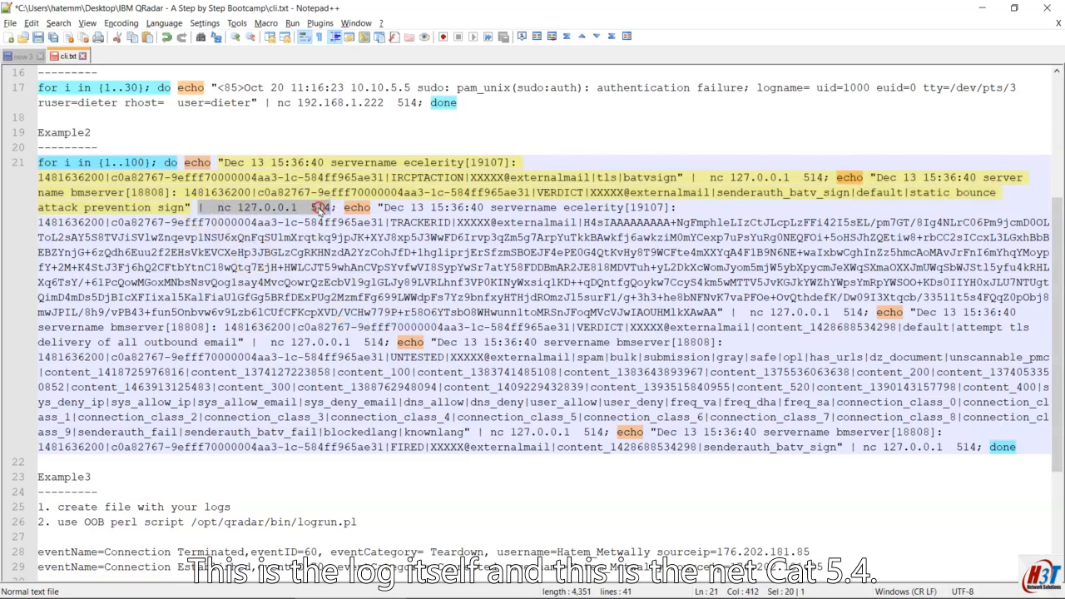
right_click(321, 208)
mouse_move(399, 299)
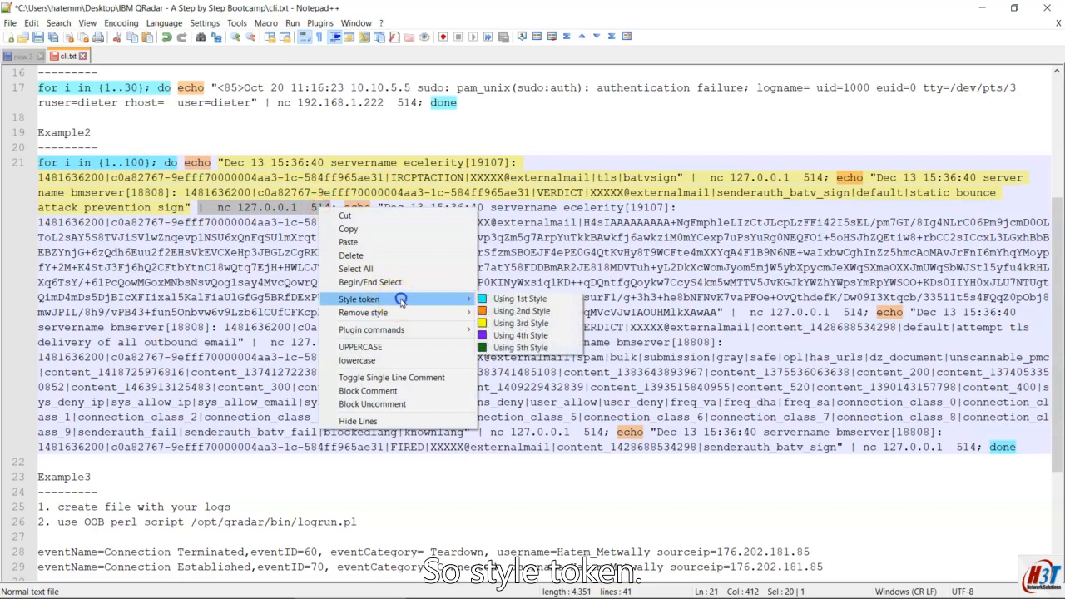
left_click(522, 336)
left_click(296, 242)
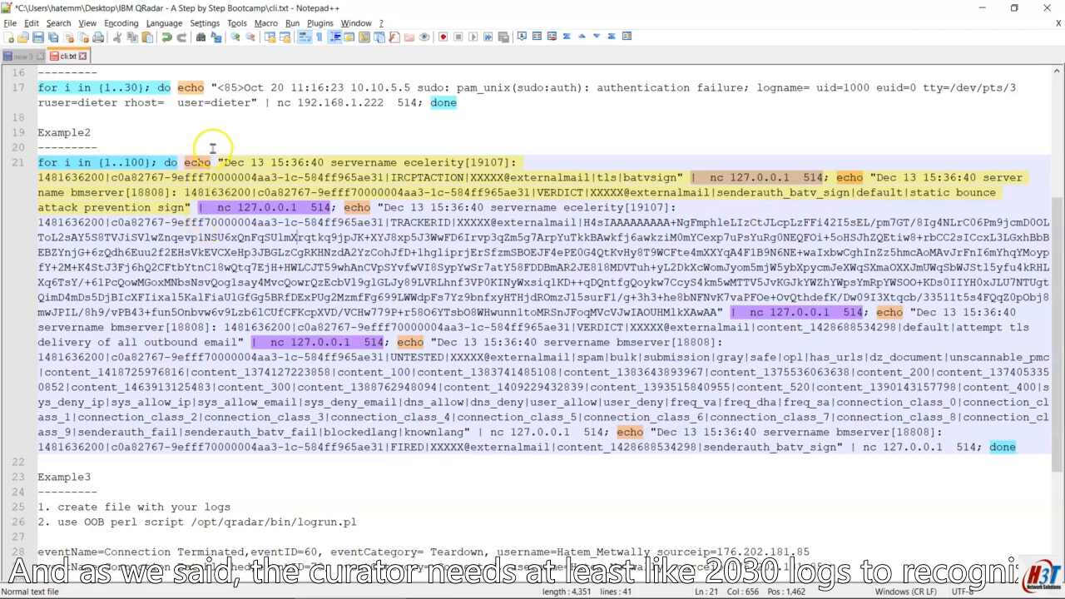
- Compare the Example1 authentication failure log with the Example2 log, and review Example3's logrun.pl steps and two sample event lines
scroll(219, 145, "up", 2)
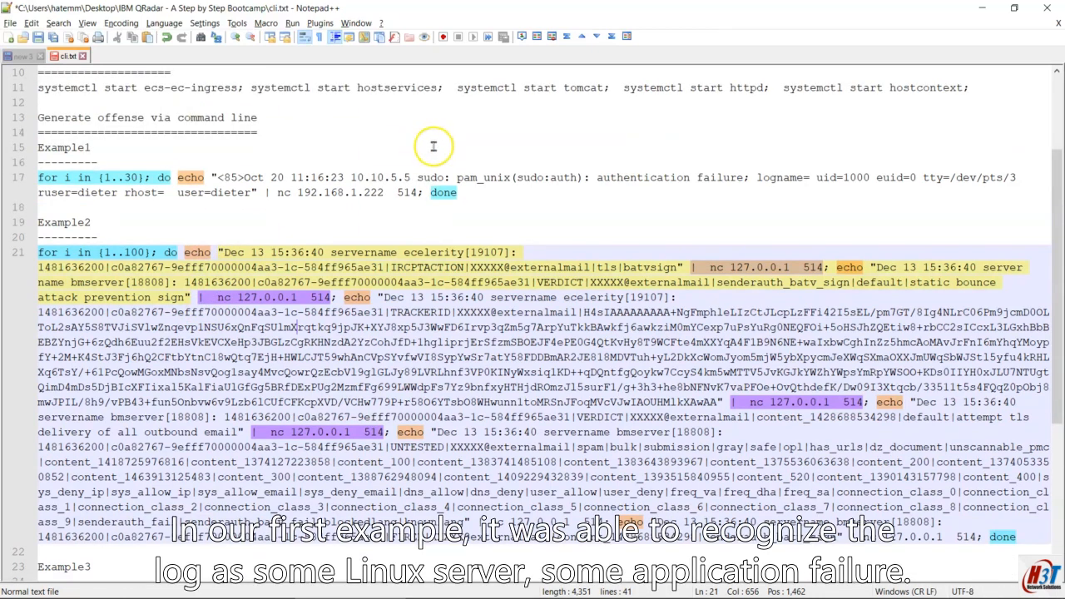
left_click_drag(459, 192, 26, 172)
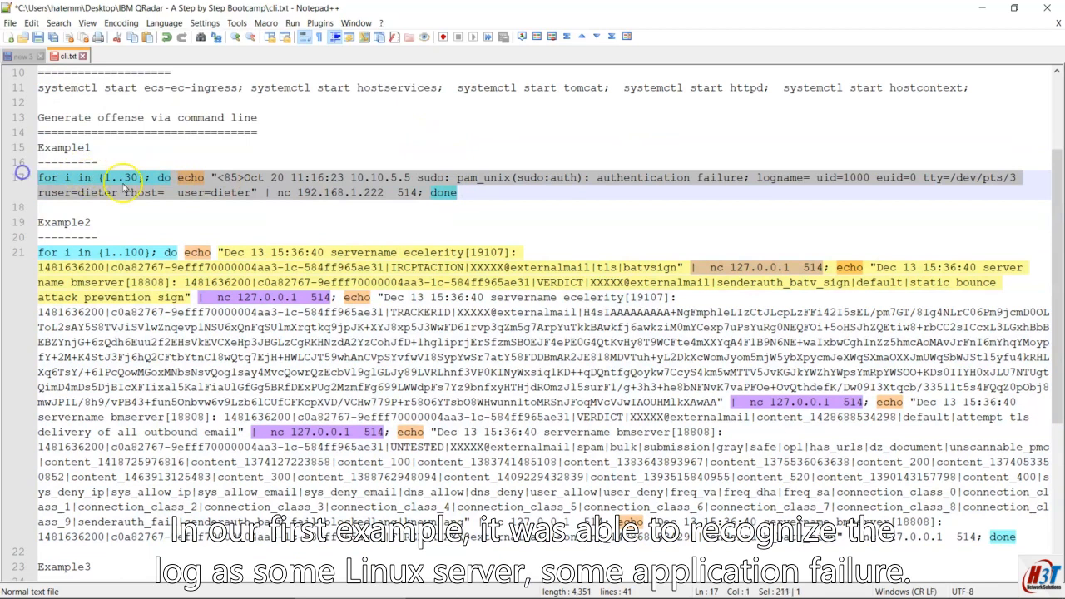
scroll(332, 216, "down", 2)
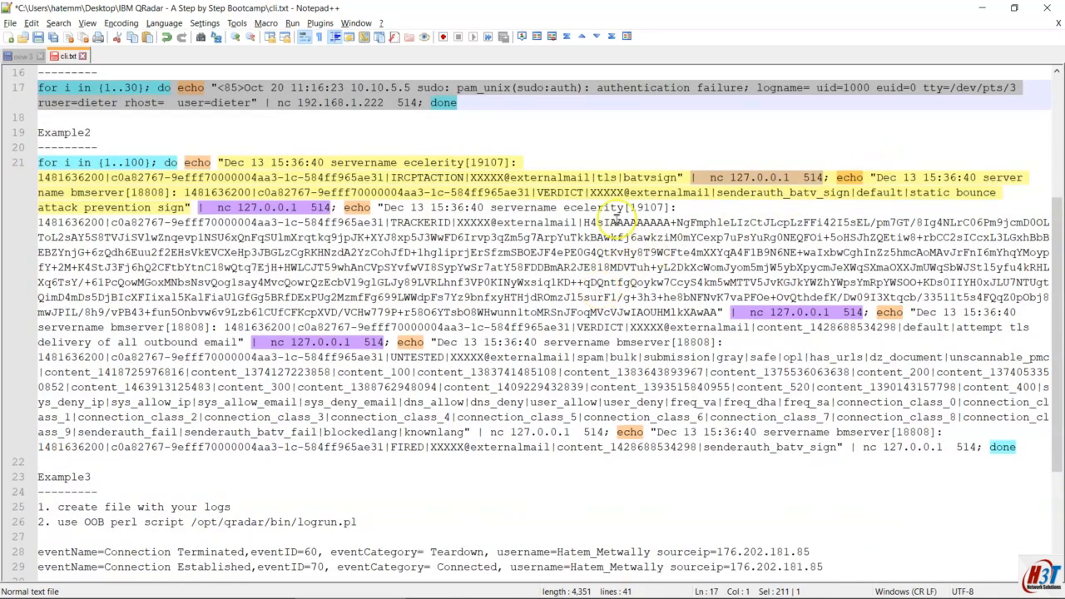
double_click(717, 89)
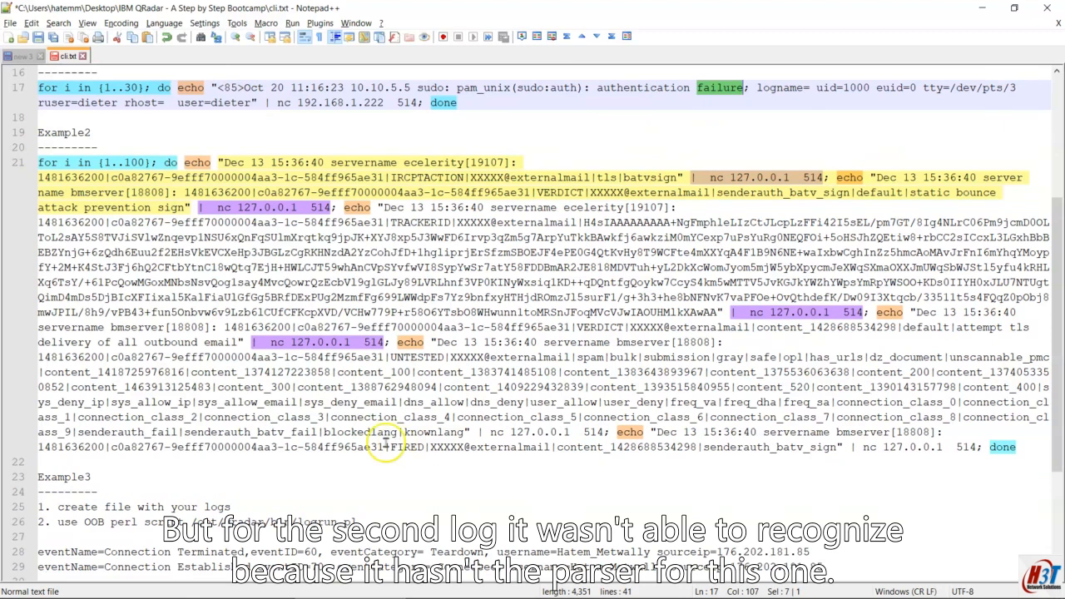
scroll(386, 441, "down", 2)
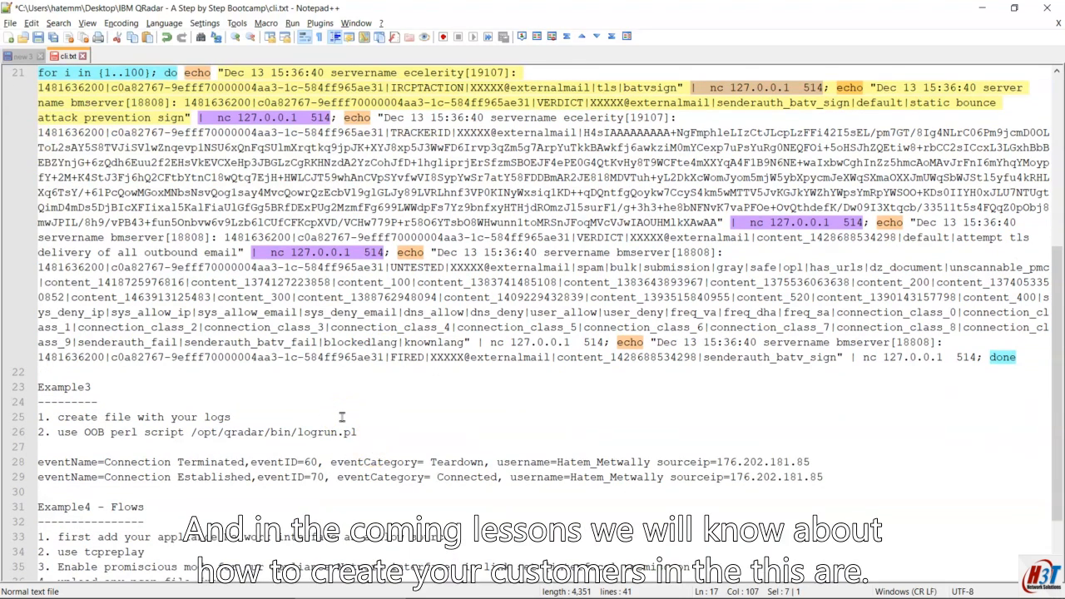
scroll(268, 397, "down", 2)
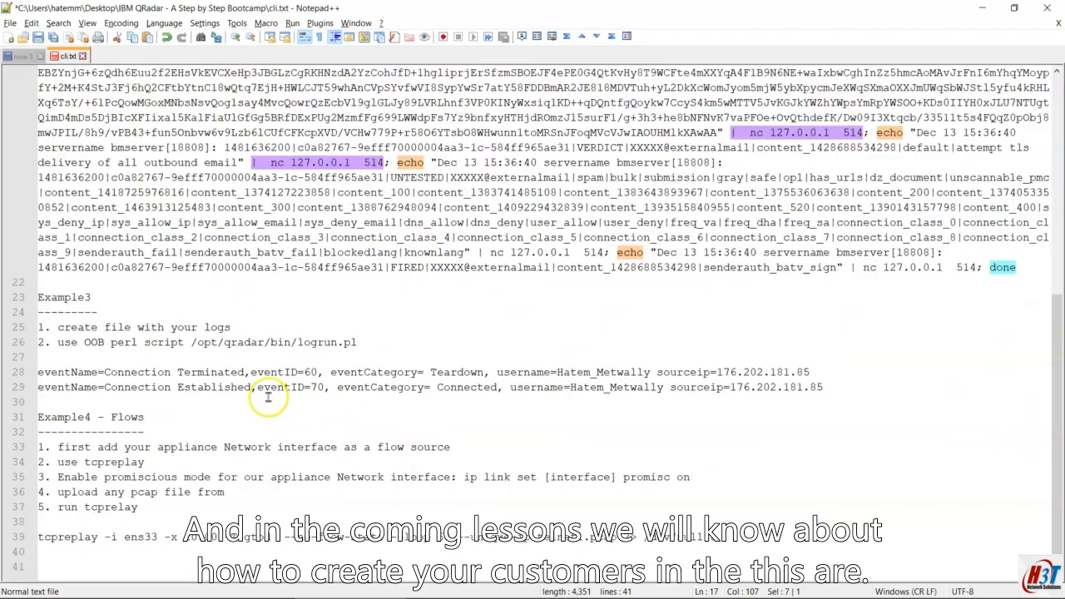
scroll(163, 391, "up", 4)
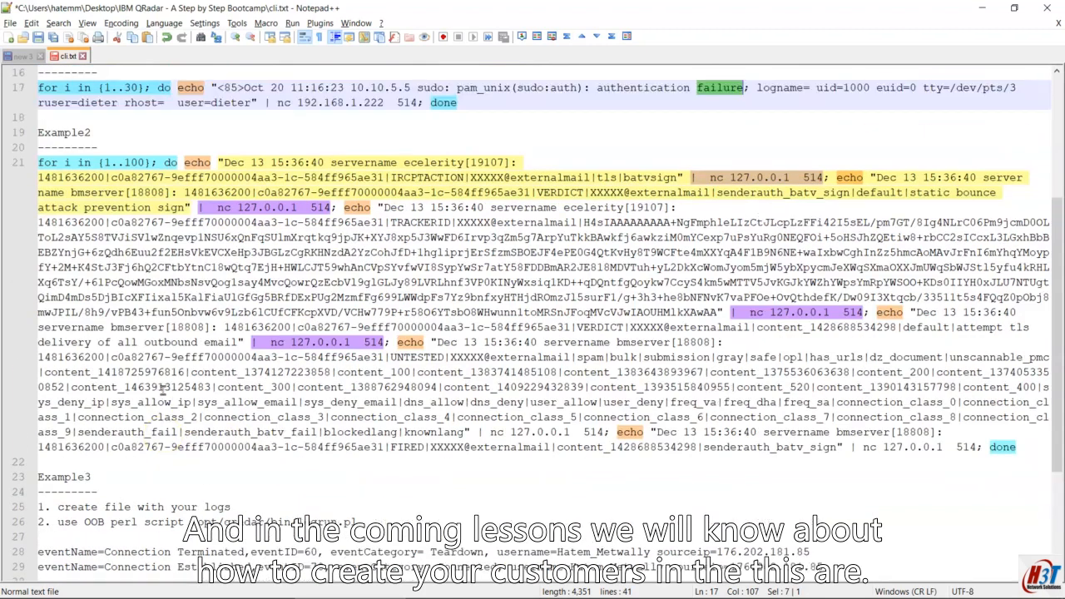
scroll(163, 391, "up", 2)
scroll(143, 362, "down", 4)
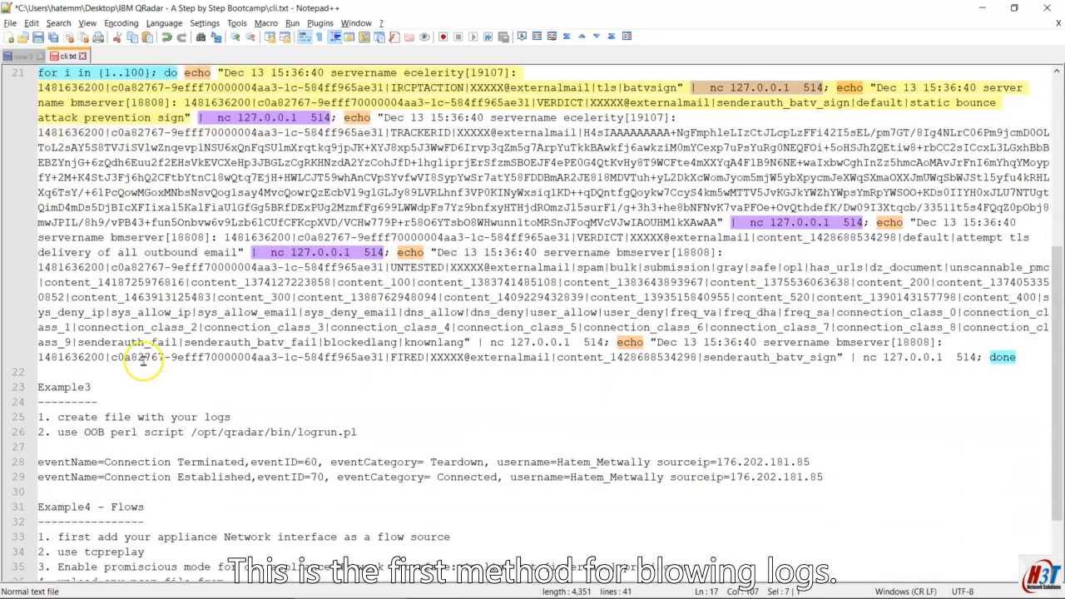
scroll(137, 372, "down", 2)
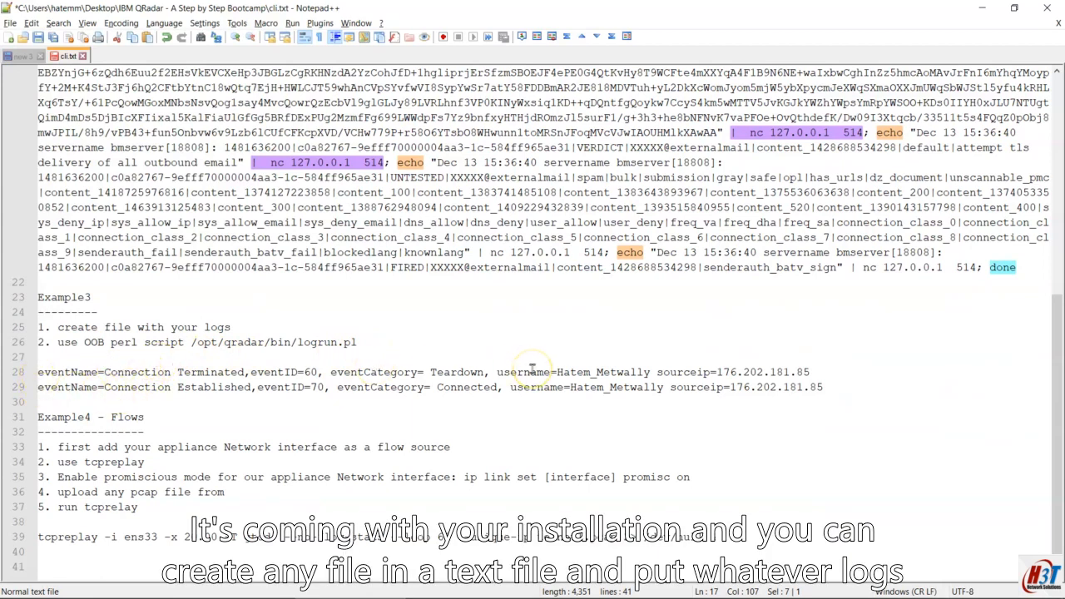
left_click_drag(823, 388, 40, 373)
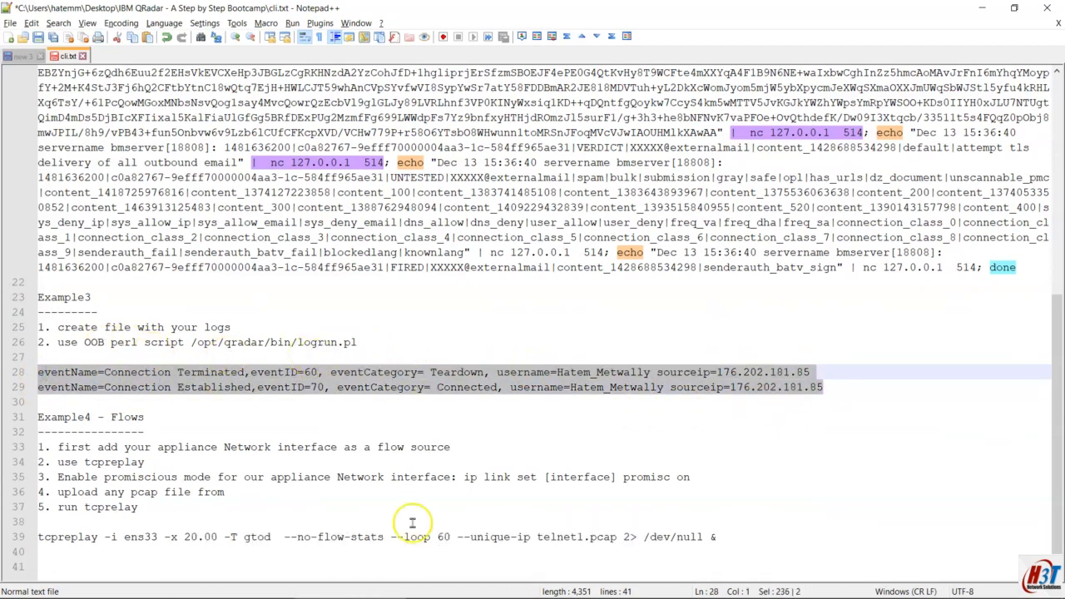
- Switch to the QRadar SSH terminal, recall the earlier logrun.pl command that replays myLogs.txt, and copy it
left_click(689, 556)
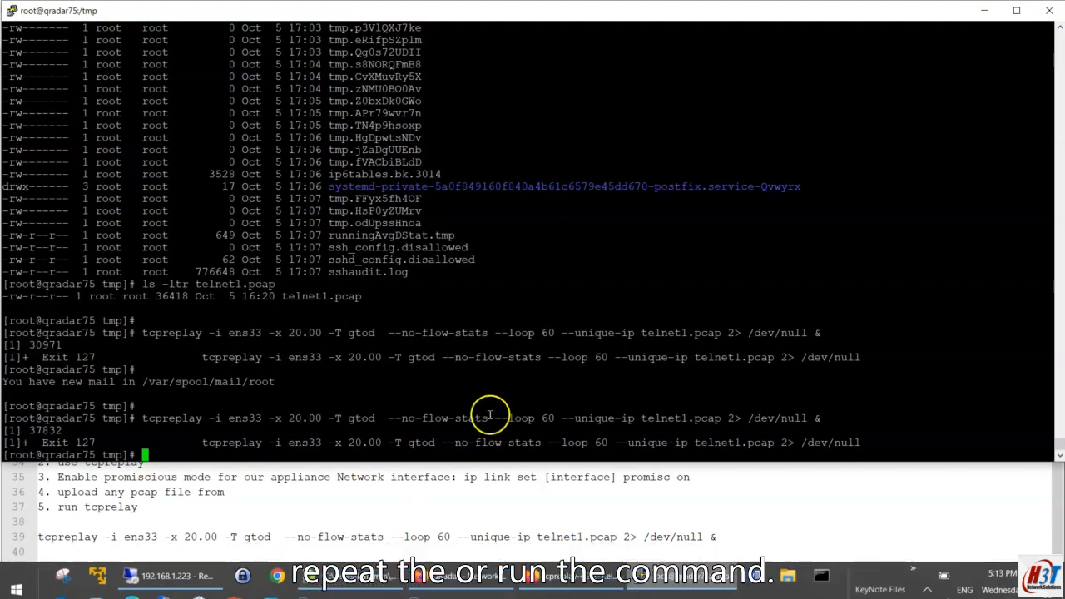
scroll(368, 345, "up", 20)
scroll(369, 344, "up", 20)
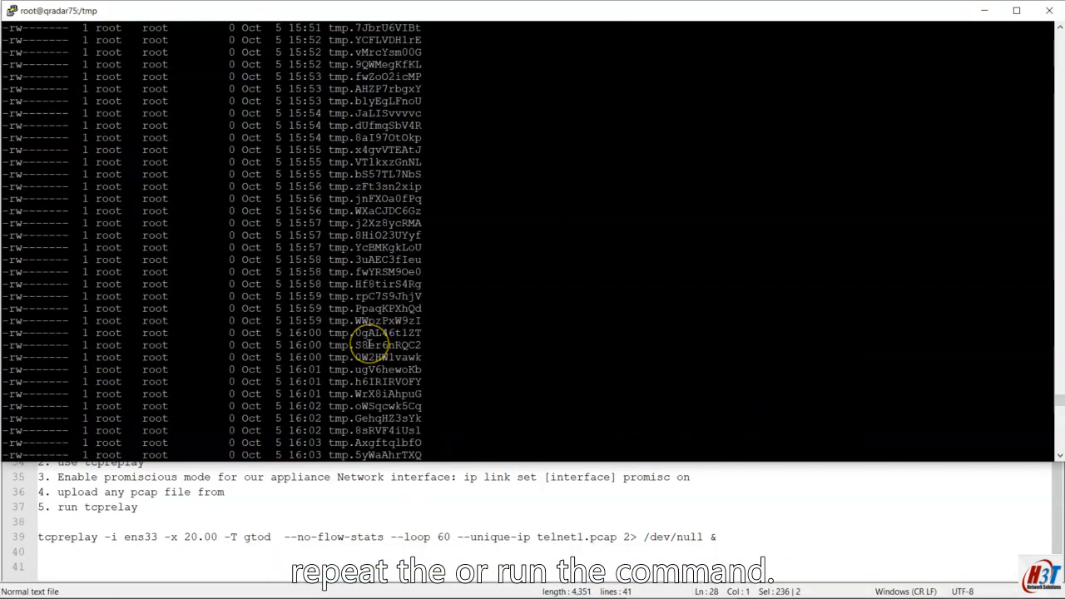
key("Up")
key("Up")
key("Up")
key("Up")
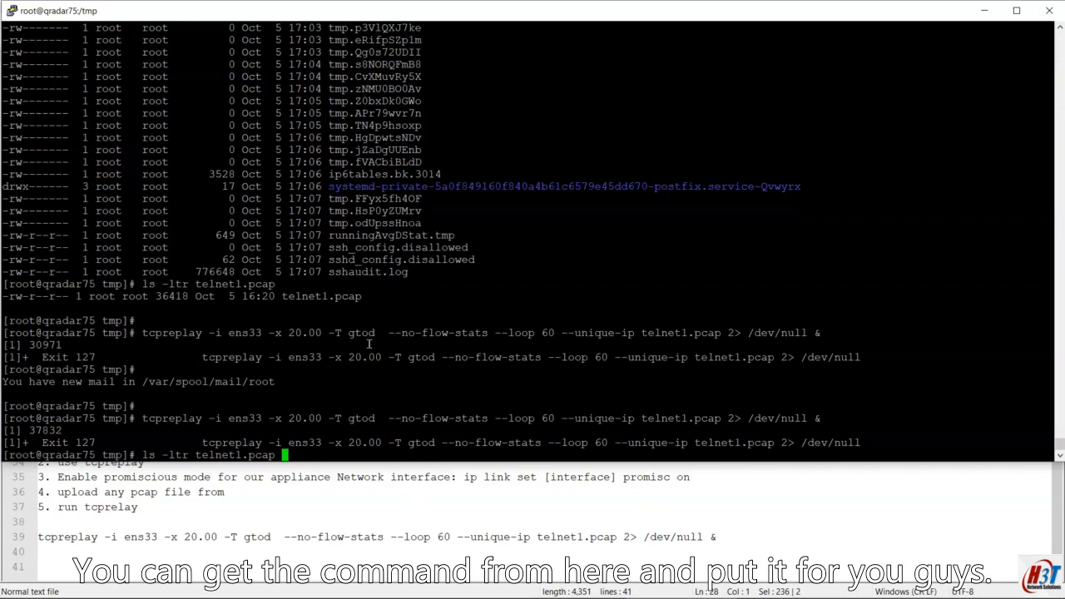
key("Up")
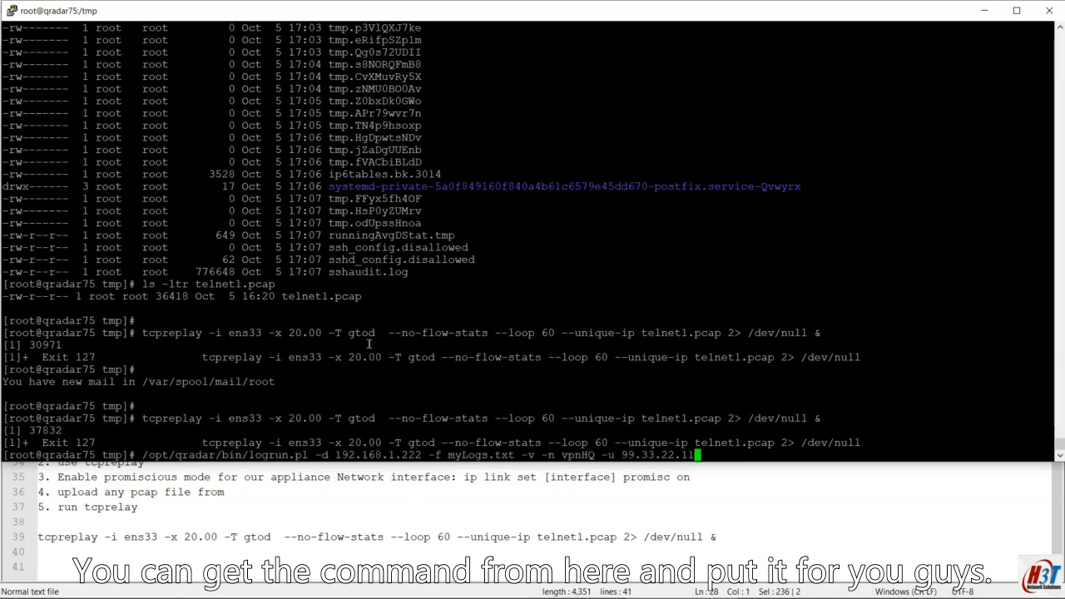
left_click_drag(147, 453, 693, 456)
- Back in cli.txt, paste the logrun.pl command below Example3's sample event lines, separated by a blank line
key("alt+Tab")
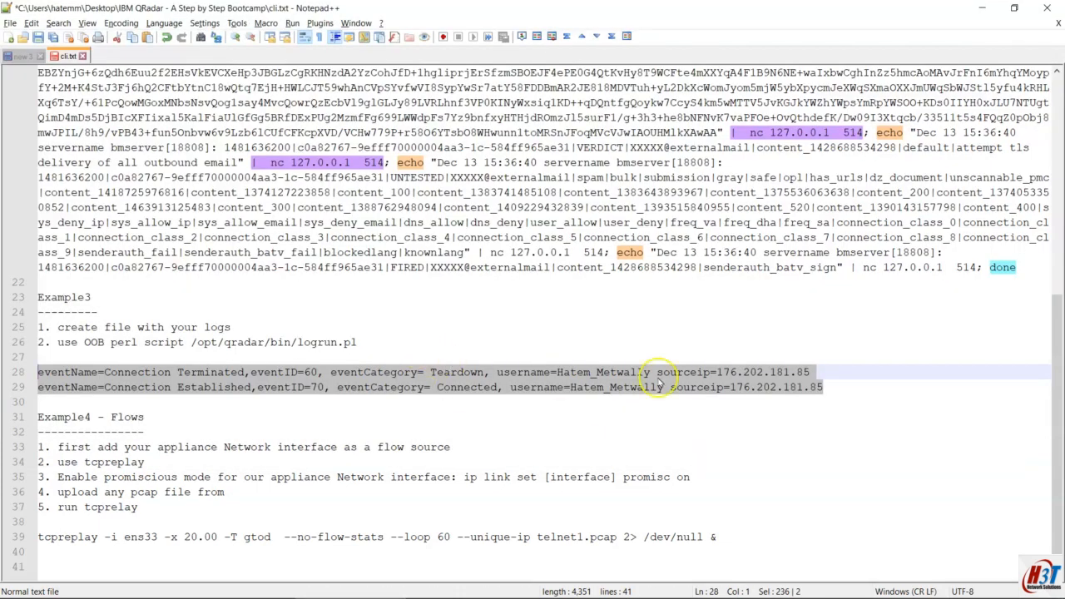
left_click(877, 385)
key("Return")
key("Return")
key("ctrl+v")
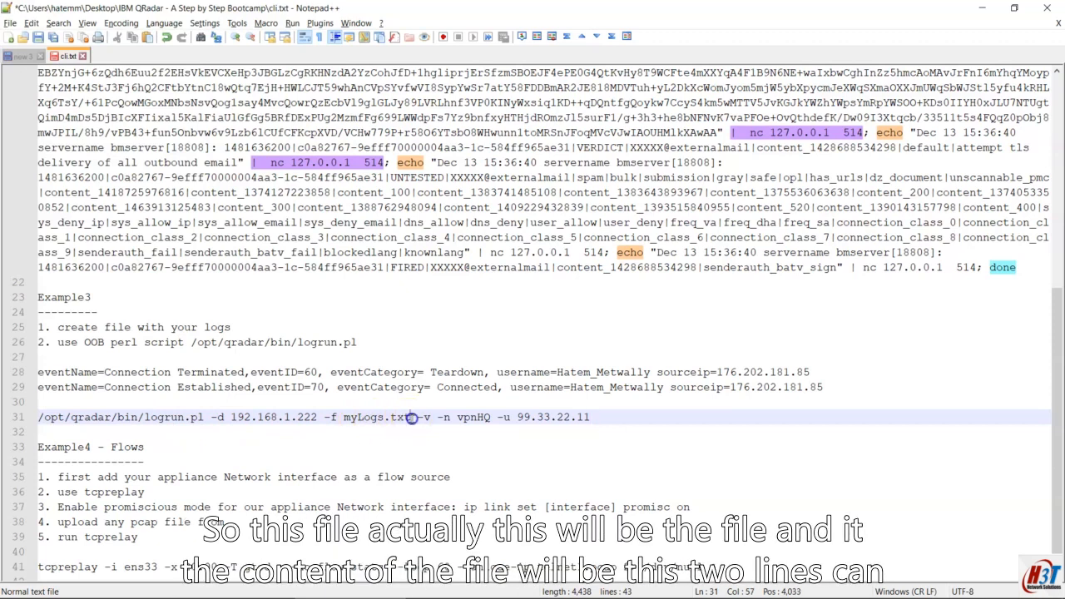
- Add the heading "myLogs.txt" above Example3's sample event lines and underline it with "=========="
left_click_drag(410, 417, 344, 416)
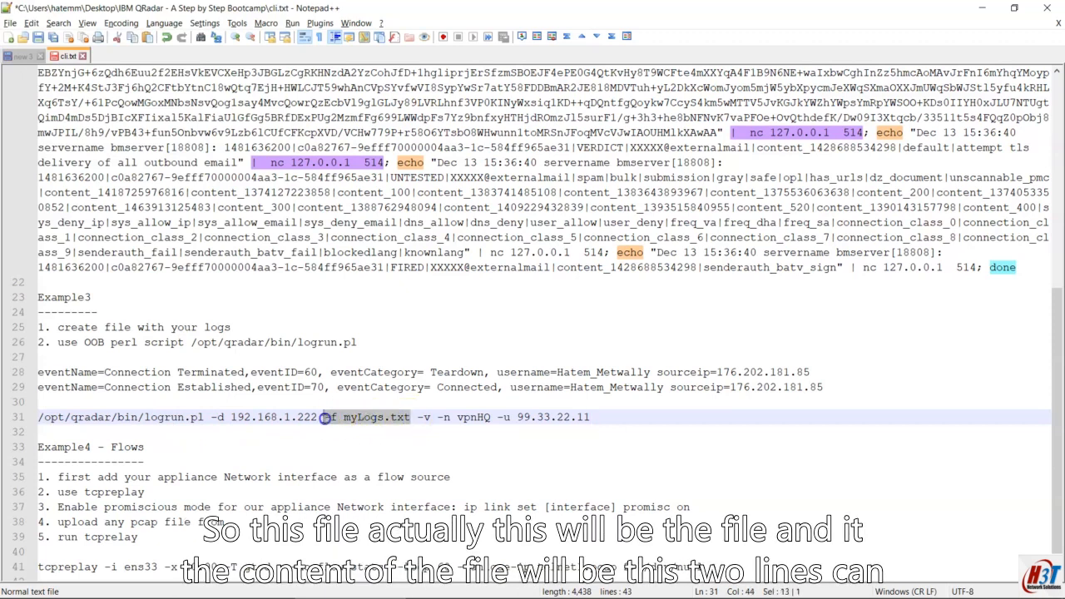
left_click(87, 357)
key("Return")
key("ctrl+v")
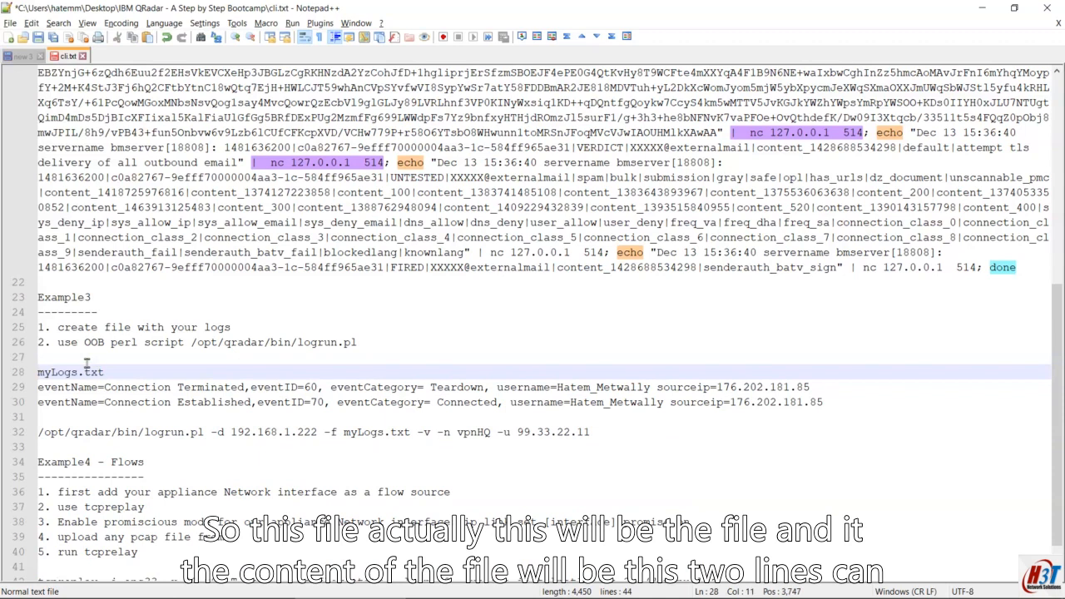
key("Return")
type("==========")
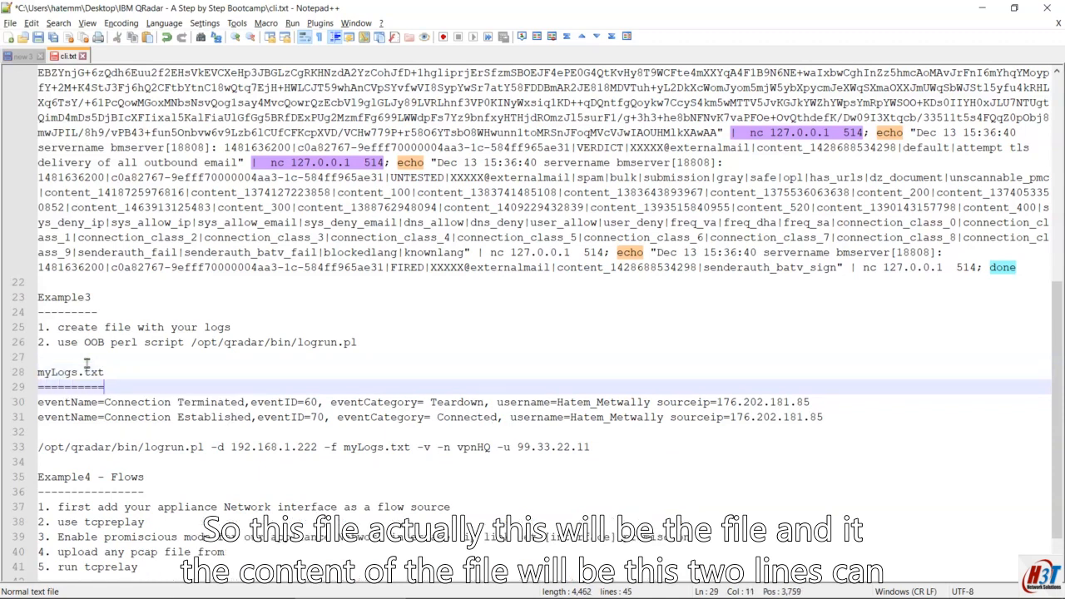
- Review the completed Example3 log replay notes and the Example4 flow replay steps with the tcpreplay command
scroll(86, 364, "down", 2)
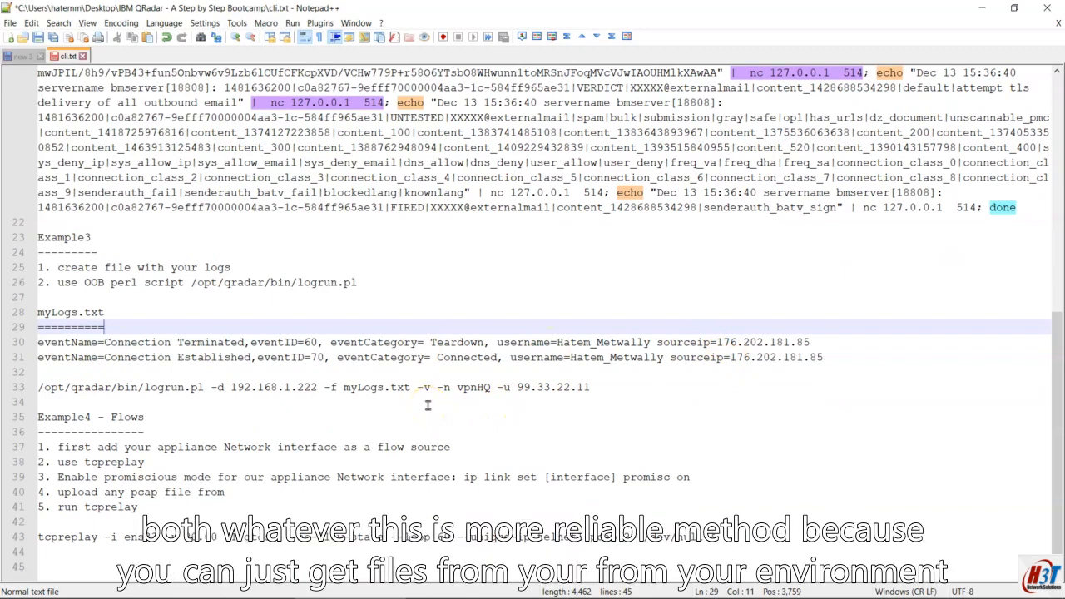
scroll(269, 380, "up", 2)
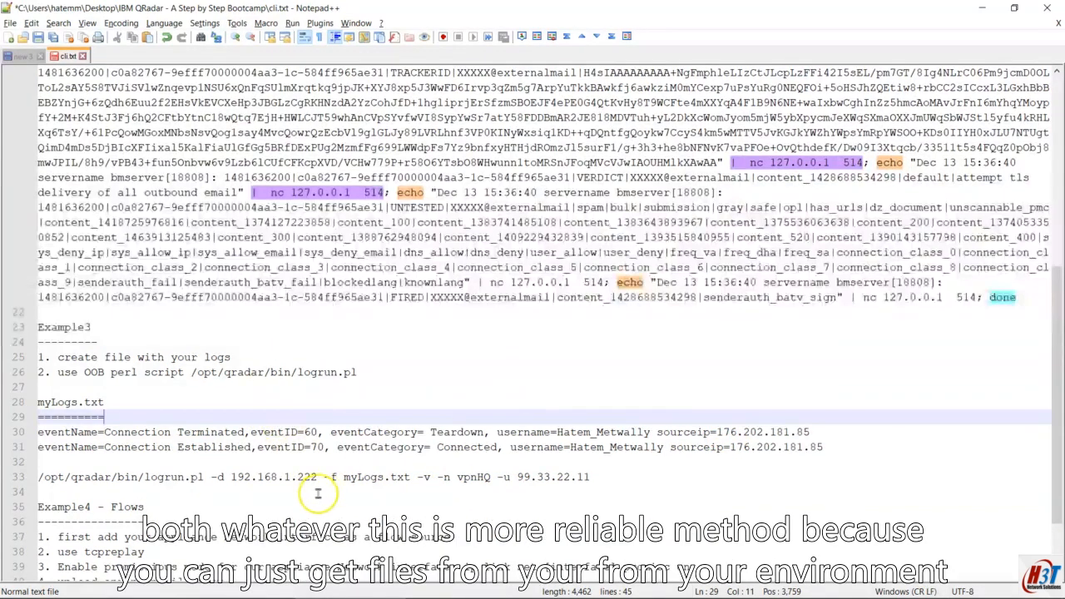
scroll(316, 491, "up", 1)
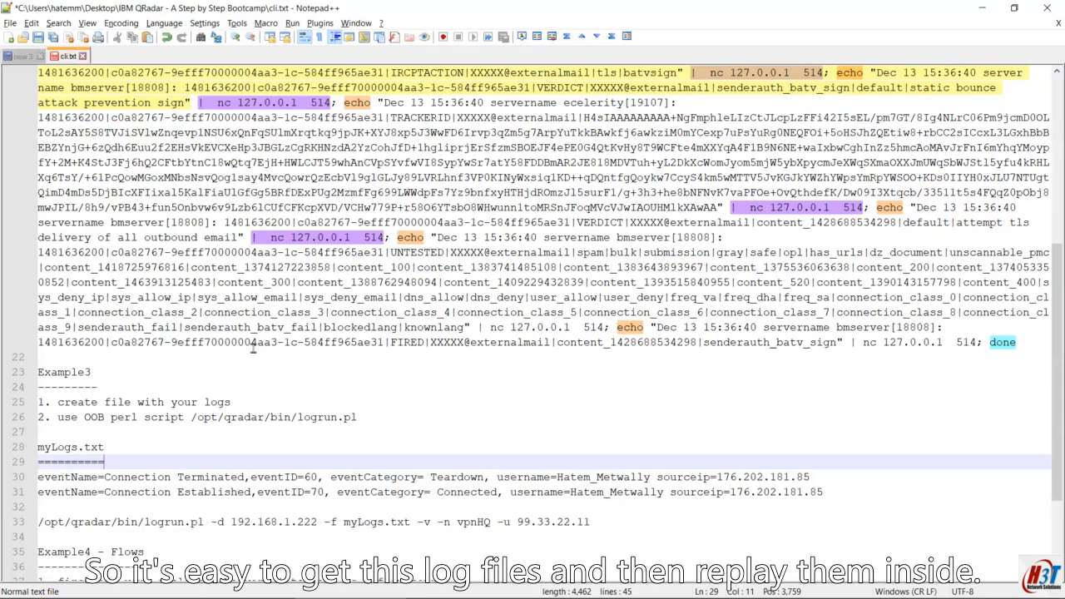
scroll(368, 388, "down", 2)
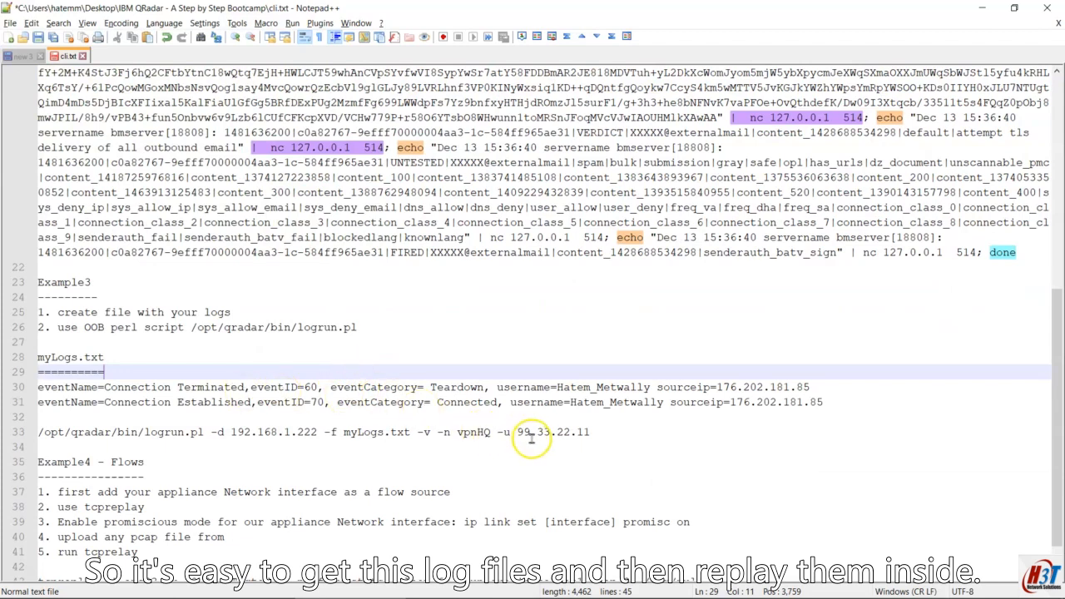
scroll(536, 438, "down", 1)
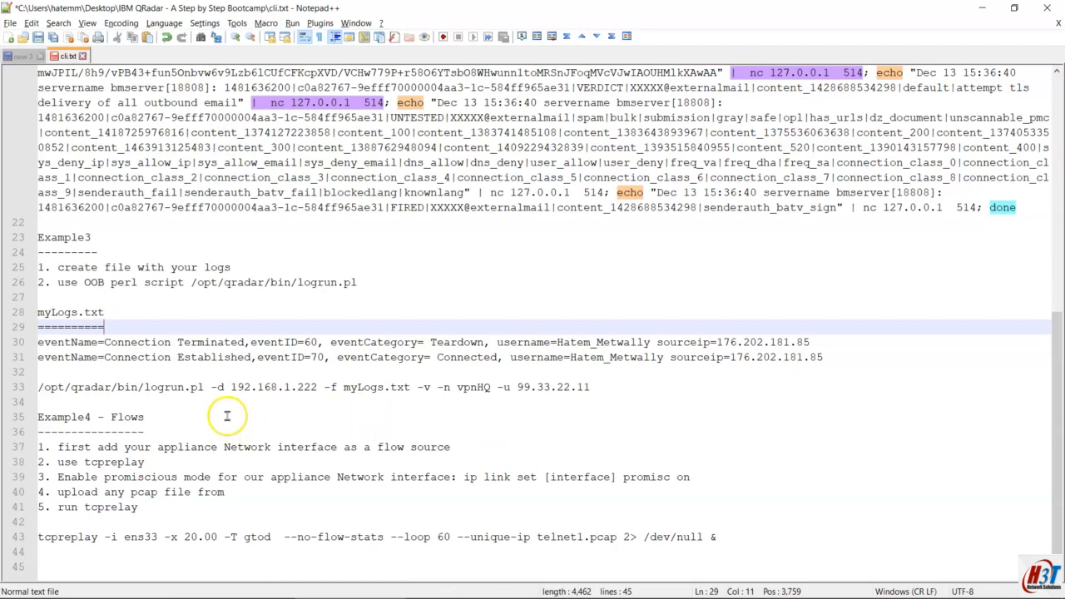
left_click(171, 407)
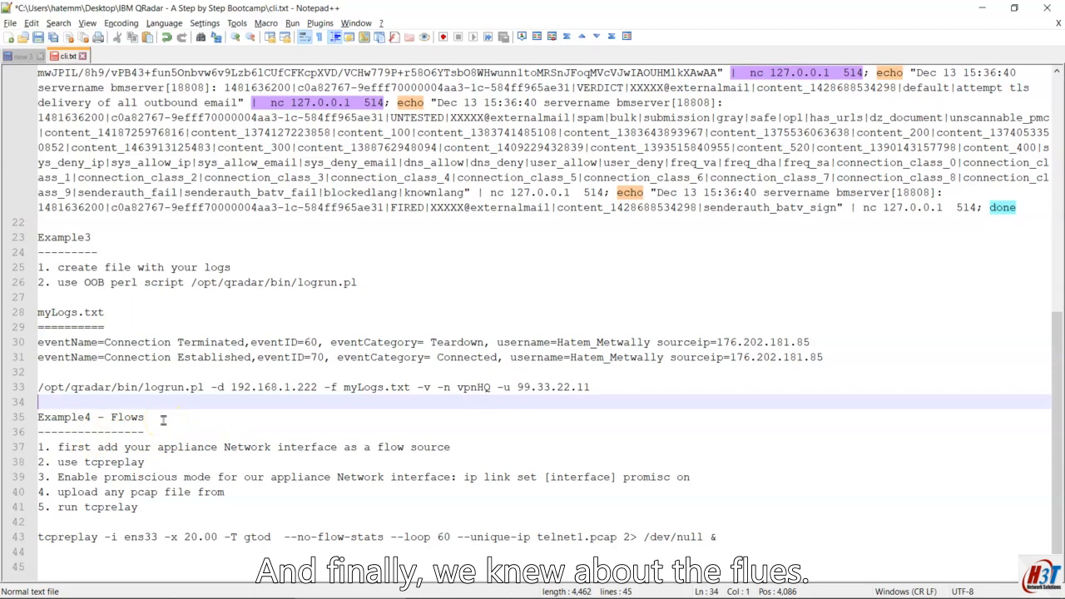
- Examine the Example4 flow instructions in cli.txt, from adding the network interface as a flow source through promiscuous mode and pcap upload to running tcpreplay
double_click(133, 418)
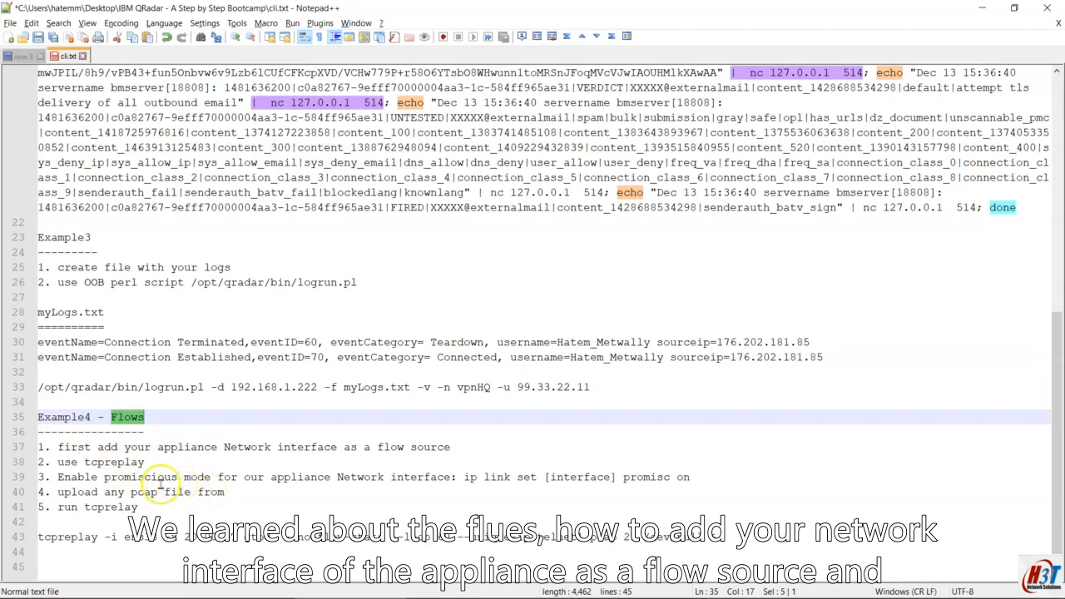
left_click(96, 447)
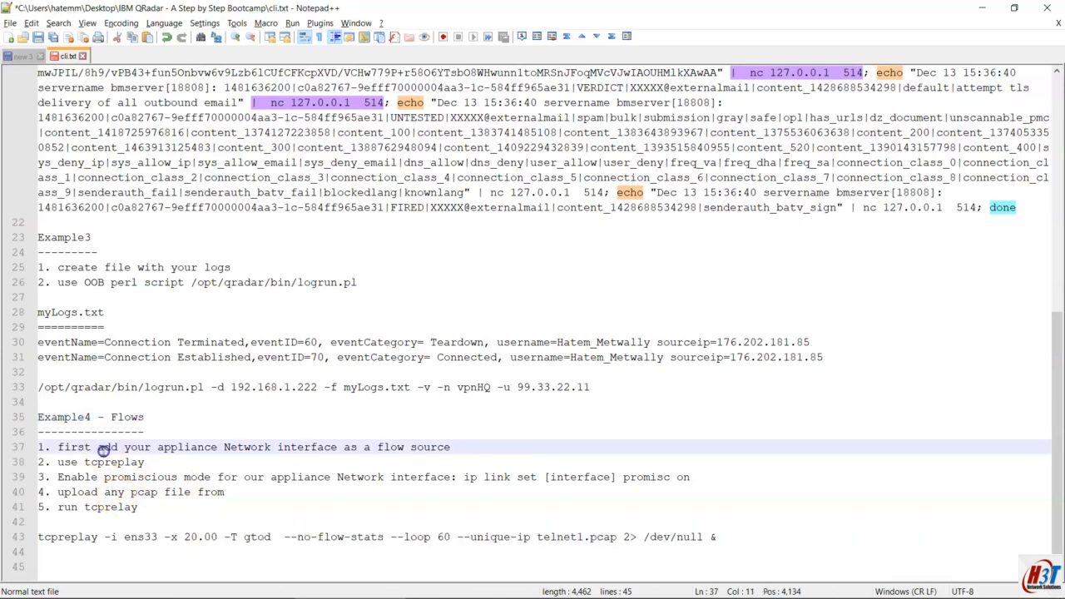
left_click_drag(57, 477, 744, 480)
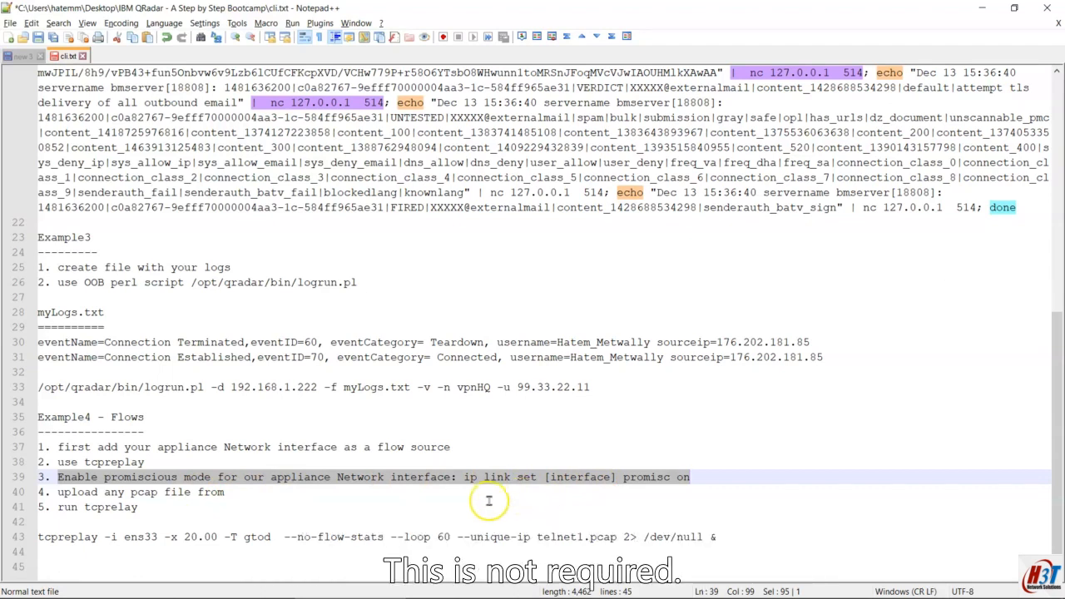
left_click(64, 492)
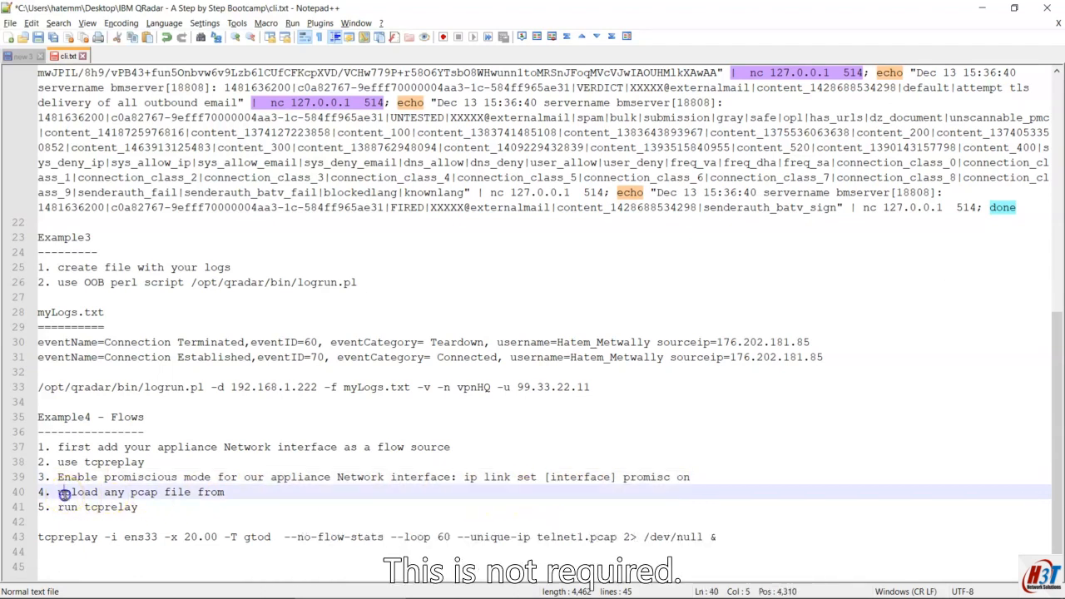
left_click_drag(64, 492, 264, 495)
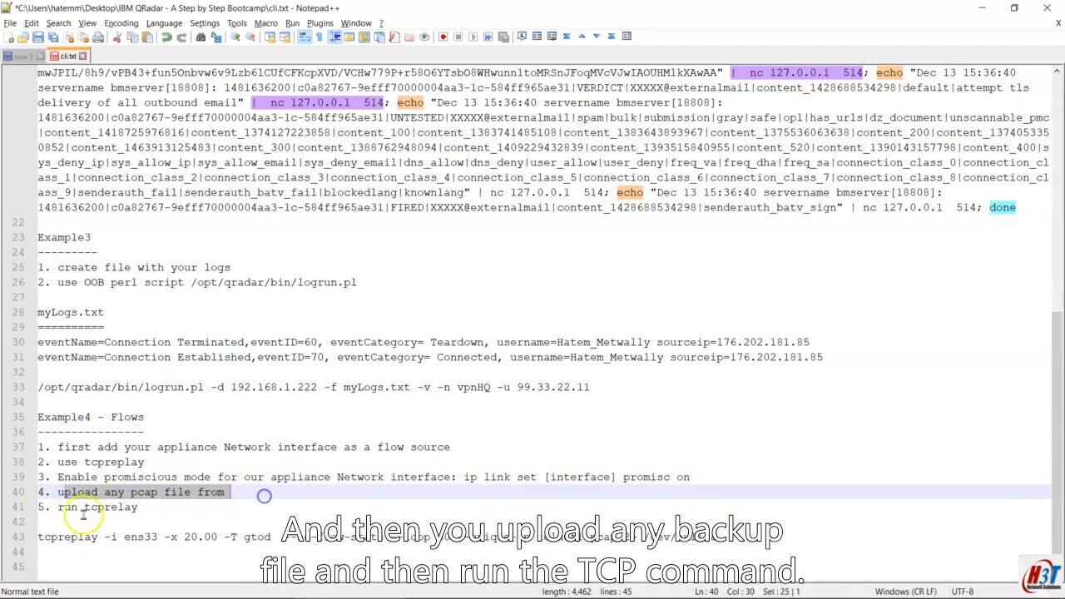
left_click(43, 522)
left_click(703, 537)
left_click_drag(704, 537, 208, 370)
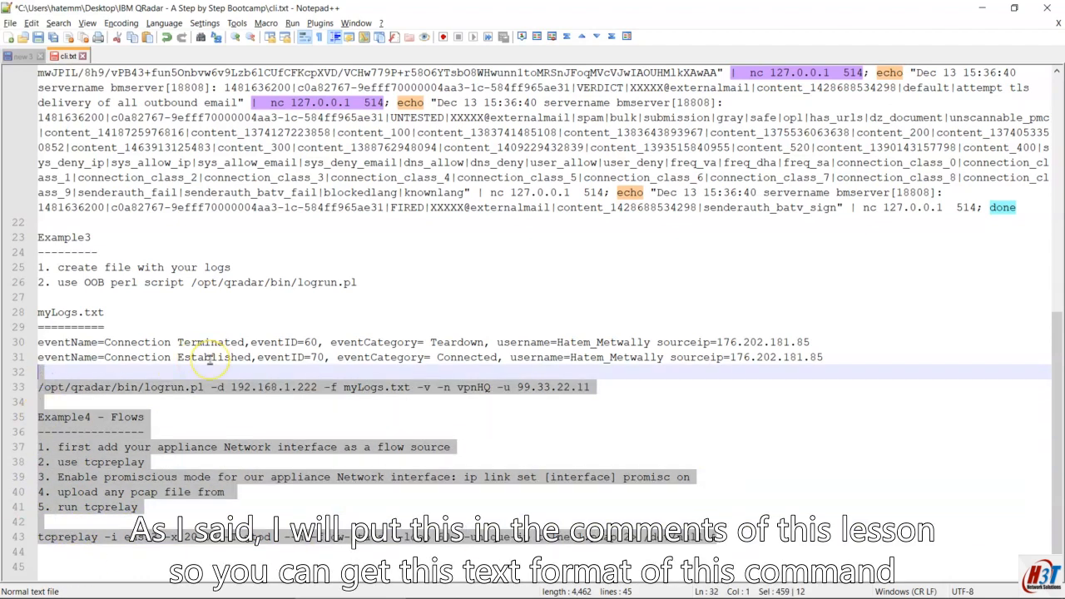
- Save cli.txt and look back over the log replay commands in Example1, Example2 and Example3
left_click(261, 283)
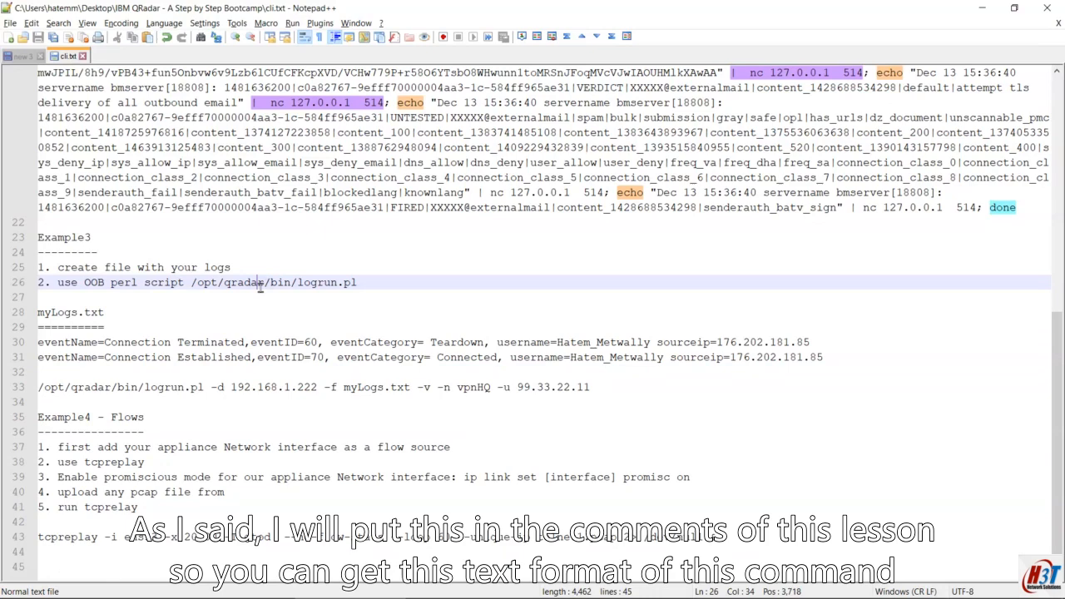
scroll(263, 280, "up", 12)
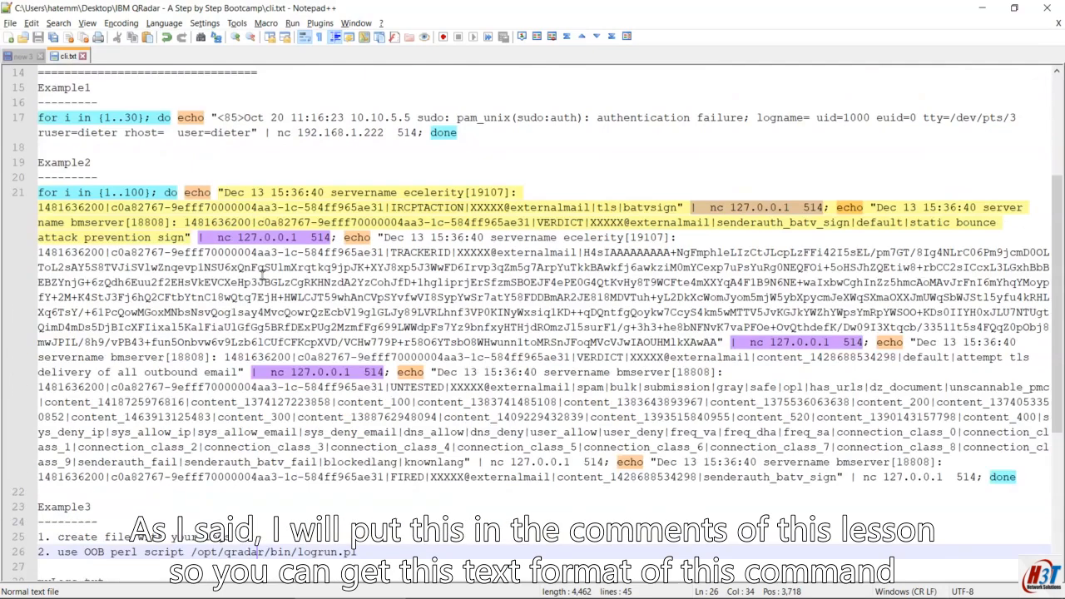
scroll(264, 282, "down", 11)
scroll(265, 285, "down", 1)
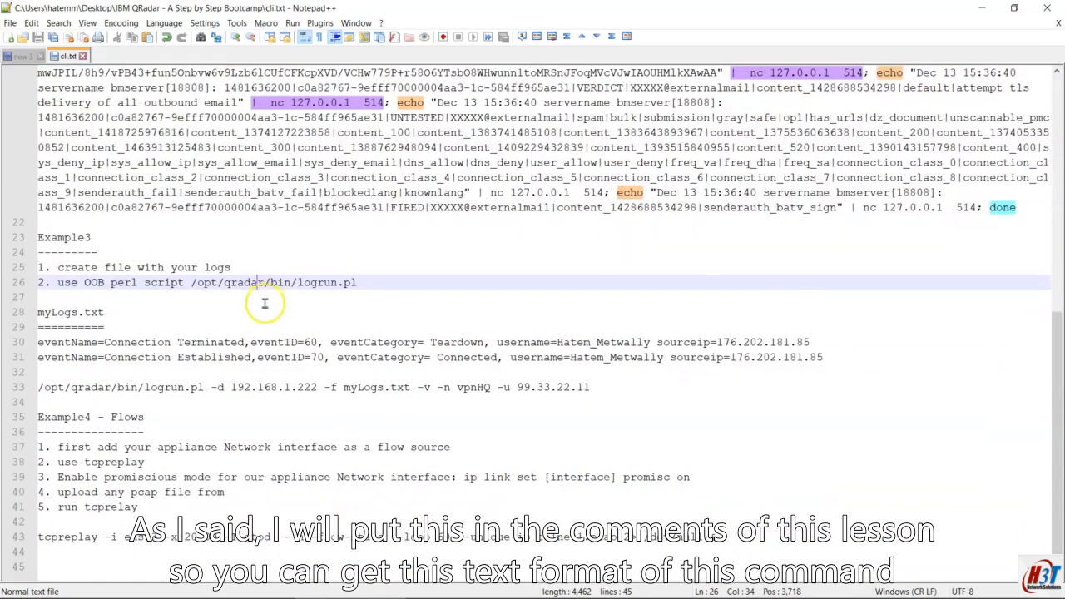